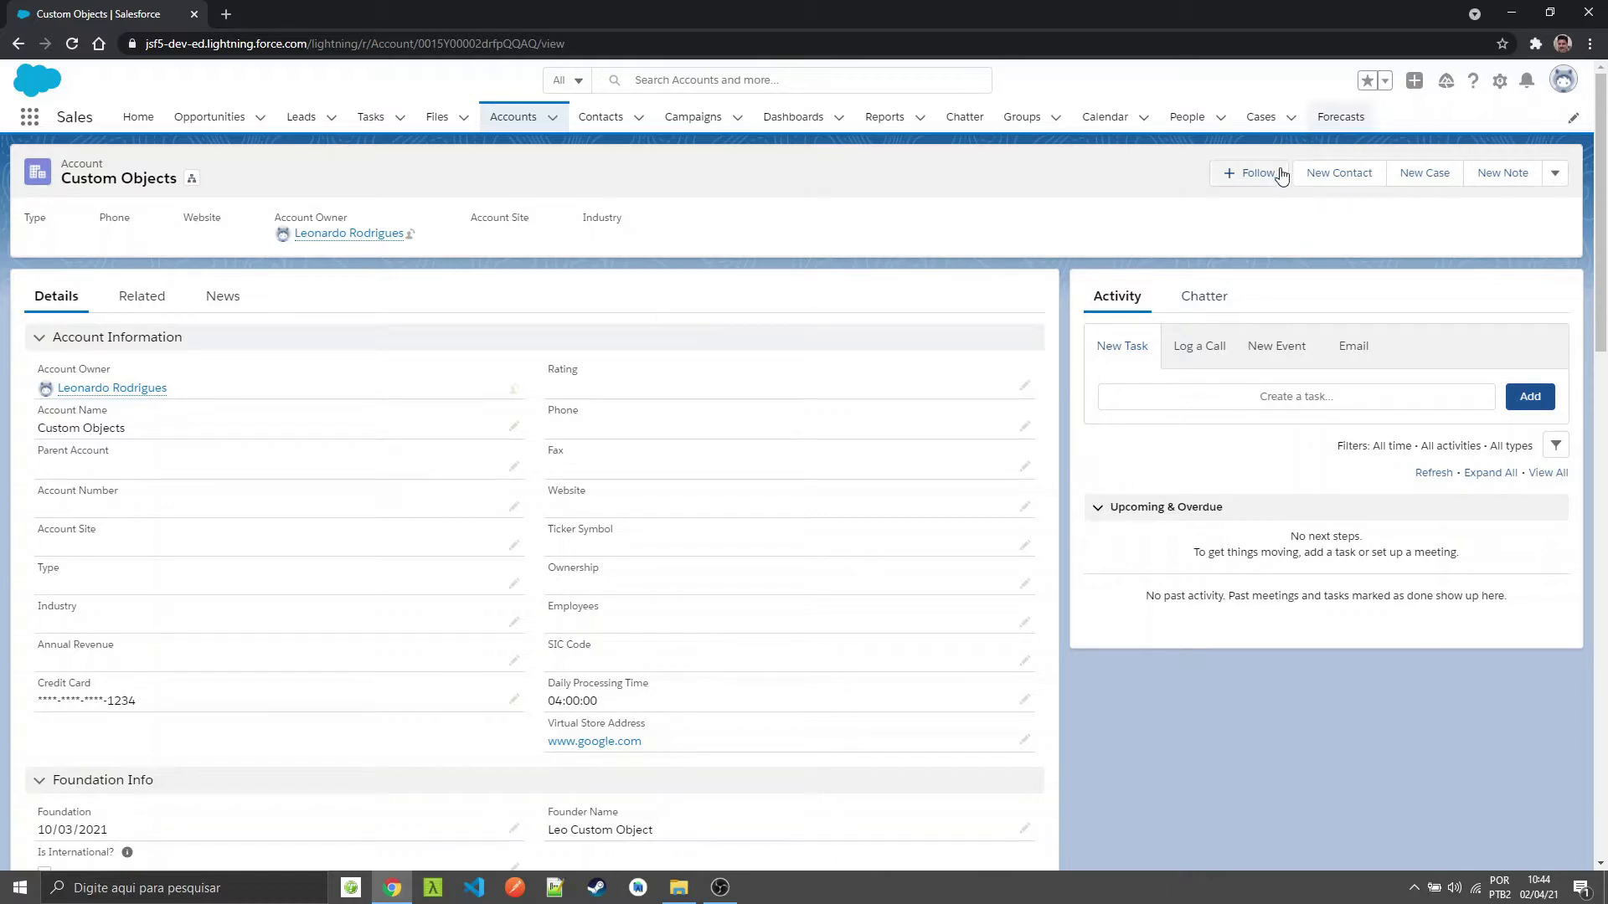
# Step: Open the fields and relationships of the Account object in Setup's Object Manager
pyautogui.click(1499, 80)
pyautogui.click(1460, 132)
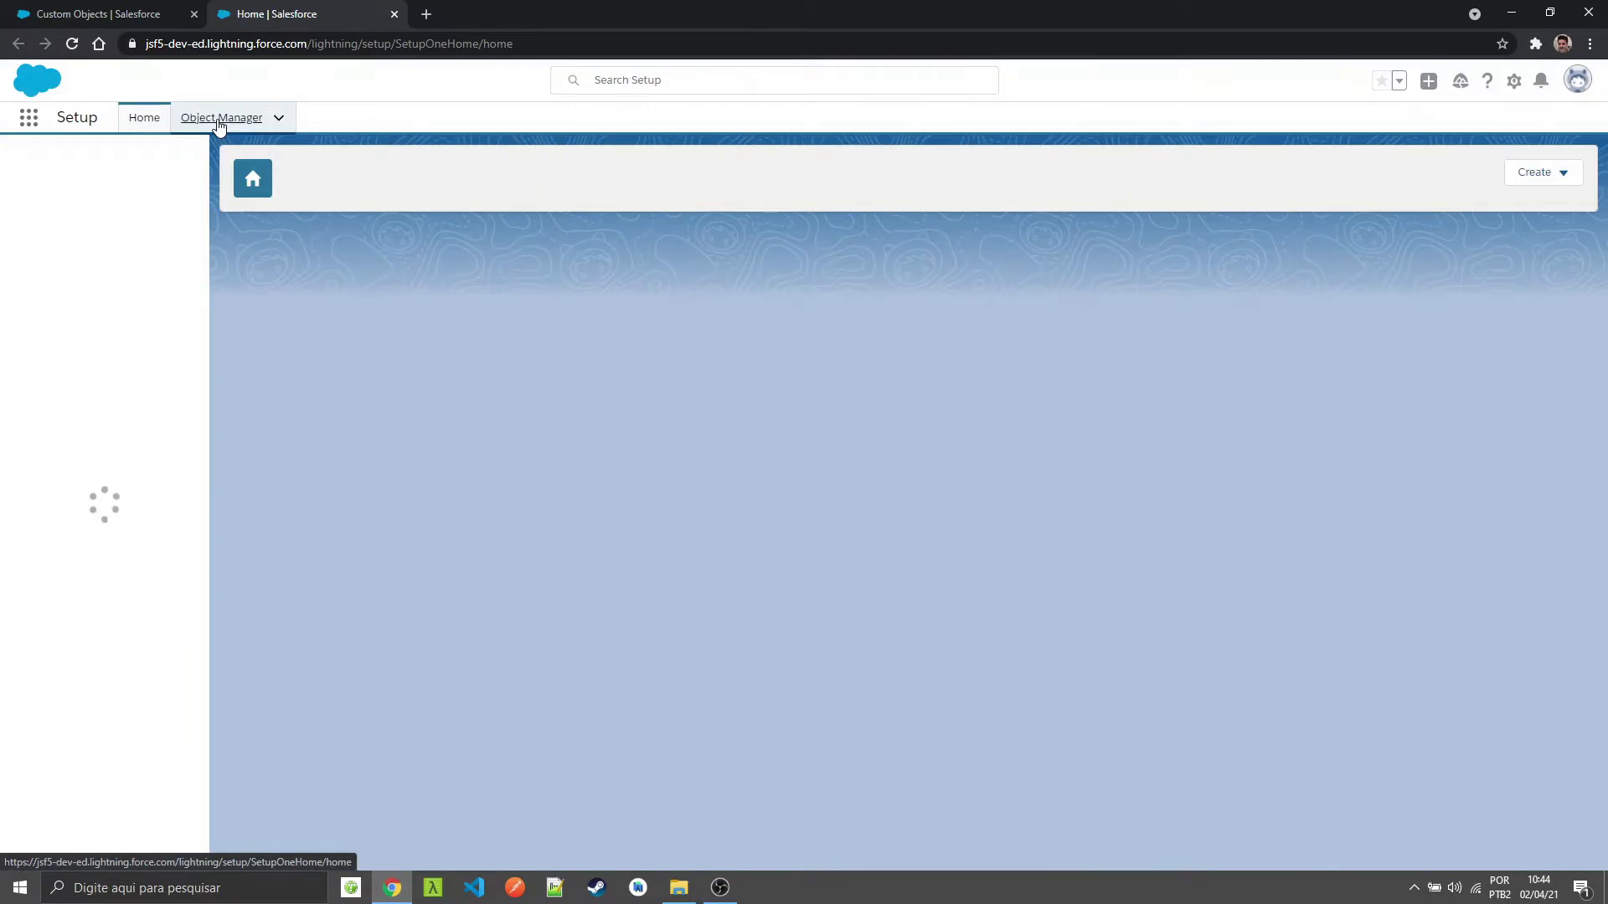
pyautogui.click(219, 119)
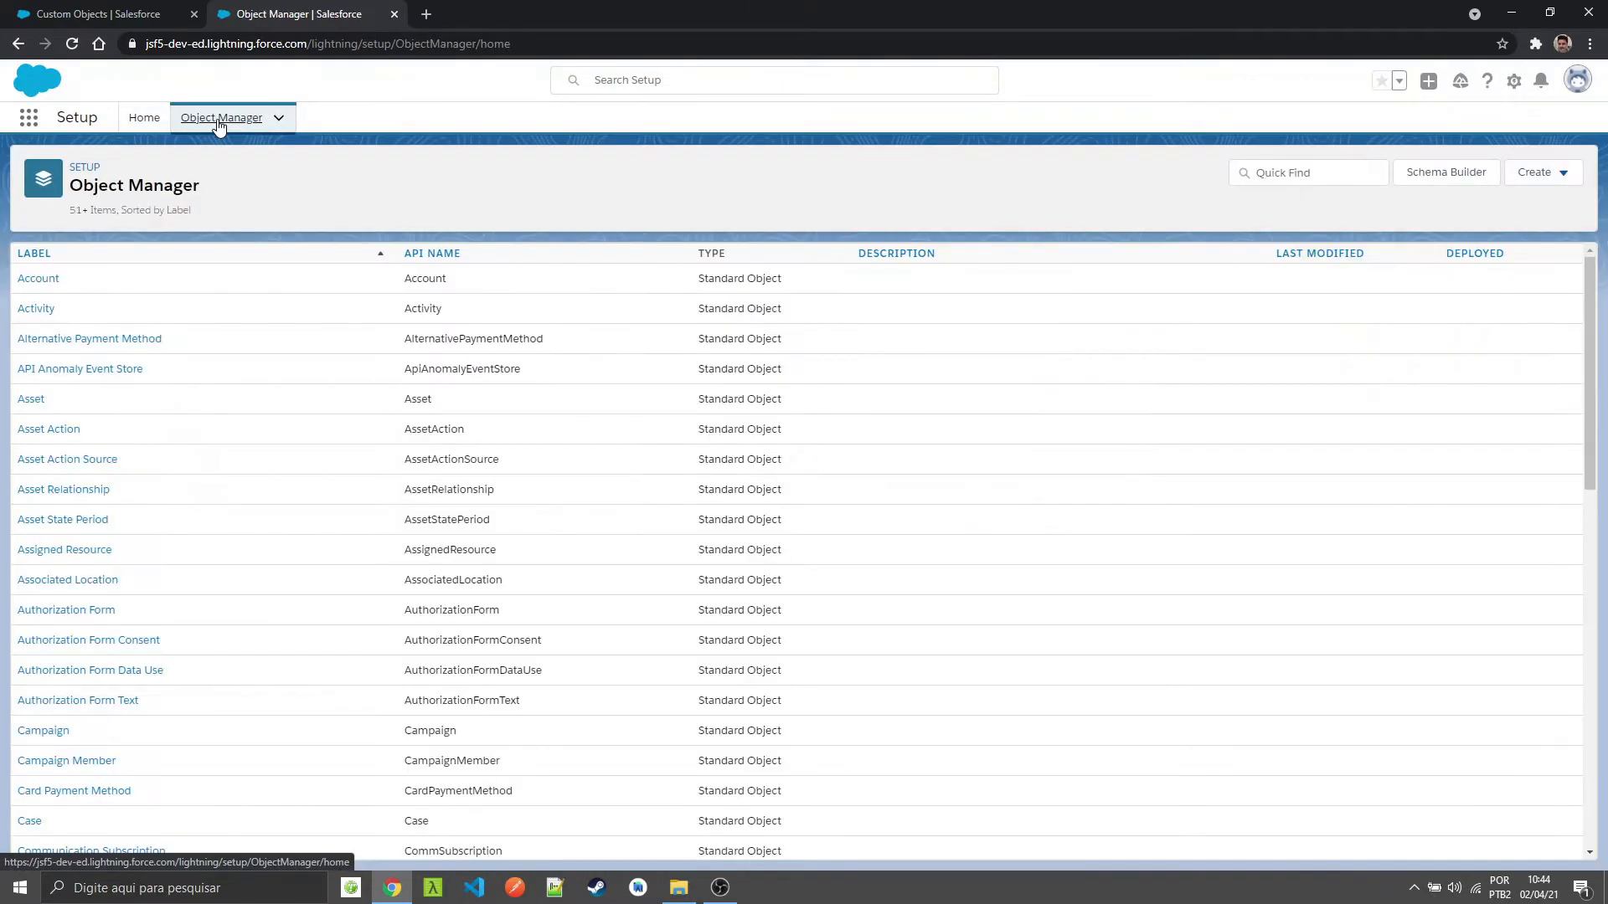
pyautogui.click(37, 275)
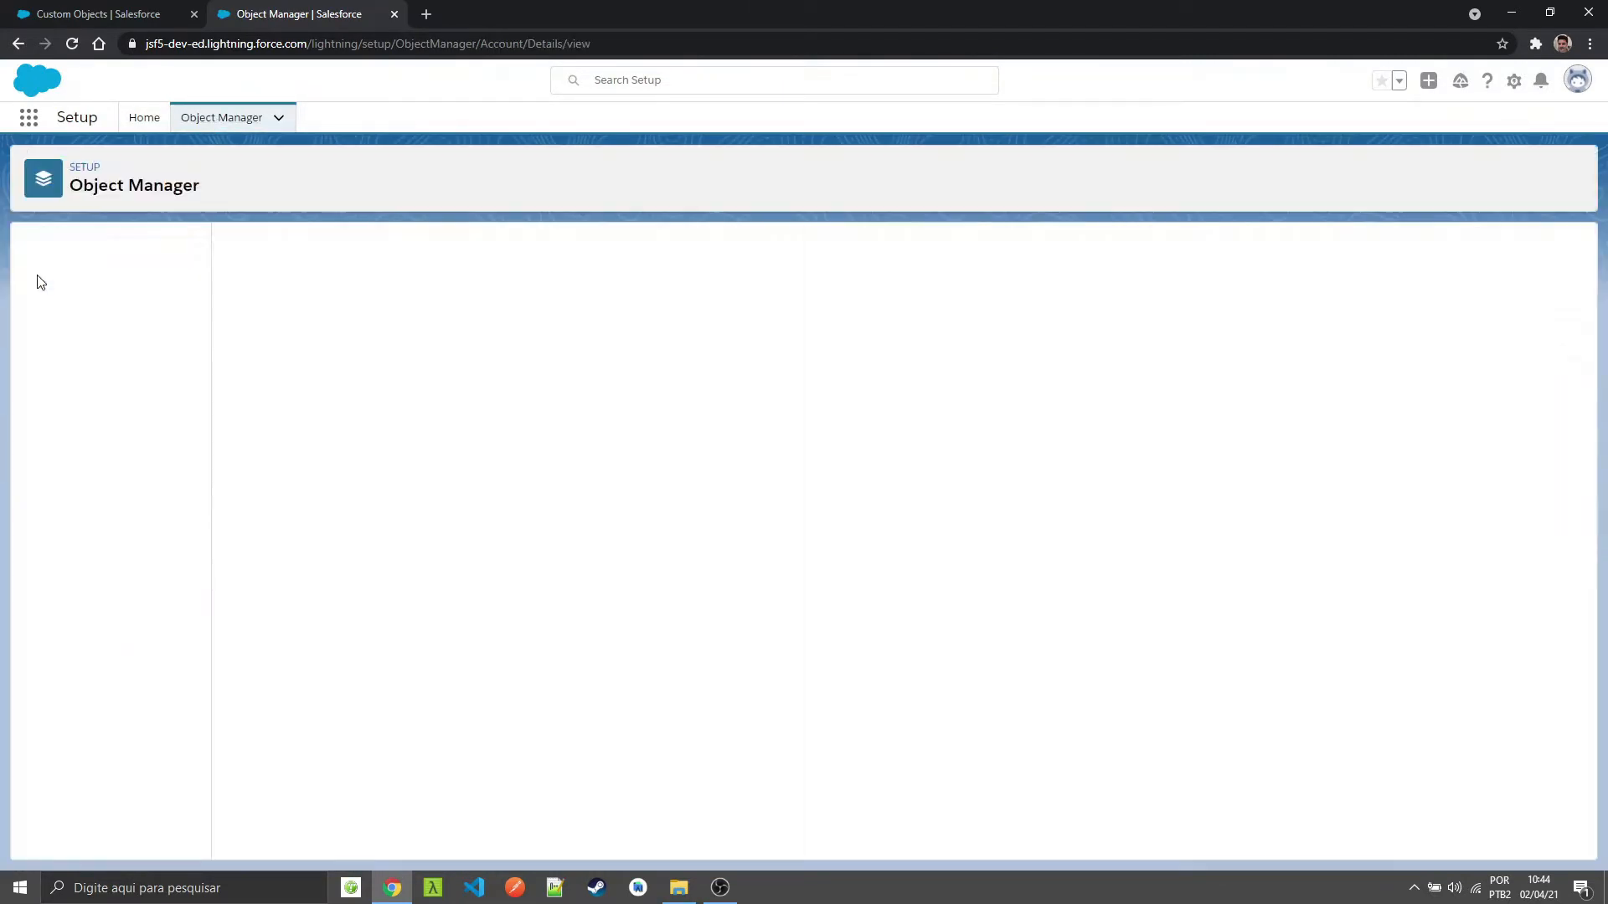
pyautogui.click(79, 293)
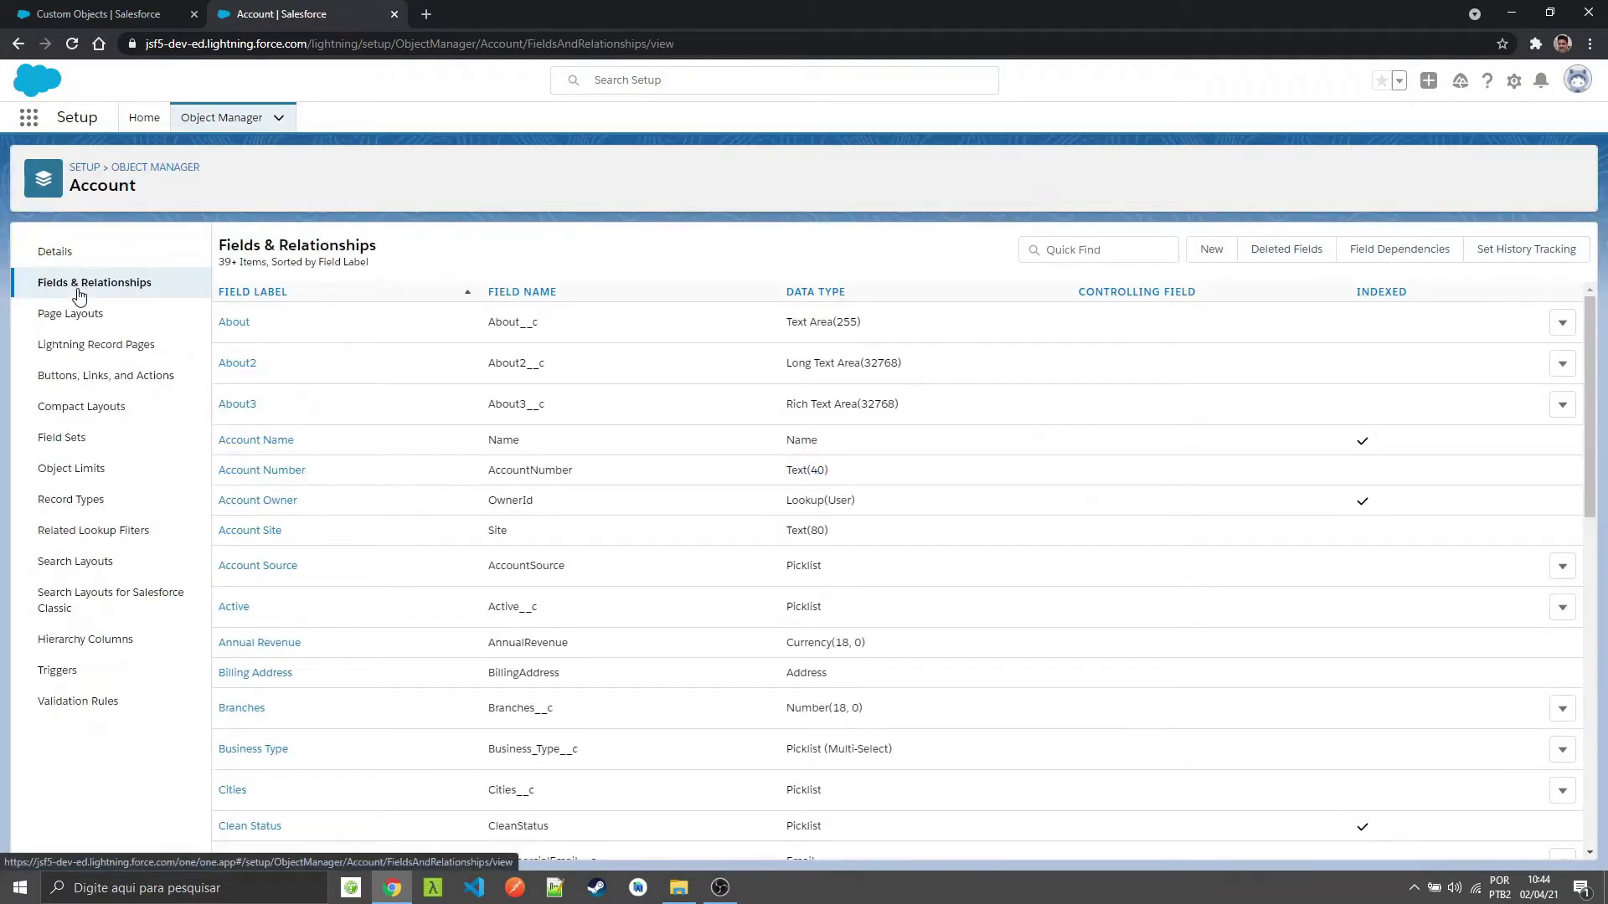
# Step: Start a new custom field on the Account object with the Formula data type
pyautogui.click(1217, 258)
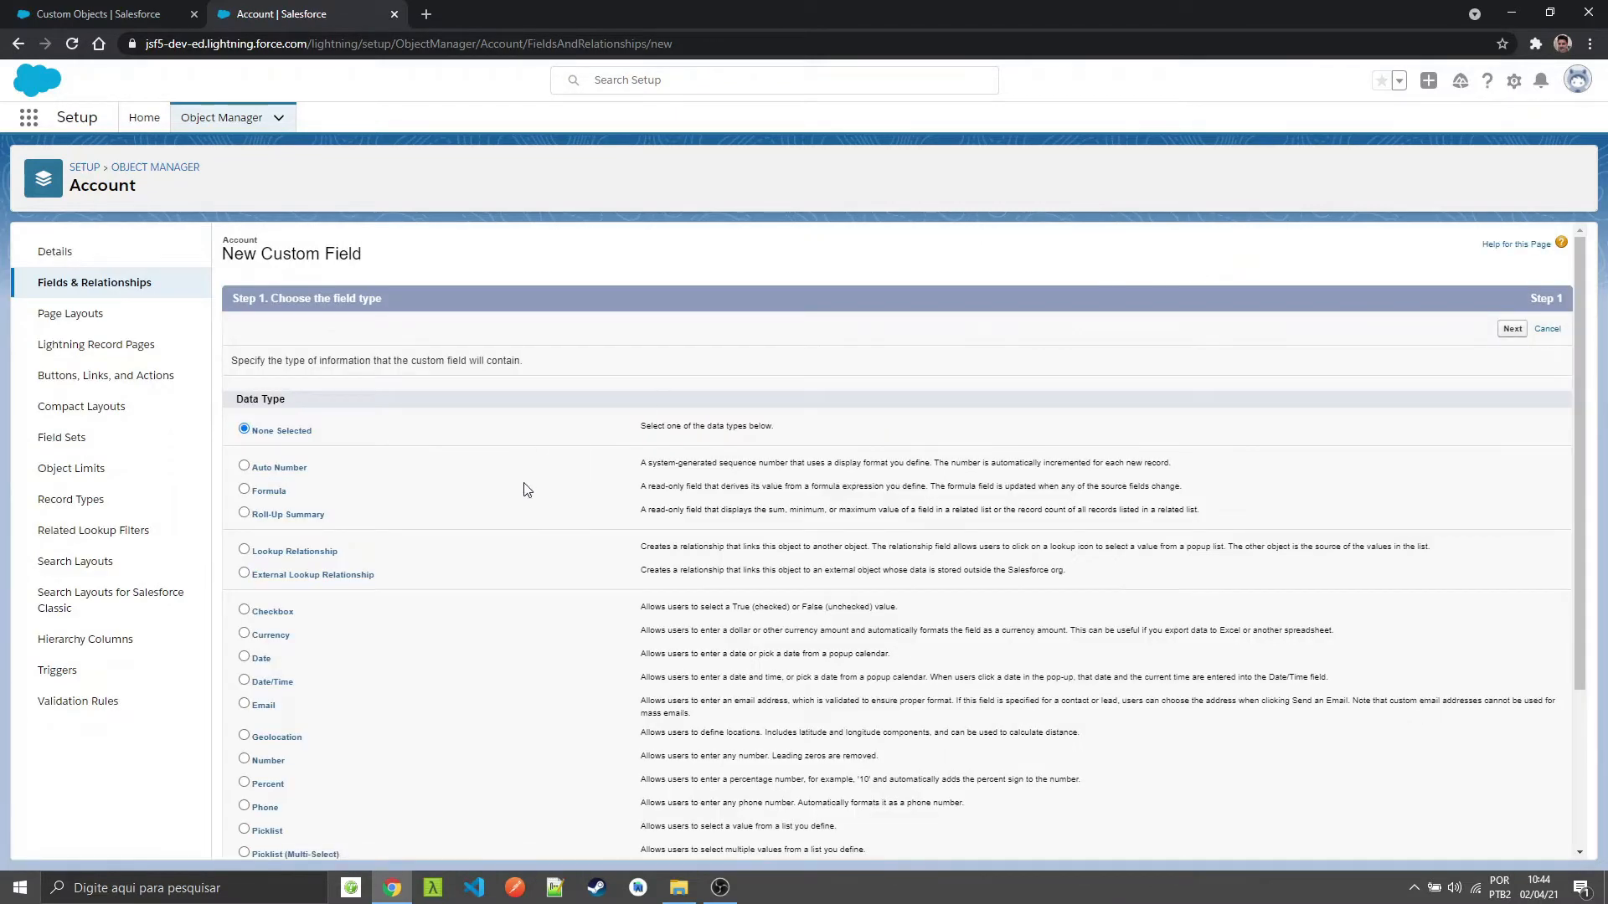
pyautogui.click(272, 497)
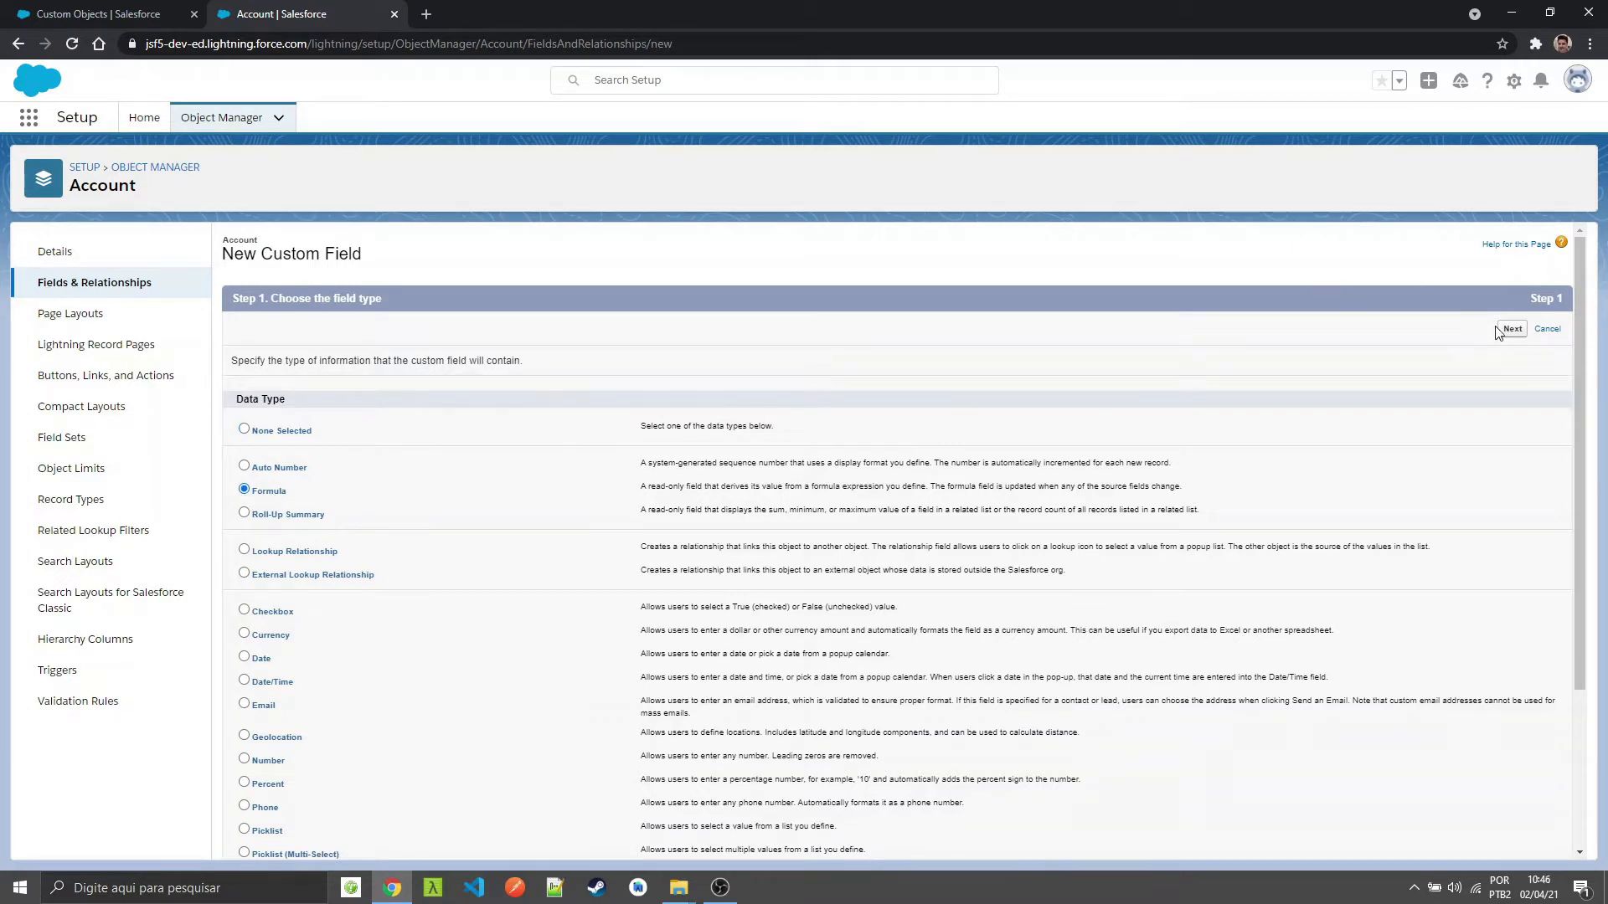
pyautogui.click(1510, 335)
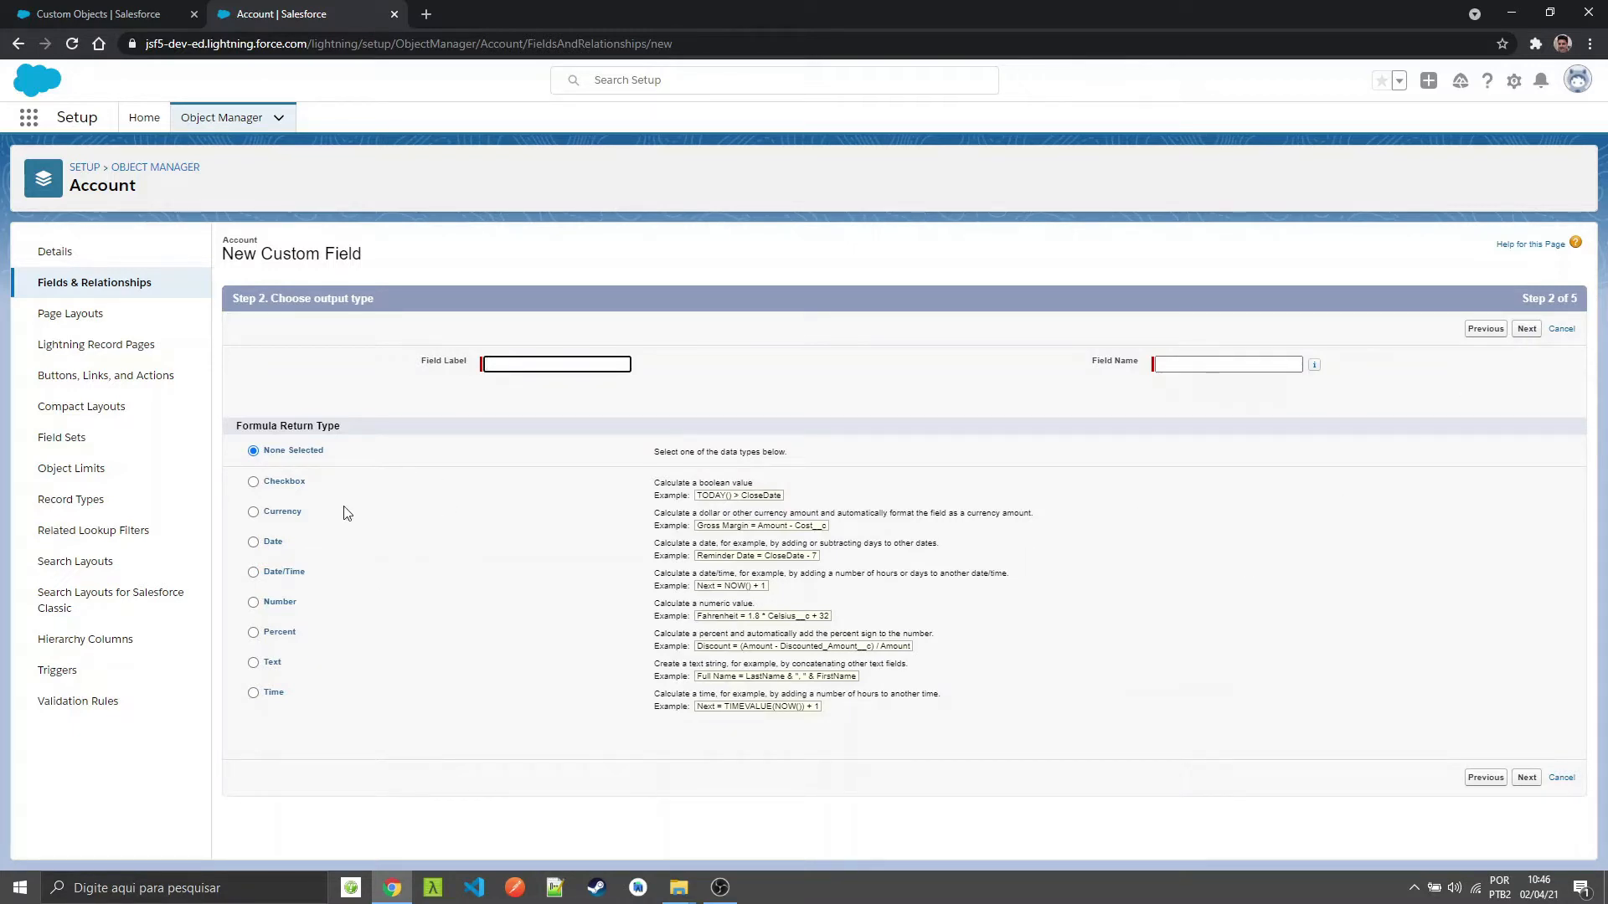
# Step: Set the formula return type to Checkbox, label the field Premium Account, name it PremiumAccount and continue to the formula
pyautogui.click(279, 484)
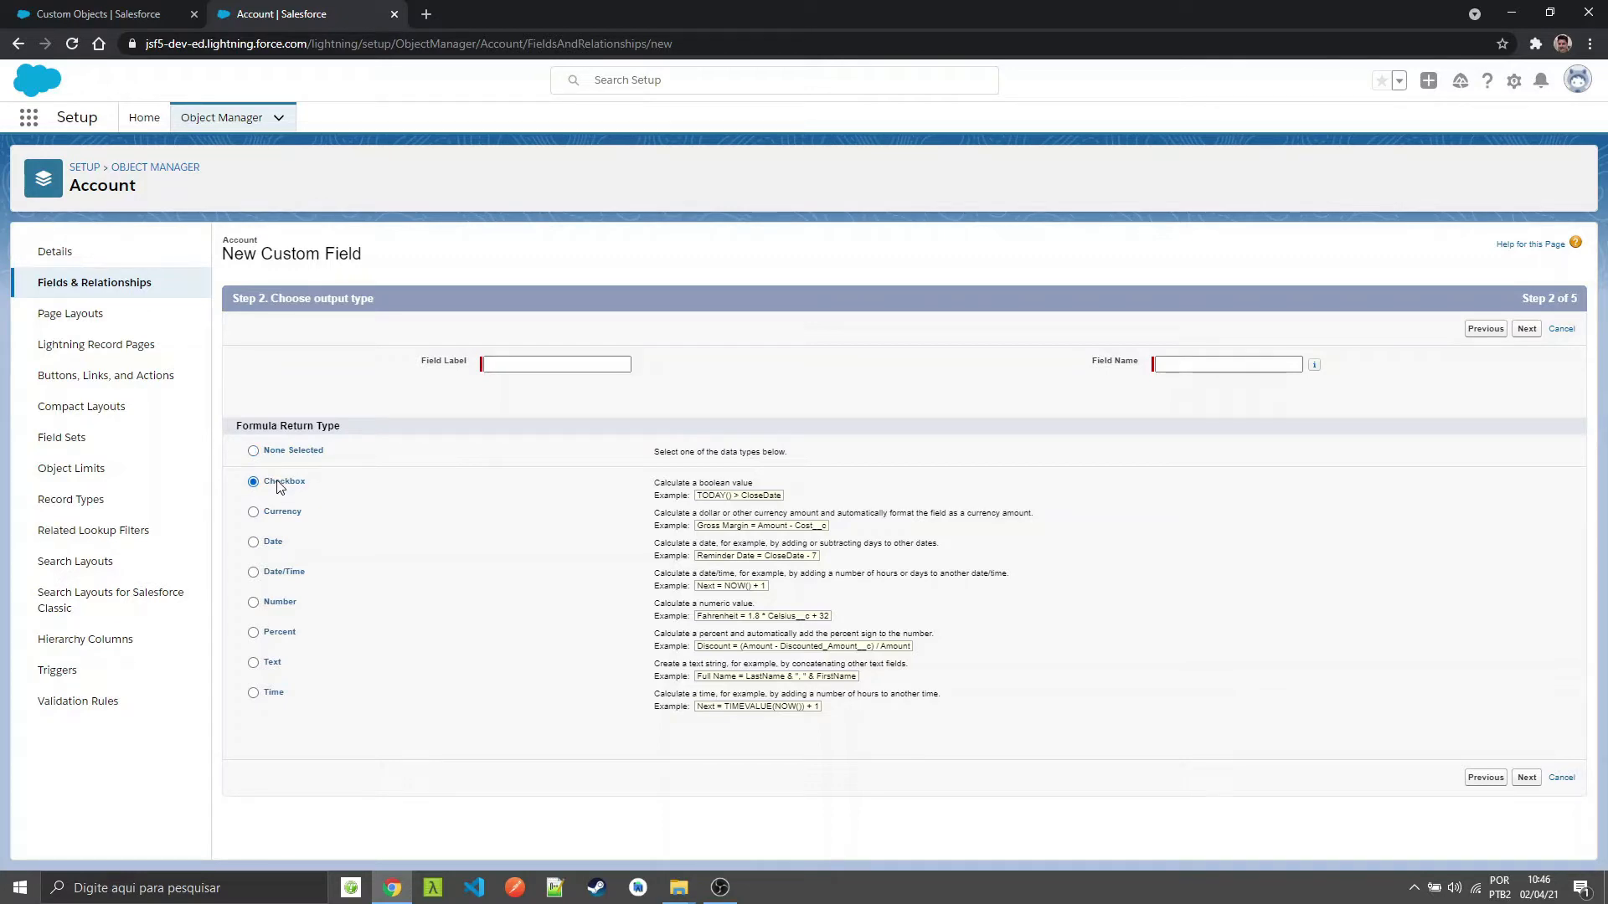
pyautogui.click(501, 365)
pyautogui.write('Premiu')
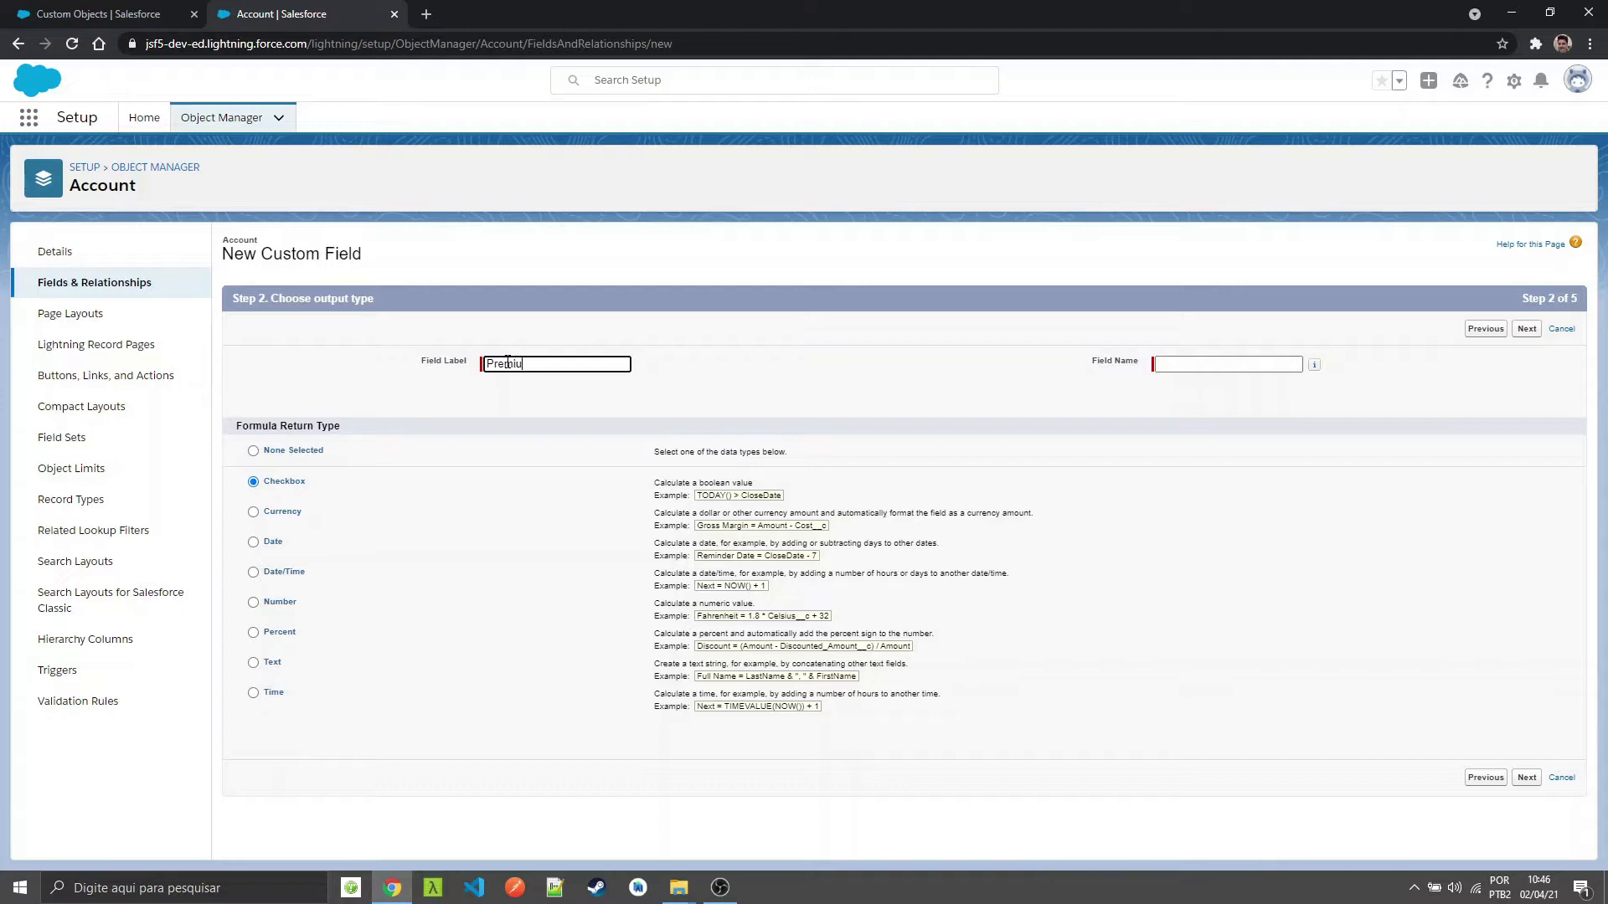
pyautogui.write('m Account')
pyautogui.press('Tab')
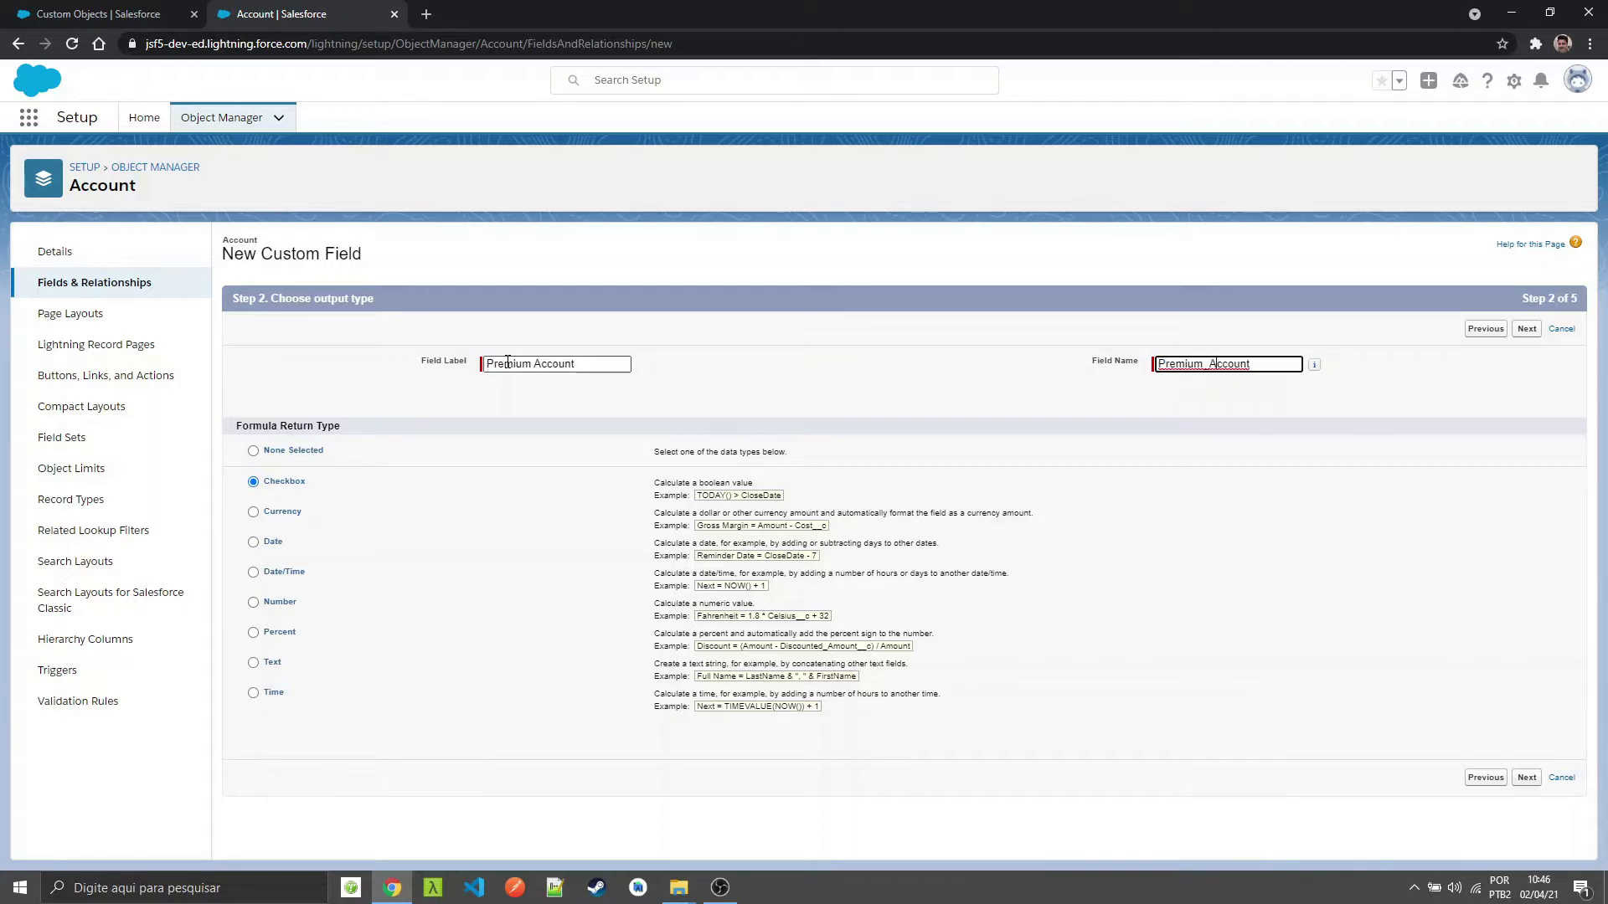
pyautogui.press('BackSpace')
pyautogui.click(1533, 332)
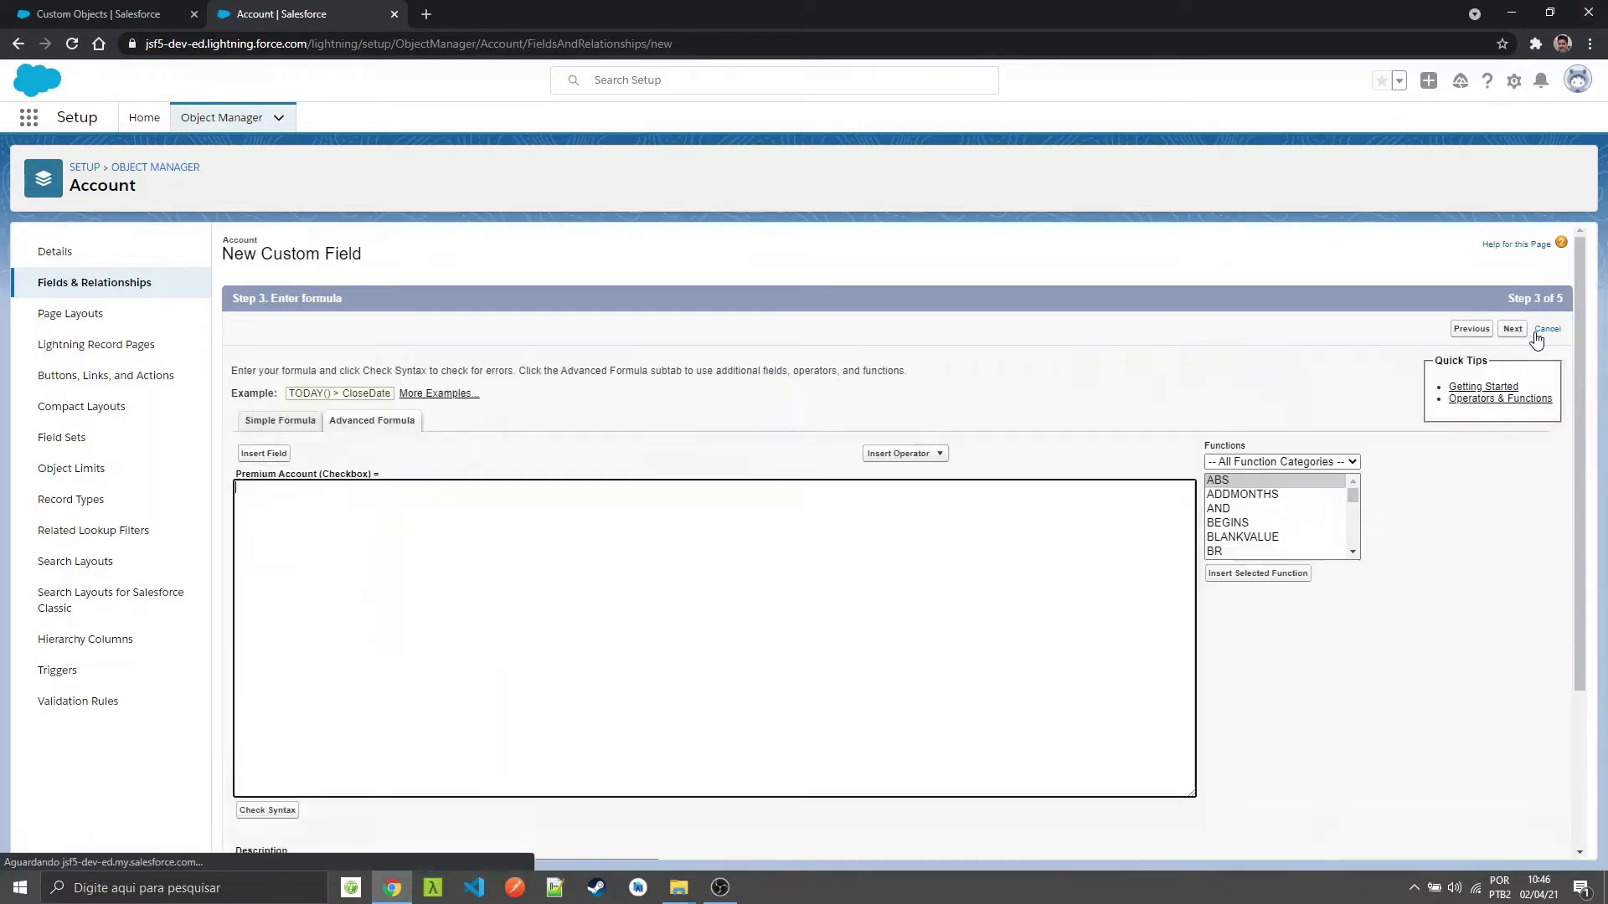
# Step: Examine the simple and advanced formula editors, including the insertable fields, the operators and the Math and Text functions such as FLOOR
pyautogui.click(277, 423)
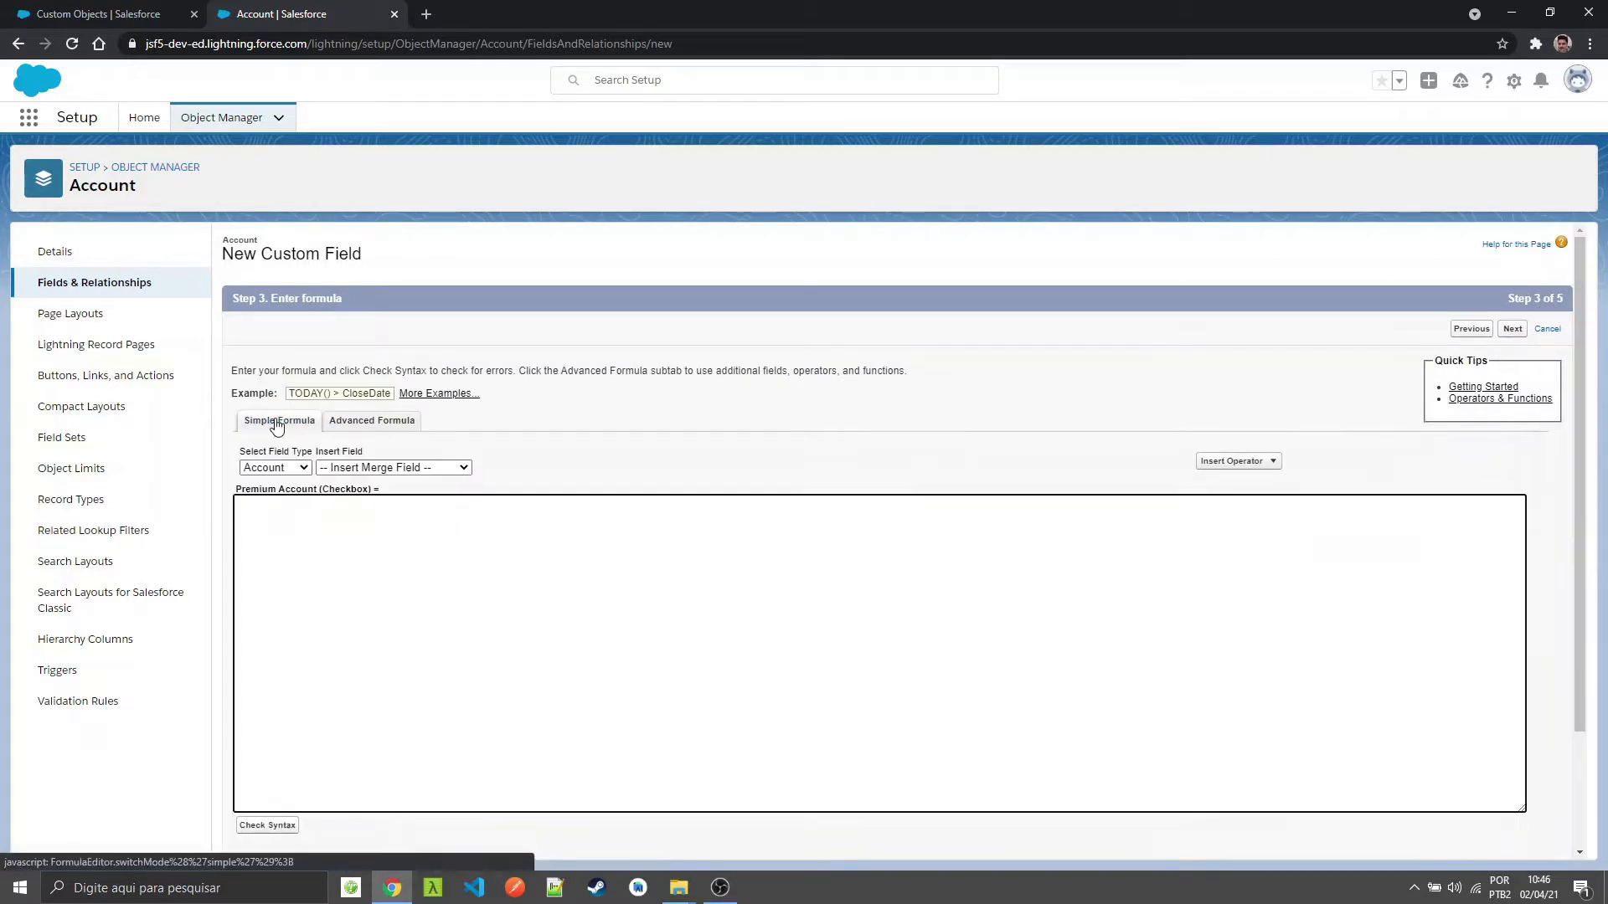
pyautogui.click(391, 426)
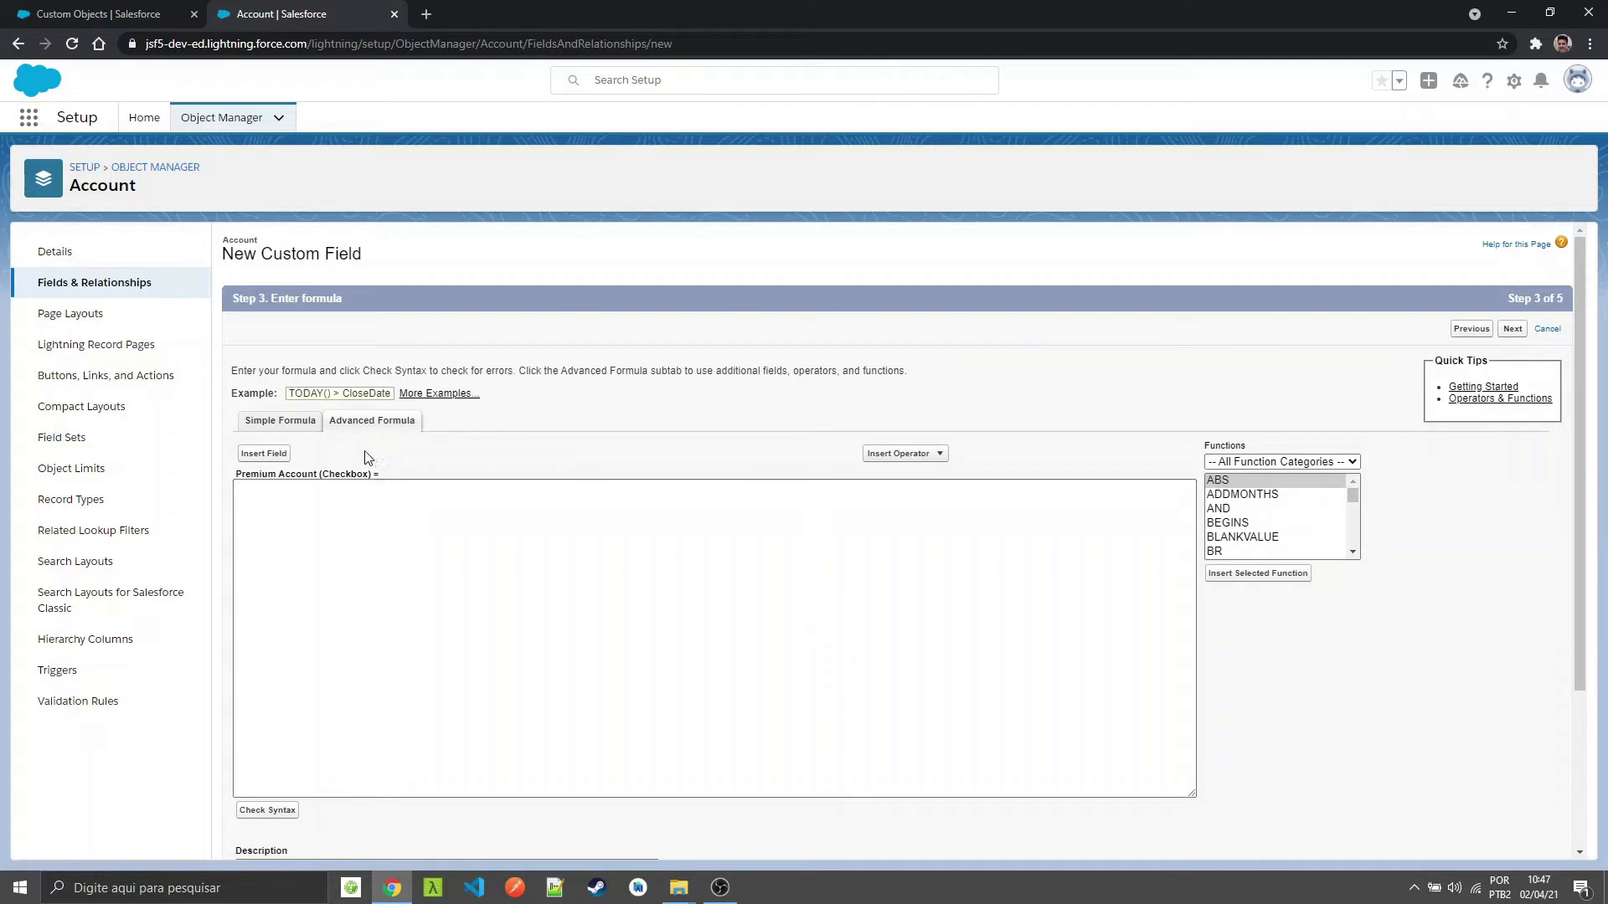
pyautogui.click(280, 457)
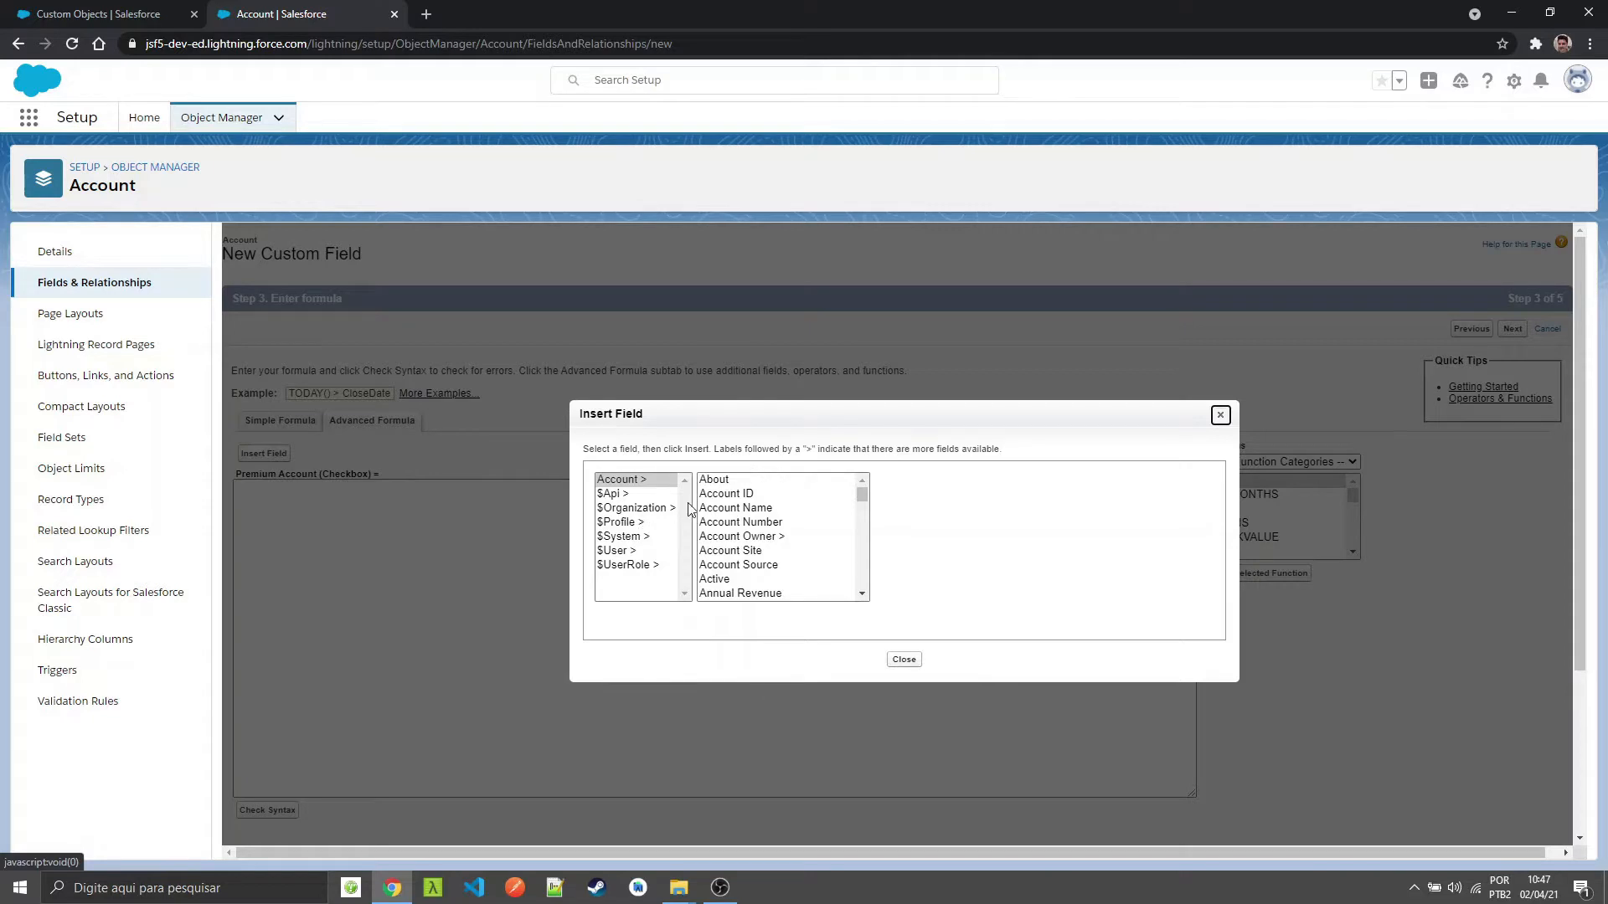
pyautogui.click(903, 659)
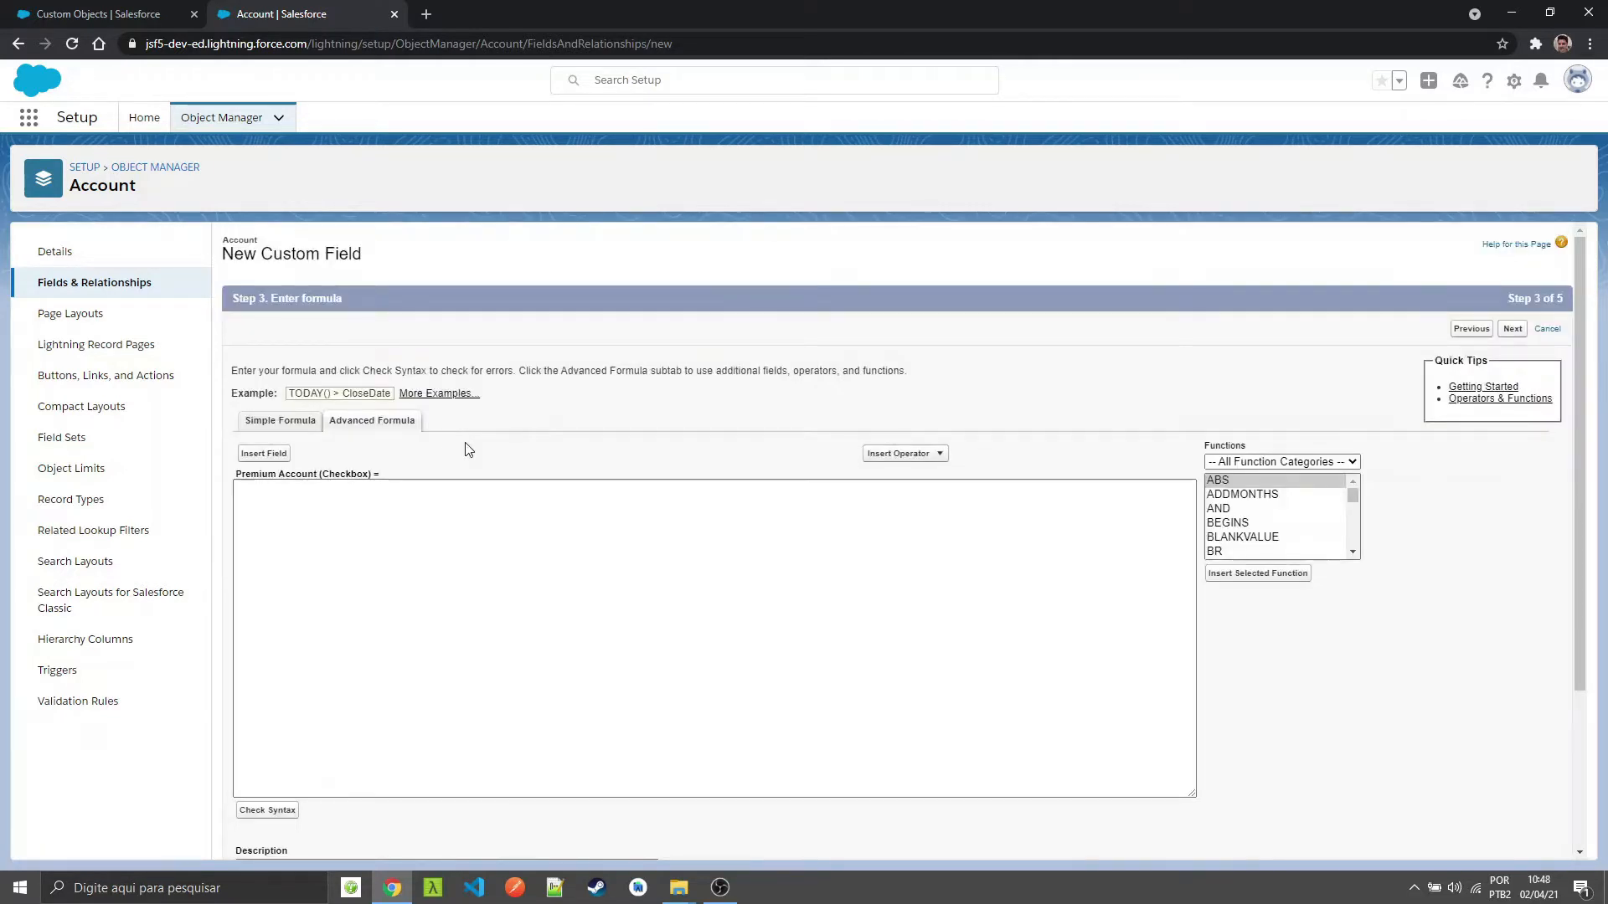
pyautogui.click(907, 459)
pyautogui.click(1302, 461)
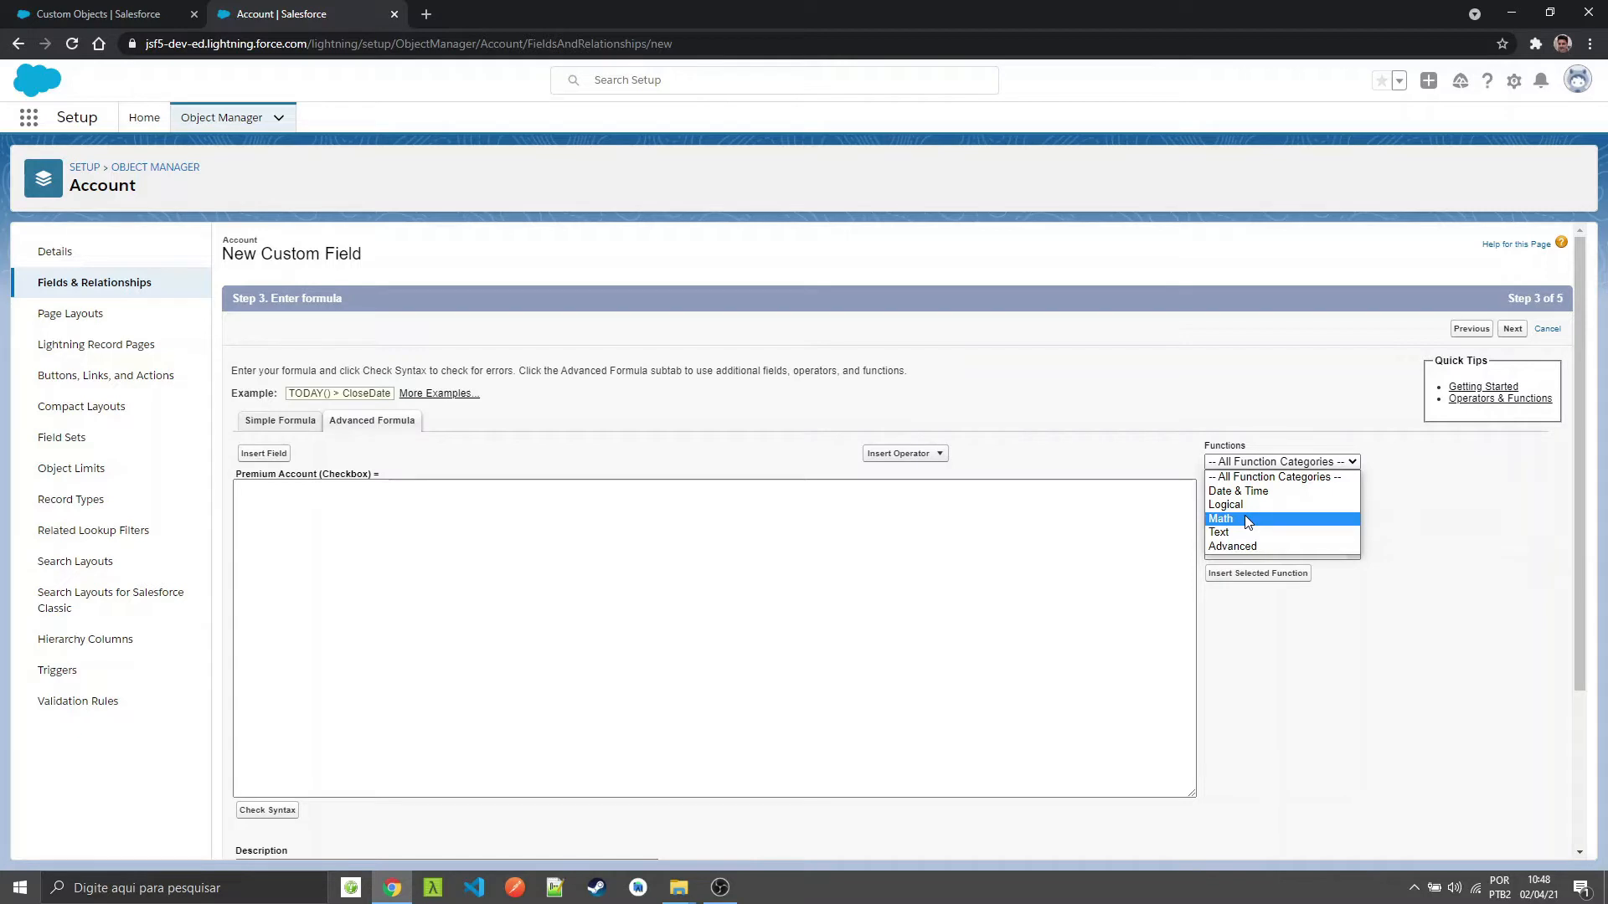
pyautogui.click(1247, 521)
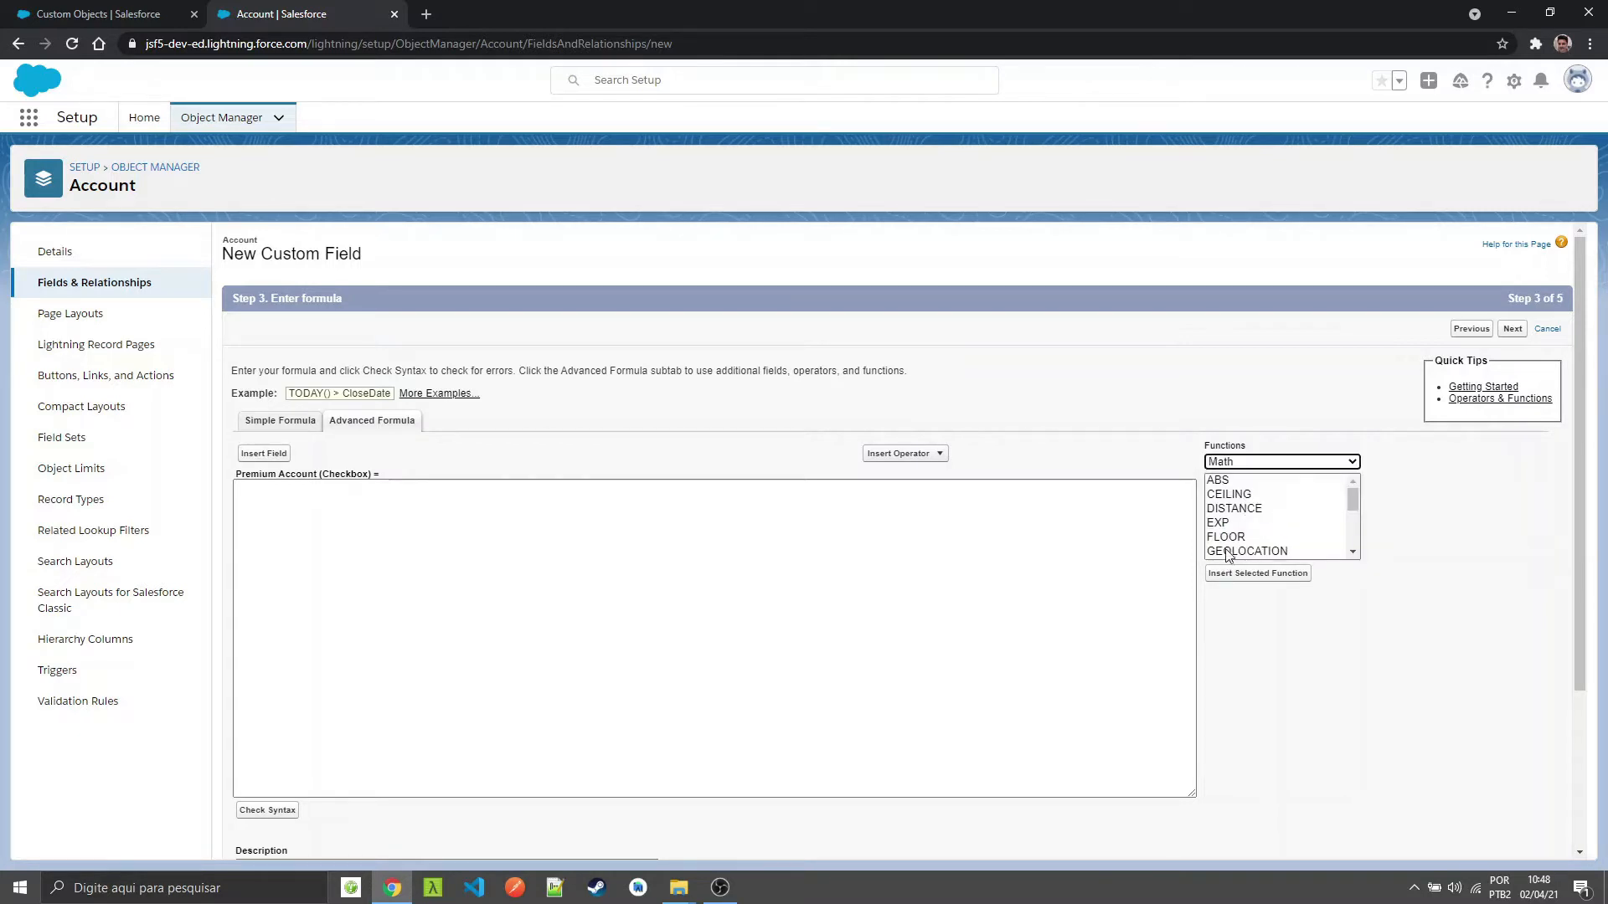
pyautogui.click(1226, 538)
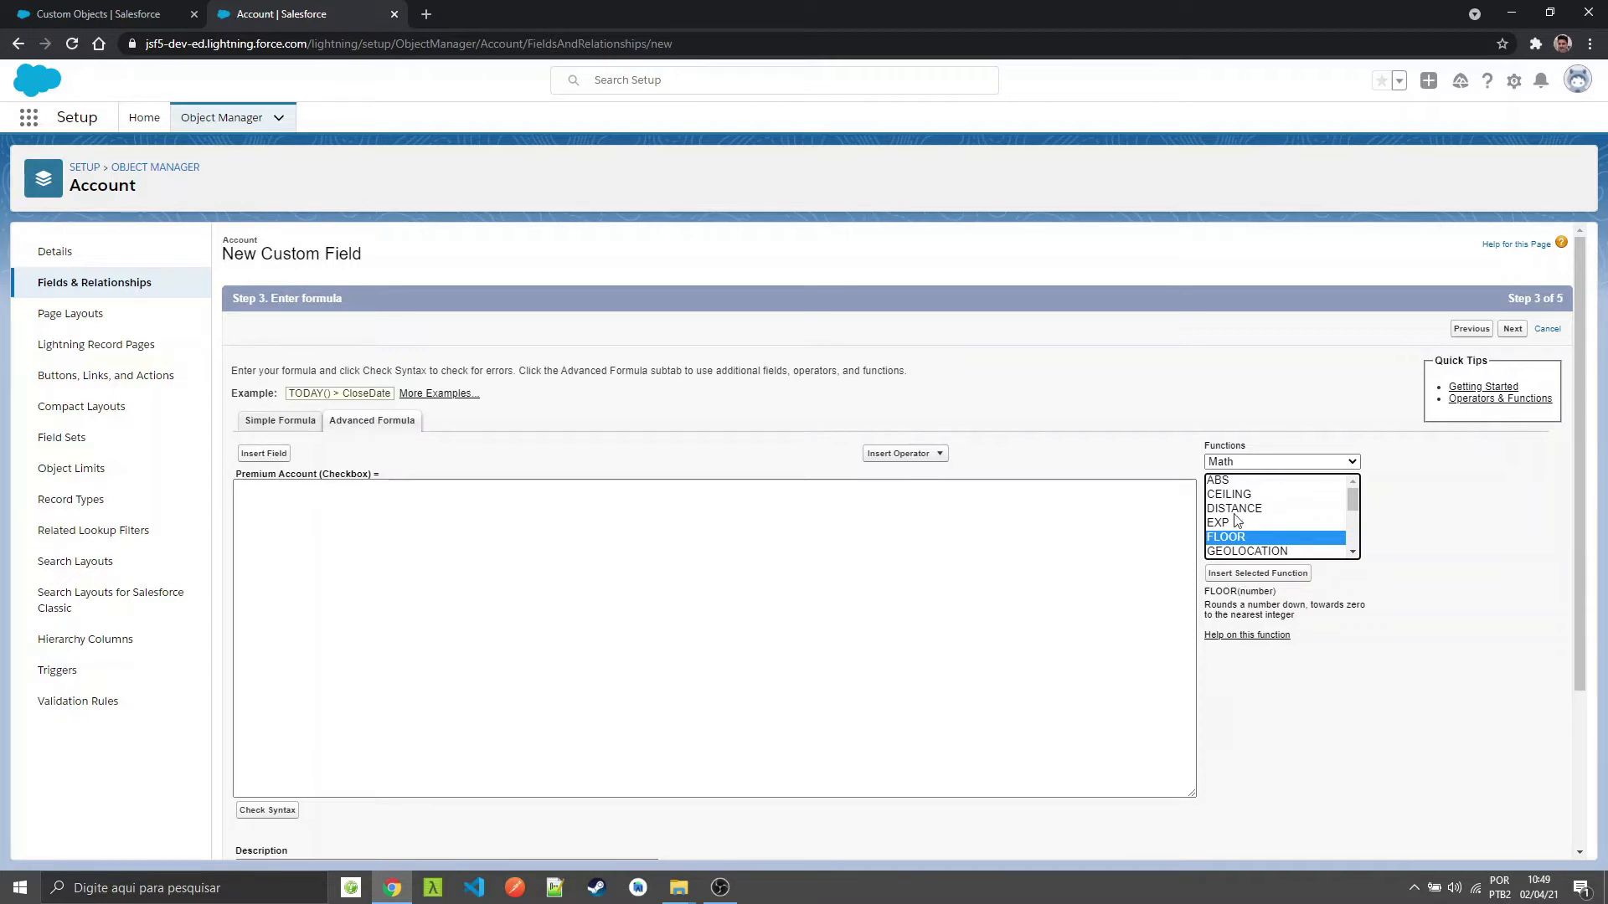
pyautogui.click(1256, 461)
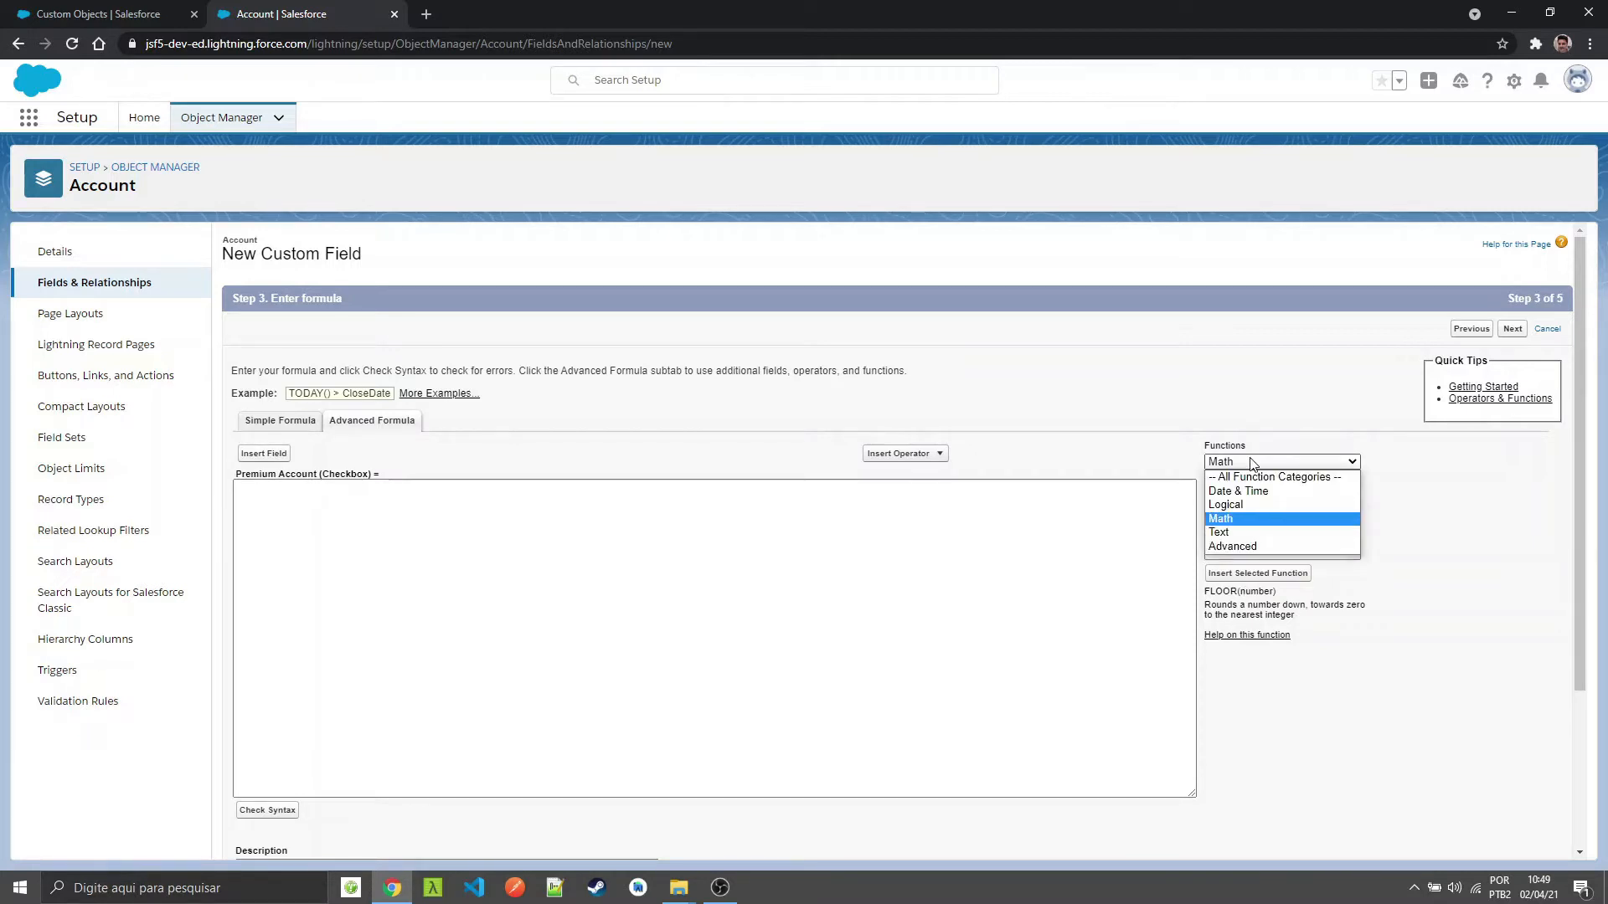
pyautogui.click(1240, 539)
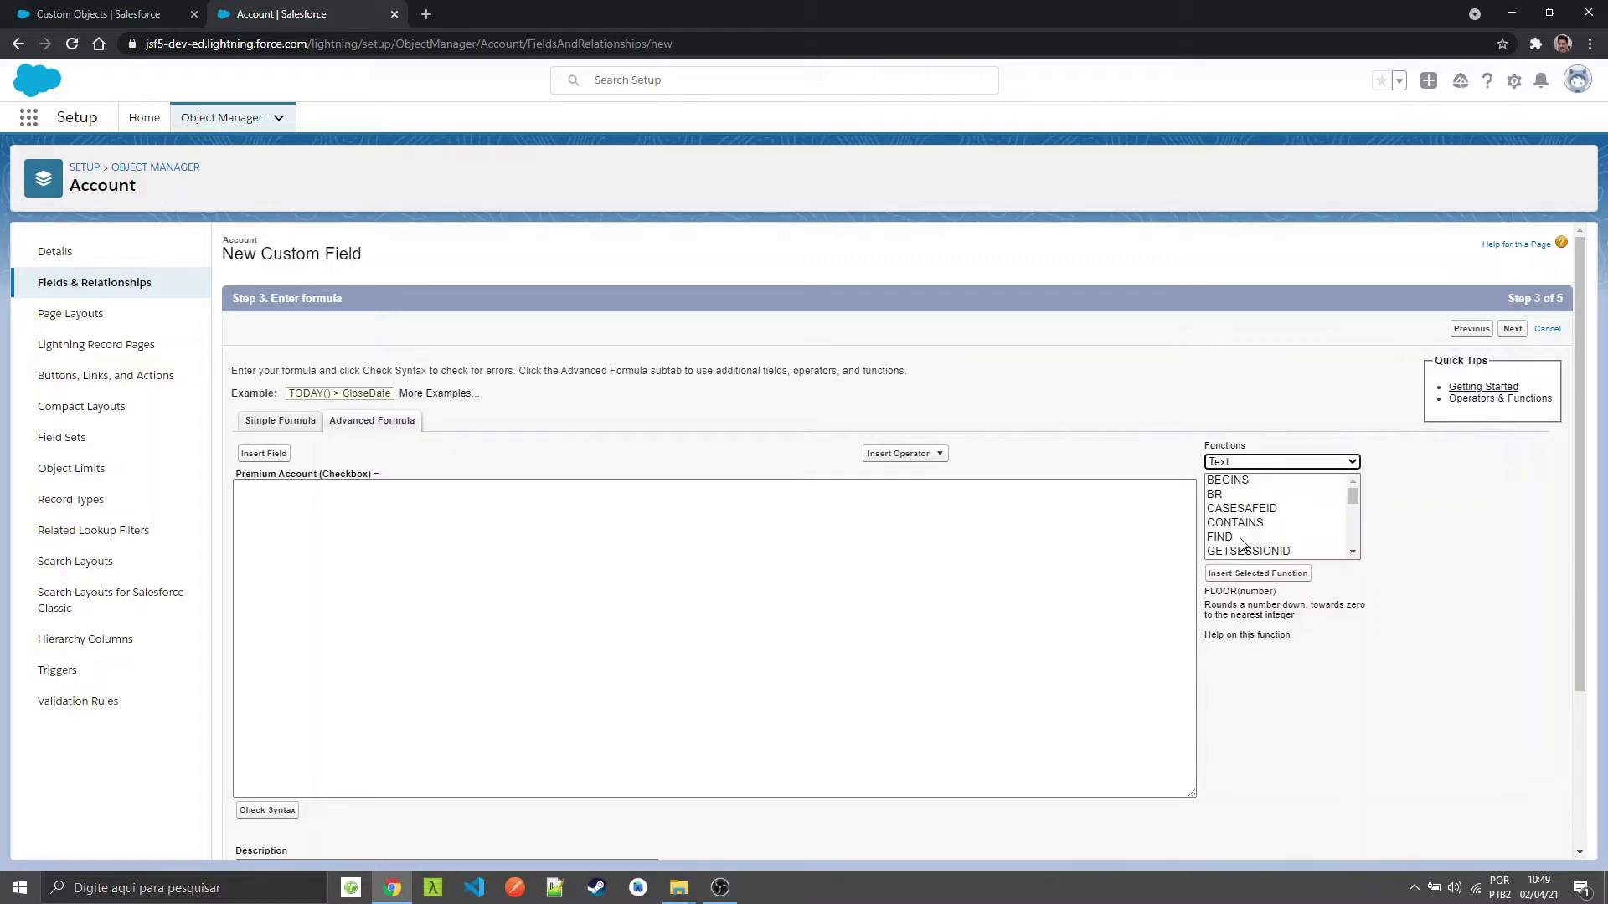
# Step: Insert the Account object's Contract Value field into the Premium Account formula
pyautogui.click(736, 571)
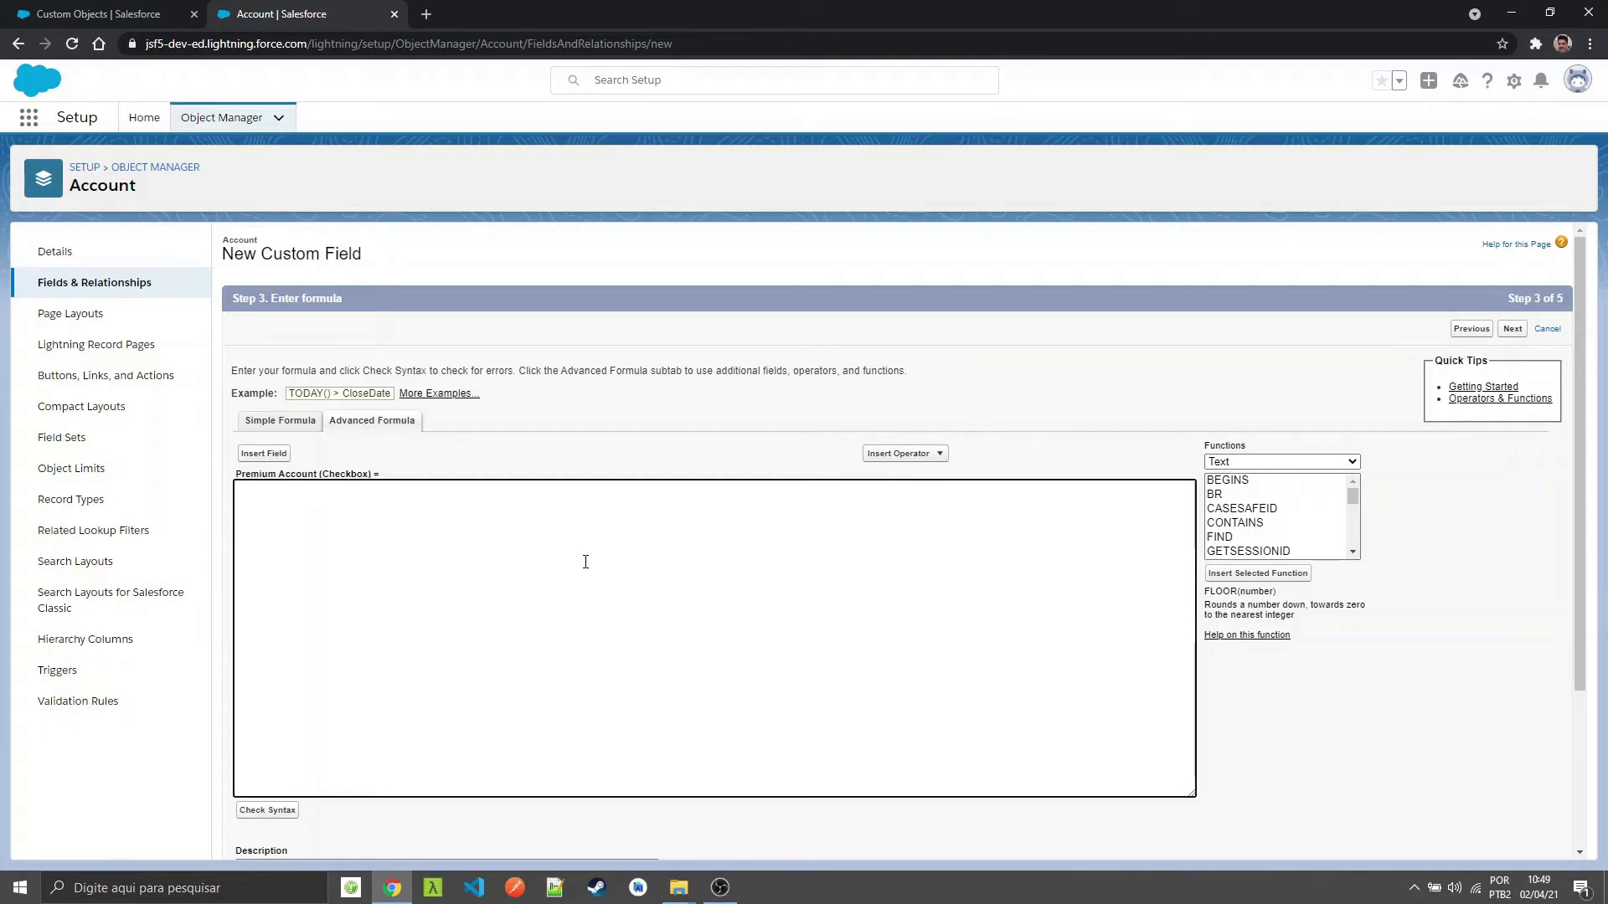
pyautogui.click(268, 454)
pyautogui.click(630, 484)
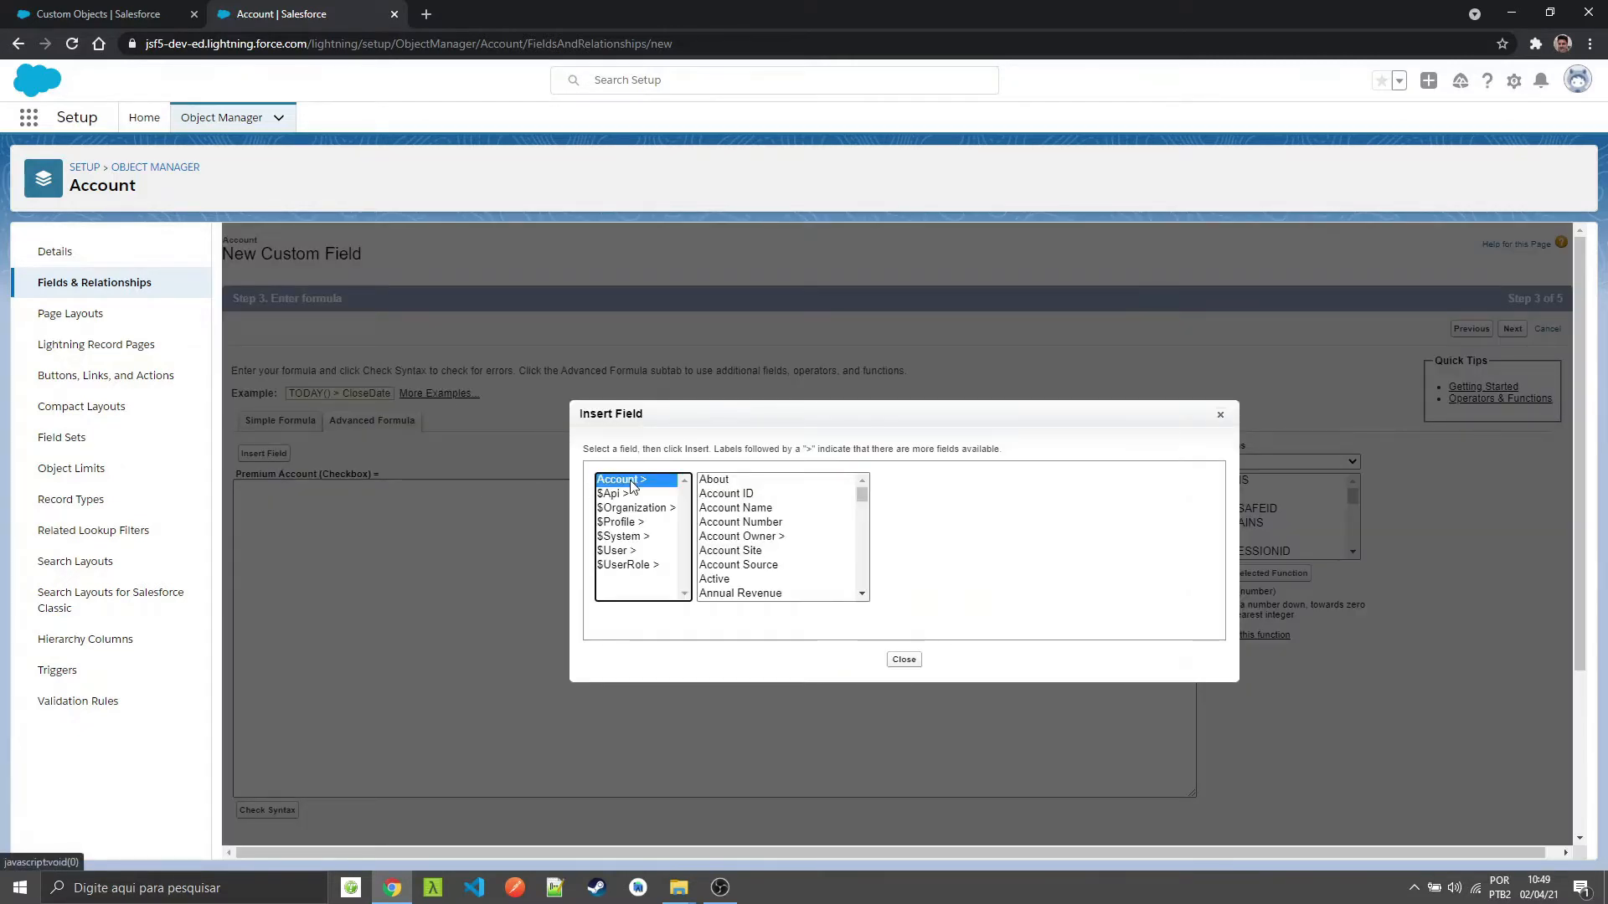
pyautogui.scroll(-6, 808, 530)
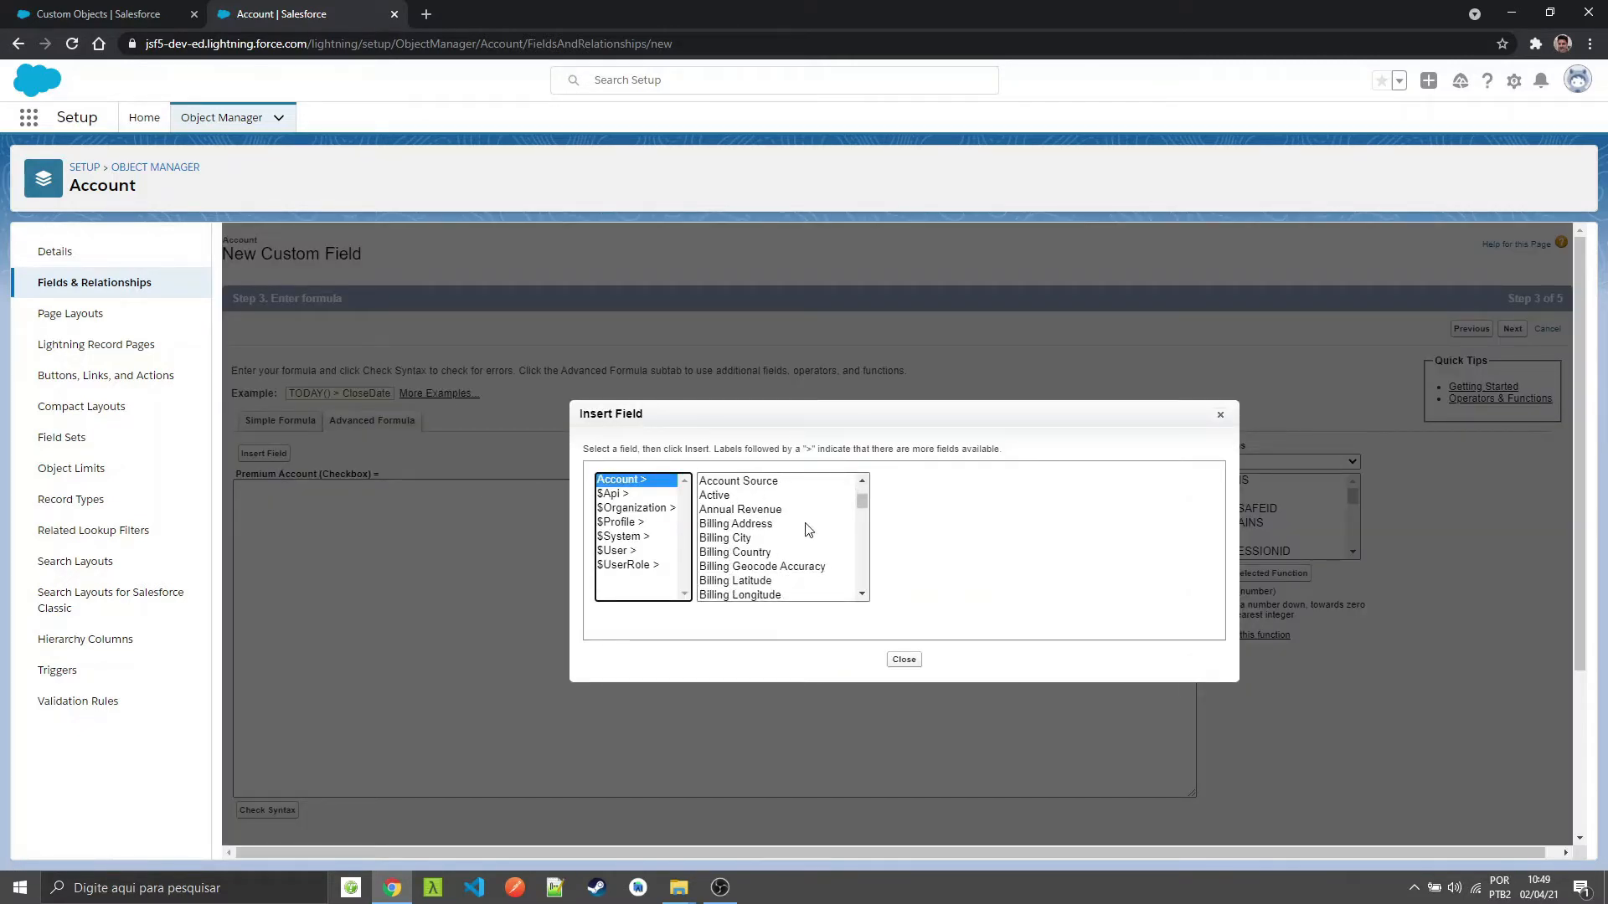
pyautogui.scroll(-2, 775, 559)
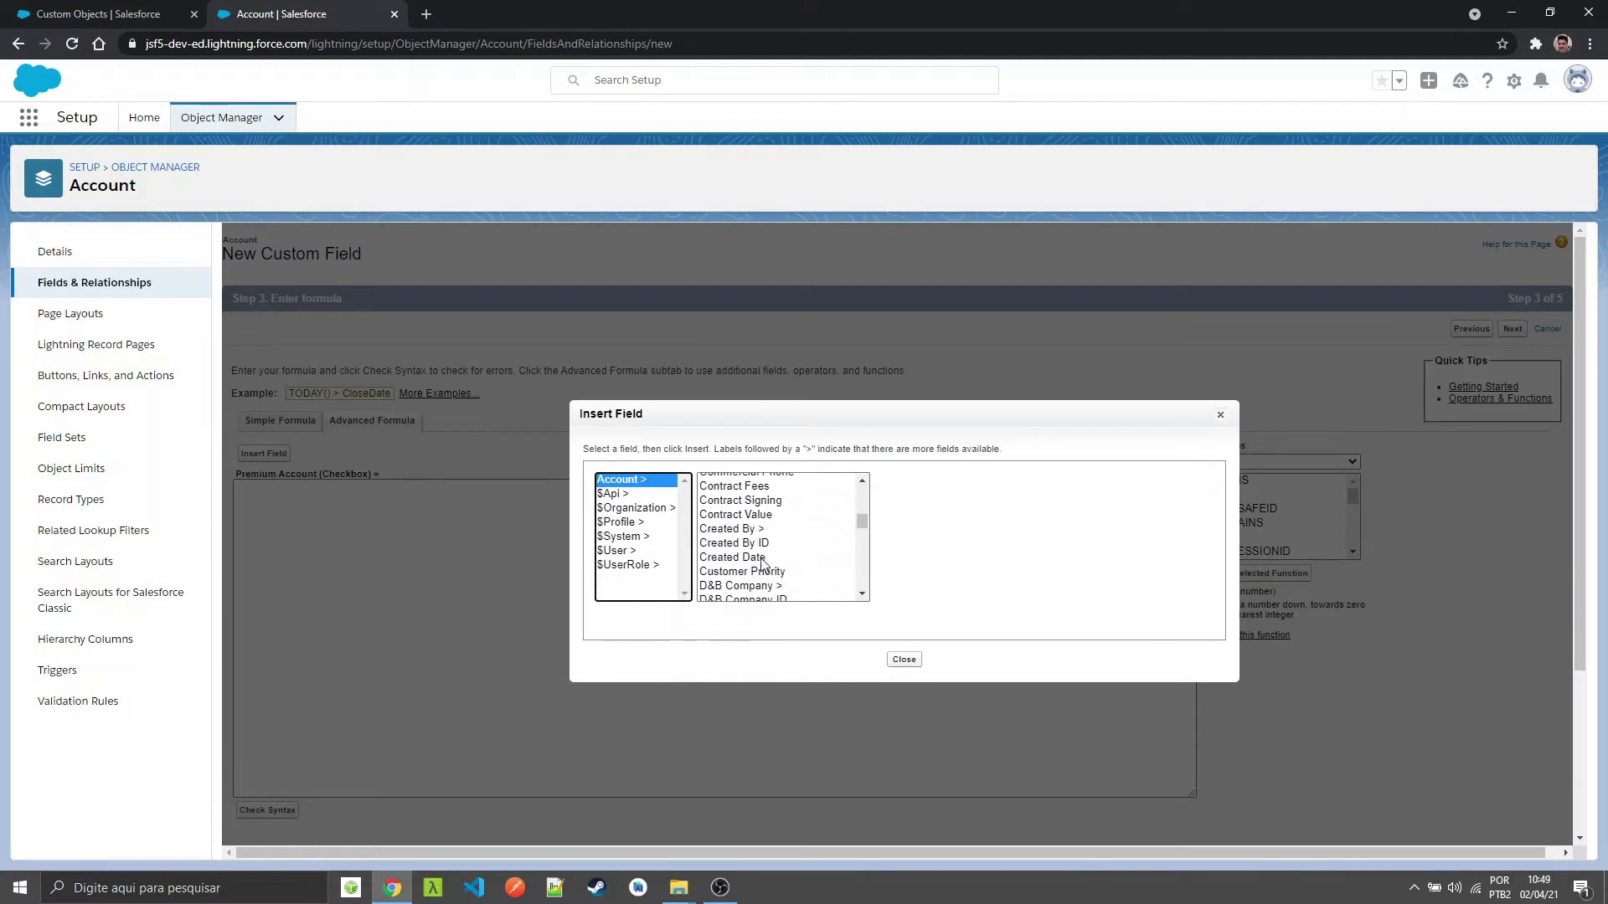
pyautogui.click(759, 514)
pyautogui.click(947, 576)
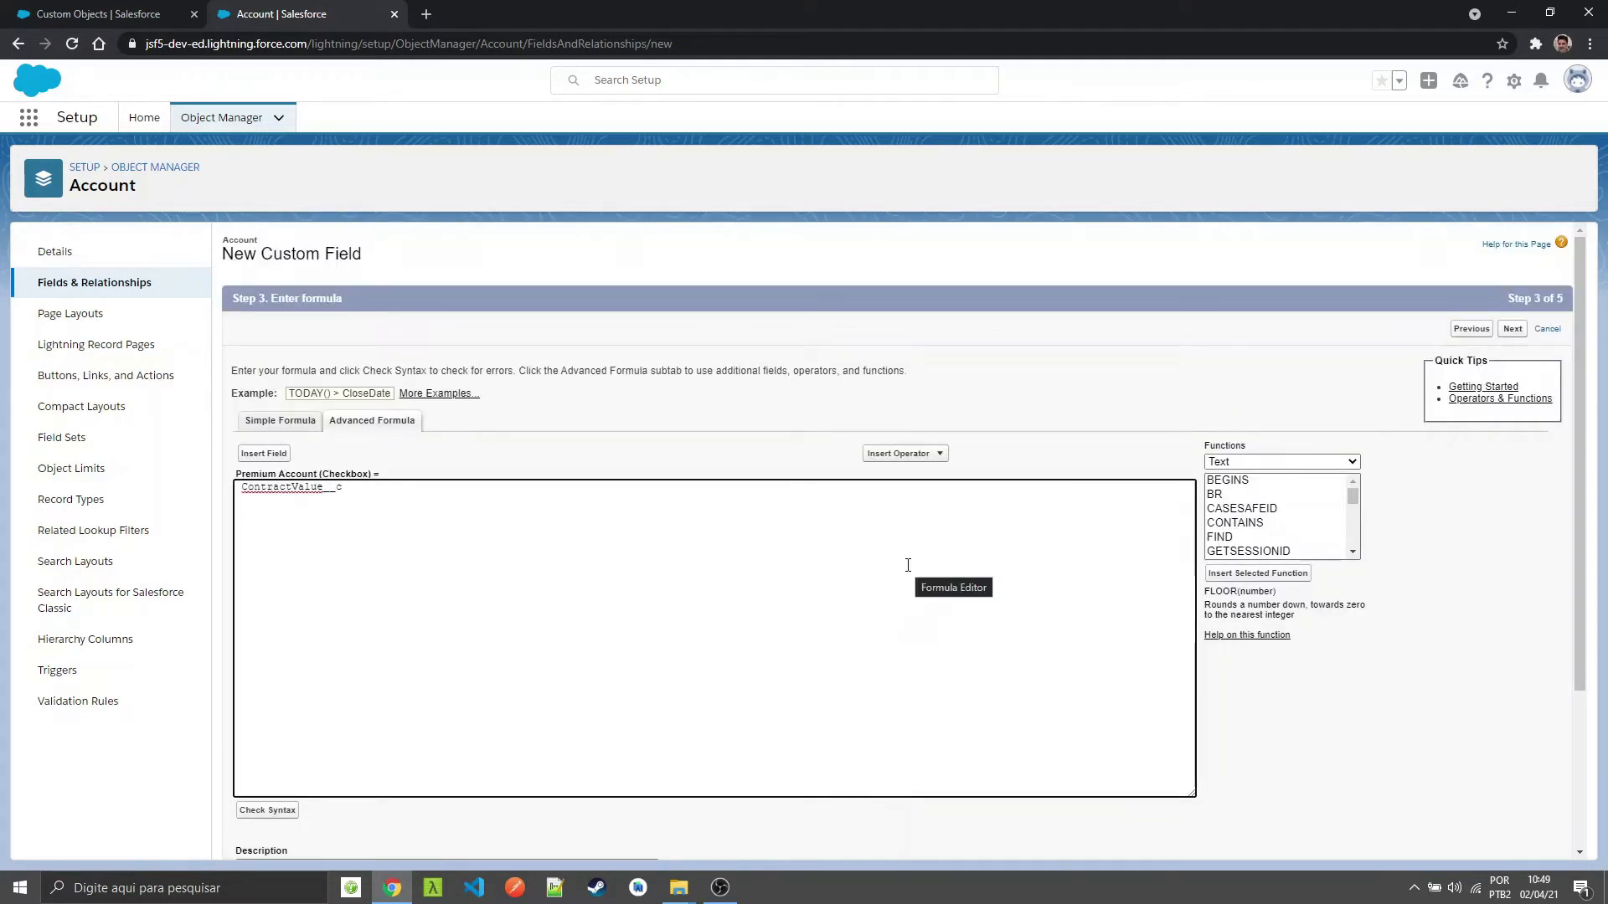
# Step: Complete the formula as ContractValue__c > 100000 and check its syntax
pyautogui.hotkey('shift', 'Right')
pyautogui.hotkey('shift', 'Right')
pyautogui.hotkey('shift', 'Right')
pyautogui.press('Right')
pyautogui.write('> 1000')
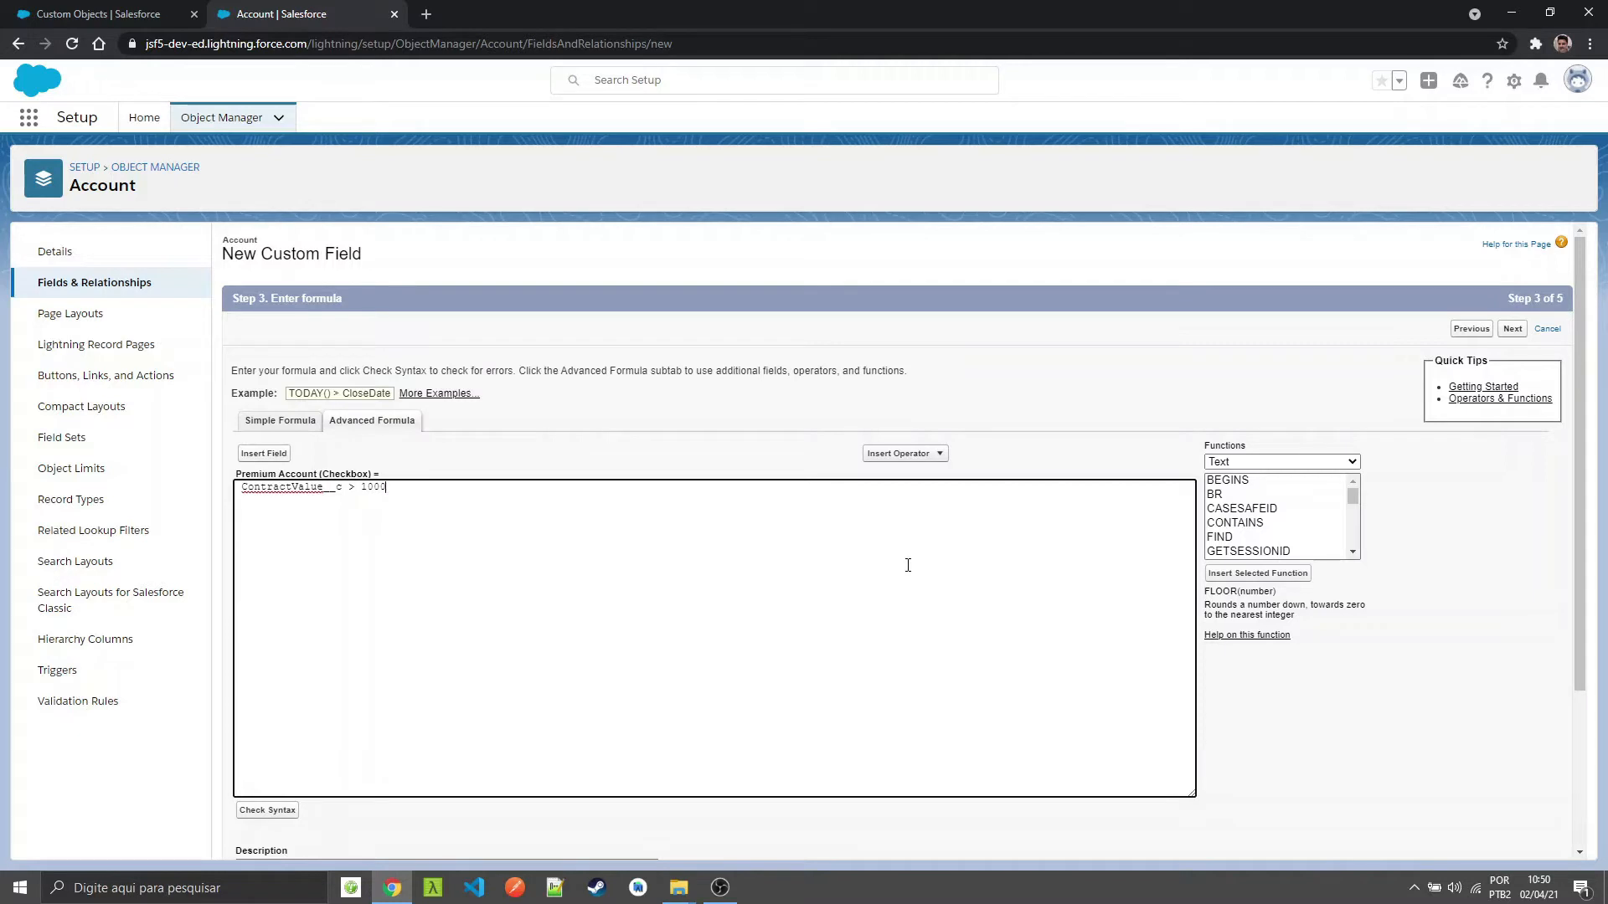
pyautogui.write('00')
pyautogui.click(265, 811)
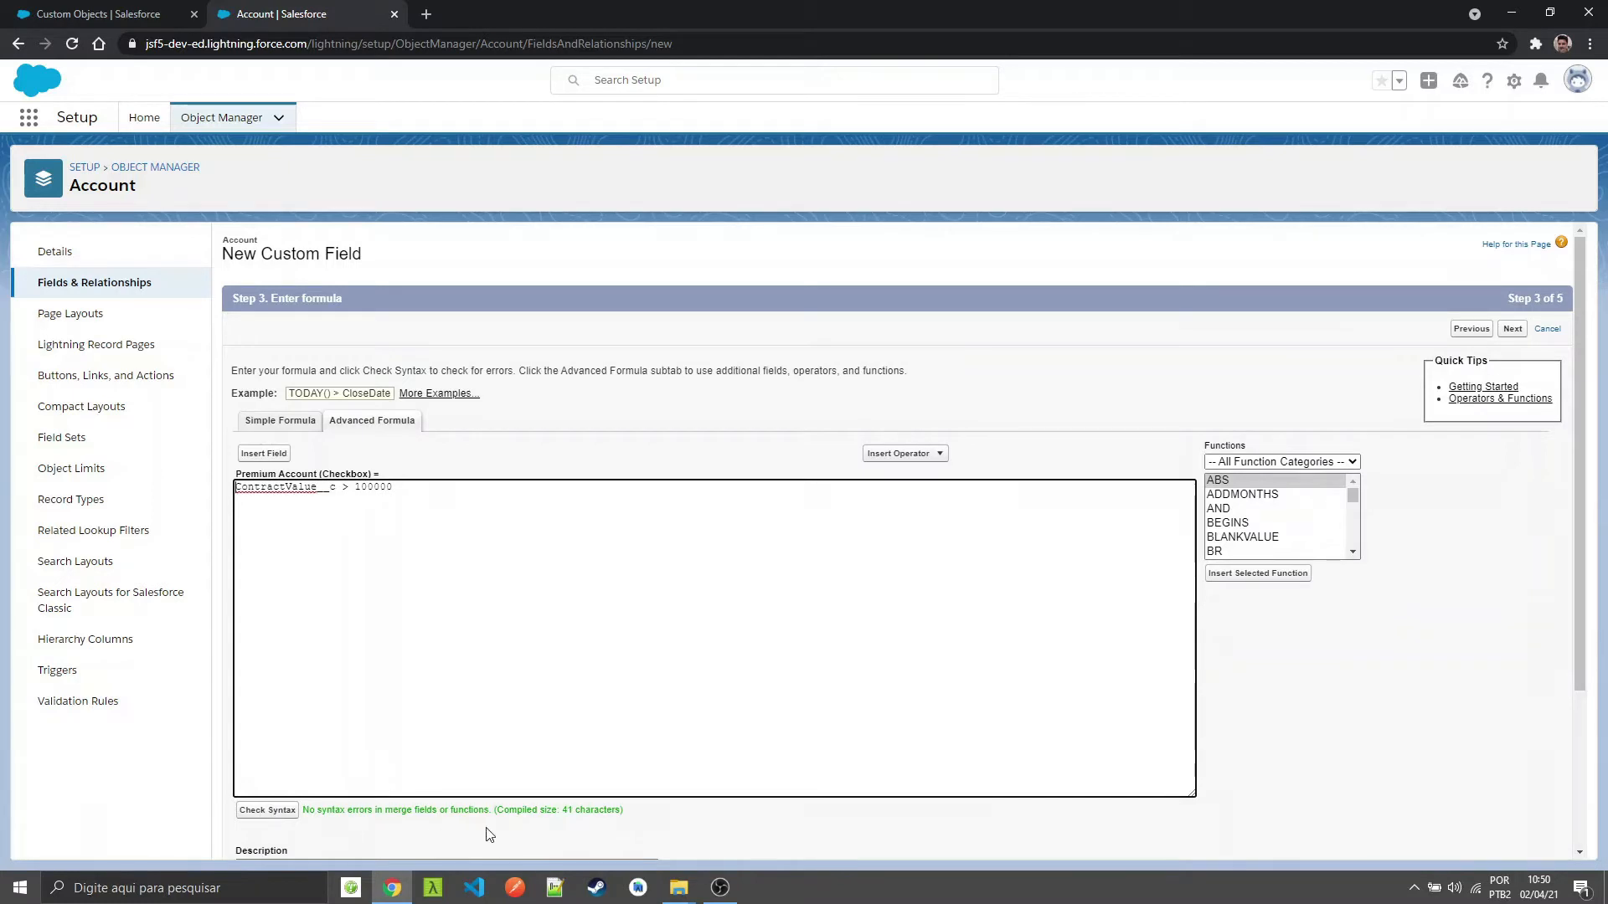
# Step: Make the Premium Account field visible to all profiles and save it, starting another new field
pyautogui.click(1514, 329)
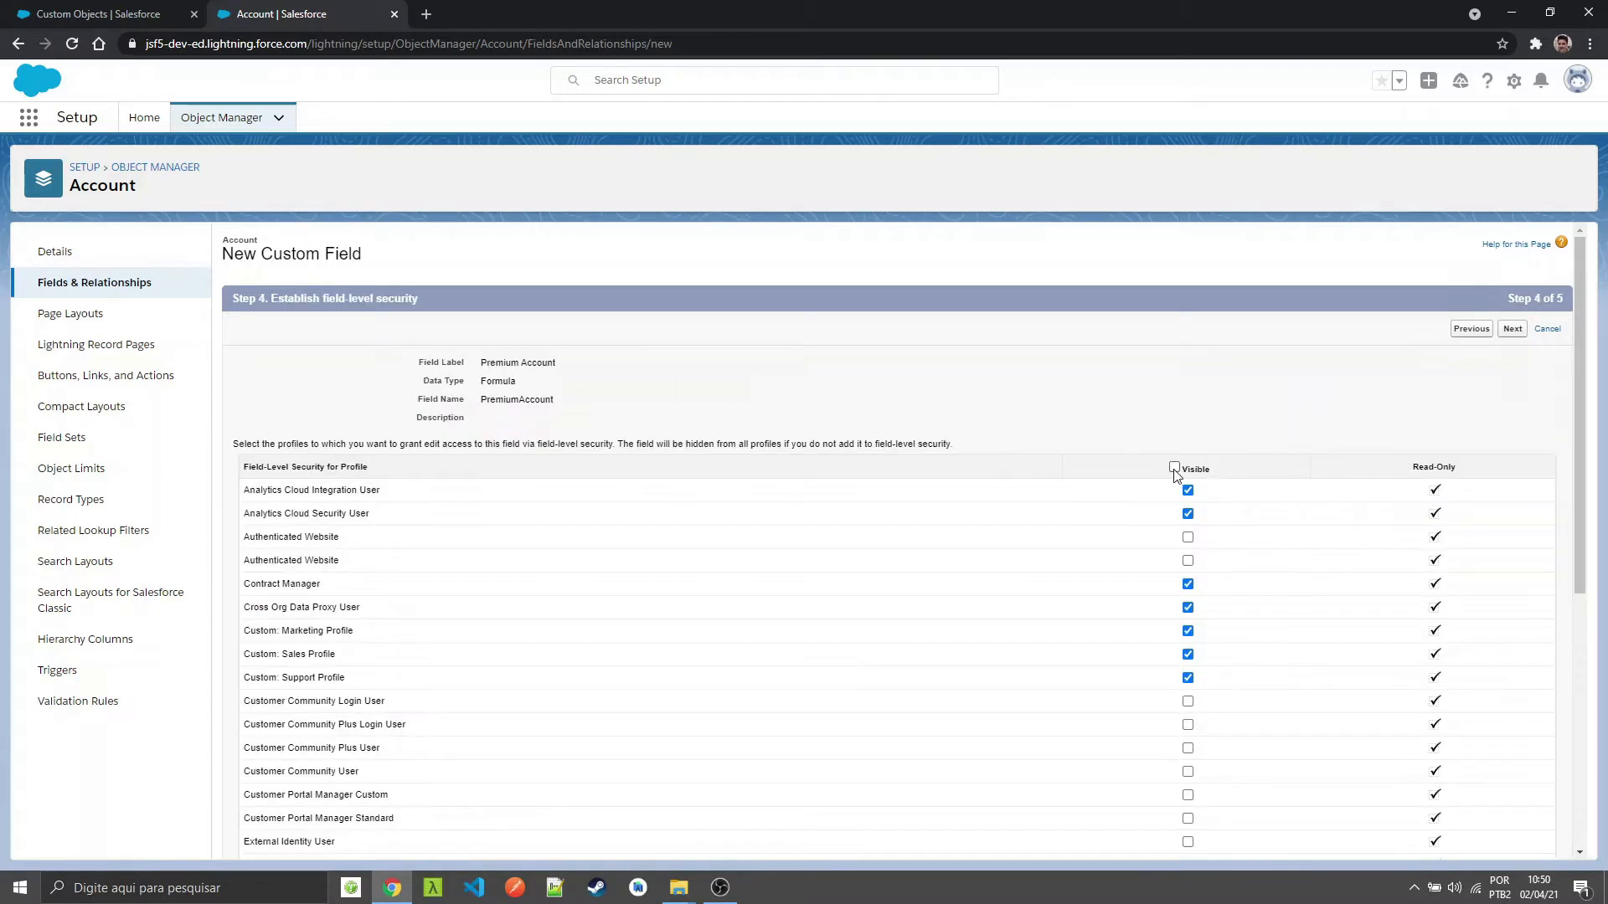
pyautogui.click(1174, 467)
pyautogui.click(1513, 329)
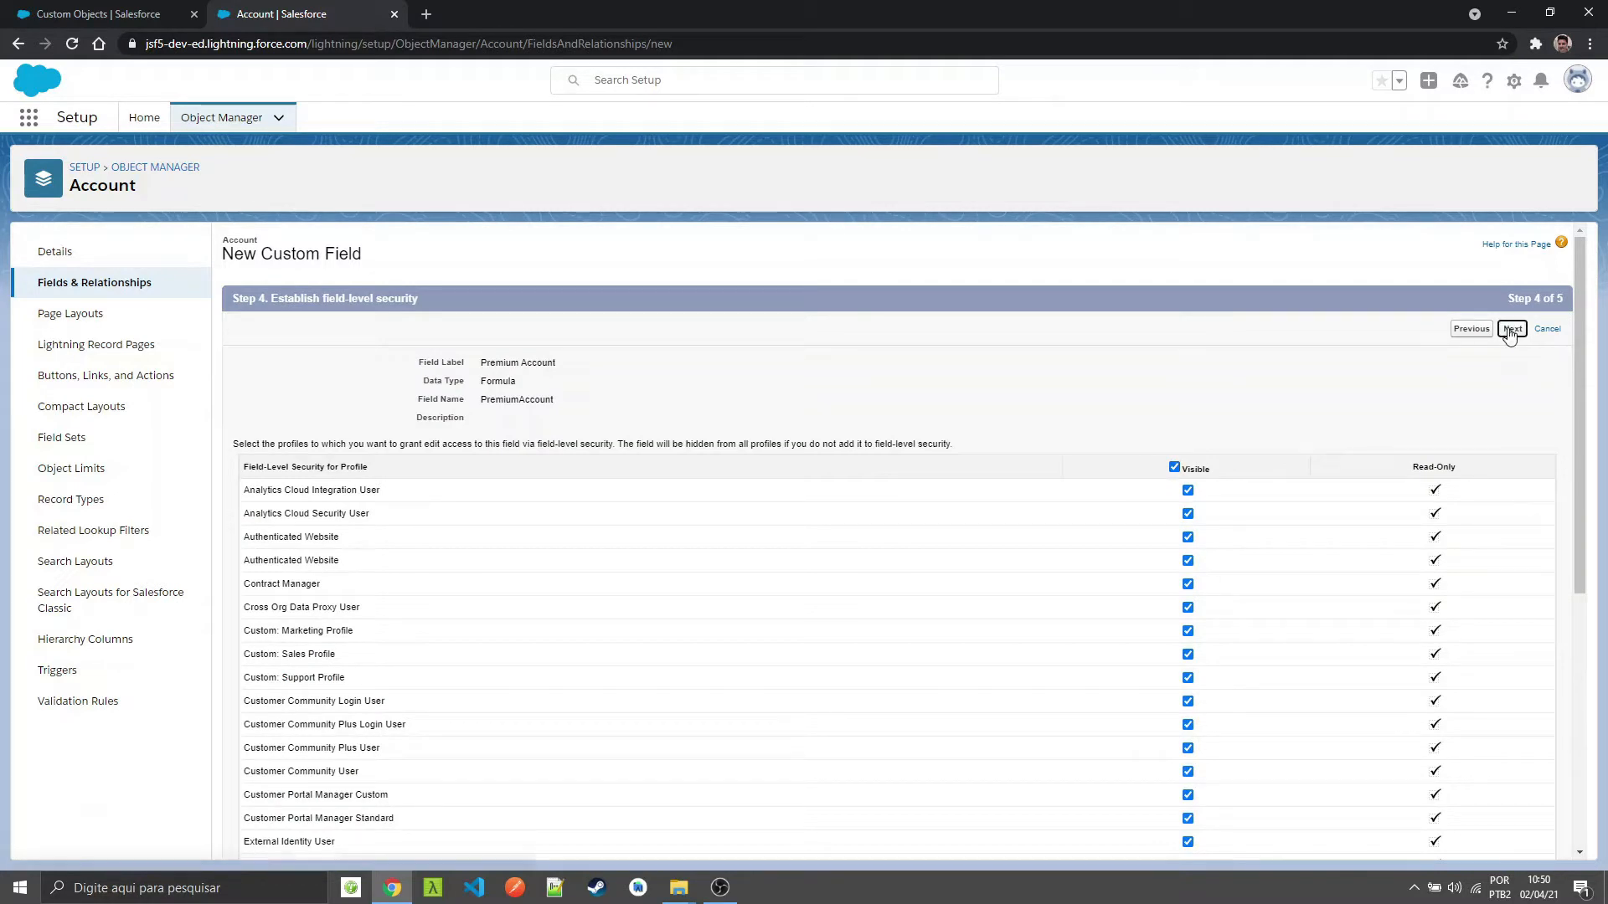
pyautogui.click(1492, 331)
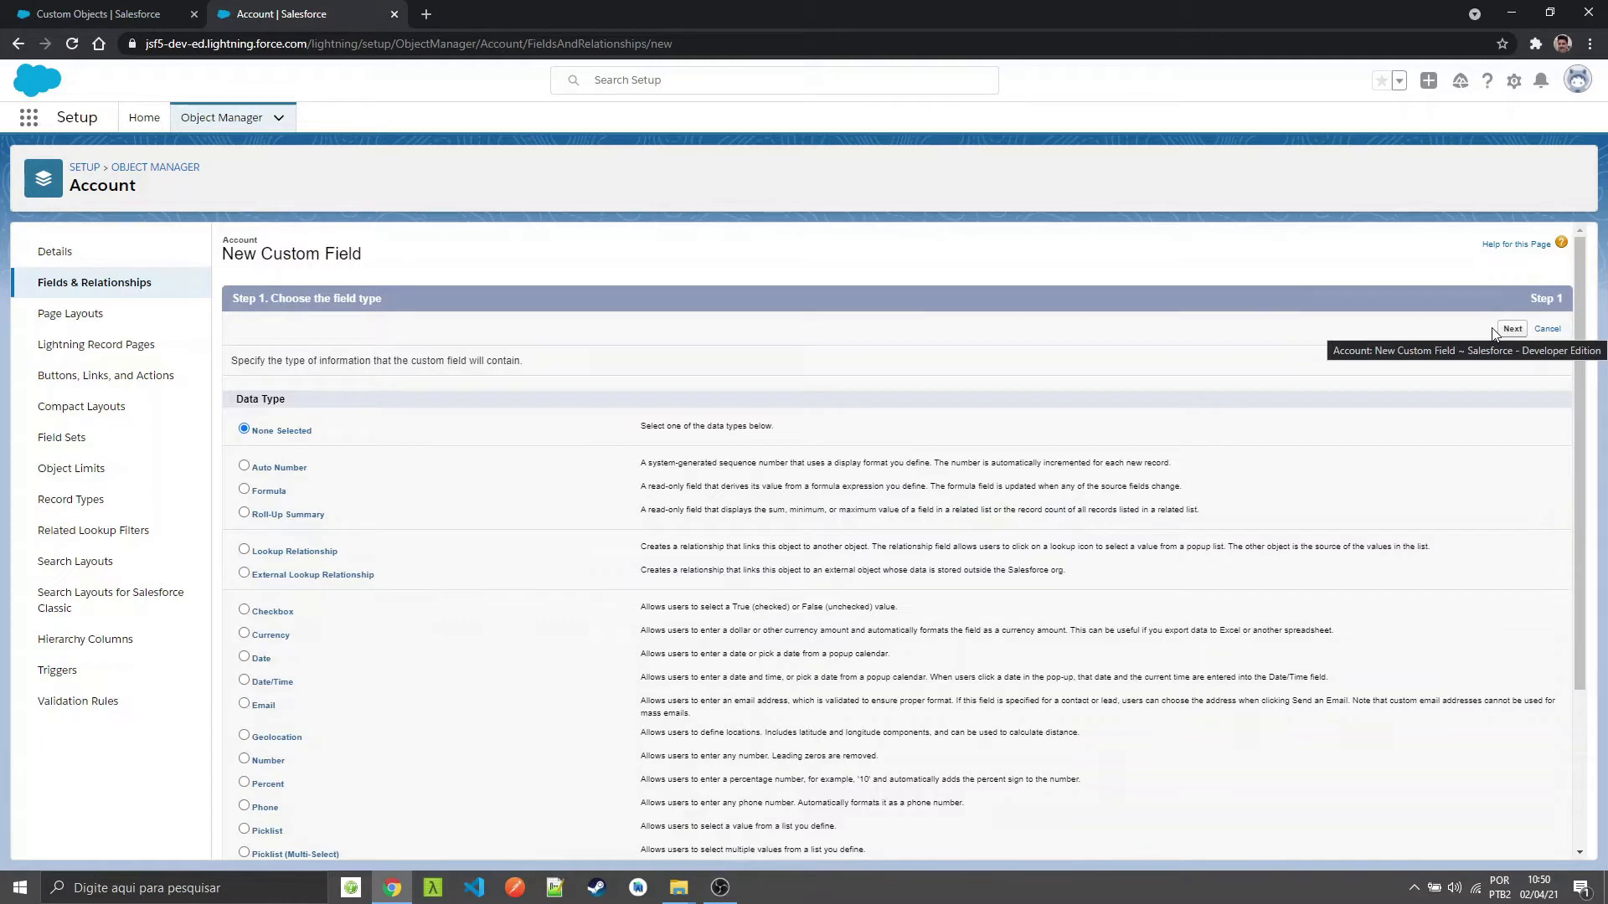
# Step: Reload the Custom Objects account record, set its Contract Value to 200000 and save the record
pyautogui.click(63, 12)
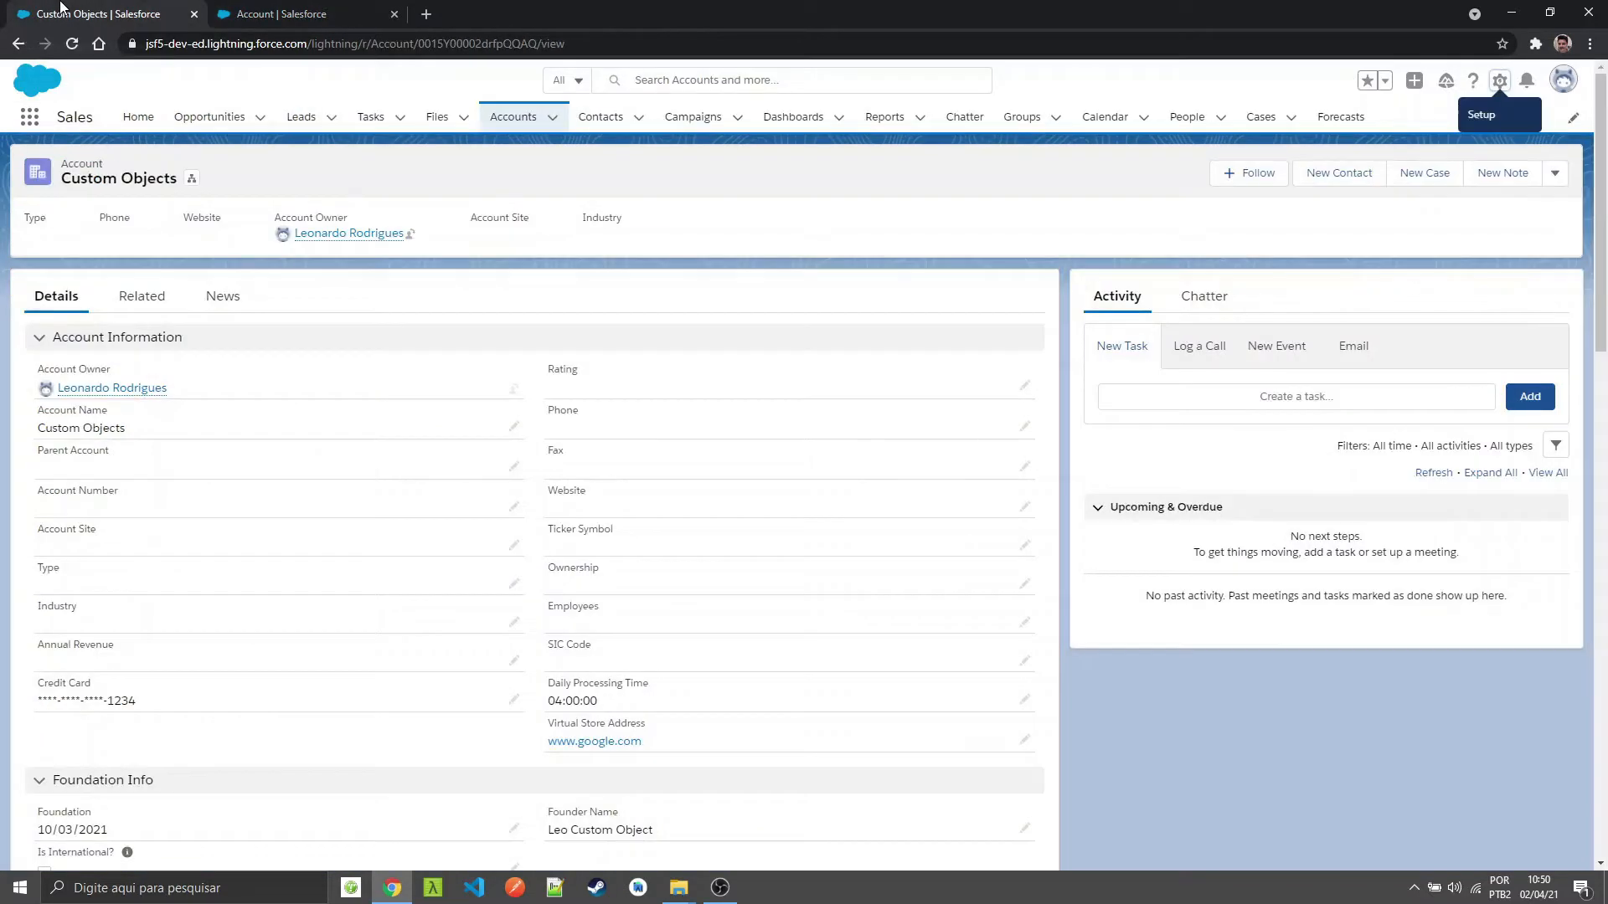
pyautogui.press('F5')
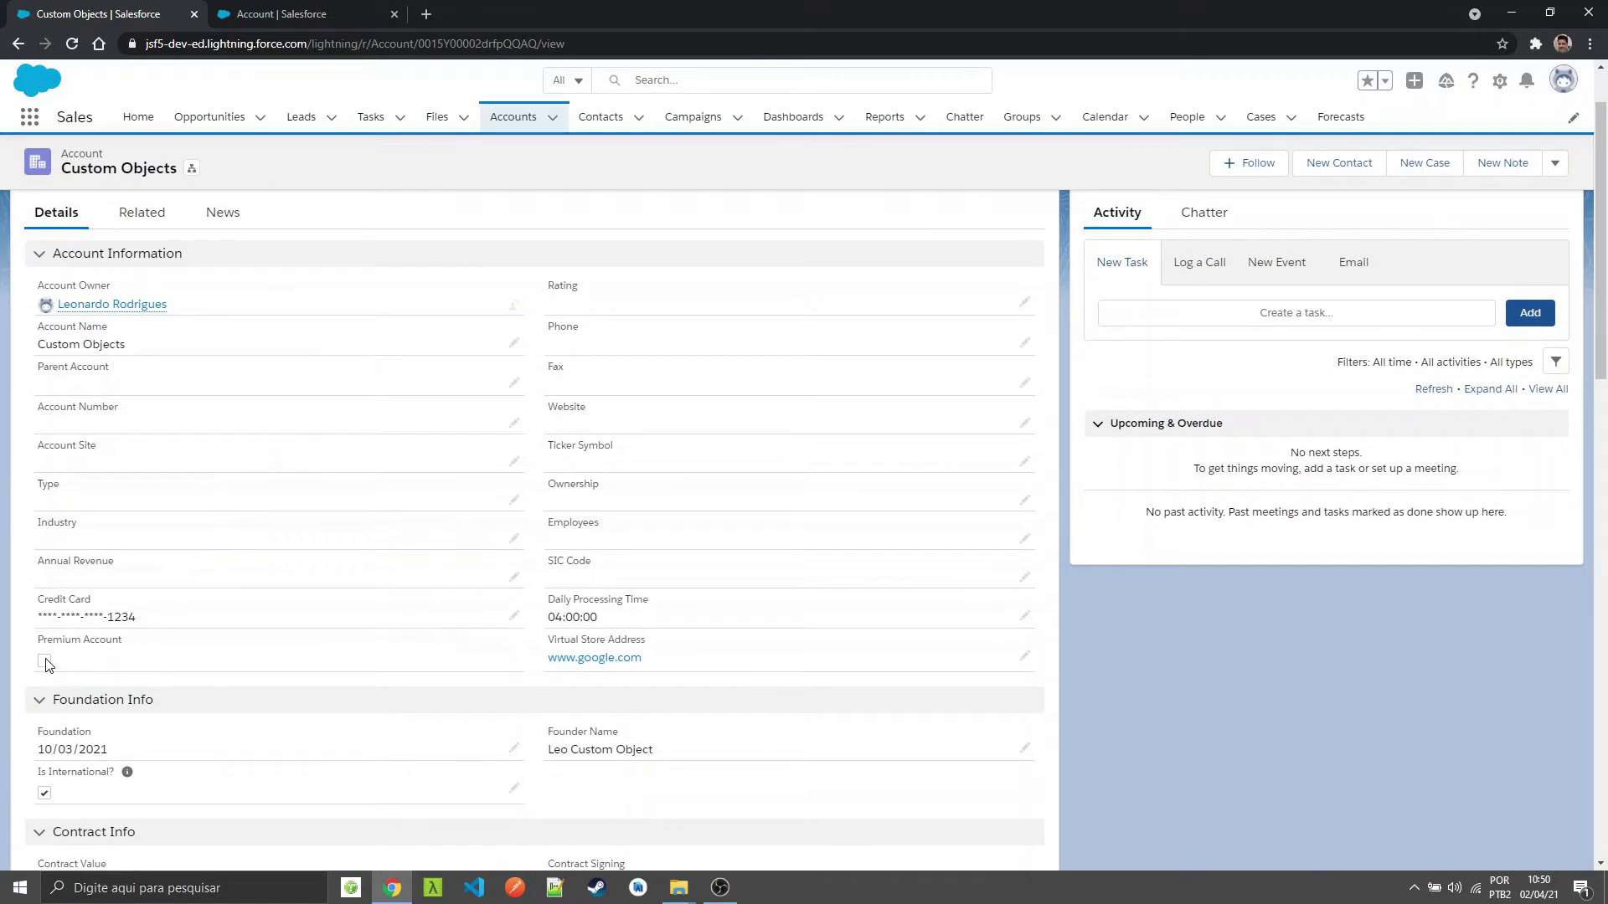
pyautogui.scroll(-2, 47, 662)
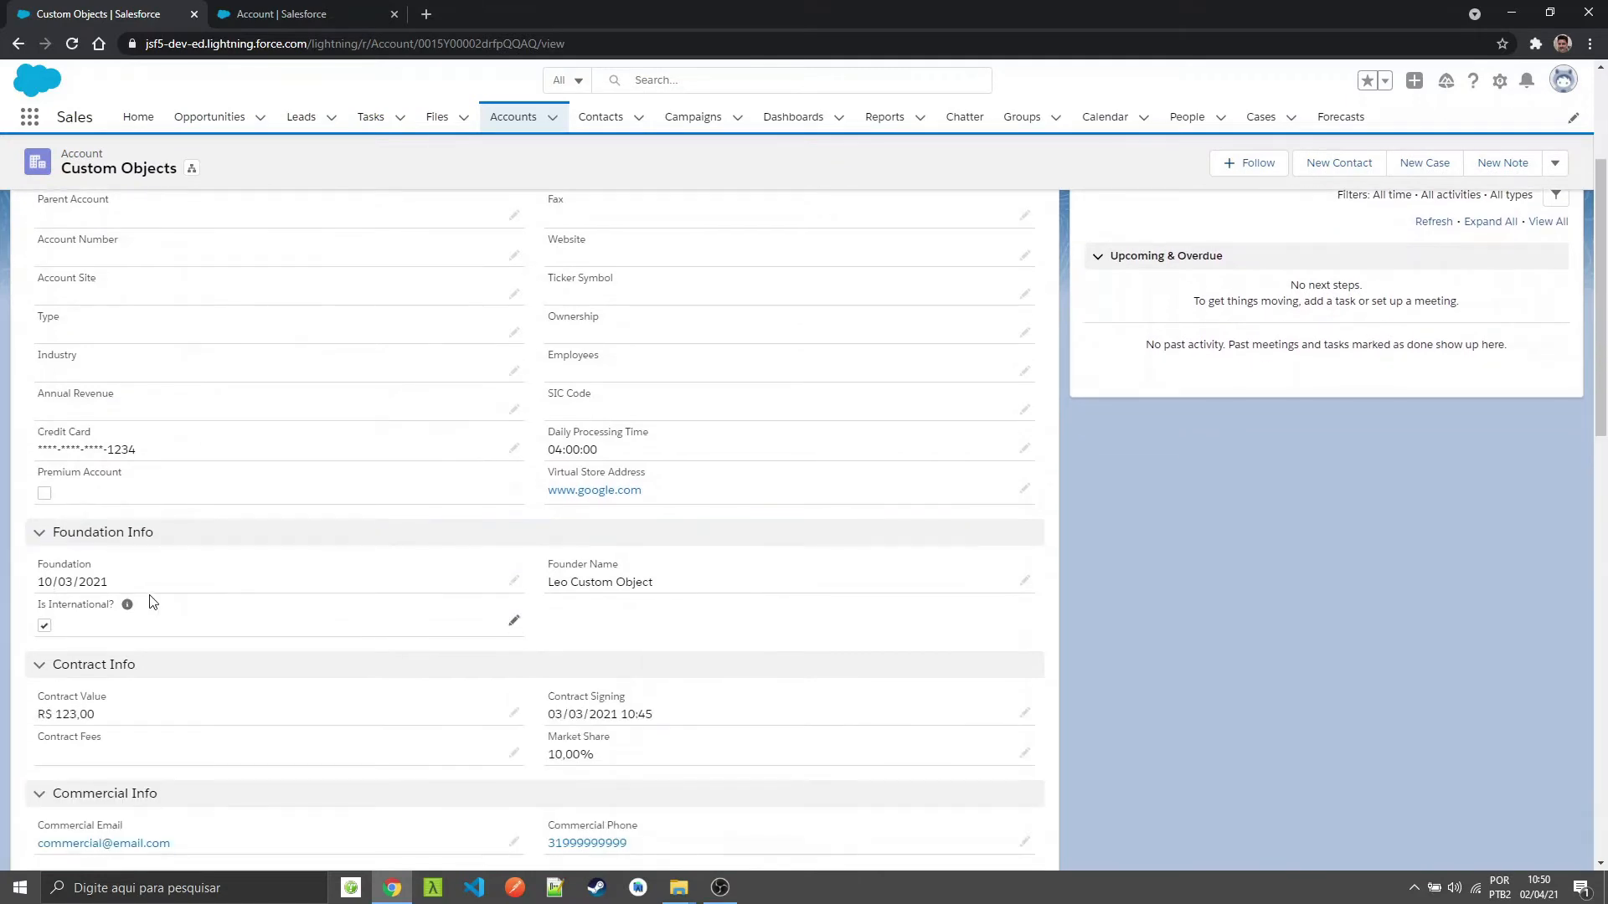
pyautogui.click(514, 713)
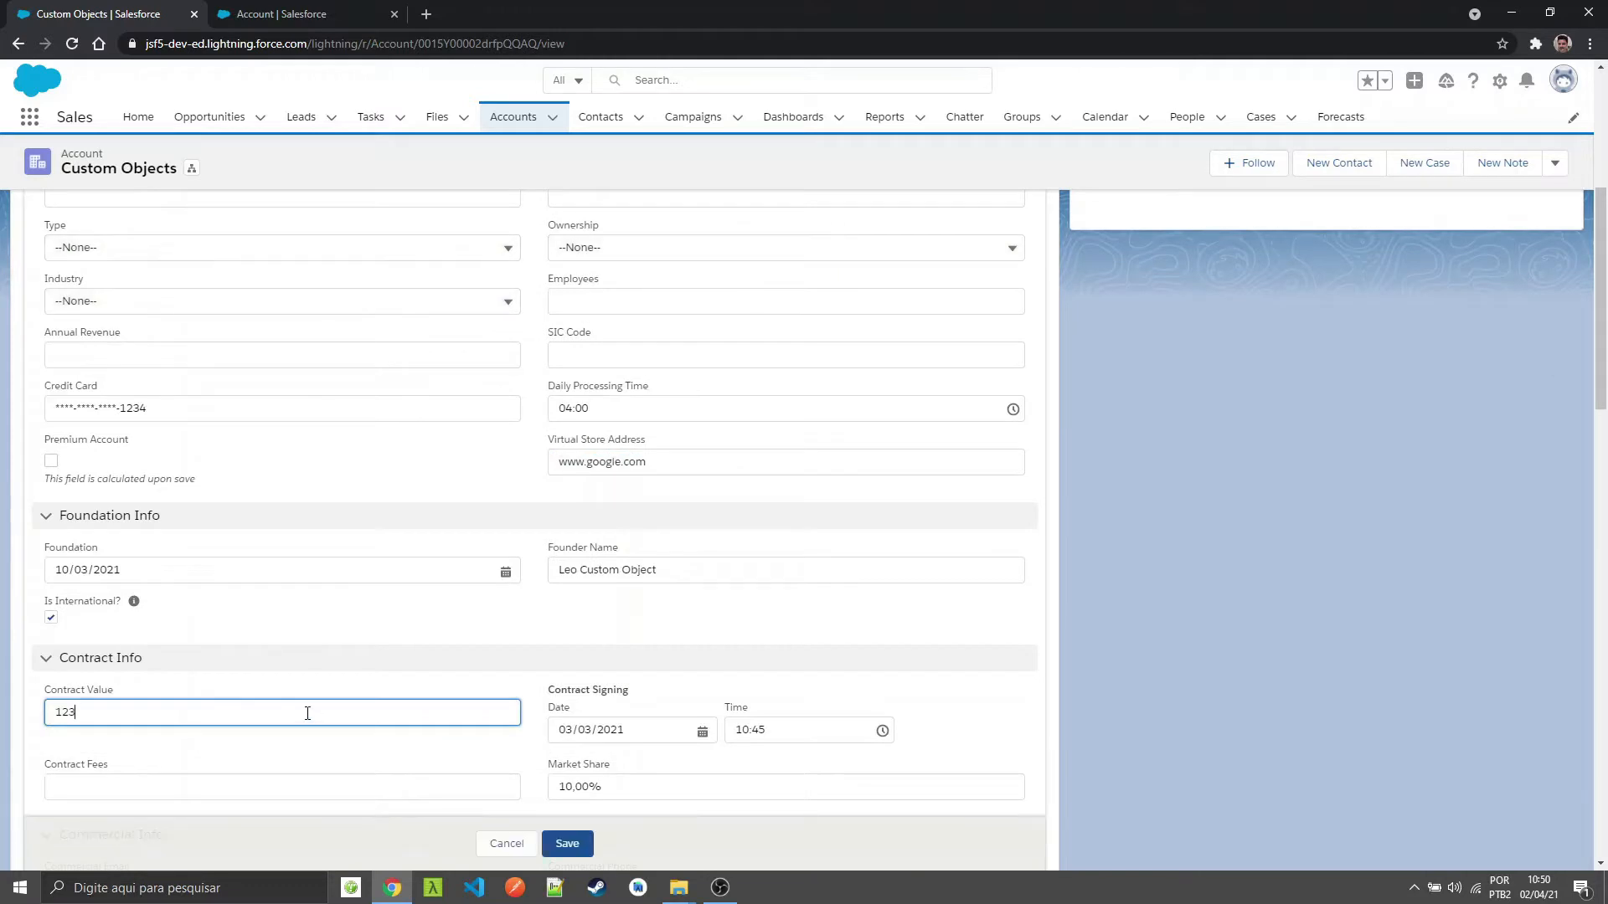
pyautogui.hotkey('ctrl', 'a')
pyautogui.write('2')
pyautogui.click(408, 693)
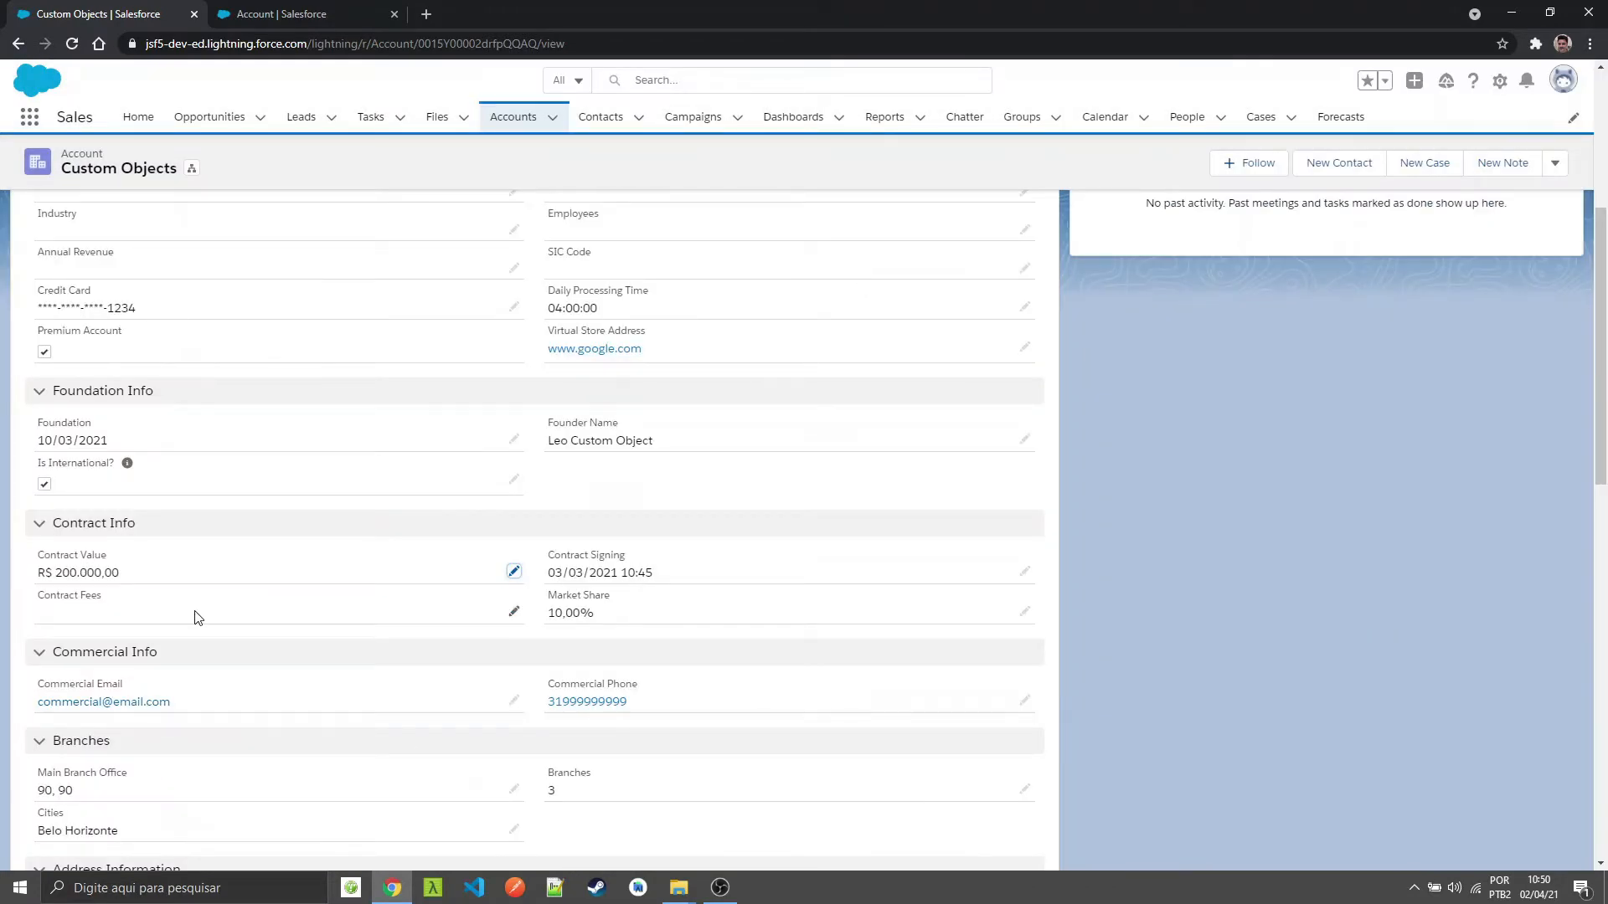
# Step: Name the new Account formula field Contract Margin and give it a Currency return type with 2 decimal places
pyautogui.scroll(2, 197, 617)
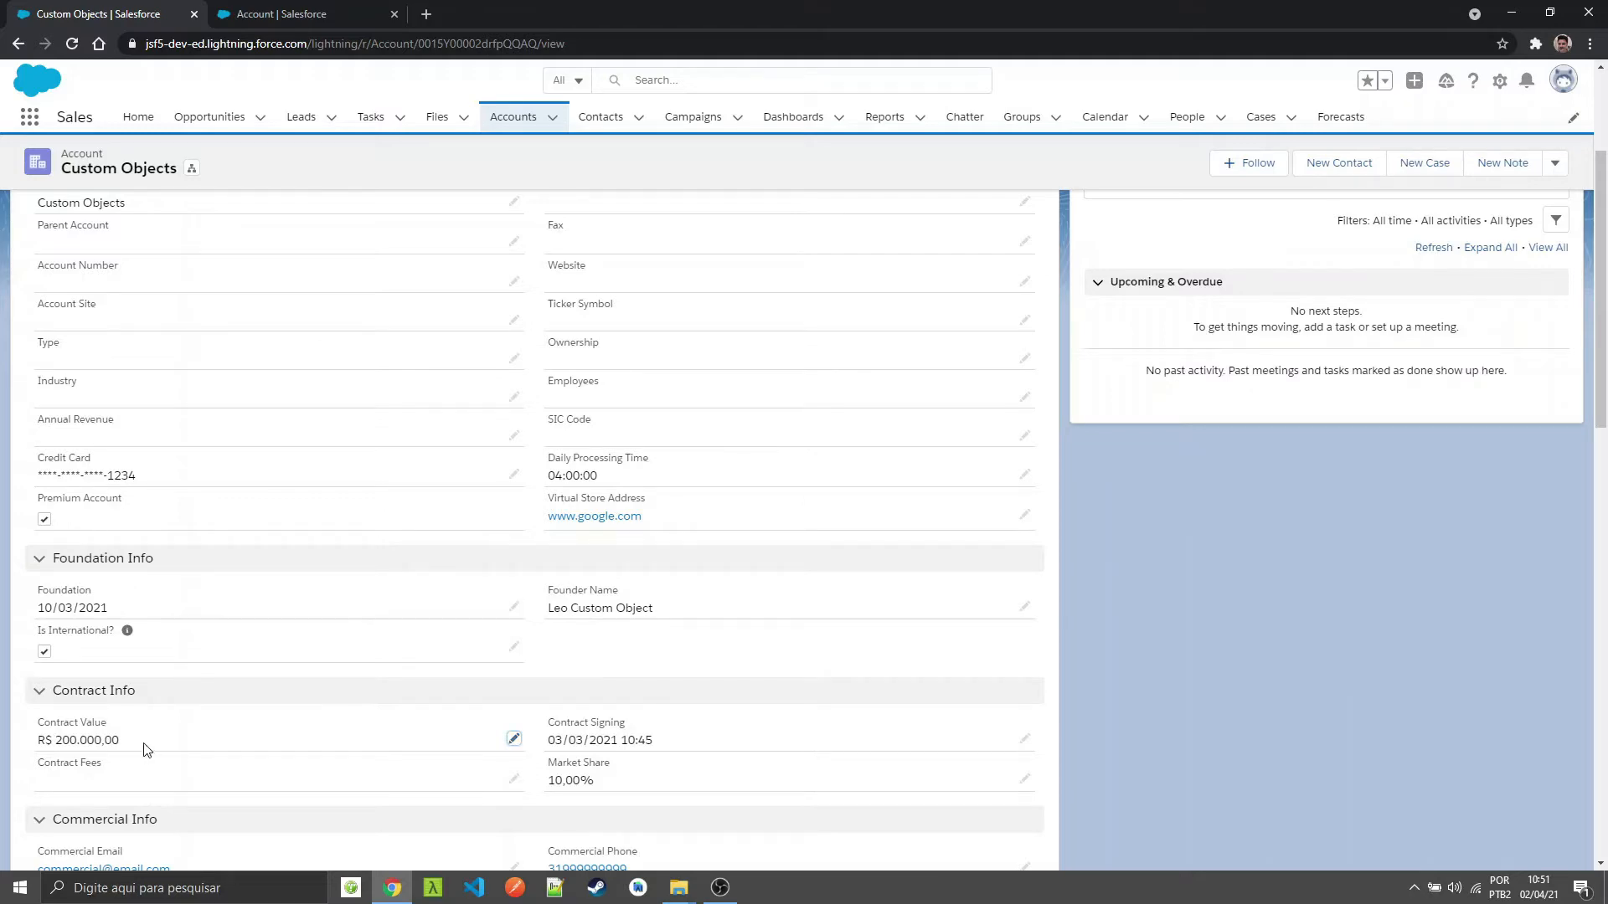
pyautogui.hotkey('ctrl', 'Tab')
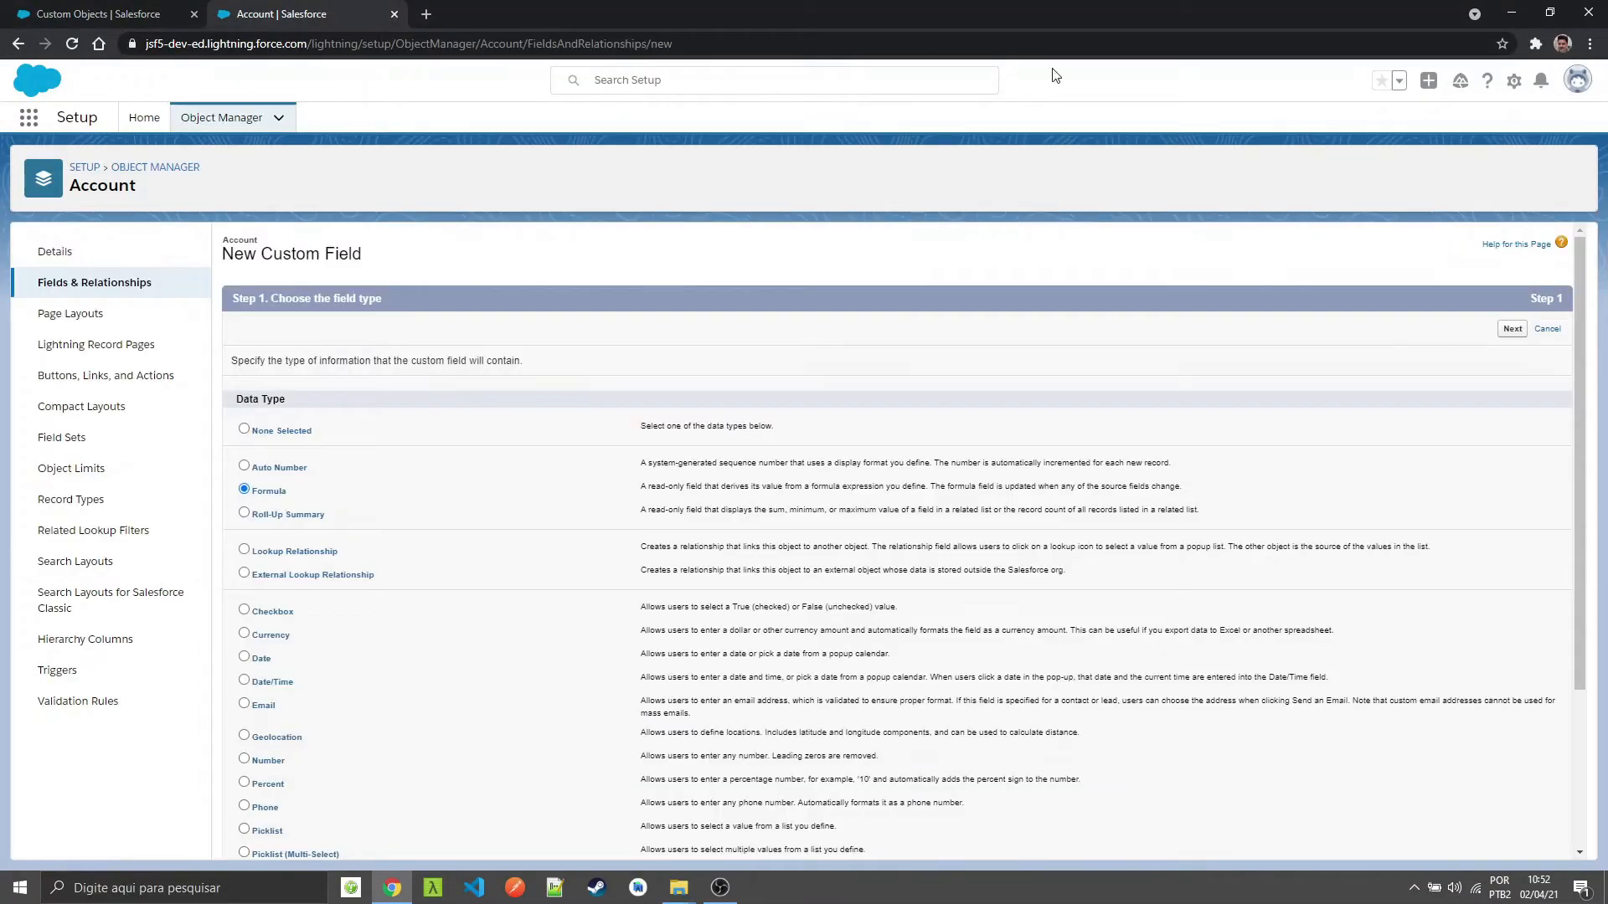
pyautogui.click(1511, 330)
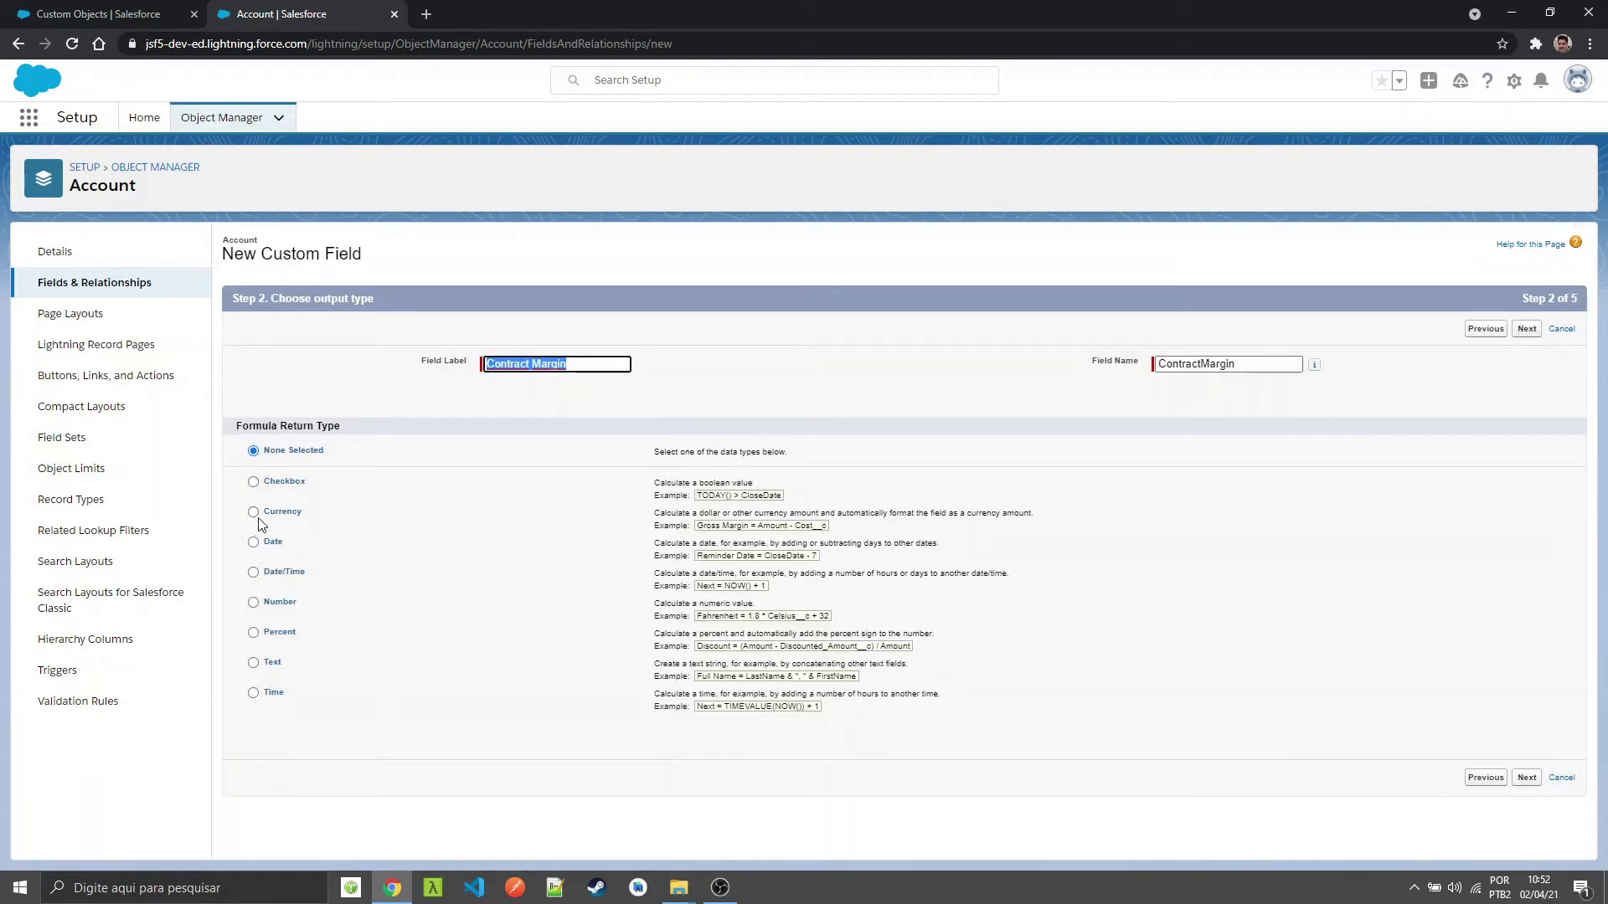
pyautogui.click(253, 511)
pyautogui.click(511, 366)
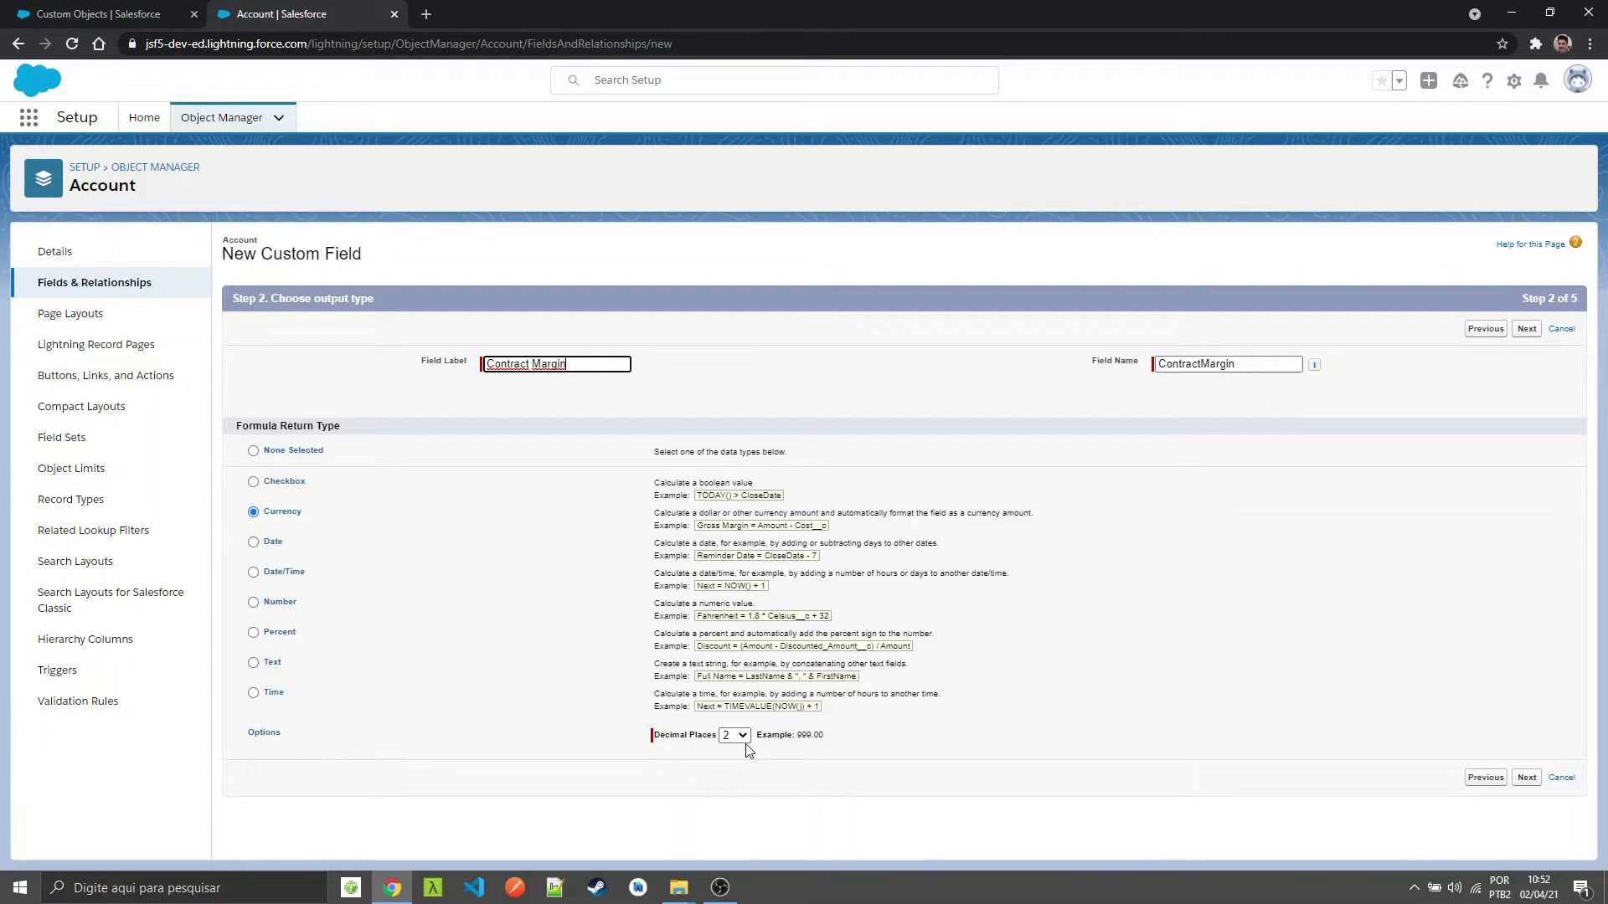
pyautogui.click(1529, 329)
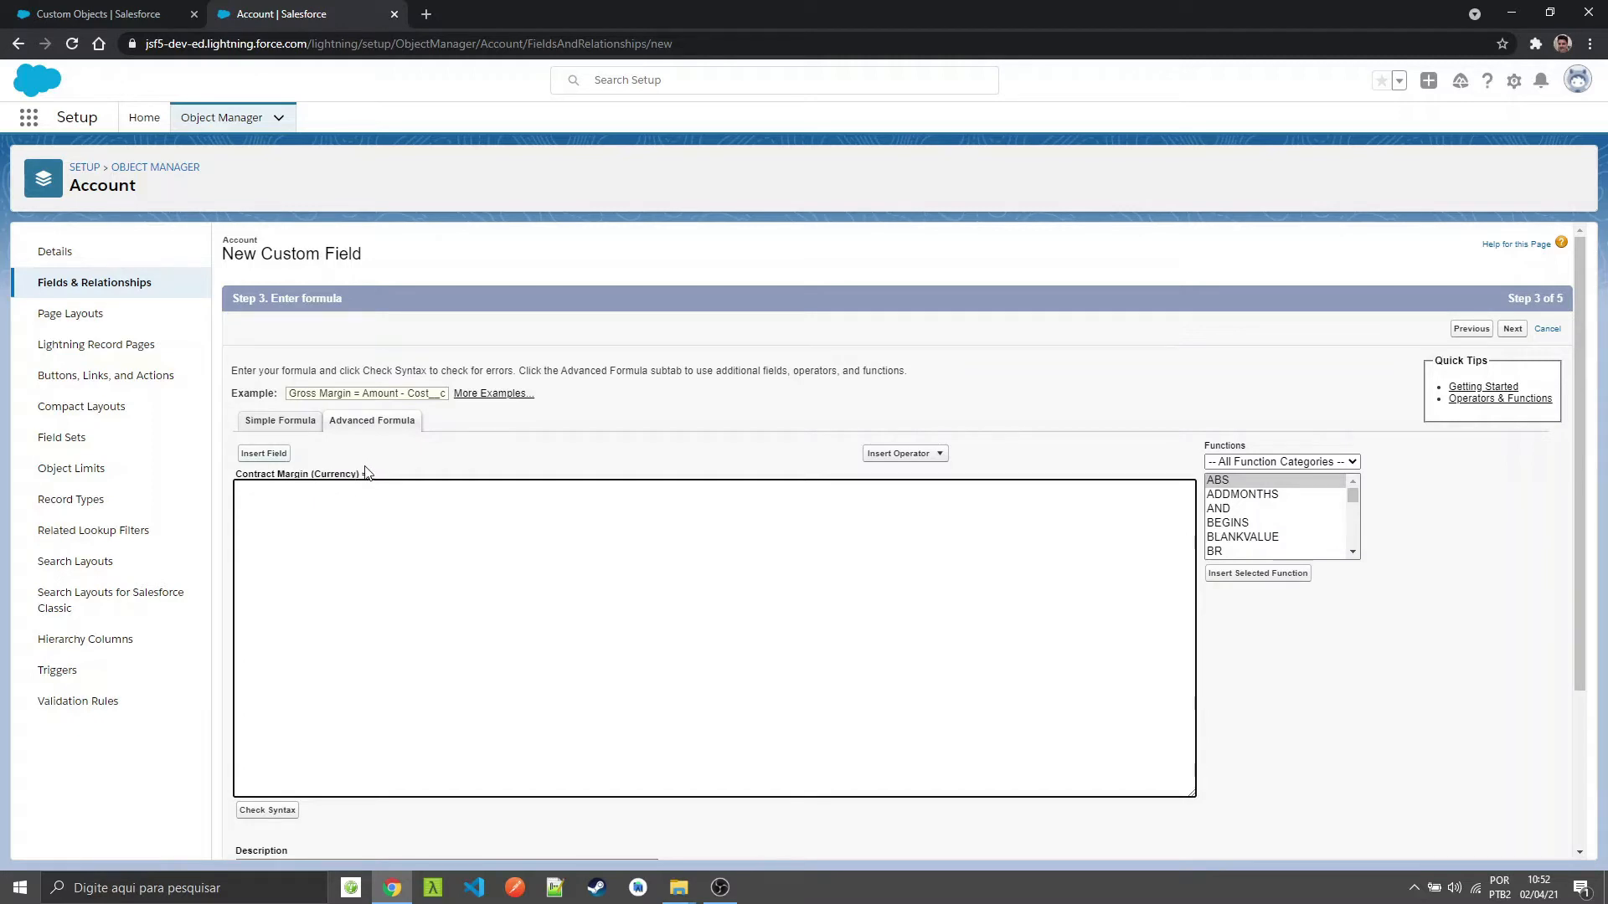
# Step: Insert the Account object's Contract Value field into the Contract Margin formula, followed by a minus sign
pyautogui.click(263, 455)
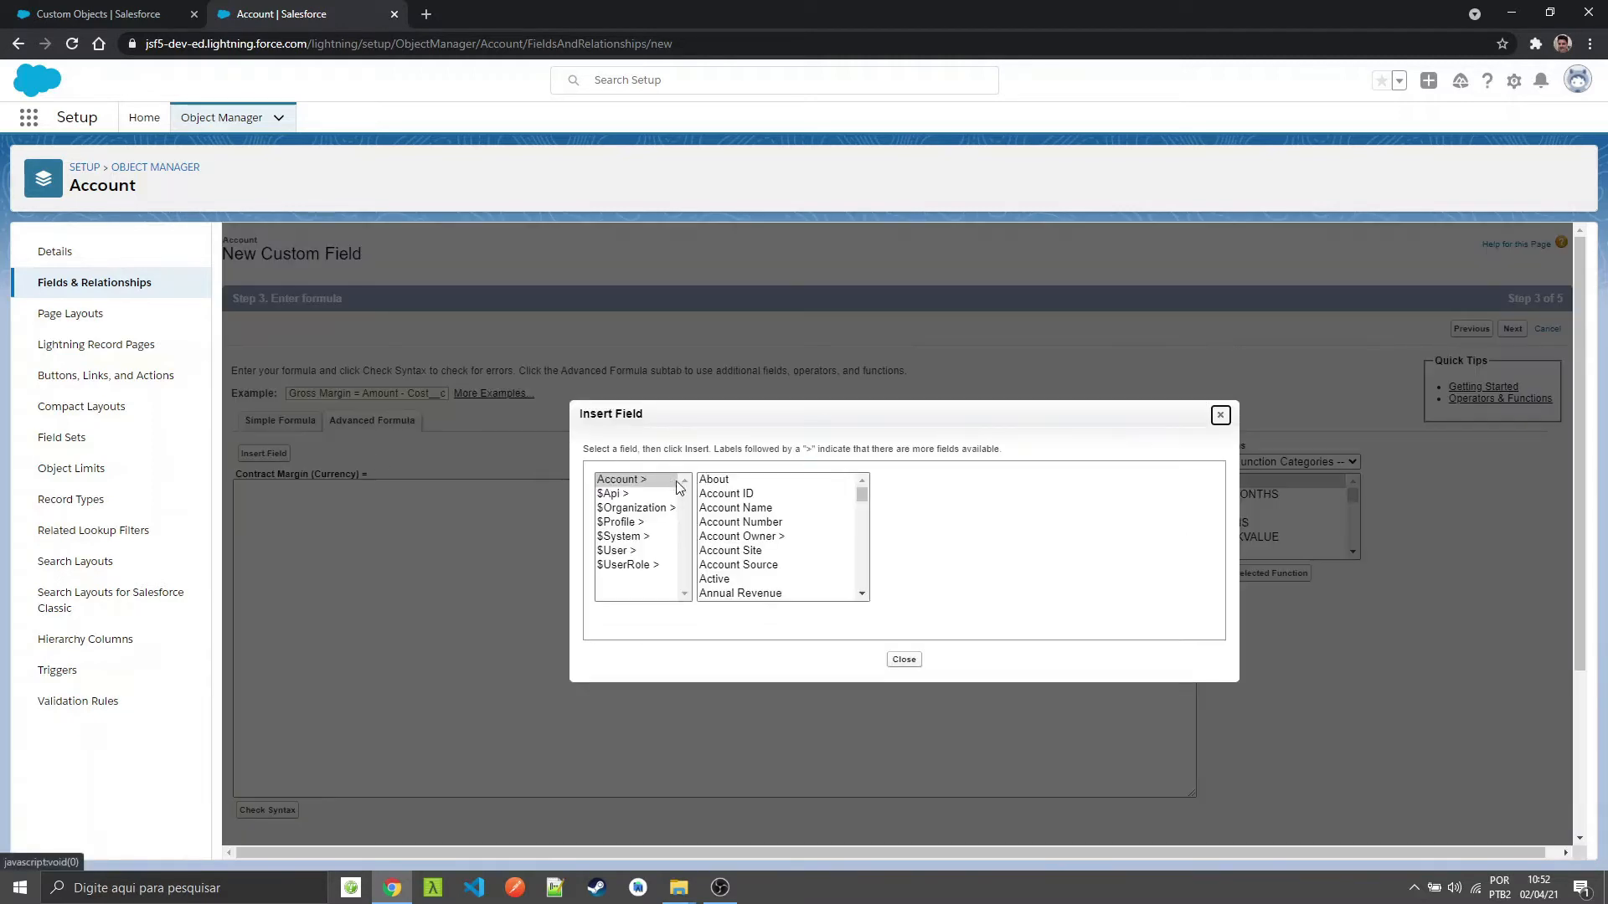
pyautogui.scroll(-3, 816, 548)
pyautogui.scroll(-4, 816, 548)
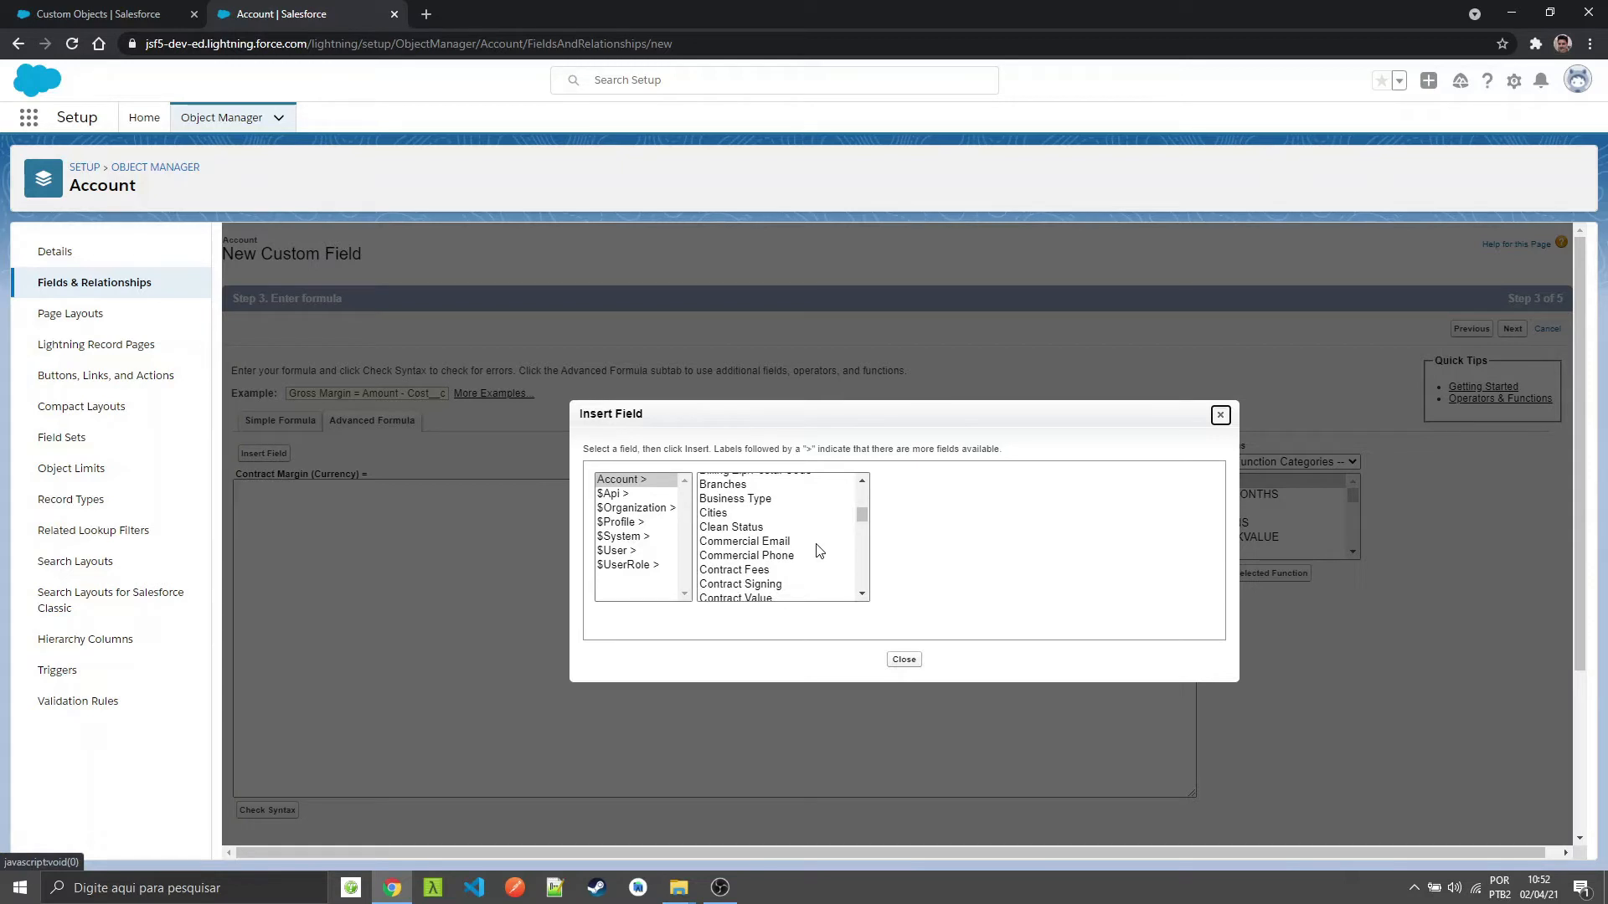
pyautogui.click(763, 515)
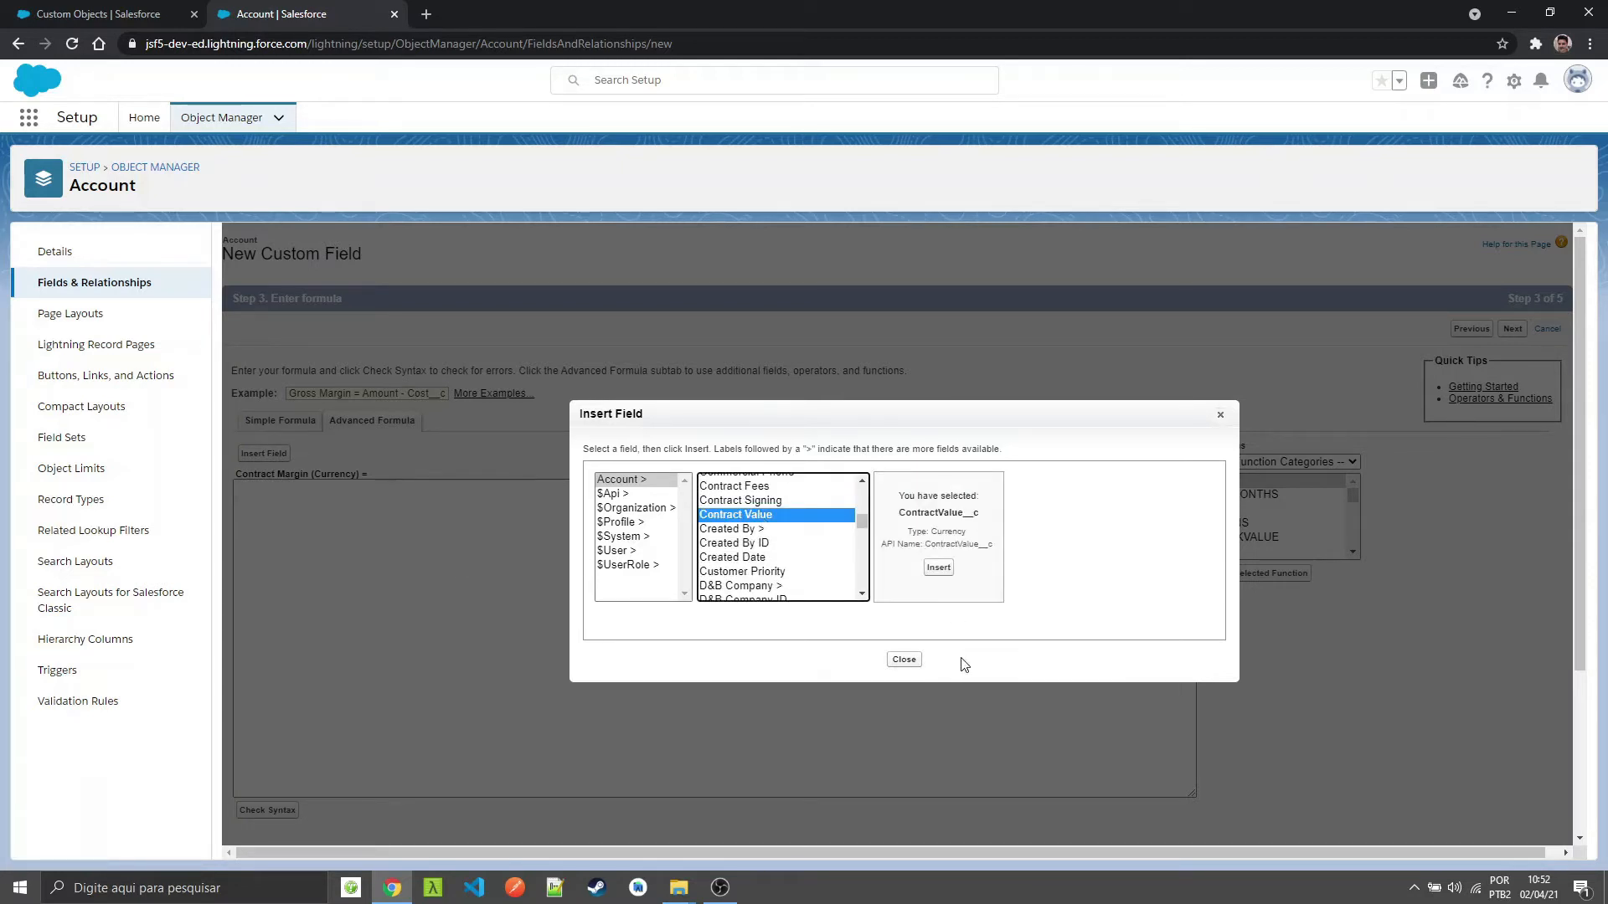
pyautogui.click(939, 567)
pyautogui.write('-')
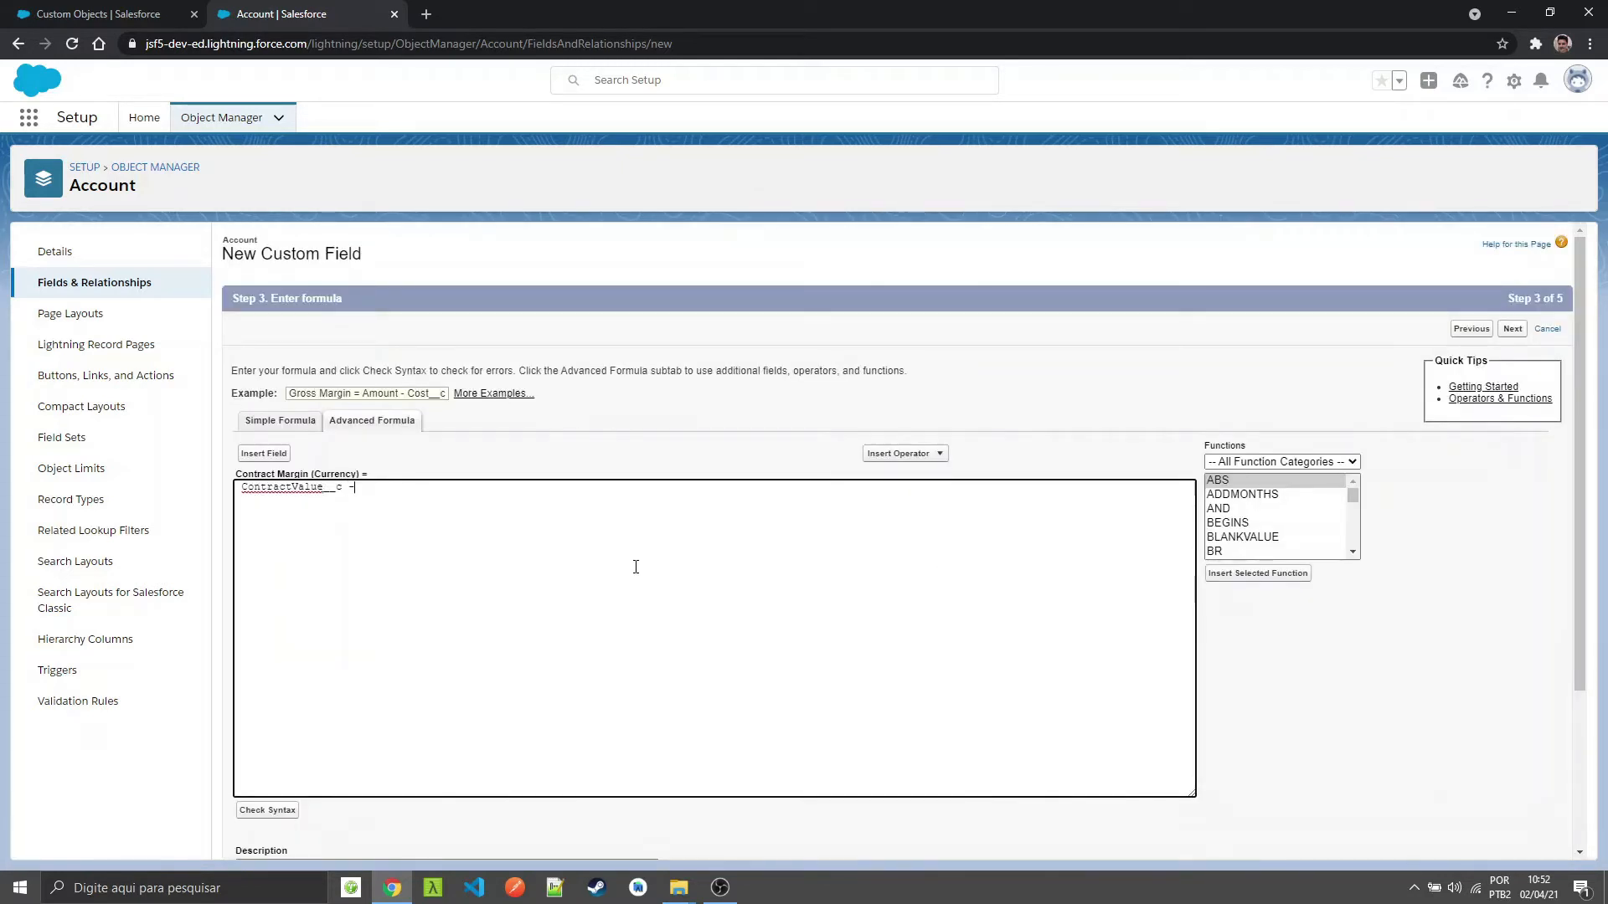
# Step: Insert the Account object's Contract Fees field after the minus sign in the formula
pyautogui.click(263, 453)
pyautogui.scroll(-6, 816, 540)
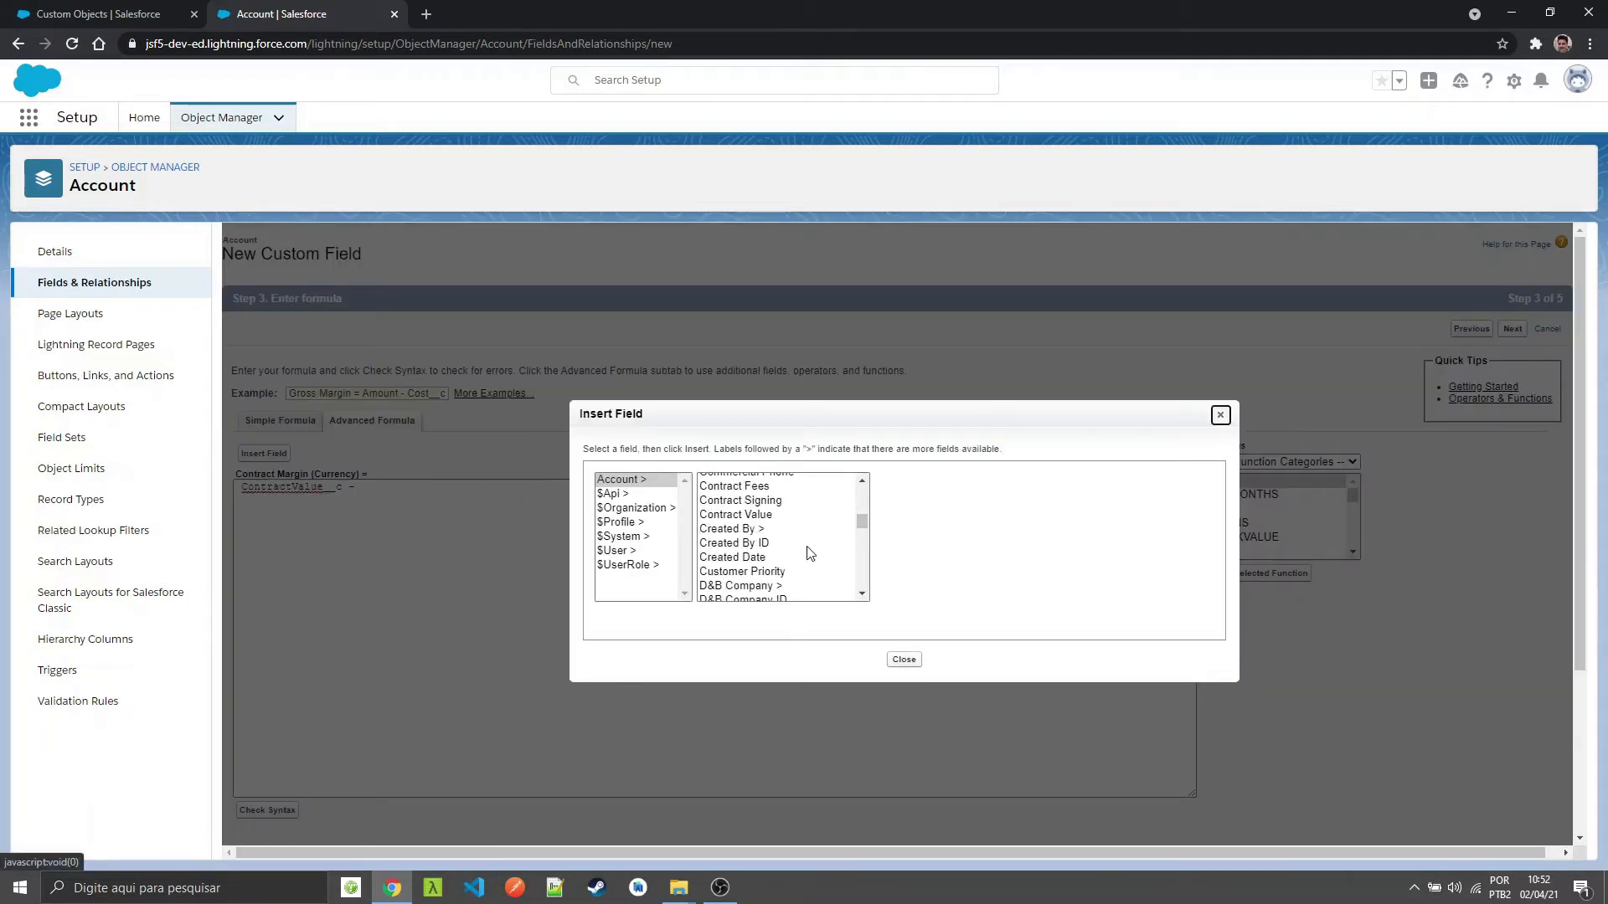
pyautogui.click(745, 486)
pyautogui.click(939, 567)
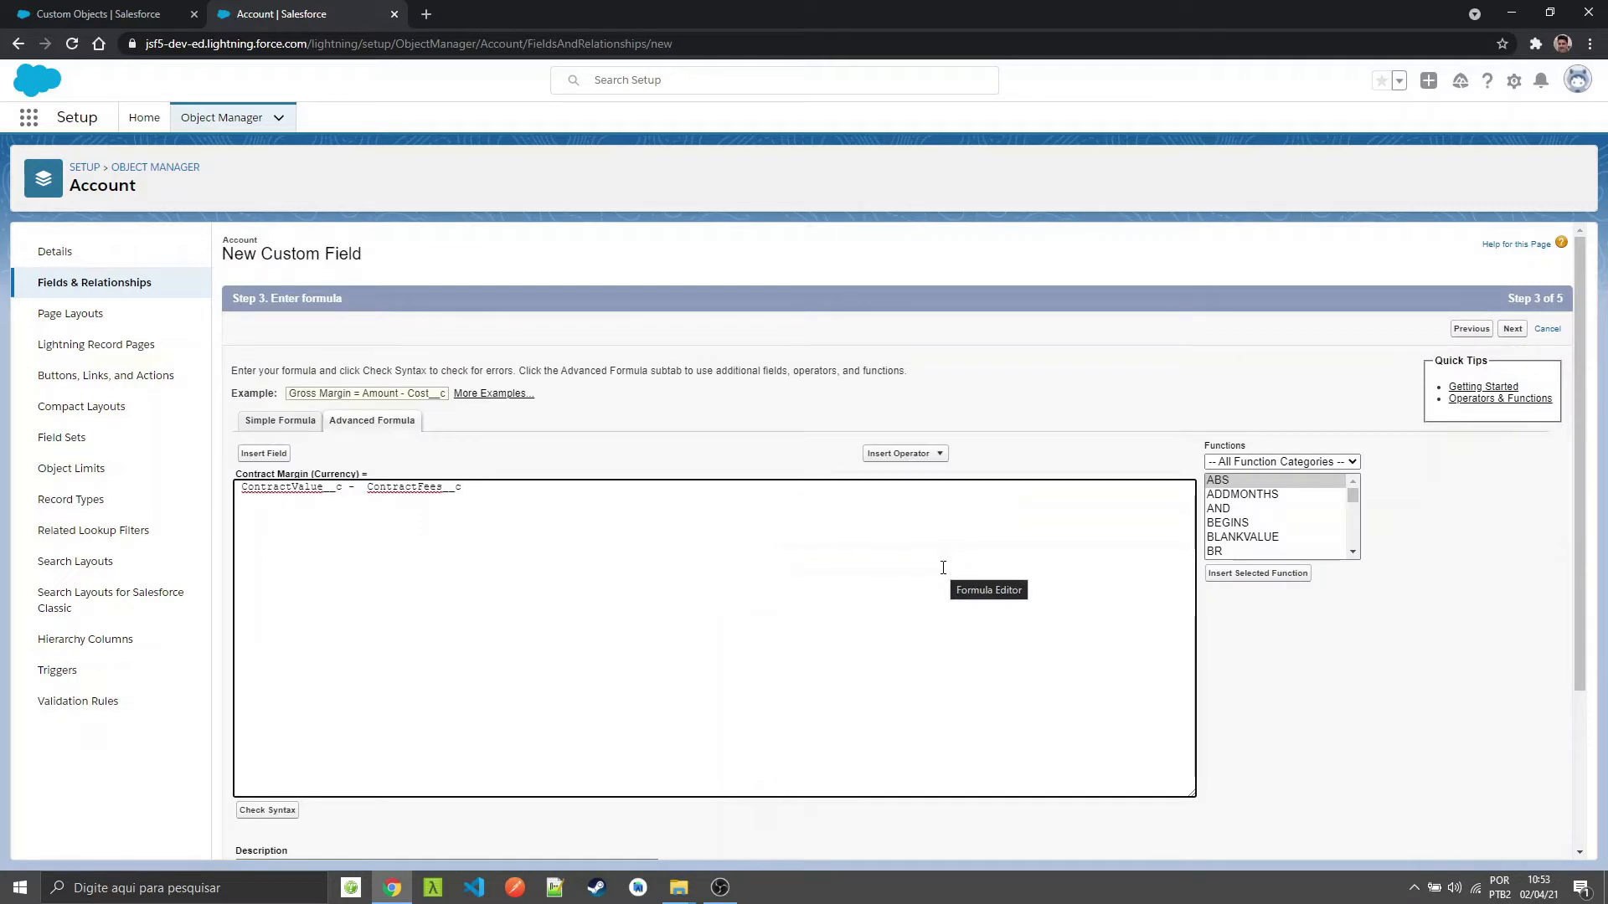
# Step: Remove the extra spaces so the formula reads ContractValue__c - ContractFees__c, and check its syntax
pyautogui.hotkey('ctrl', 'Left')
pyautogui.press('BackSpace')
pyautogui.press('Delete')
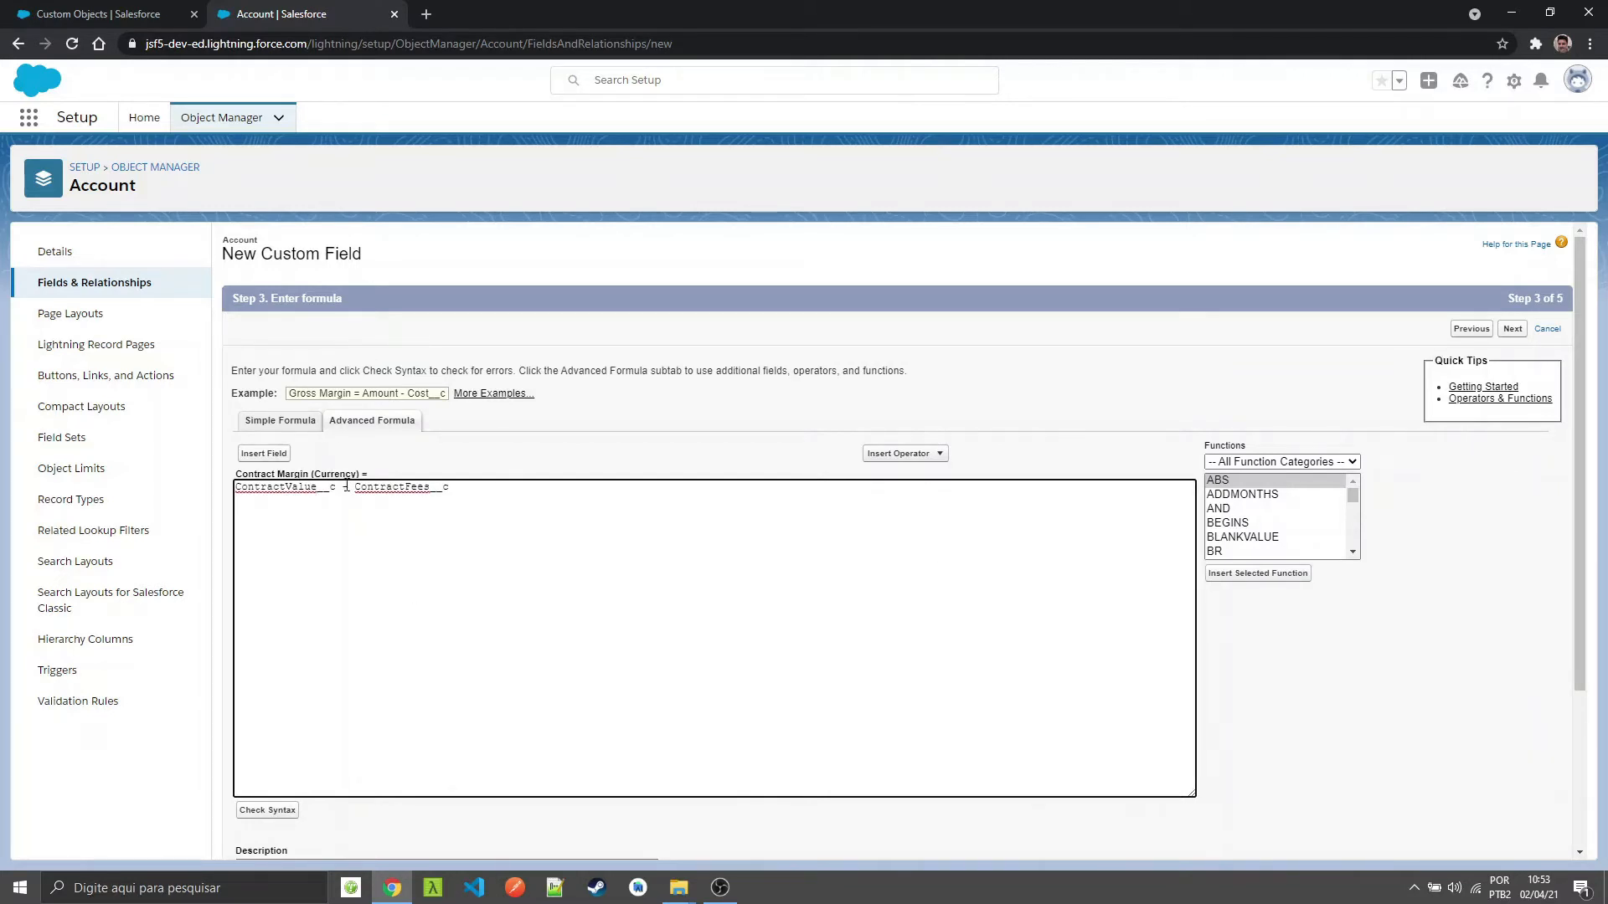
pyautogui.click(262, 810)
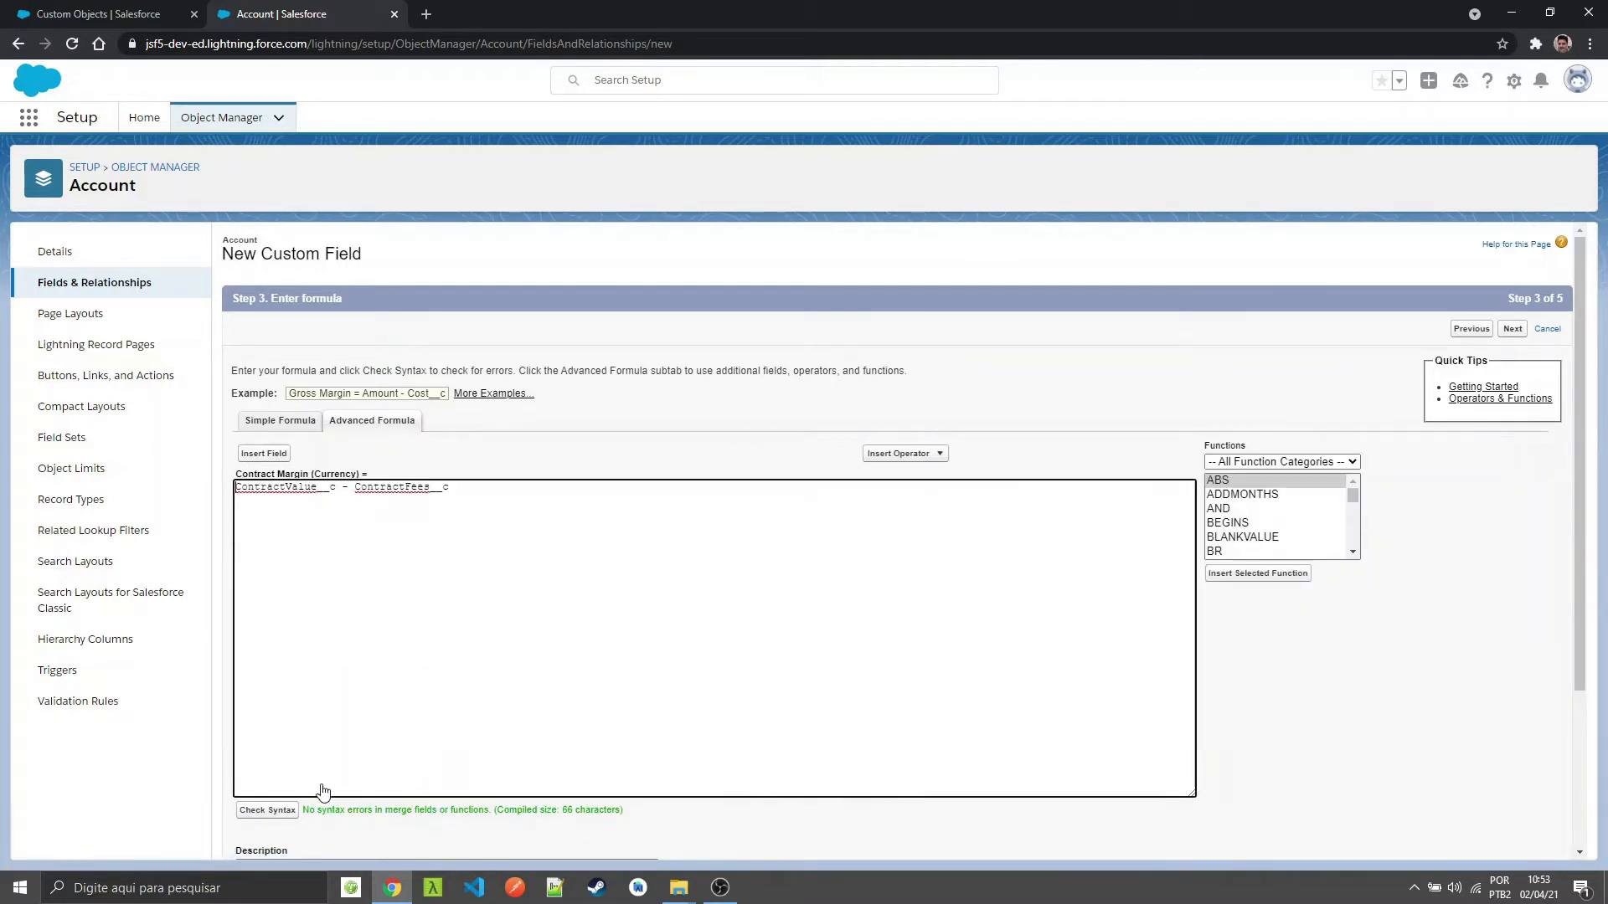
# Step: Make the Contract Margin field visible to all profiles and save it, starting another new field
pyautogui.scroll(-3, 1004, 334)
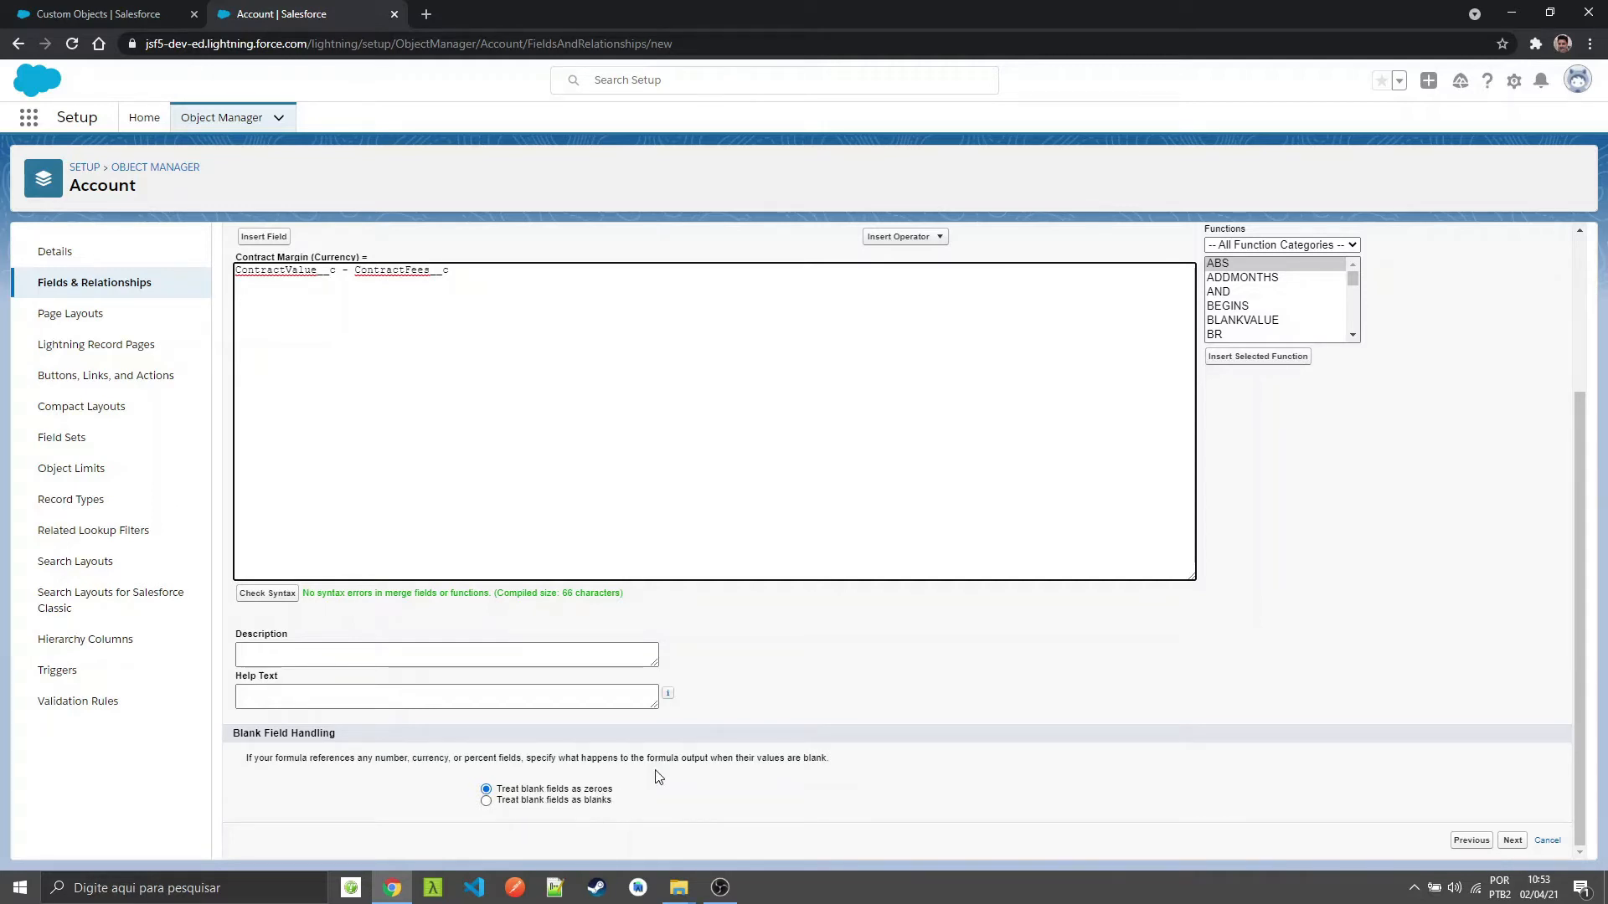
pyautogui.scroll(3, 736, 723)
pyautogui.click(1512, 330)
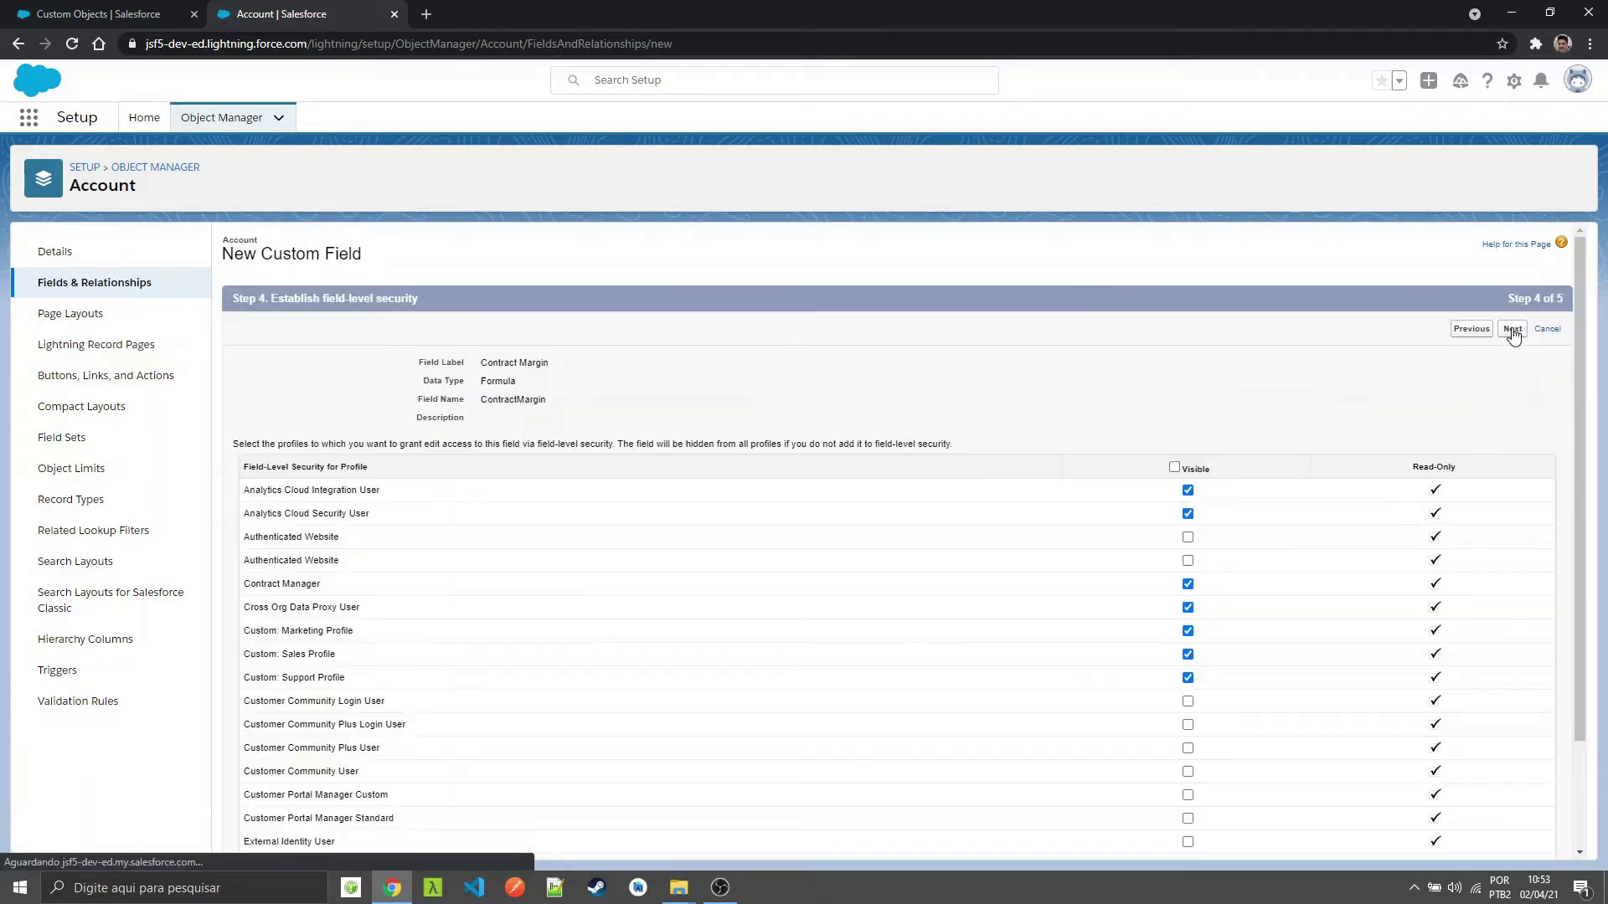
pyautogui.click(1174, 468)
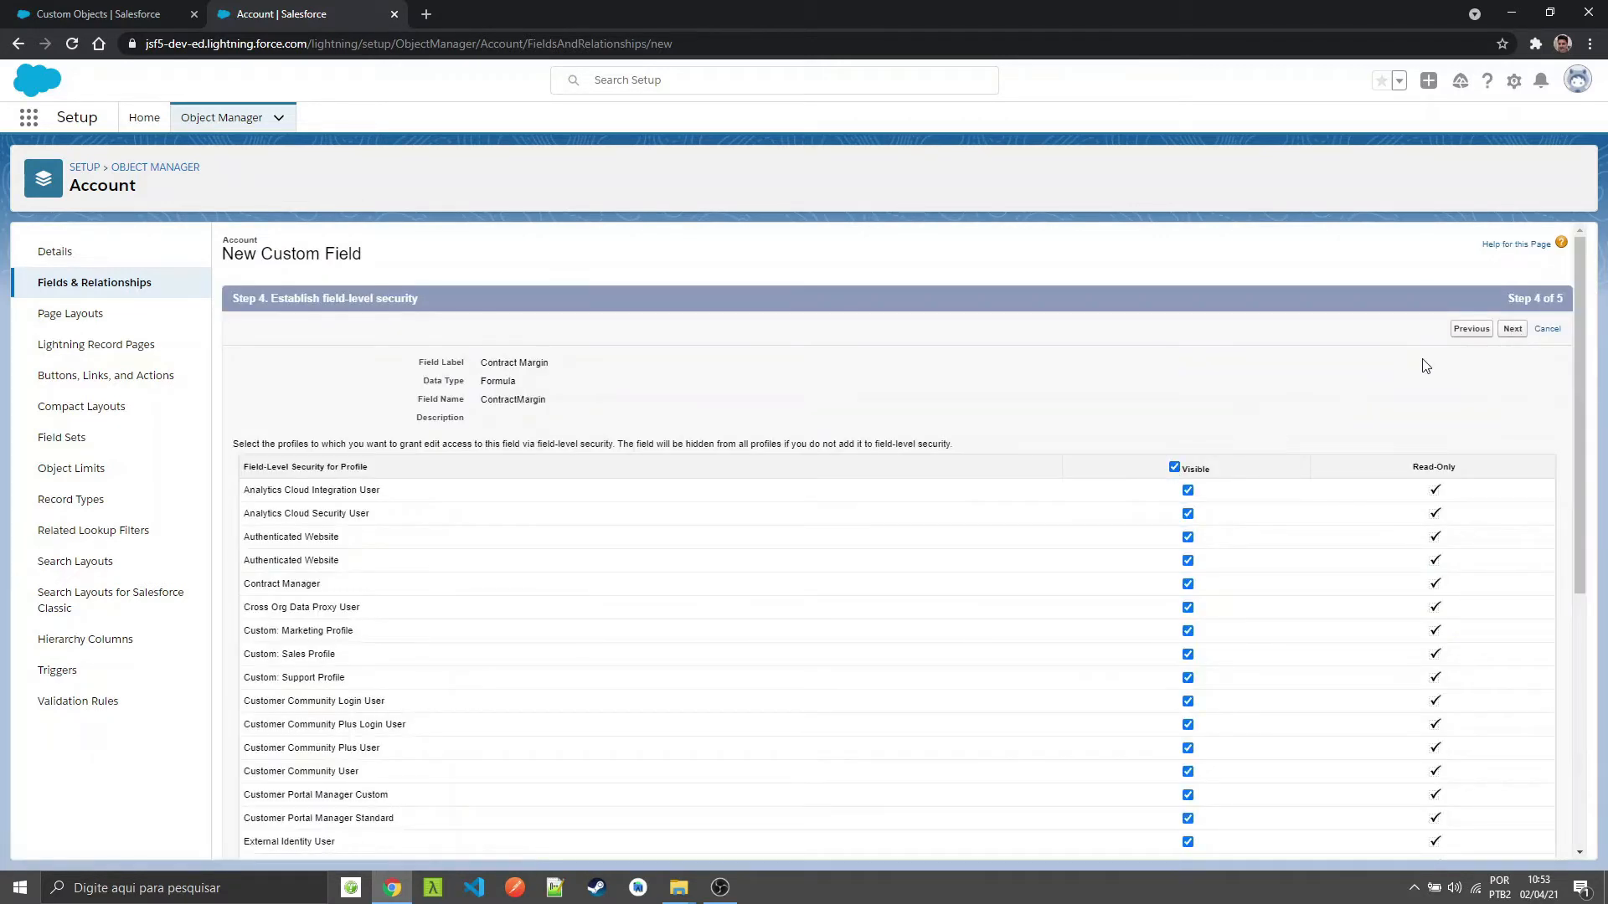
pyautogui.click(1517, 332)
pyautogui.click(1475, 330)
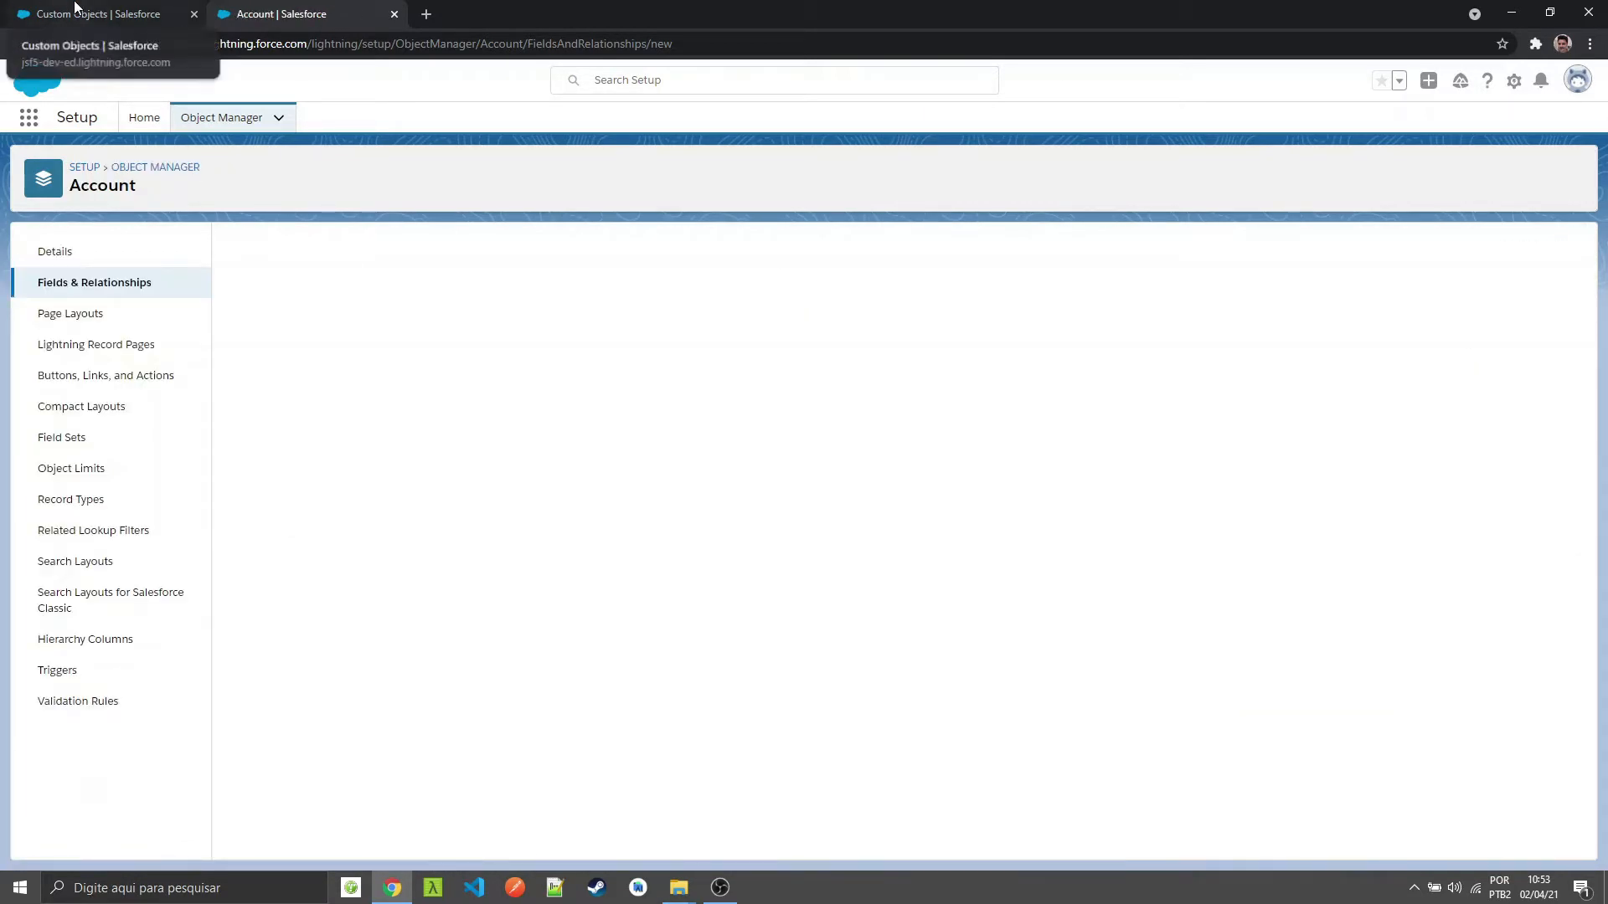
# Step: Set Contract Fees to 1 on the Custom Objects account record, save it and check the Contract Margin
pyautogui.click(75, 12)
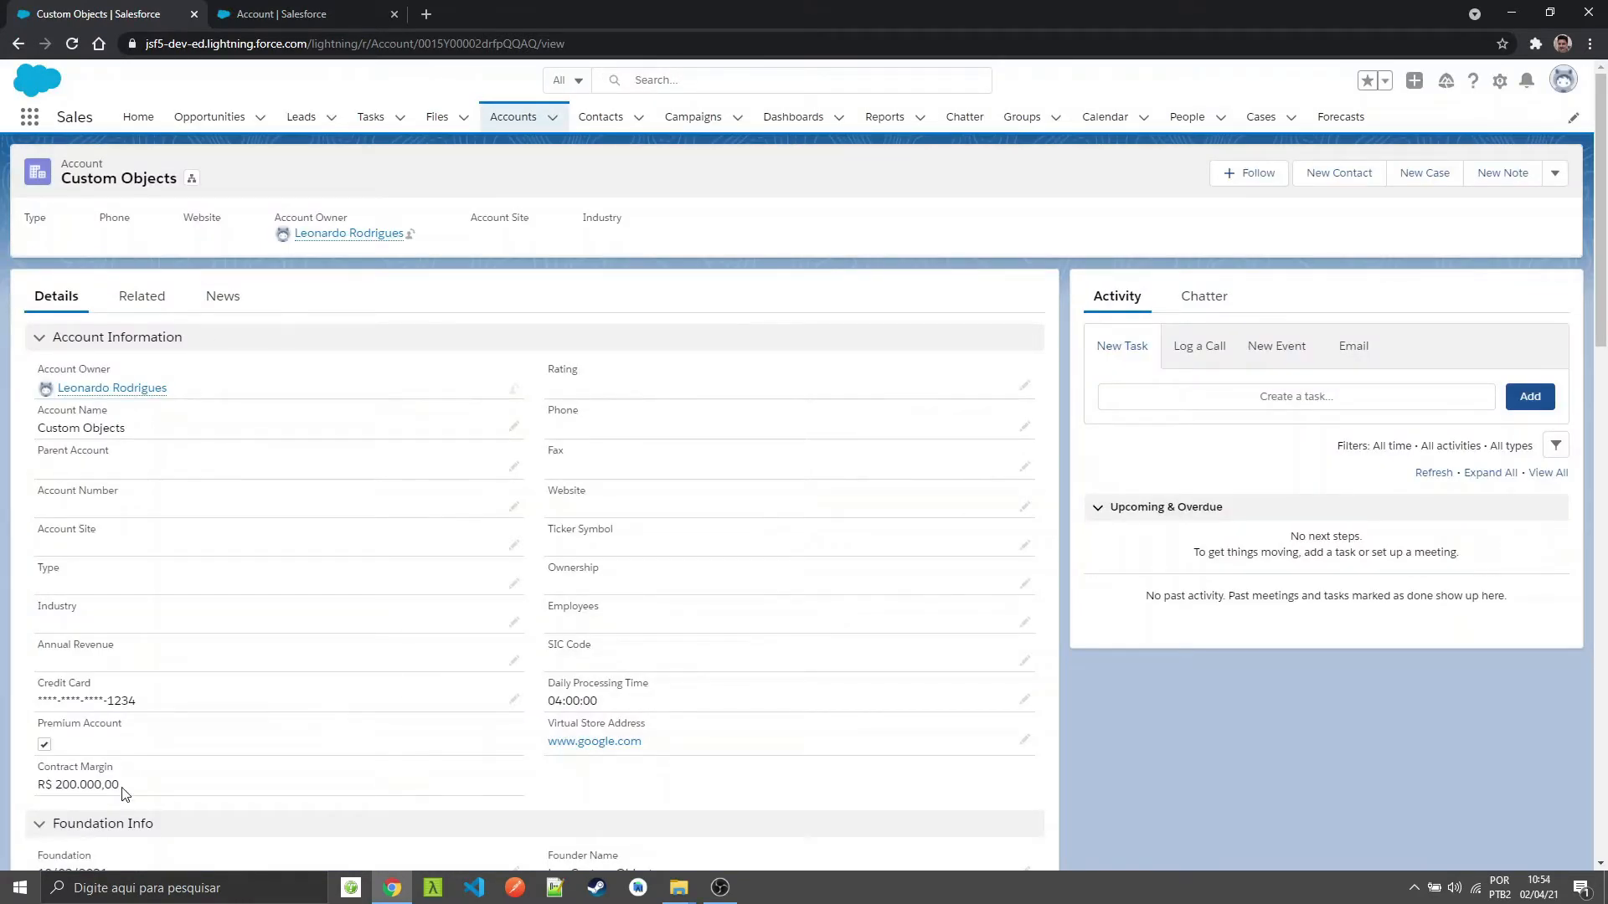
pyautogui.scroll(-2, 114, 620)
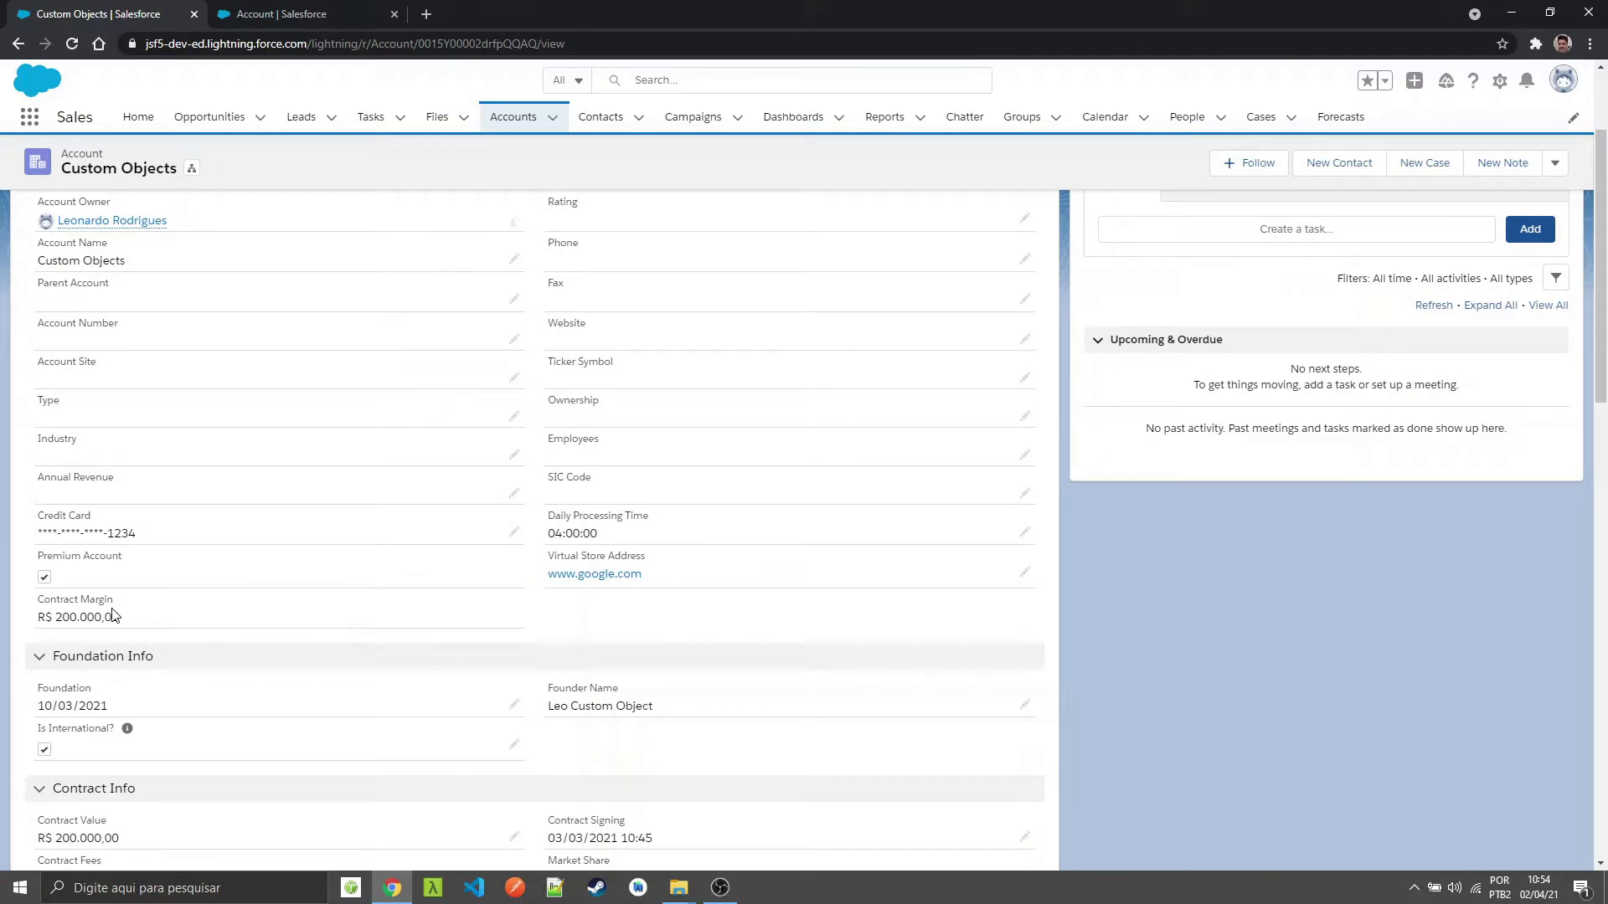
pyautogui.scroll(-2, 114, 617)
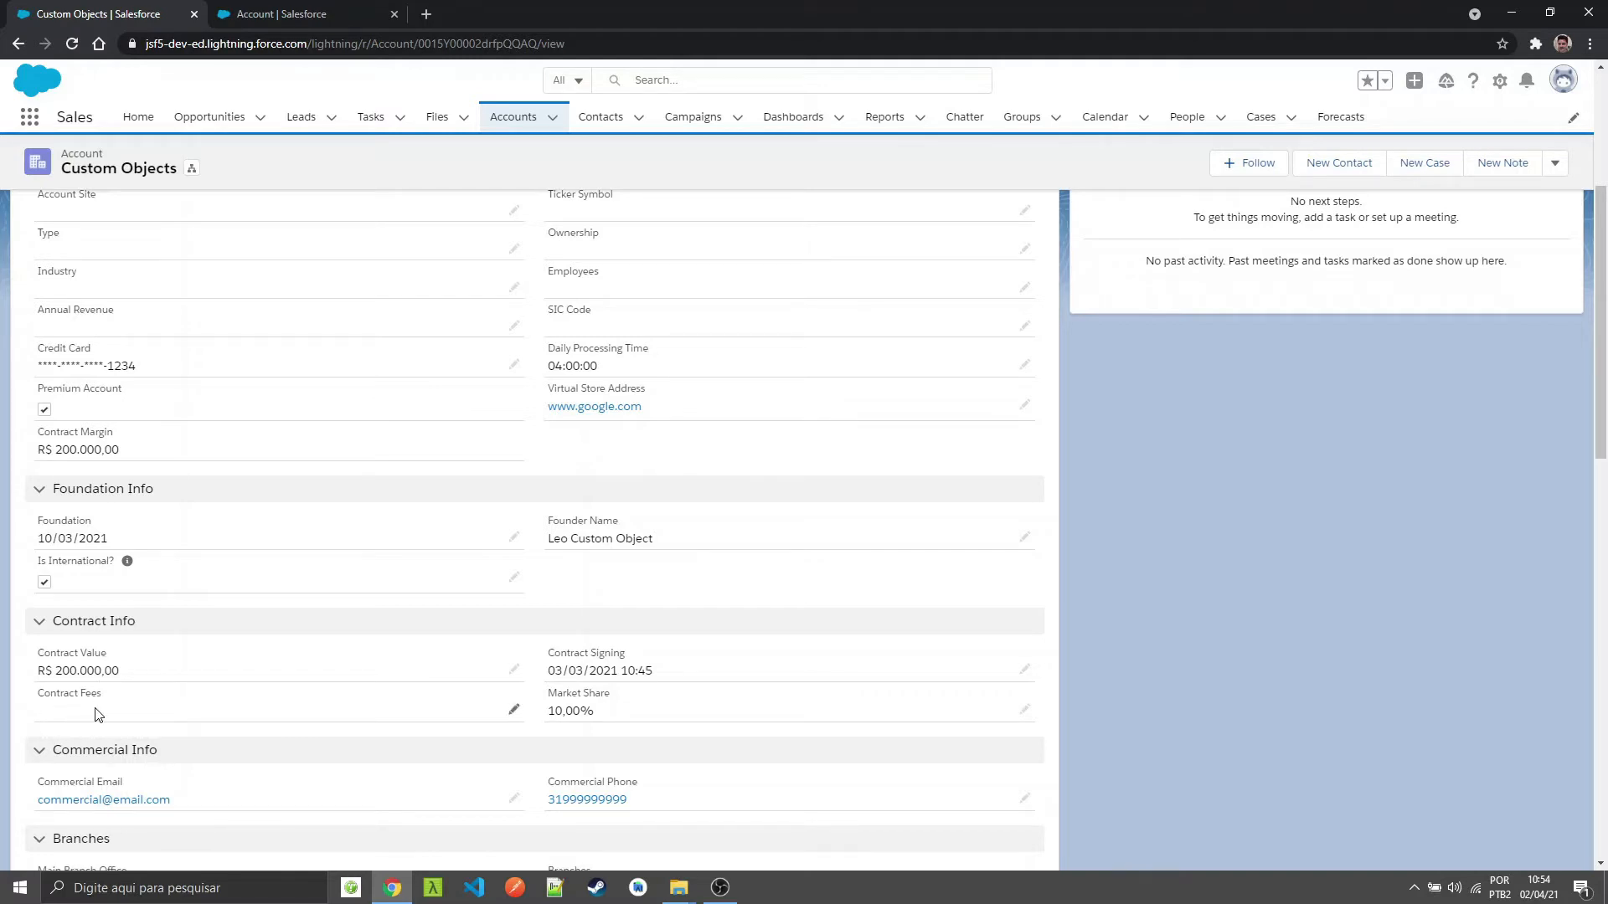
pyautogui.click(515, 710)
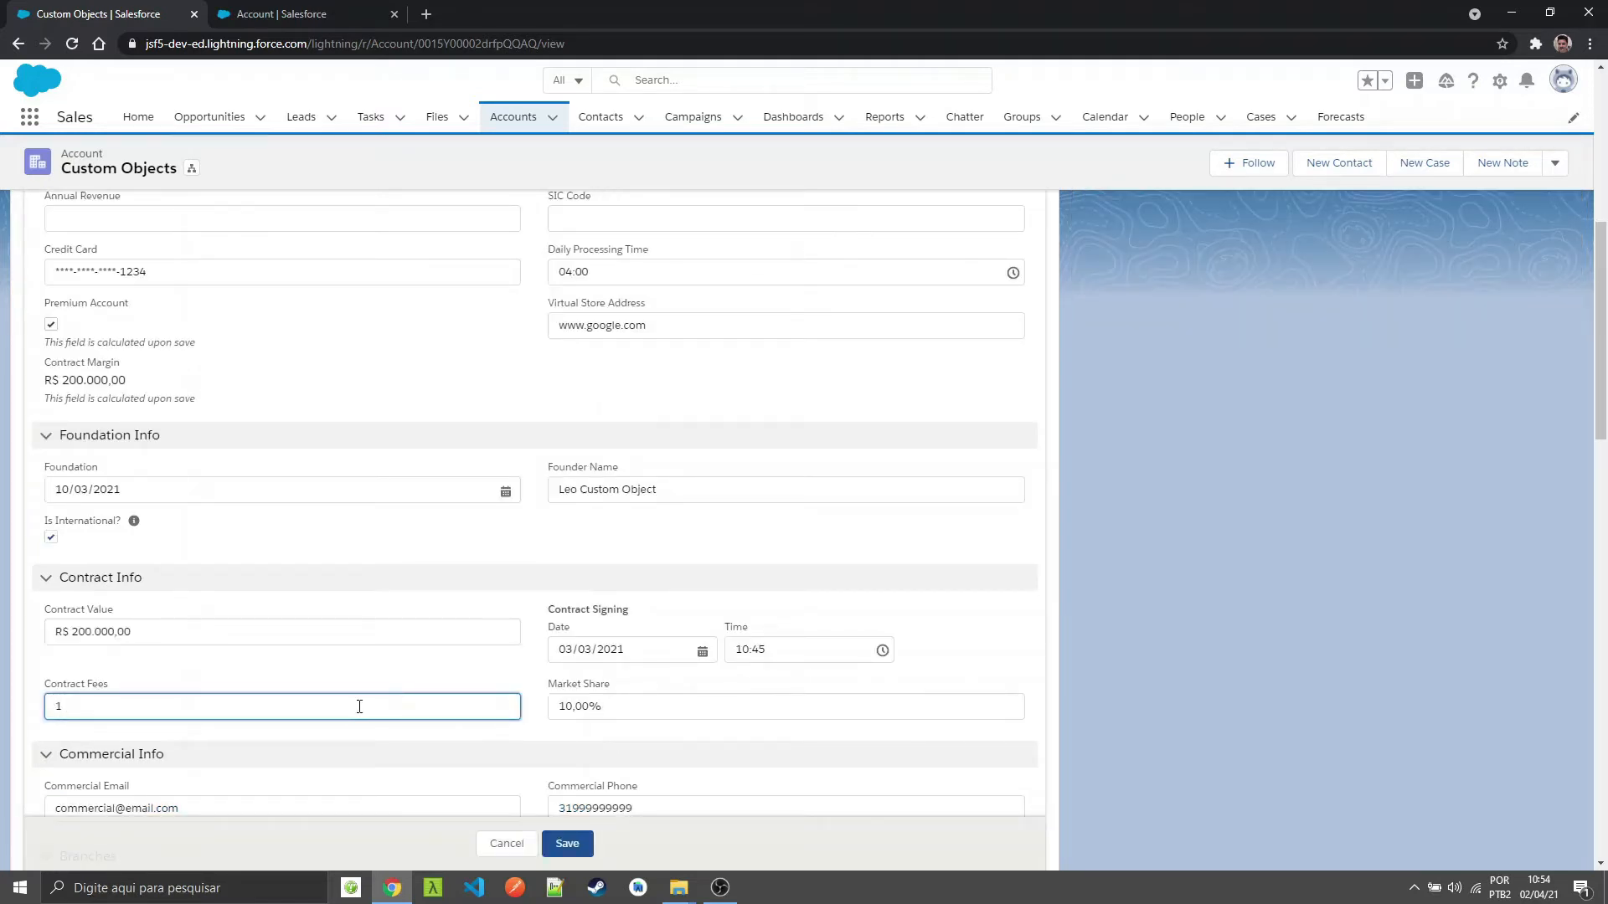
pyautogui.click(567, 844)
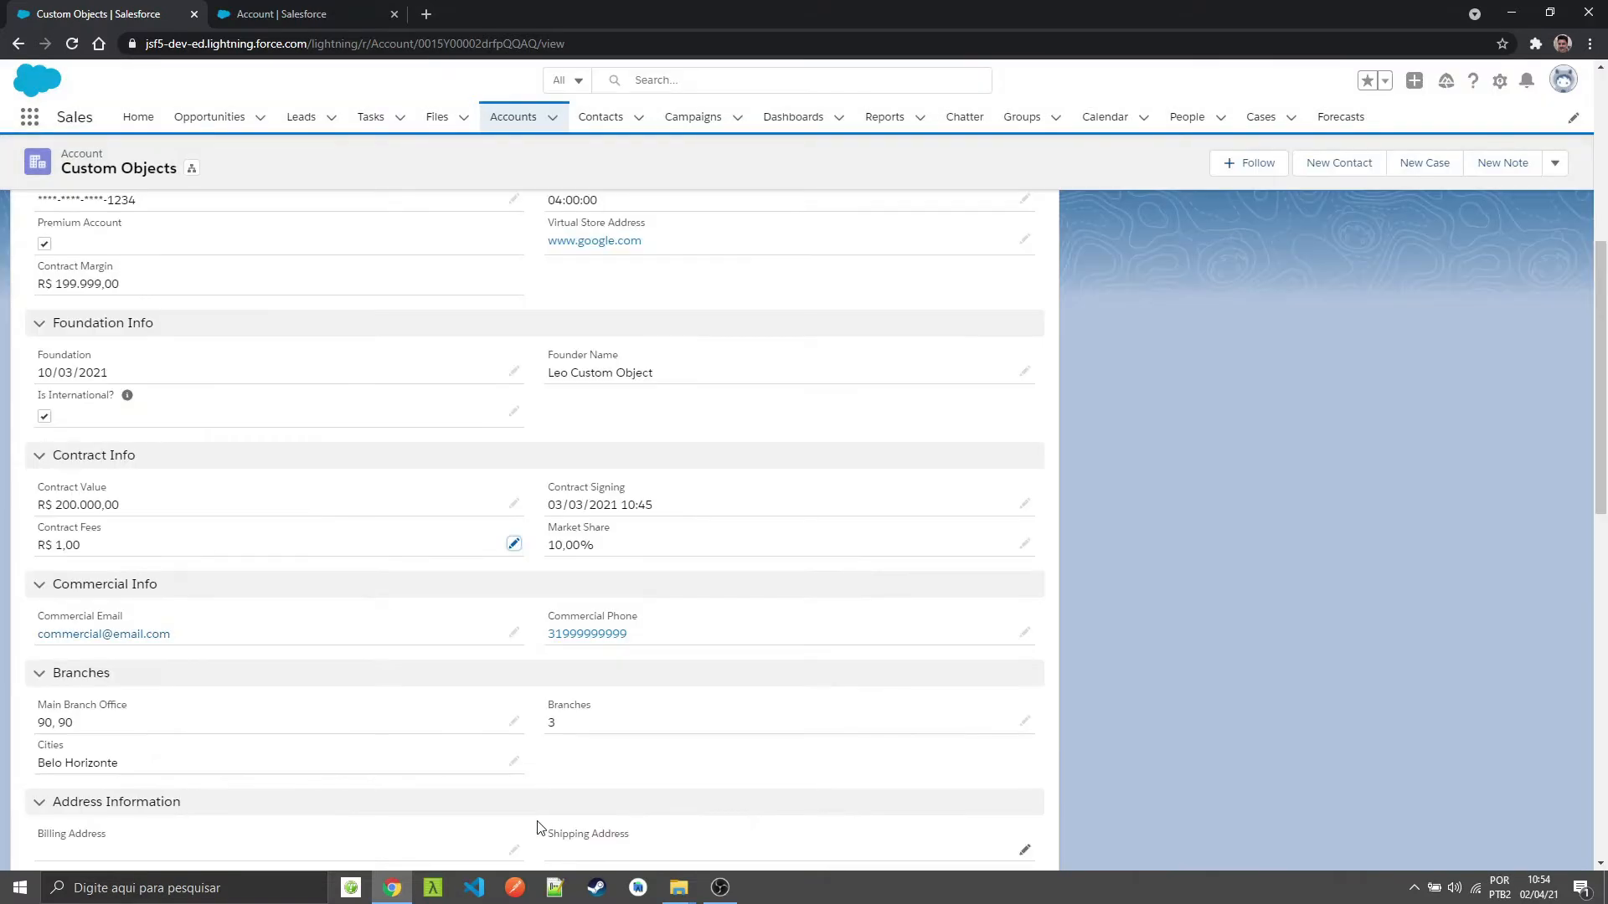
pyautogui.scroll(2, 142, 303)
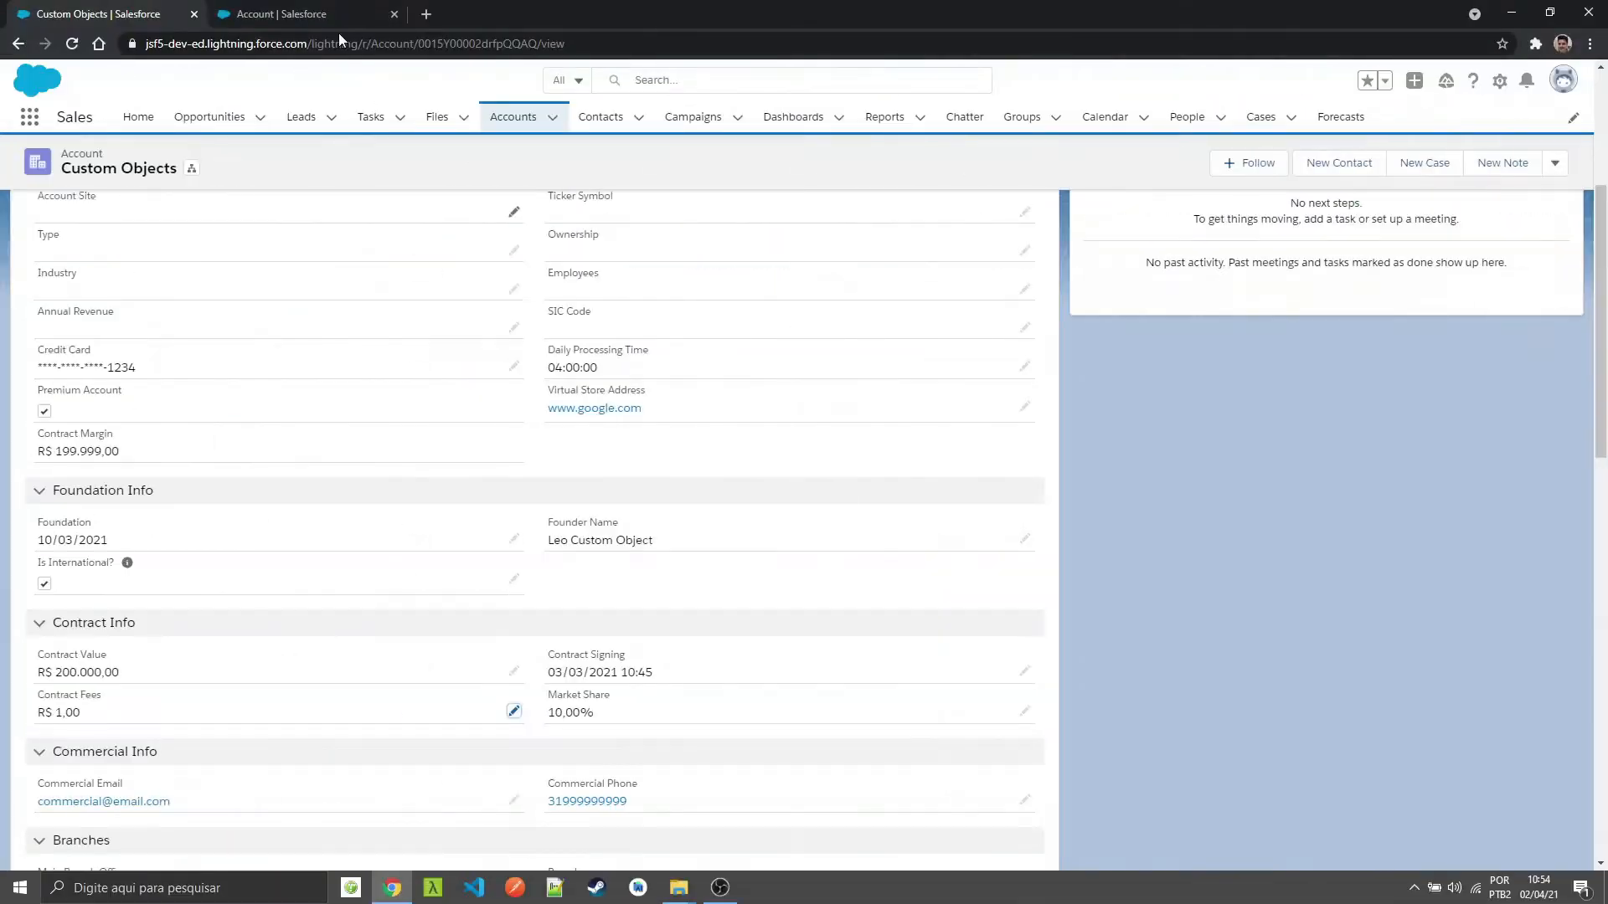
# Step: Define a new Account formula field labelled Centennary with a Date return type and continue to its formula
pyautogui.click(337, 12)
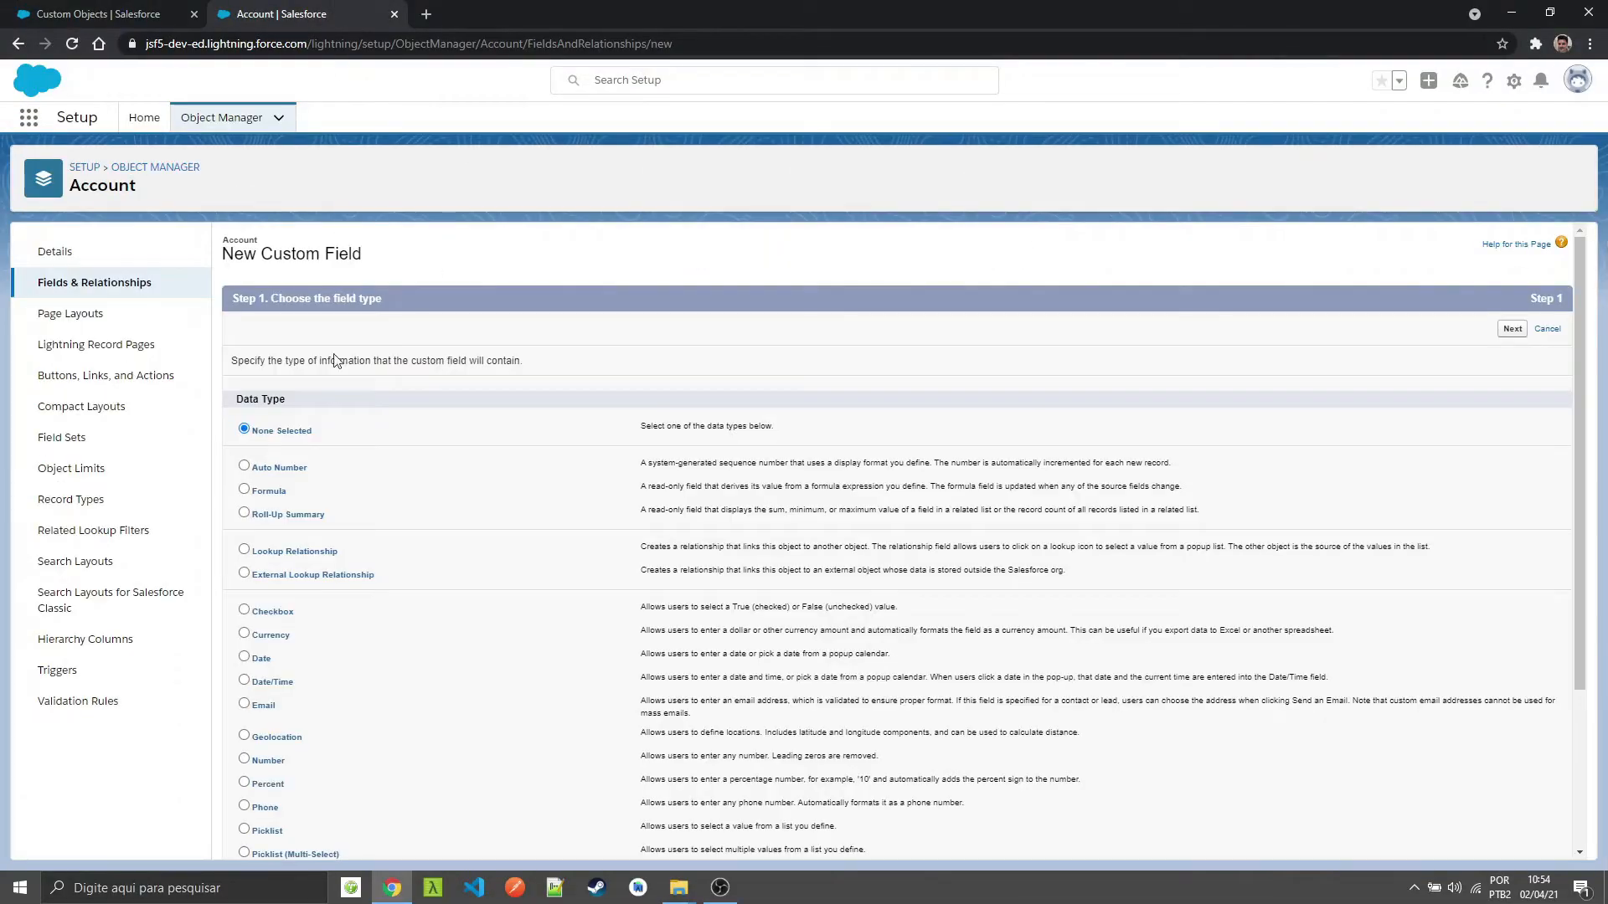
pyautogui.click(268, 490)
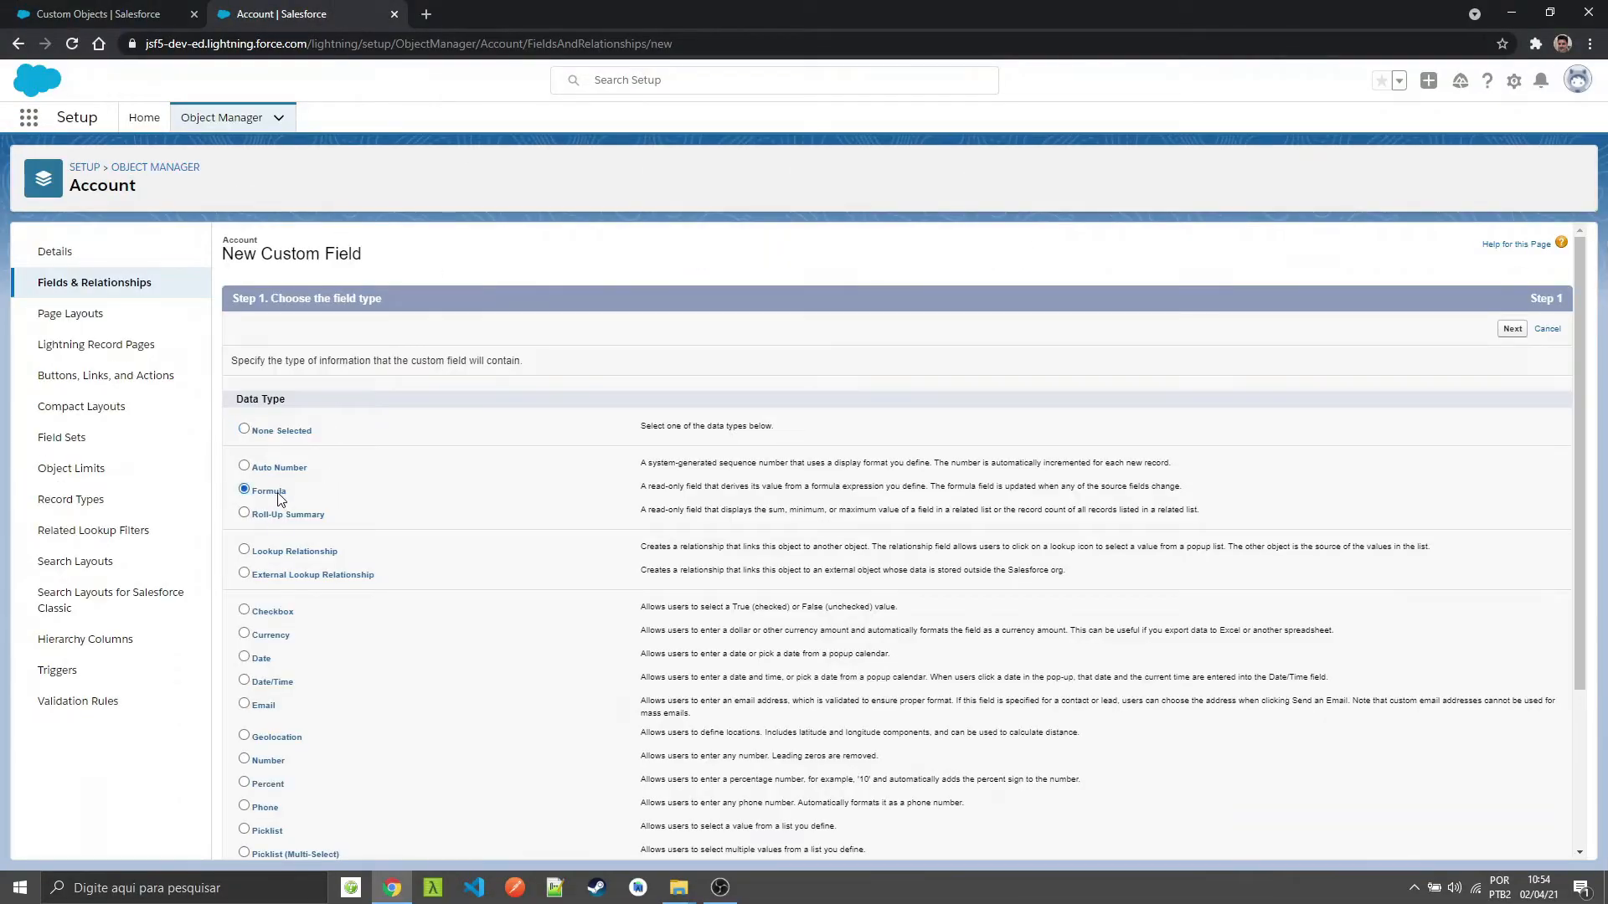
pyautogui.click(1513, 329)
pyautogui.click(252, 541)
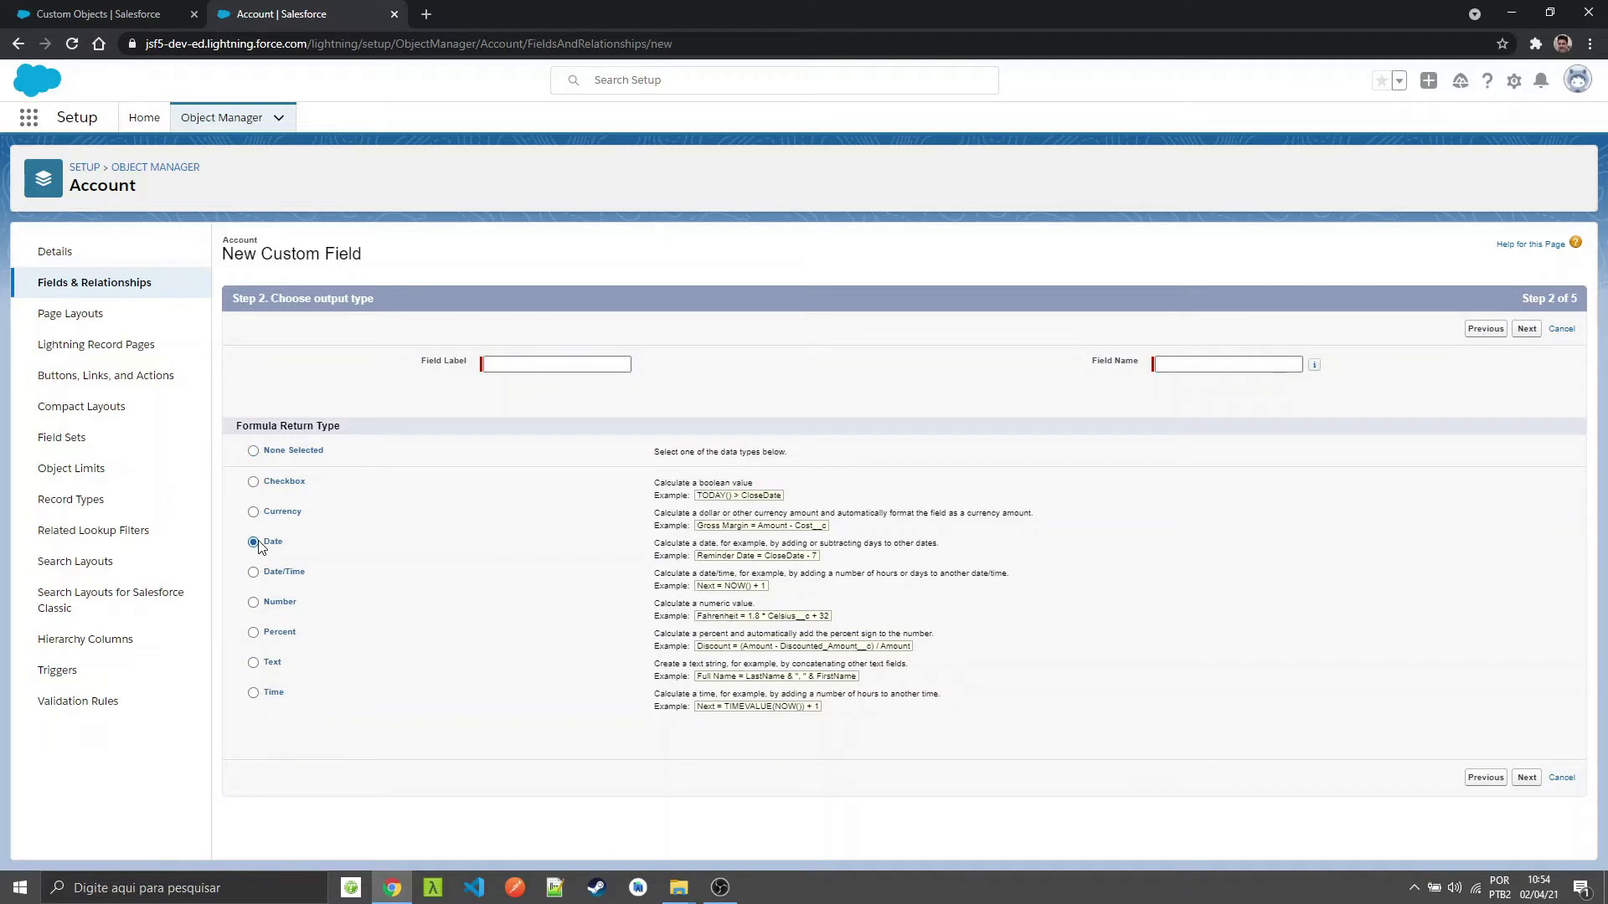
pyautogui.click(548, 368)
pyautogui.write('Centennary')
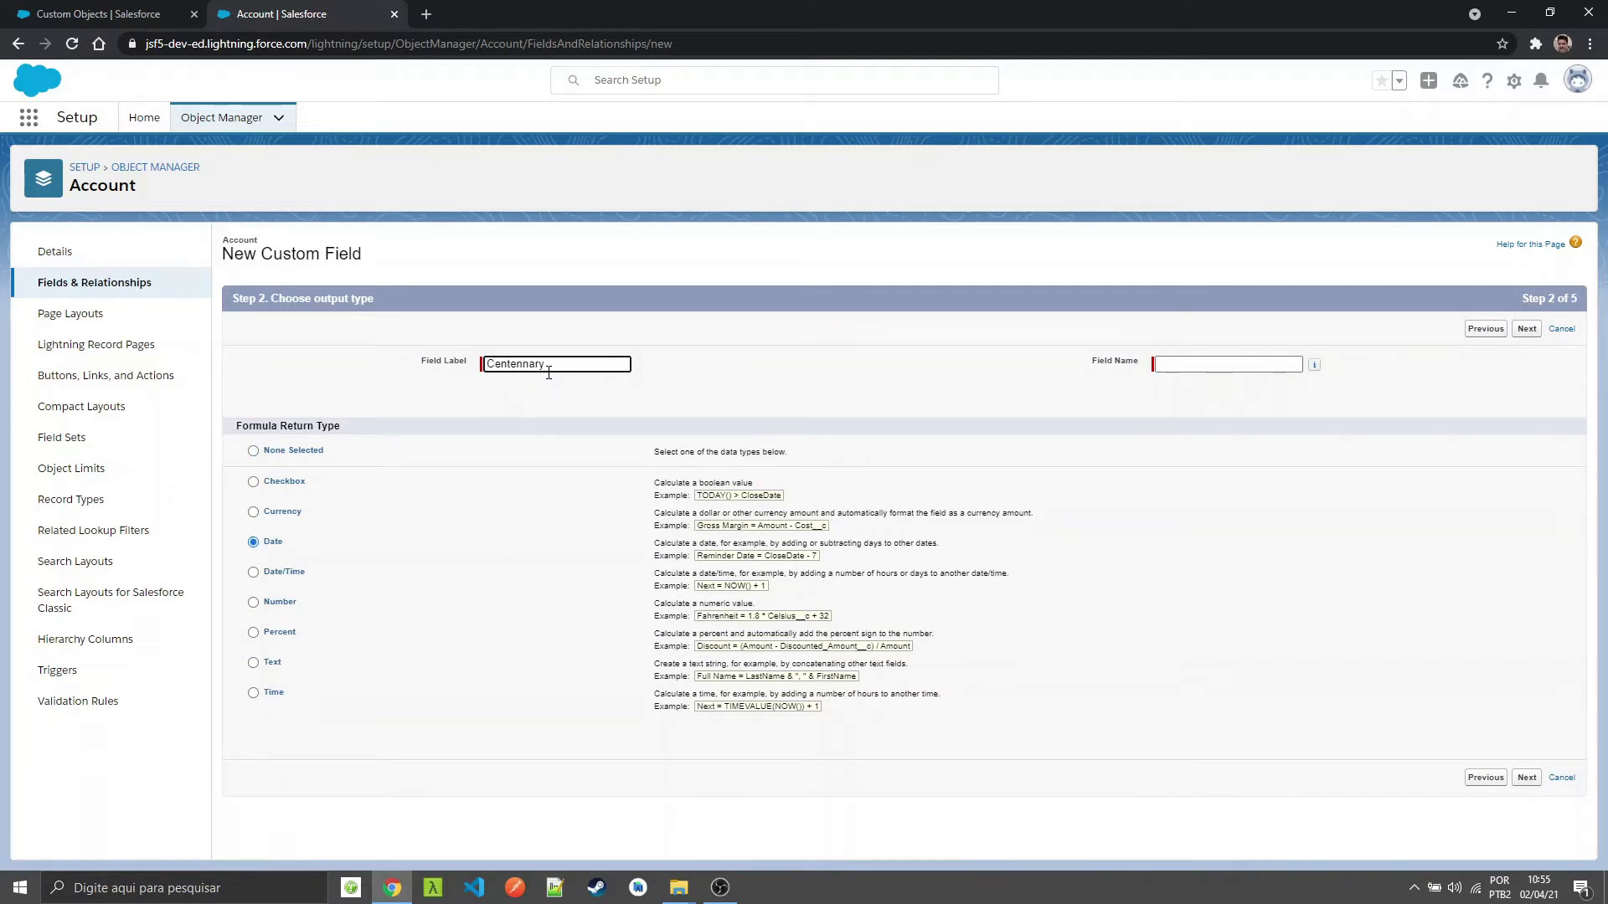
pyautogui.doubleClick(549, 369)
pyautogui.press('Tab')
pyautogui.click(1527, 330)
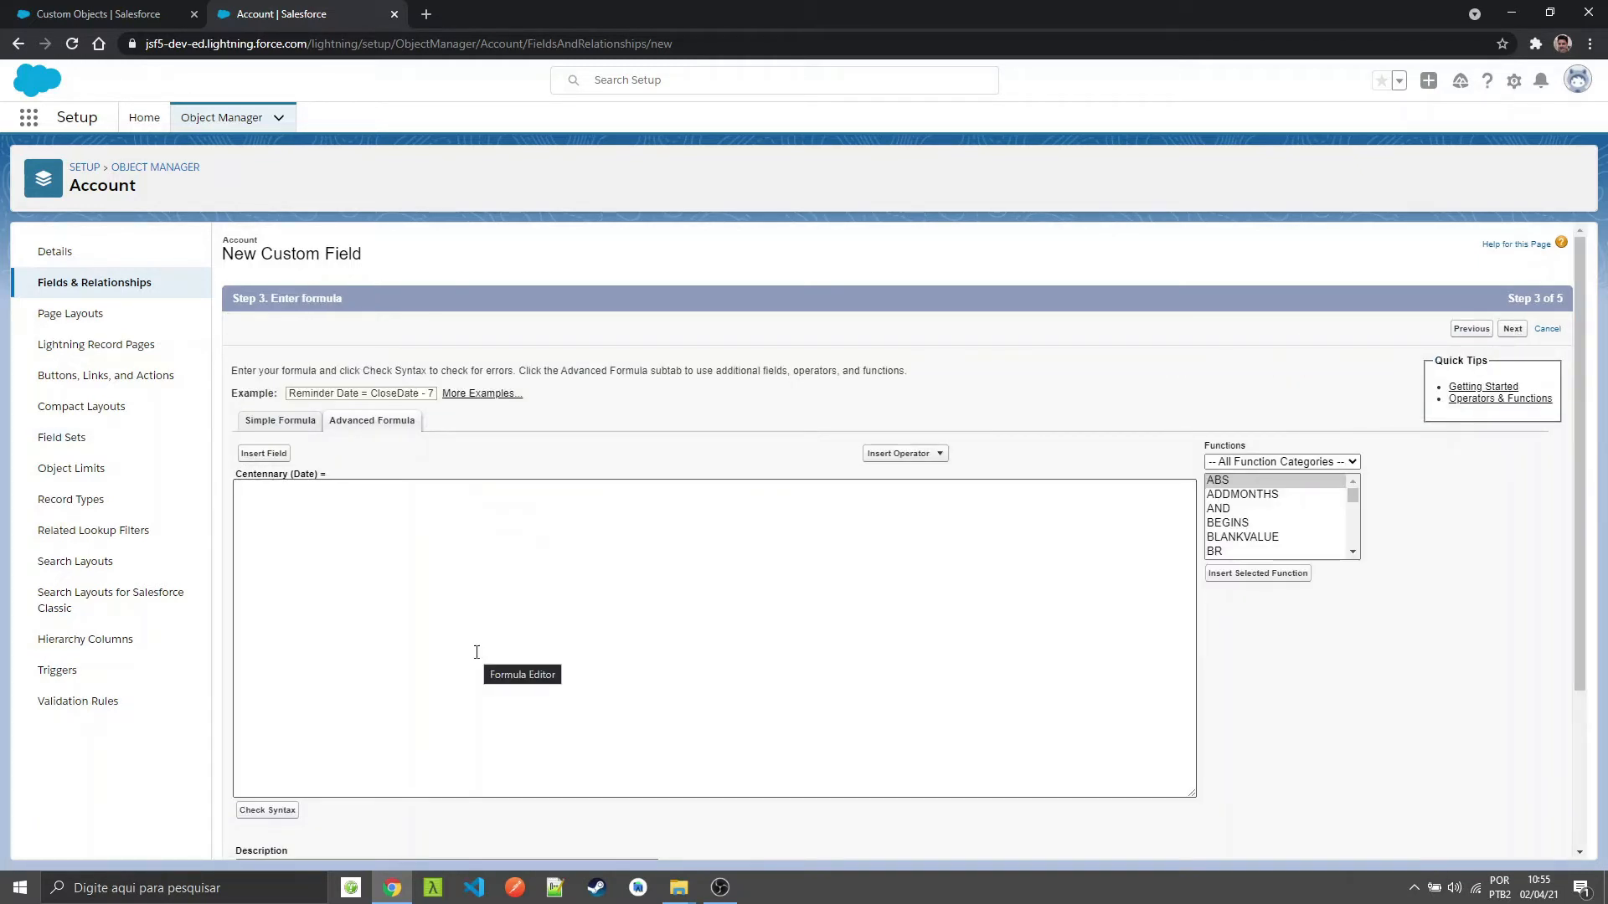
# Step: Insert the DATE function from the Date & Time functions into the Centennary formula
pyautogui.click(1244, 463)
pyautogui.click(1216, 491)
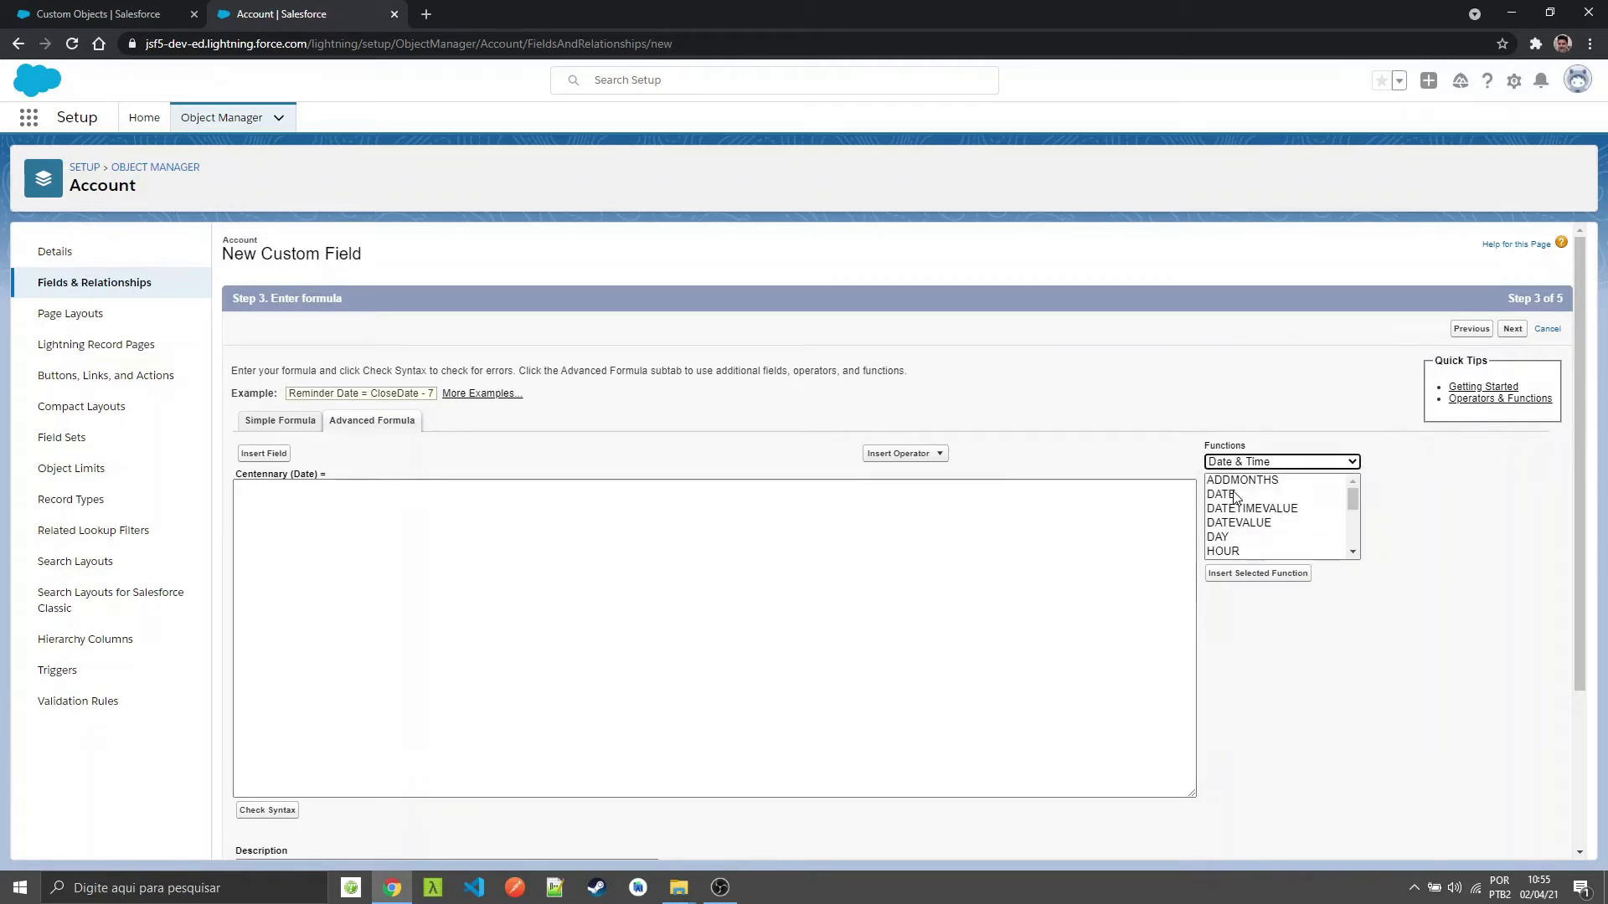
pyautogui.click(1227, 496)
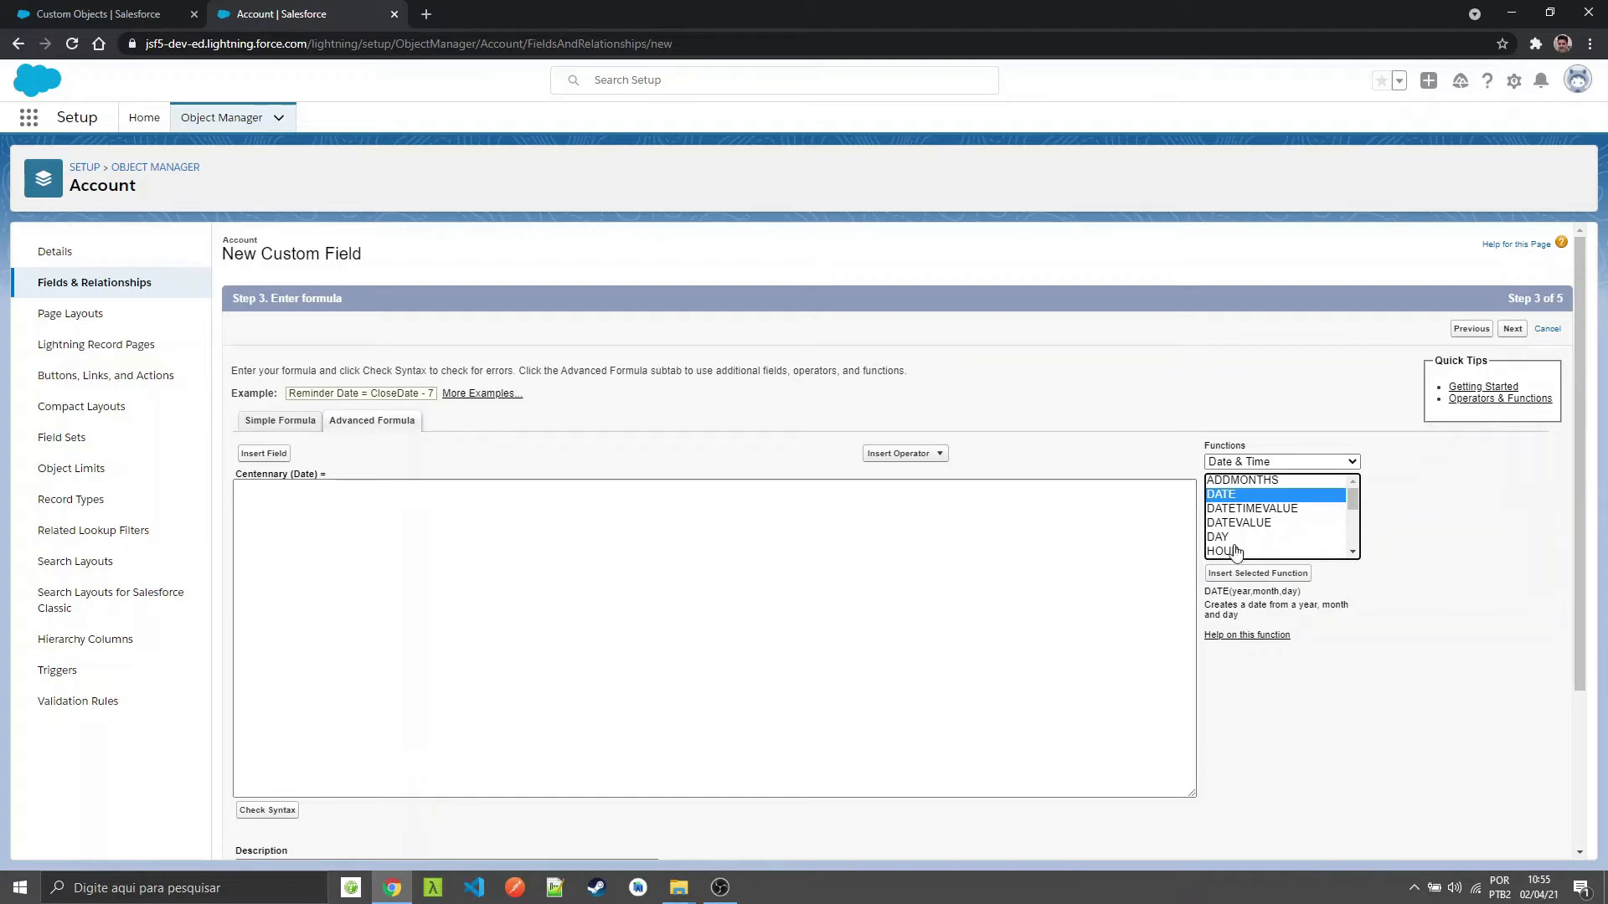
pyautogui.doubleClick(1237, 500)
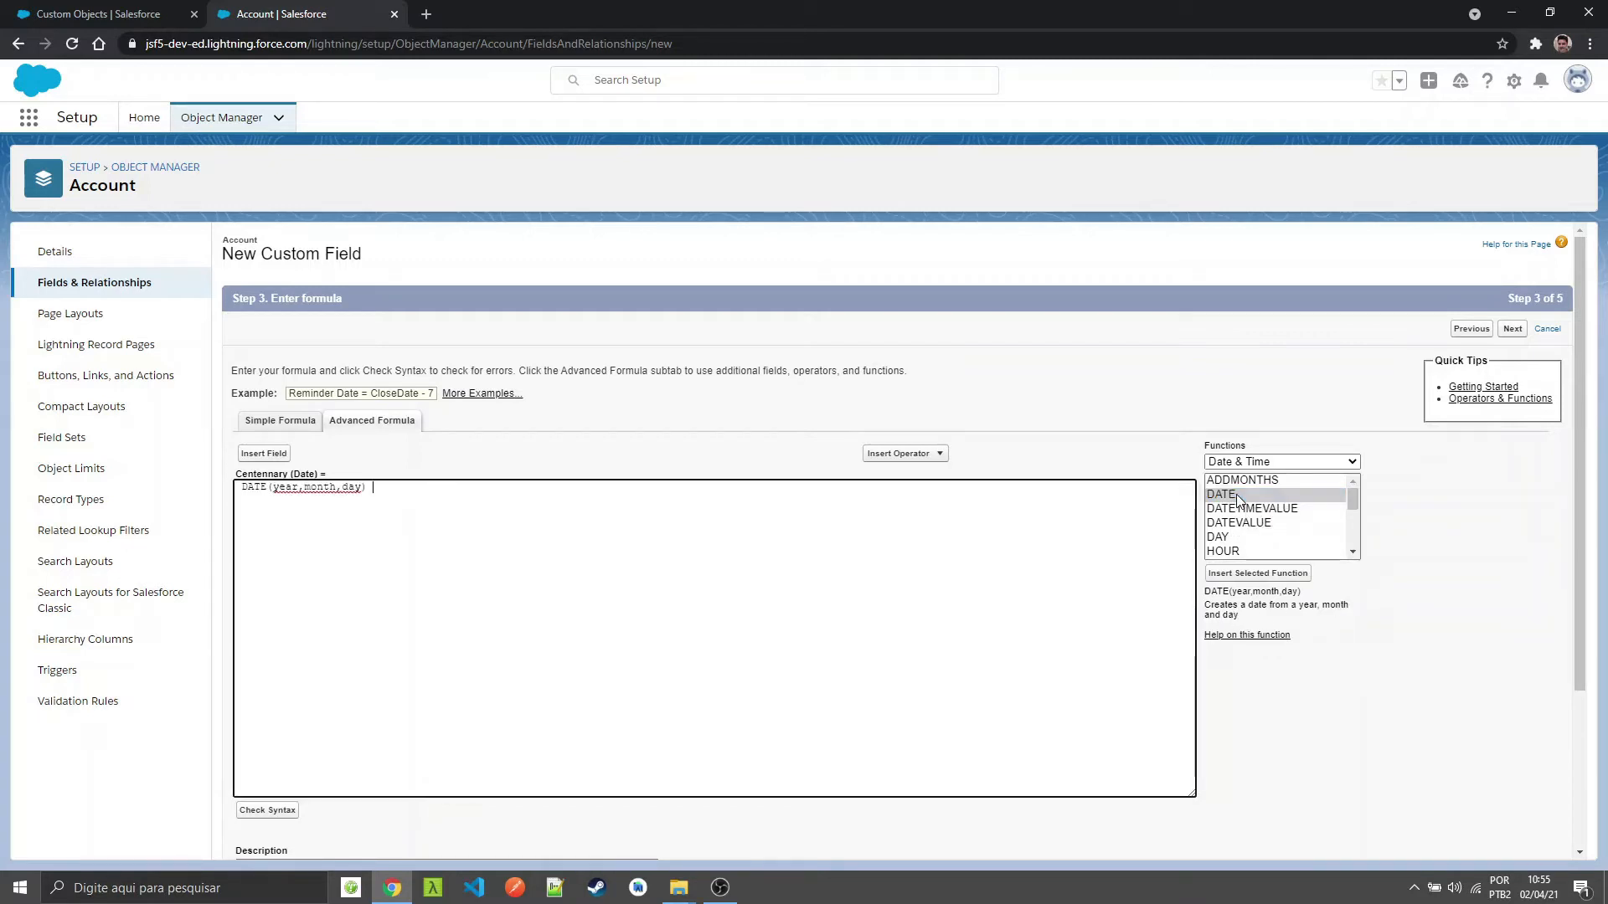
# Step: Replace the year argument of the DATE function with the YEAR function
pyautogui.doubleClick(285, 486)
pyautogui.scroll(-3, 1261, 519)
pyautogui.scroll(2, 1269, 528)
pyautogui.scroll(-2, 1260, 535)
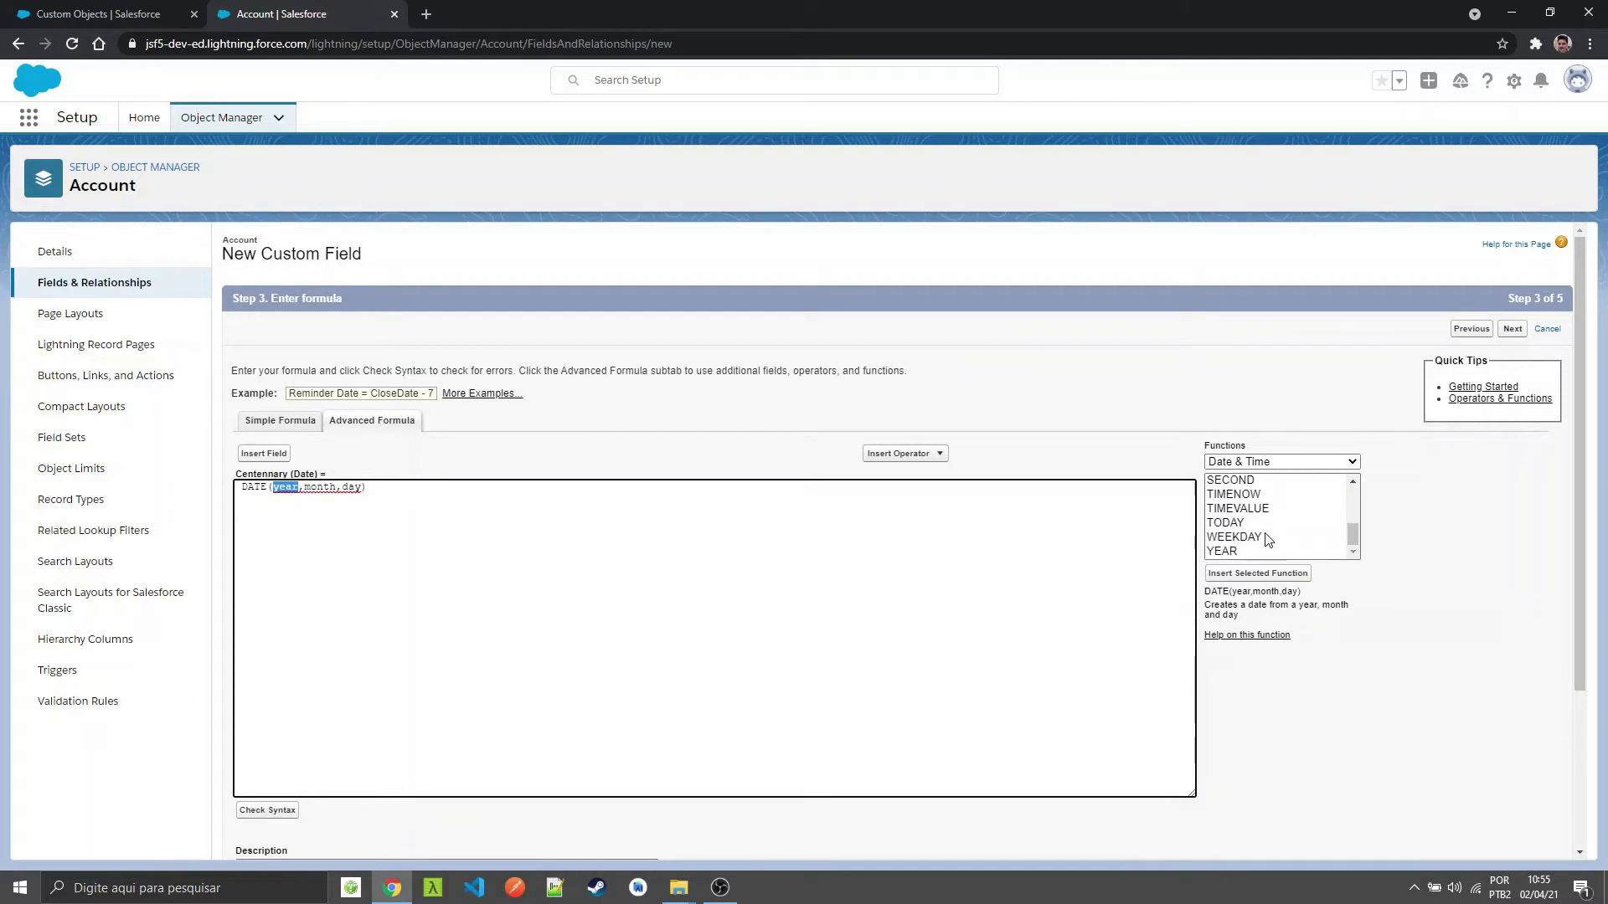
pyautogui.click(1223, 552)
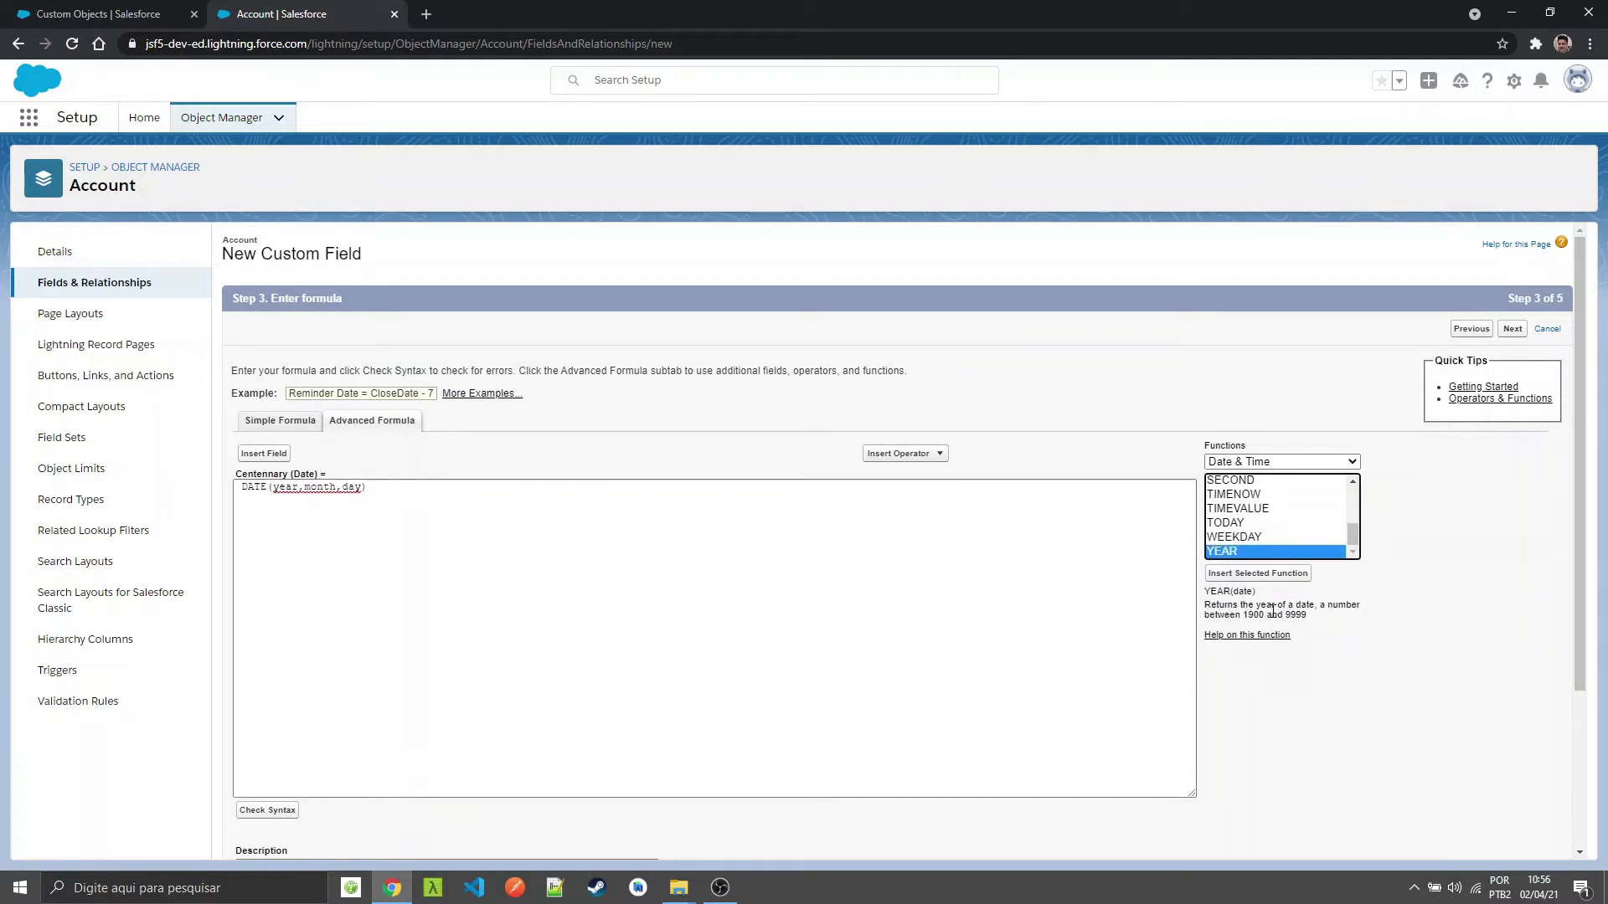
pyautogui.doubleClick(290, 489)
pyautogui.doubleClick(1251, 550)
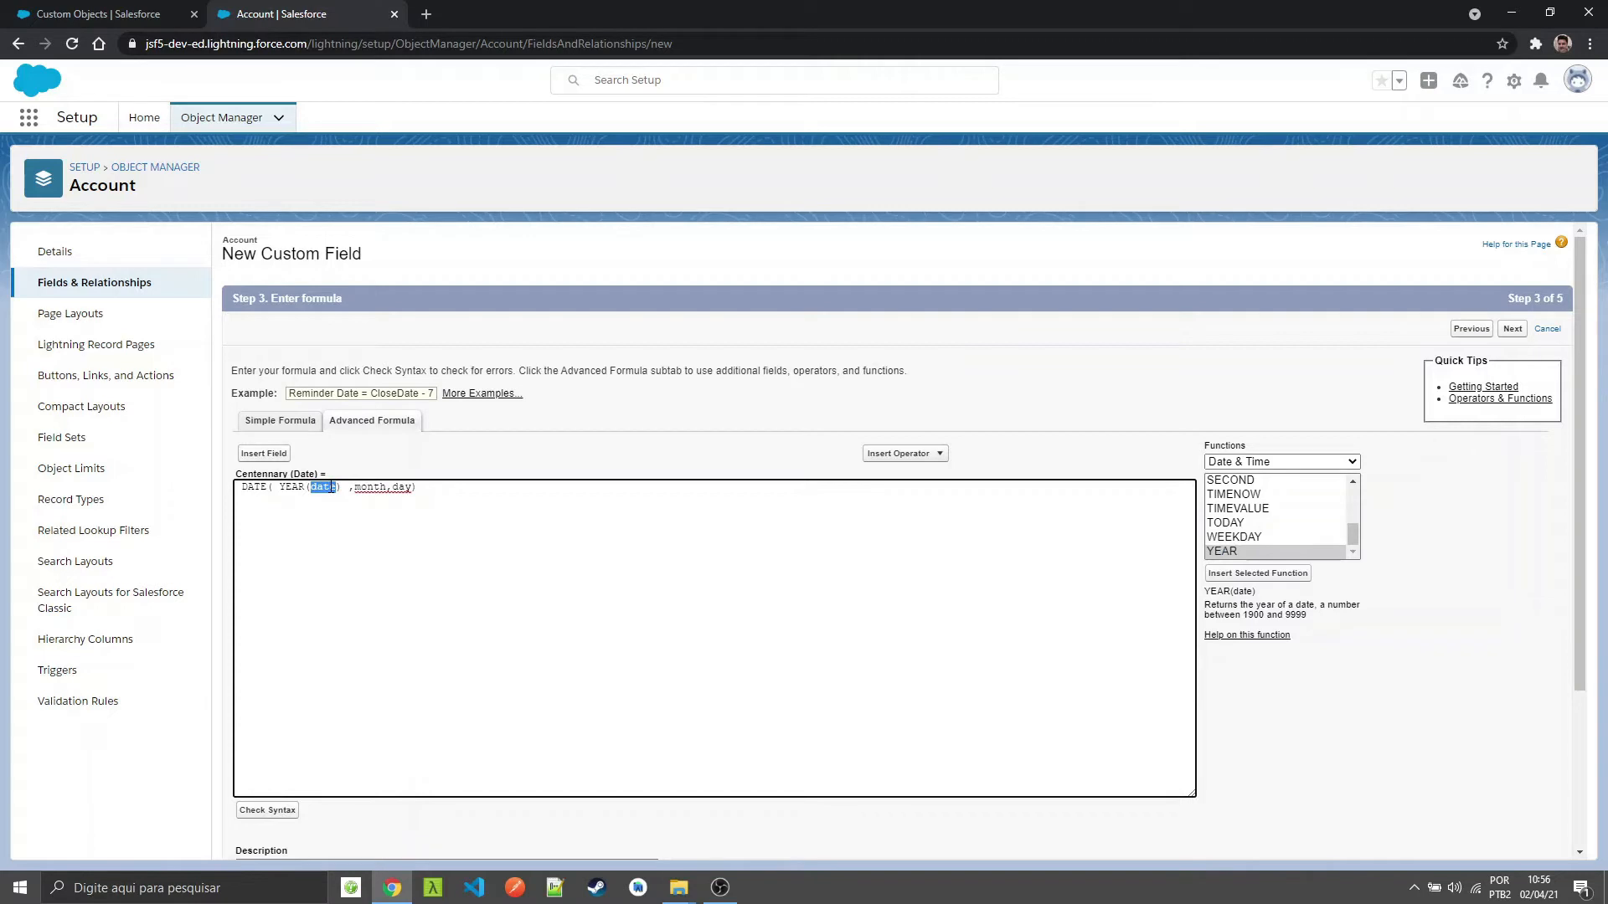
# Step: Replace the date argument of the YEAR function with the Account's Foundation field
pyautogui.click(269, 465)
pyautogui.doubleClick(325, 489)
pyautogui.click(266, 453)
pyautogui.scroll(-5, 761, 509)
pyautogui.scroll(-3, 762, 509)
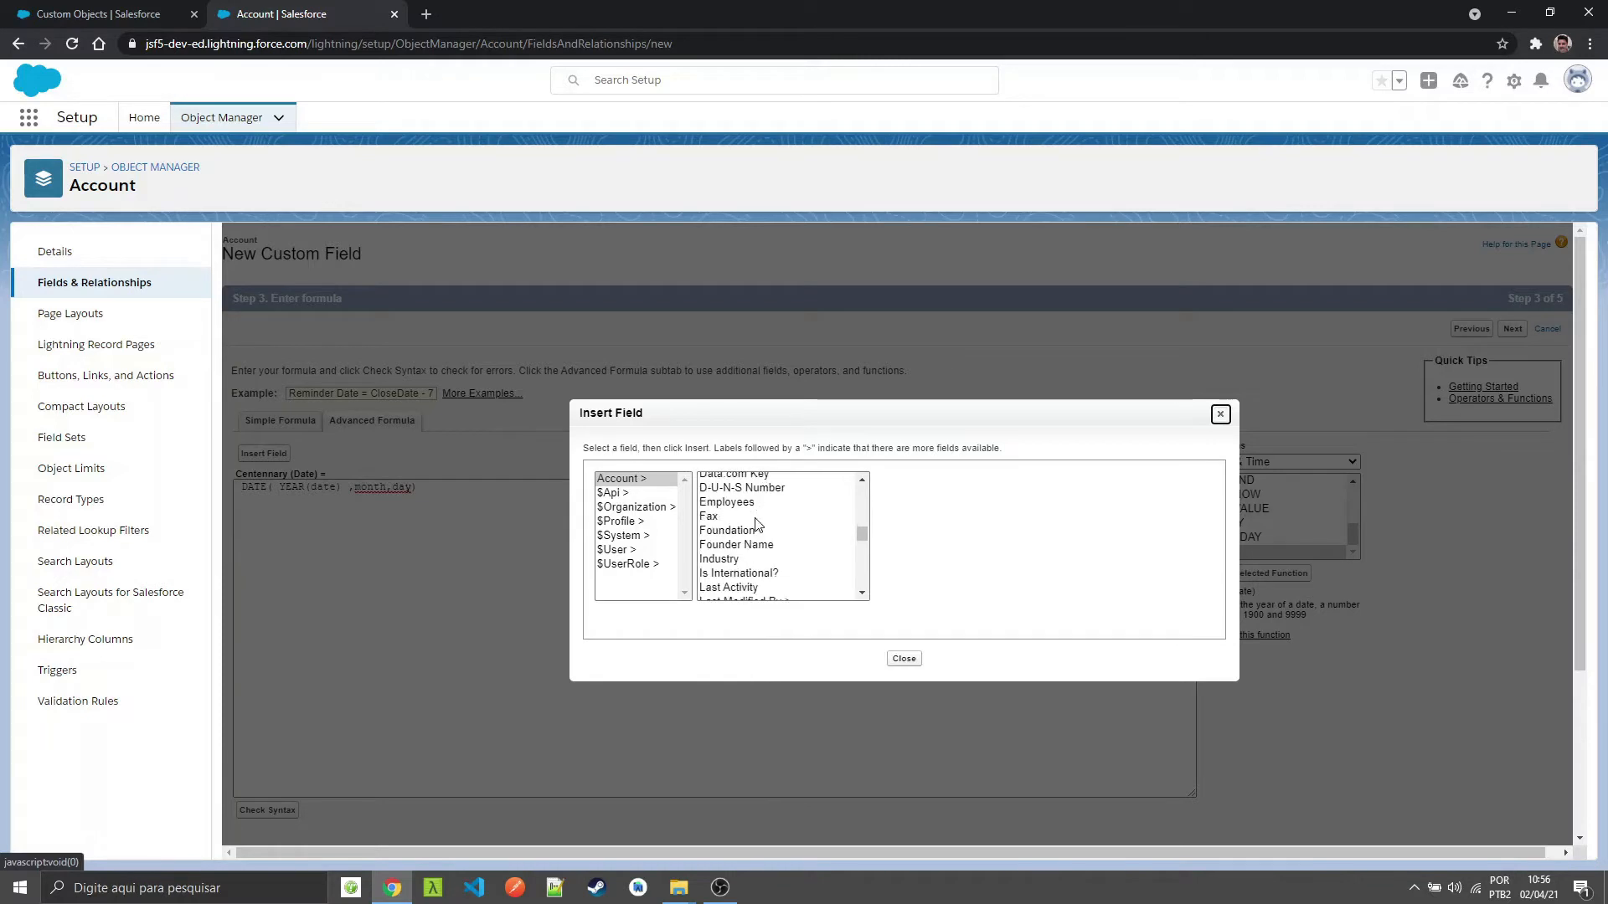
pyautogui.click(742, 531)
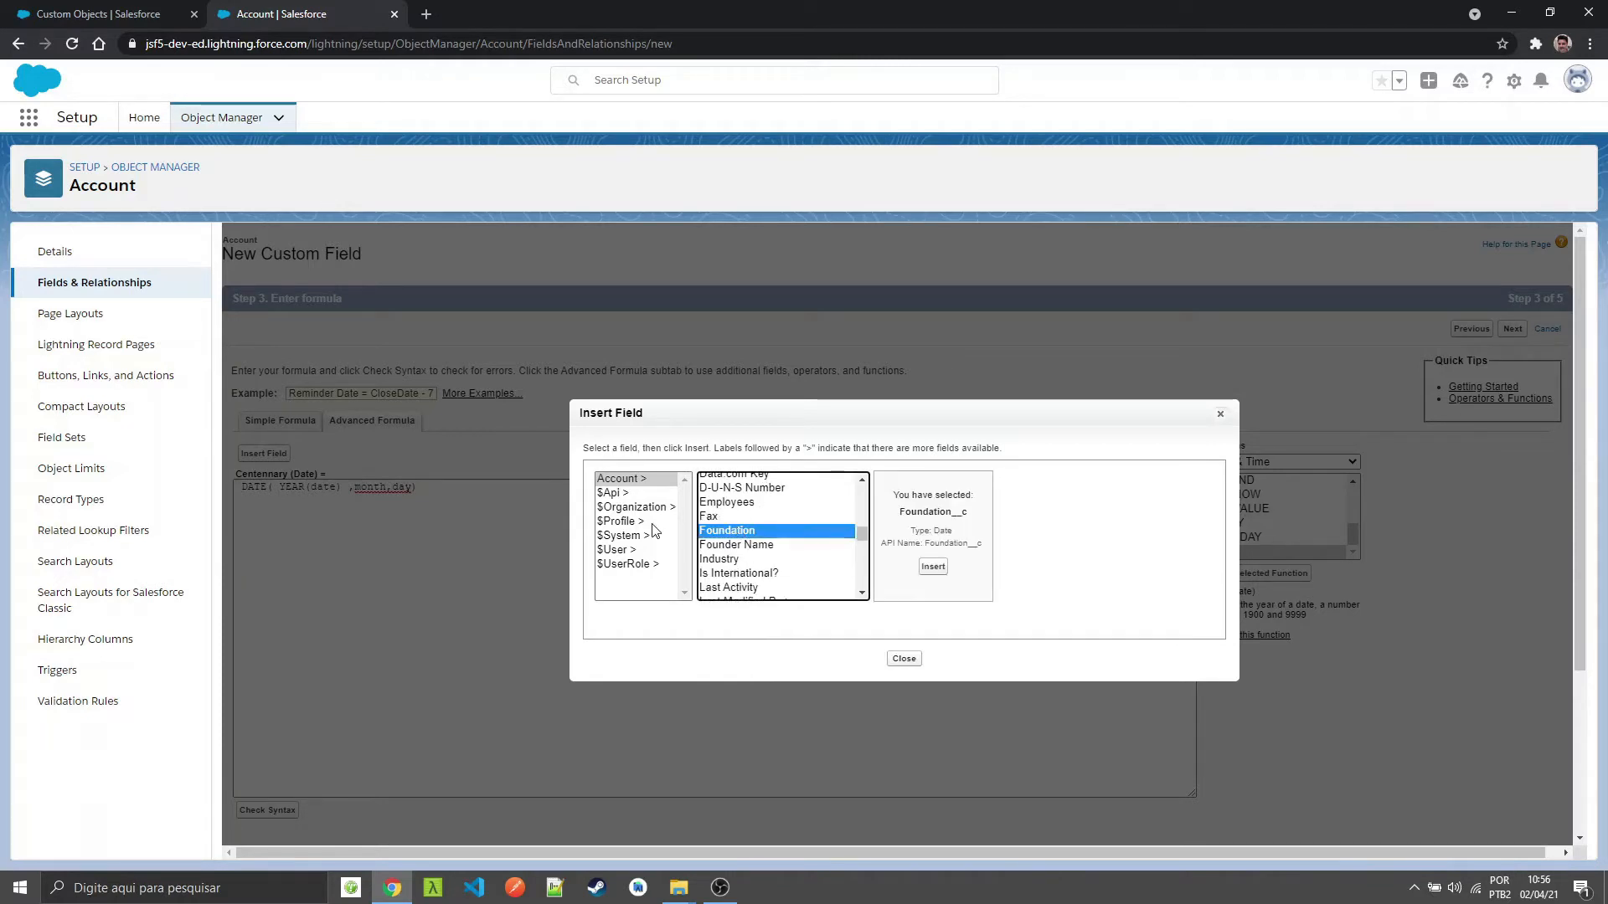
pyautogui.click(933, 566)
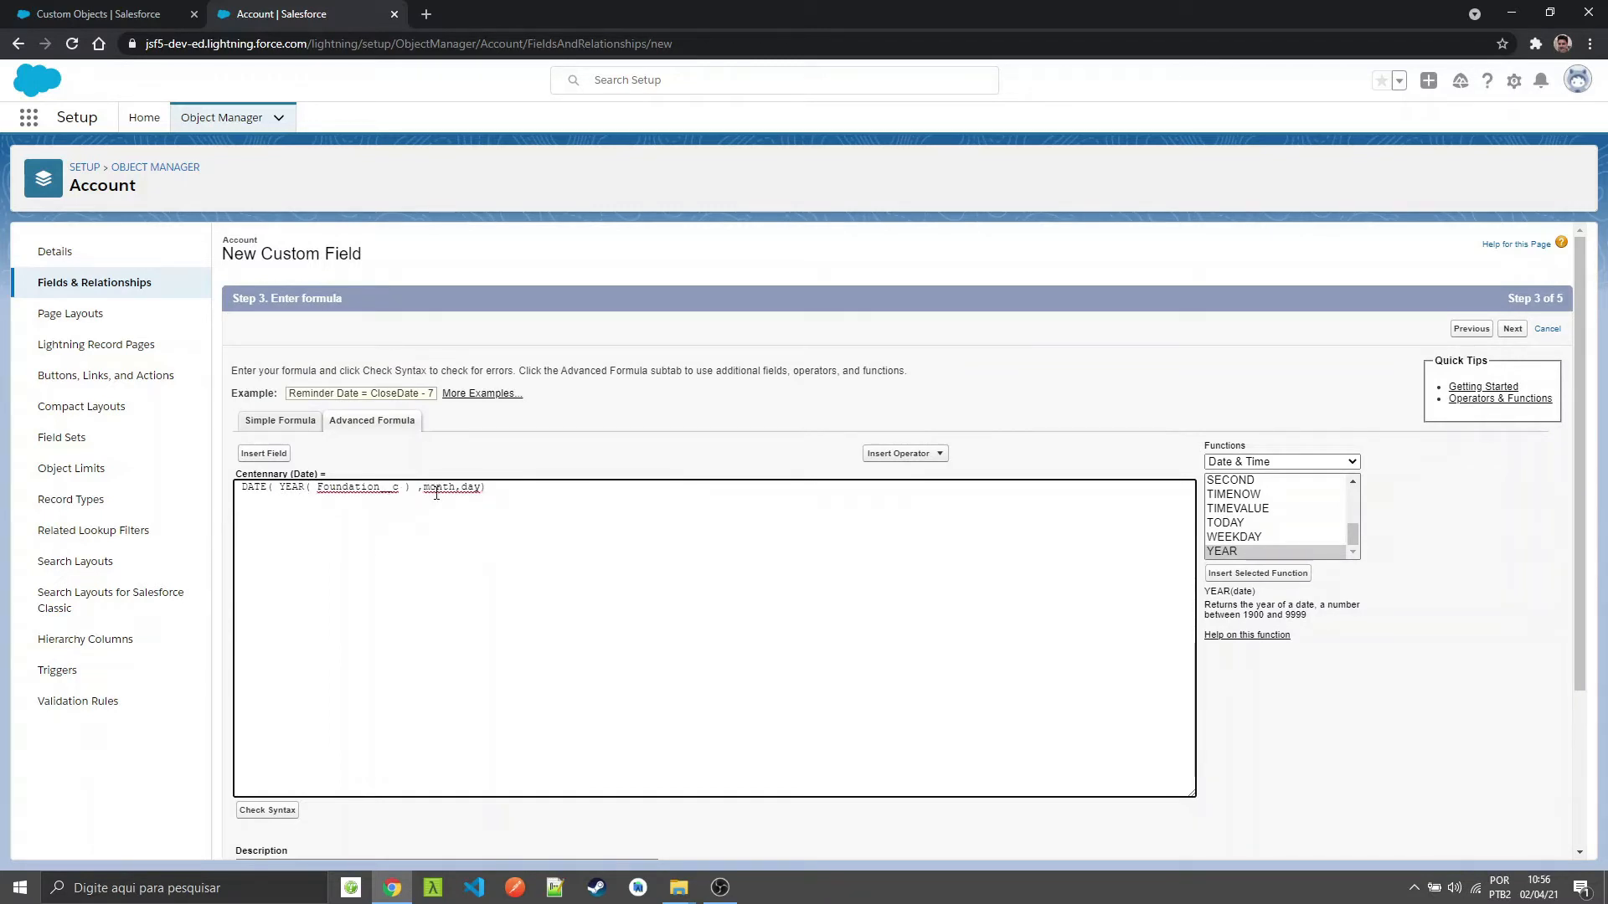
# Step: Add 100 to the YEAR result and replace the month argument with MONTH(Foundation__c)
pyautogui.write('+ 10')
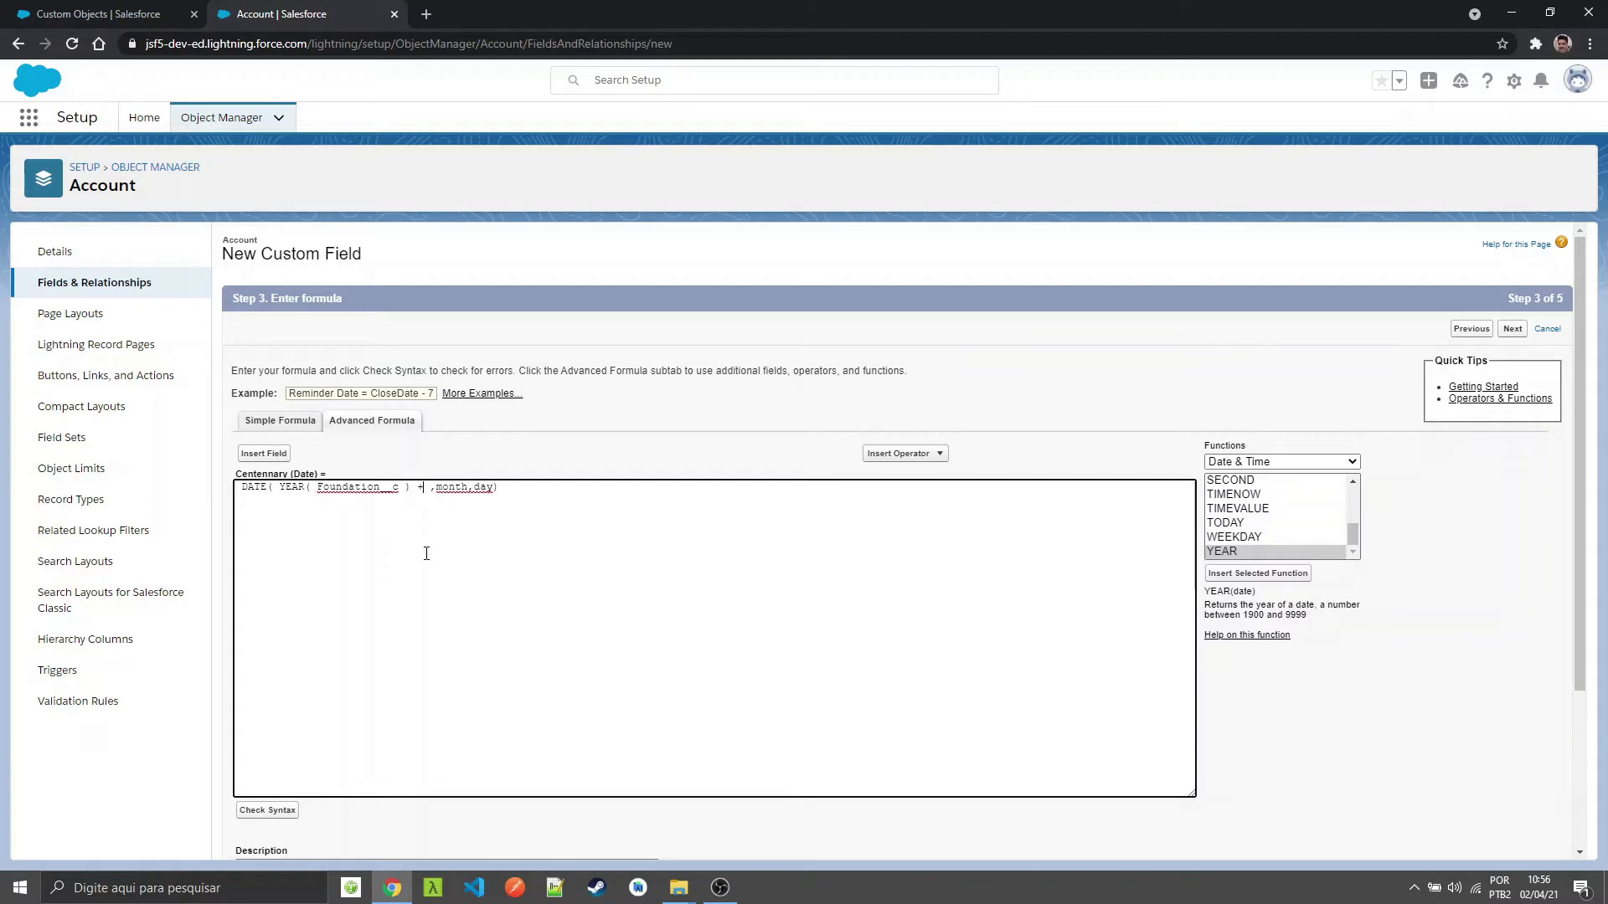
pyautogui.write('0')
pyautogui.hotkey('ctrl', 'shift', 'Right')
pyautogui.write('MONTH()')
pyautogui.press('Left')
pyautogui.write('Foundation__c')
# Step: Replace the day argument with DAY(Foundation__c) and check the Centennary formula's syntax
pyautogui.hotkey('ctrl', 'shift', 'Left')
pyautogui.hotkey('ctrl', 'c')
pyautogui.press('End')
pyautogui.press('Left')
pyautogui.hotkey('ctrl', 'shift', 'Left')
pyautogui.write('DAY')
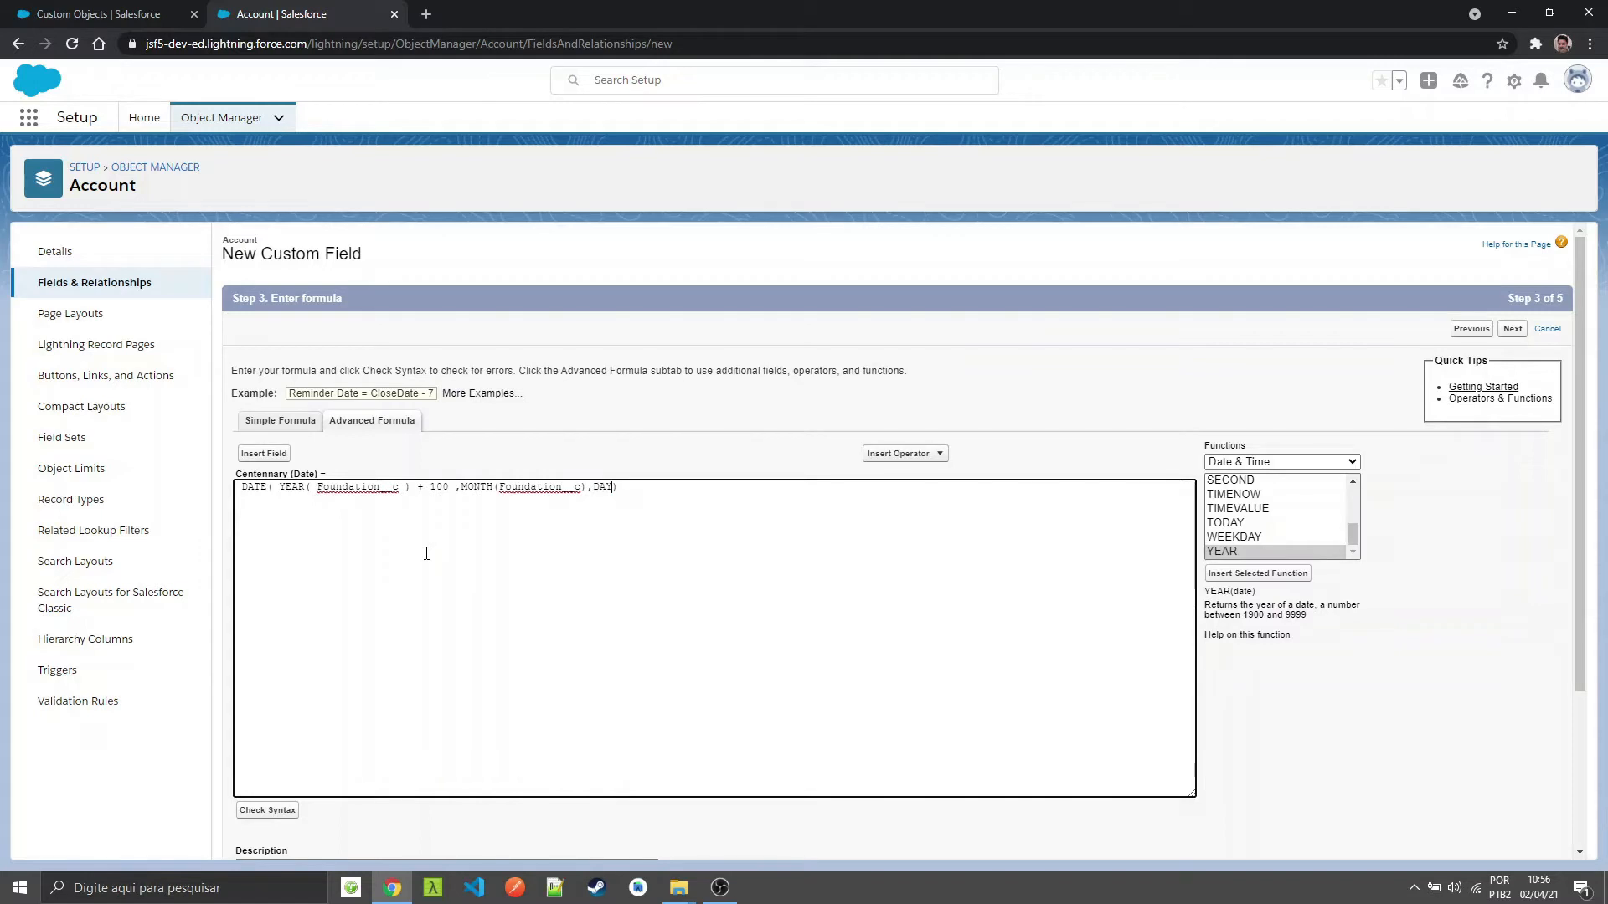
pyautogui.hotkey('ctrl', 'v')
pyautogui.scroll(1, 1297, 536)
pyautogui.click(1223, 480)
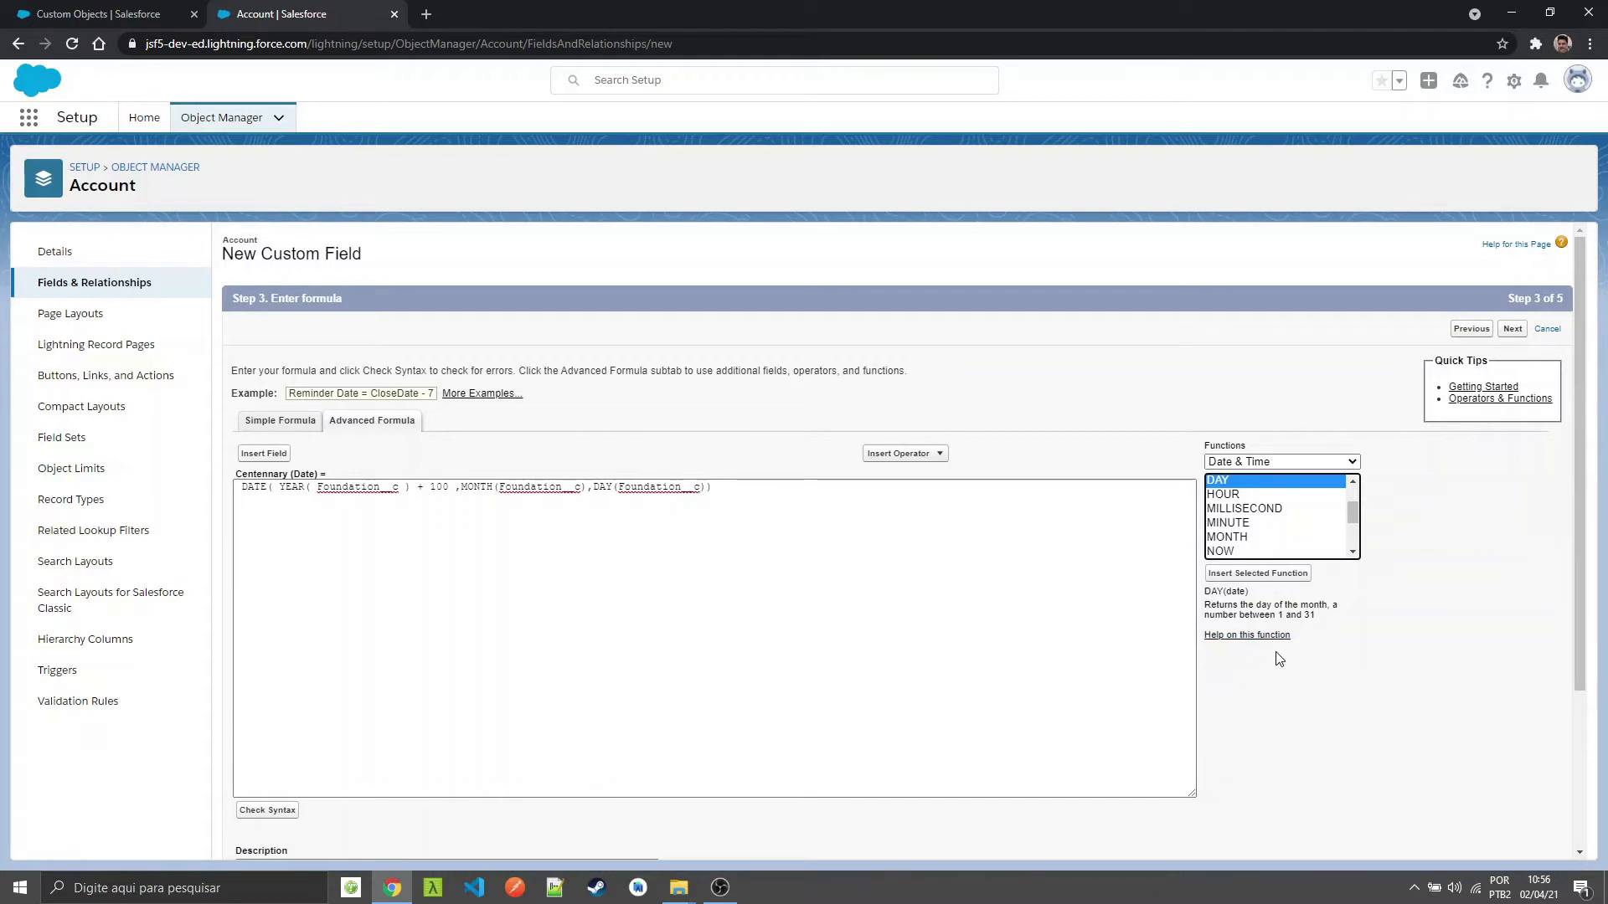
pyautogui.click(267, 811)
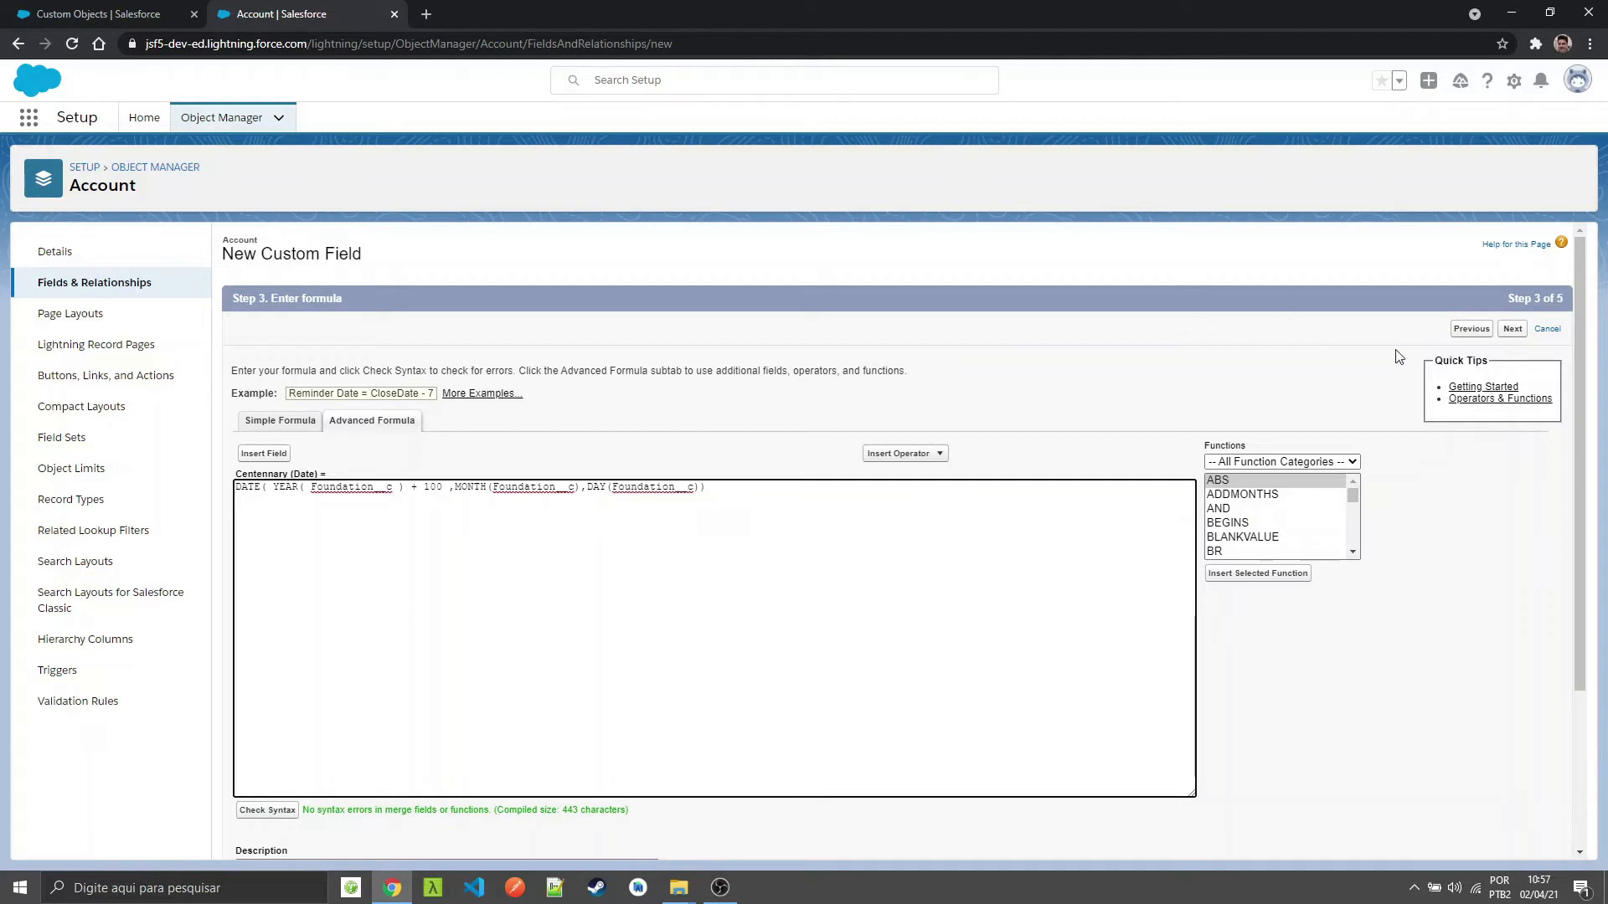
# Step: Save the Centennary field as visible to all profiles and check it on the reloaded Custom Objects account record
pyautogui.click(1515, 332)
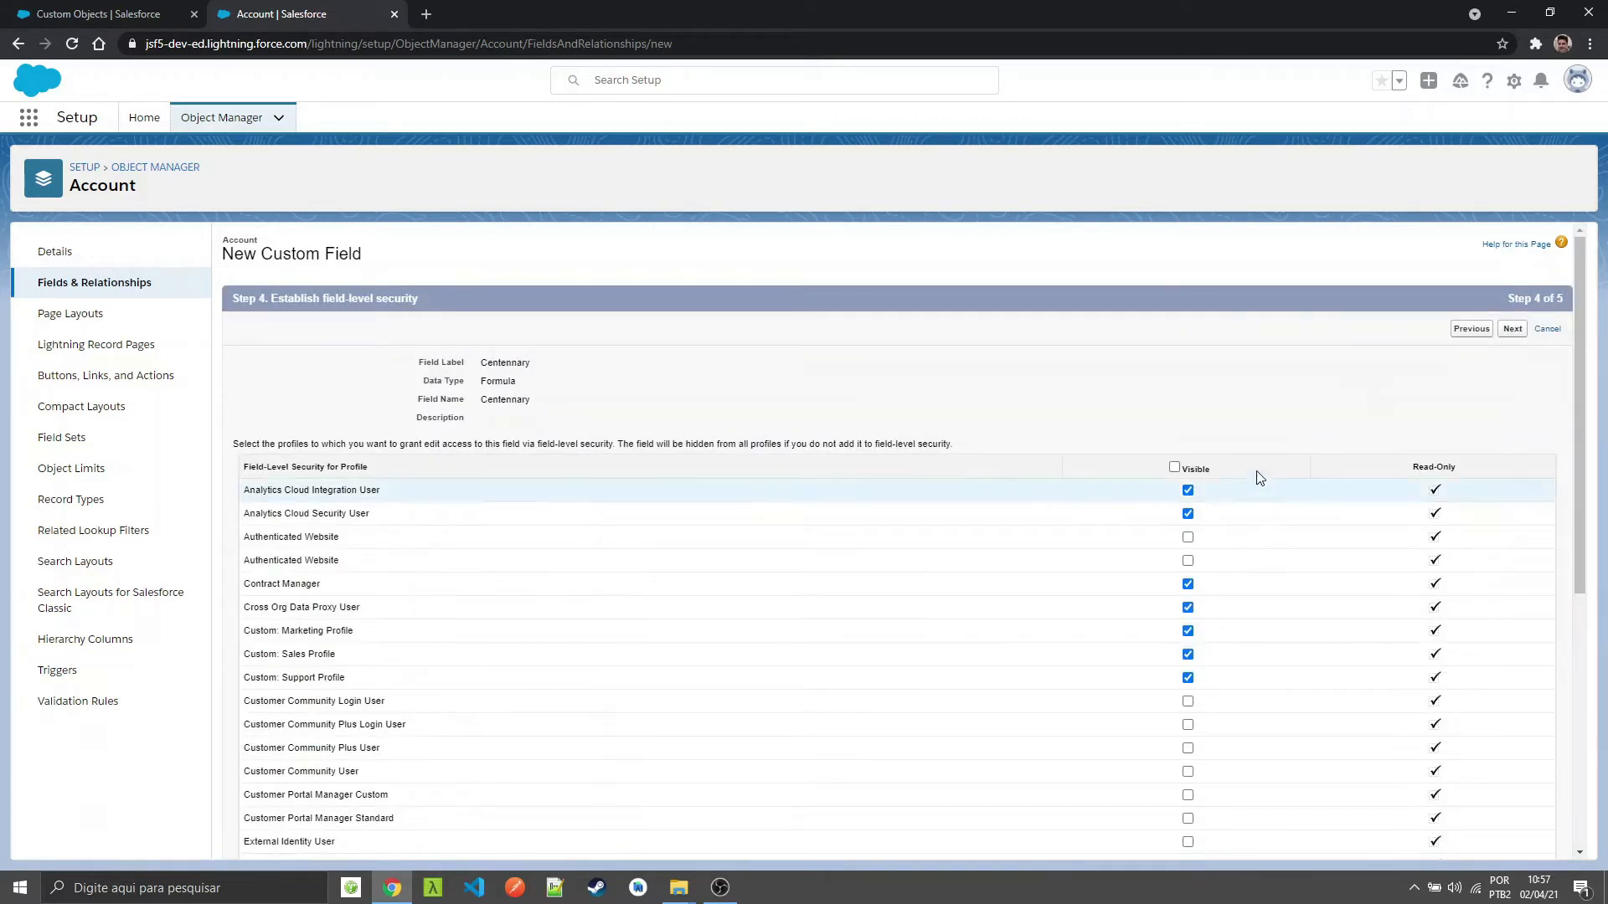
pyautogui.click(1175, 468)
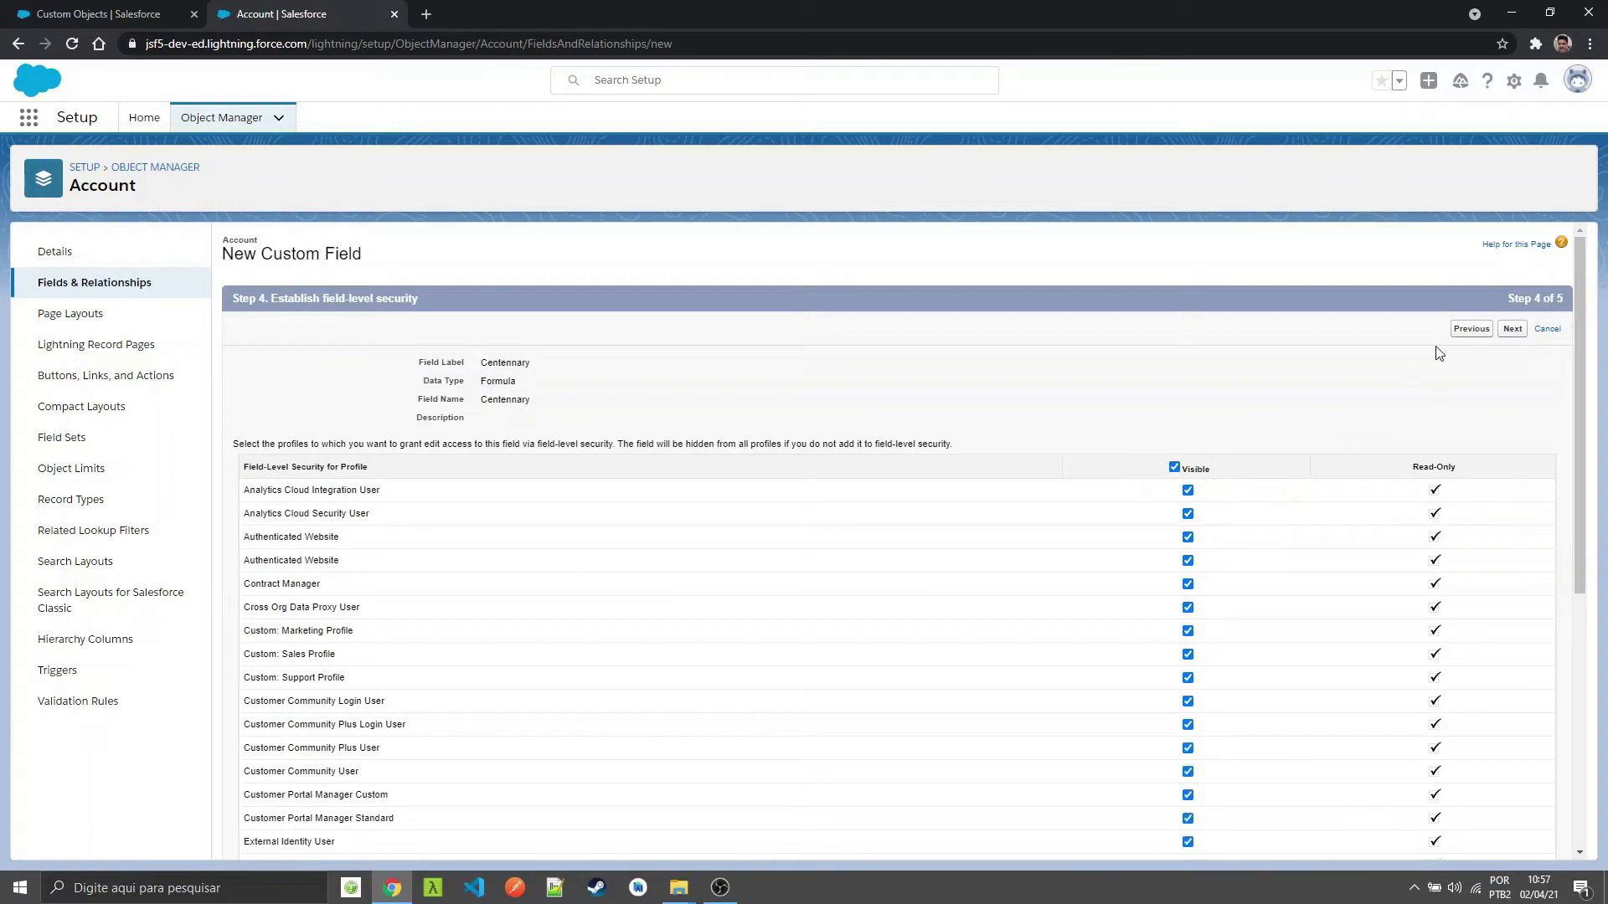
pyautogui.click(1513, 333)
pyautogui.click(1480, 335)
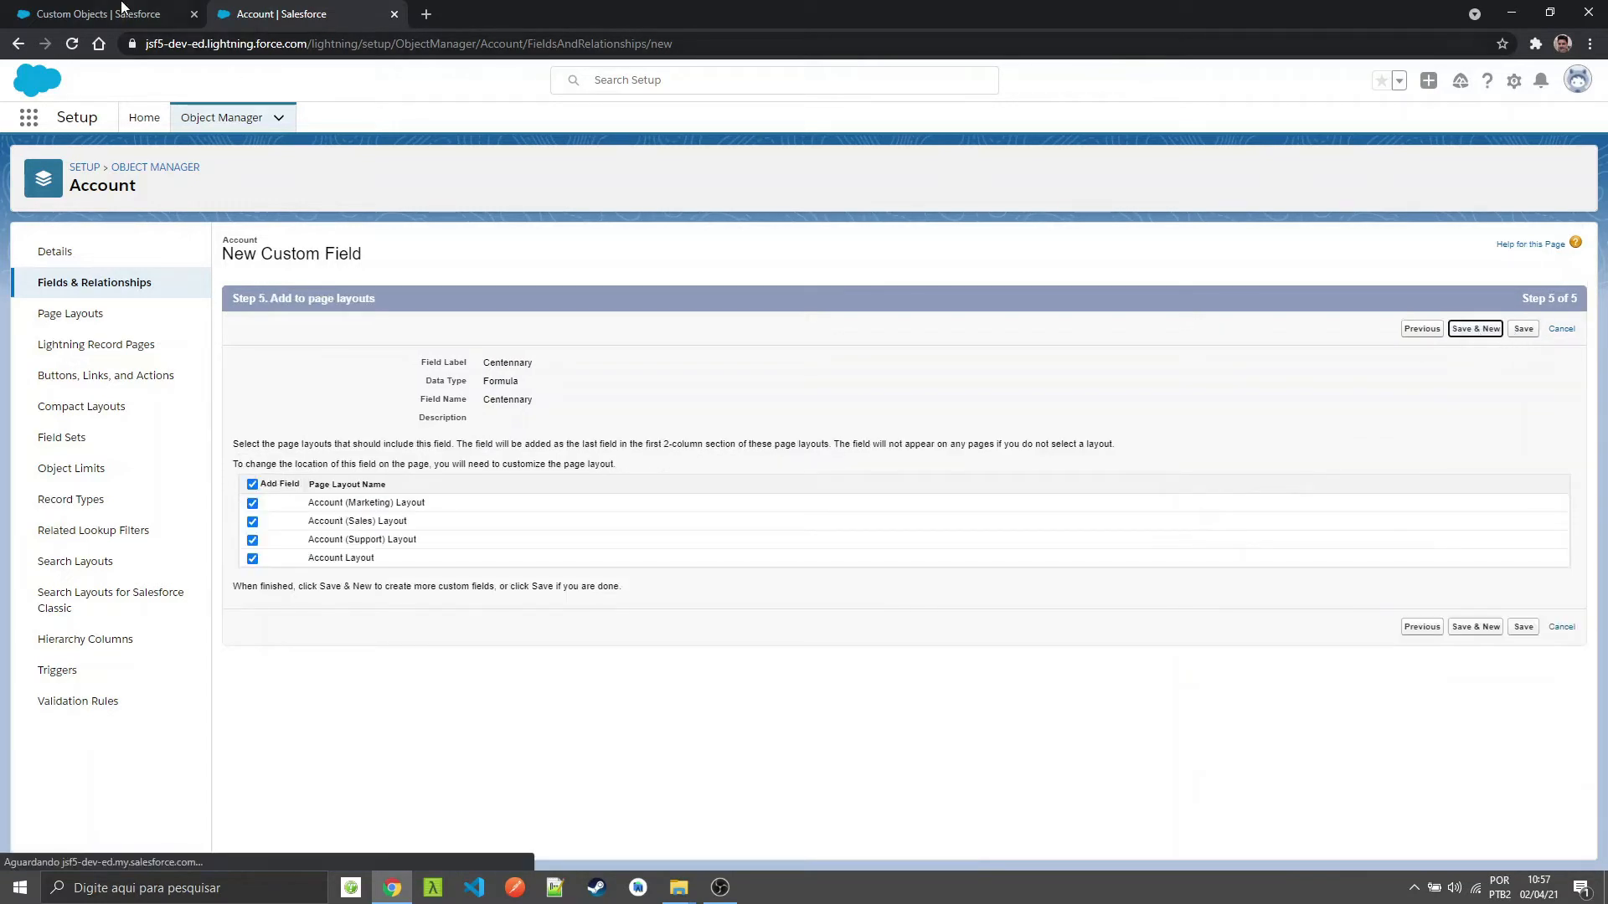
pyautogui.click(97, 10)
pyautogui.press('F5')
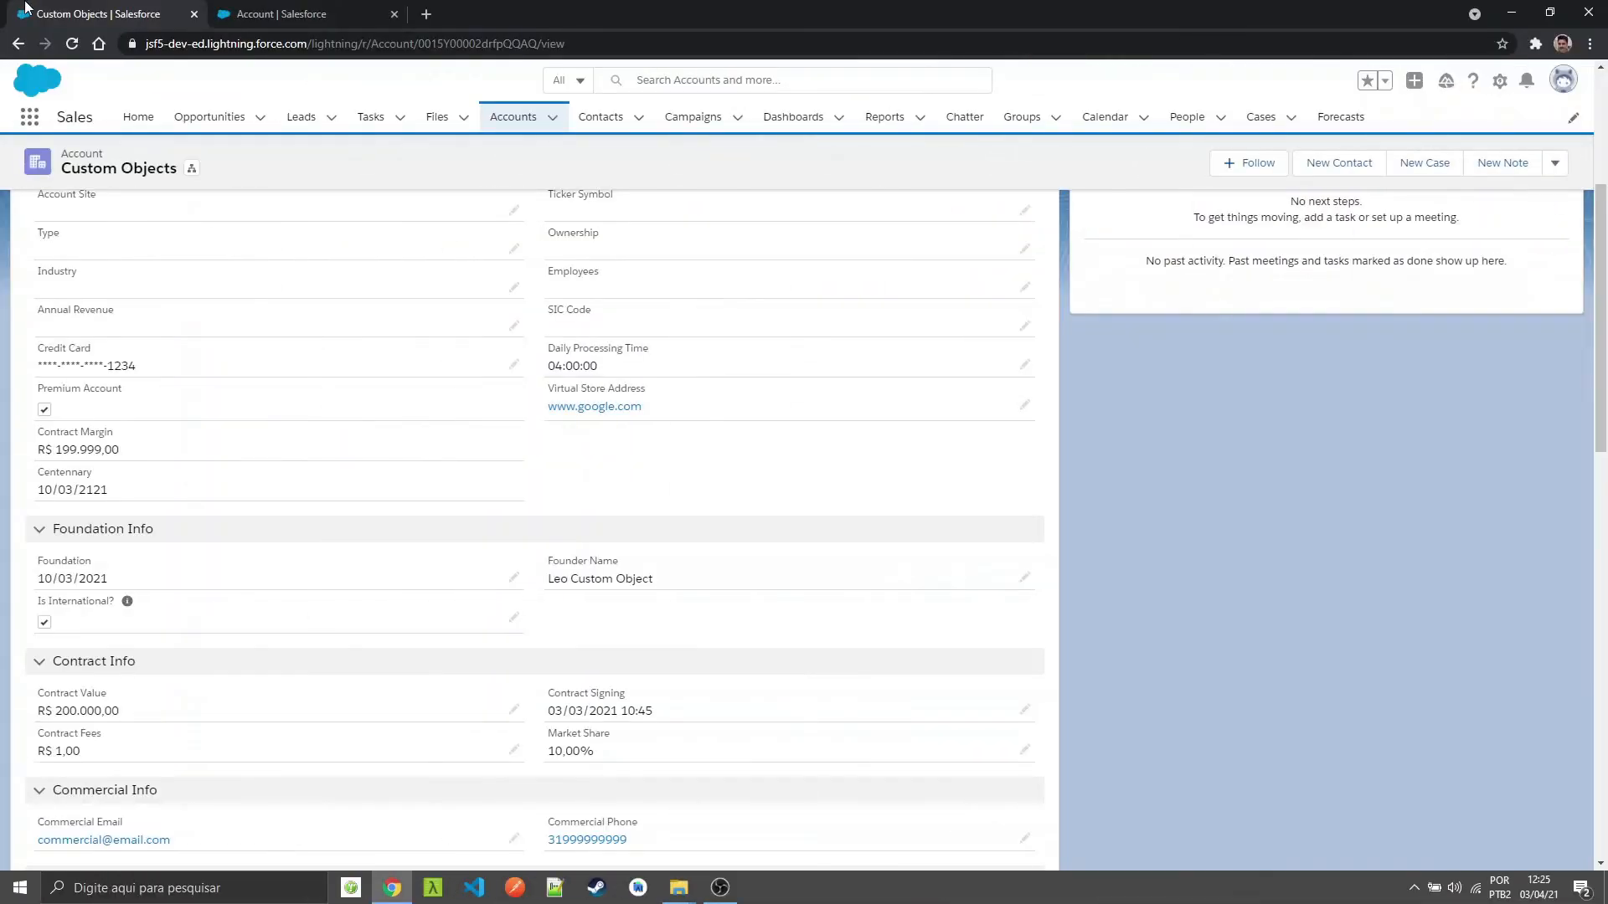
# Step: Define a new Account formula field labelled Contract Renewal, named ContractRenewal, with a Date/Time return type and continue to its formula
pyautogui.click(270, 8)
pyautogui.click(270, 492)
pyautogui.click(1512, 328)
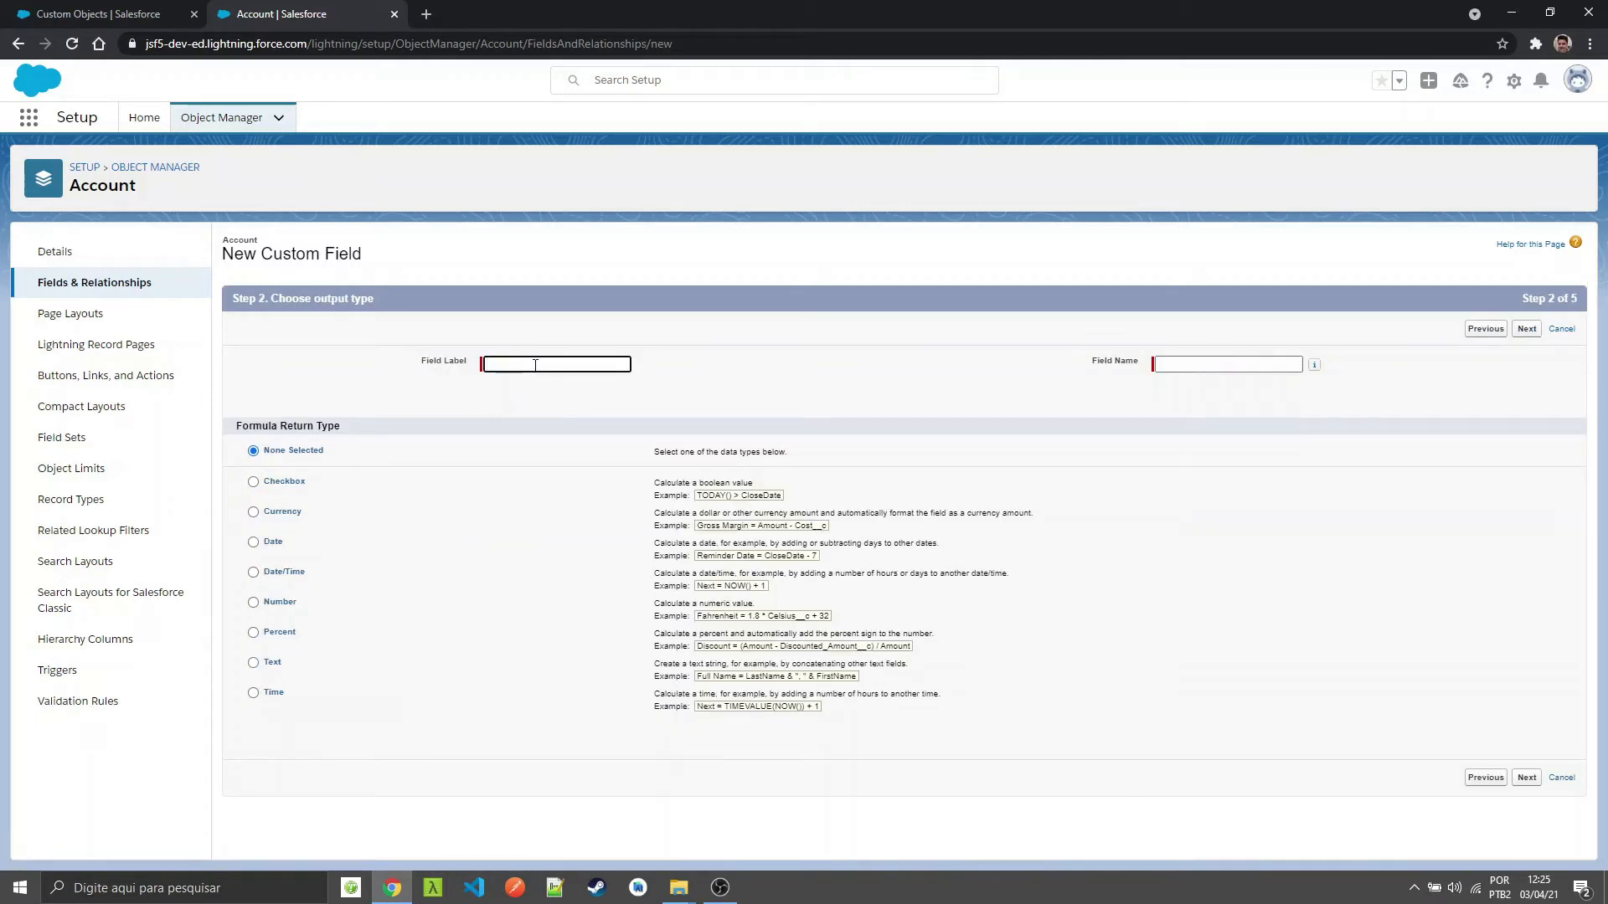
pyautogui.write('Contract Renewal')
pyautogui.press('Tab')
pyautogui.press('End')
pyautogui.press('BackSpace')
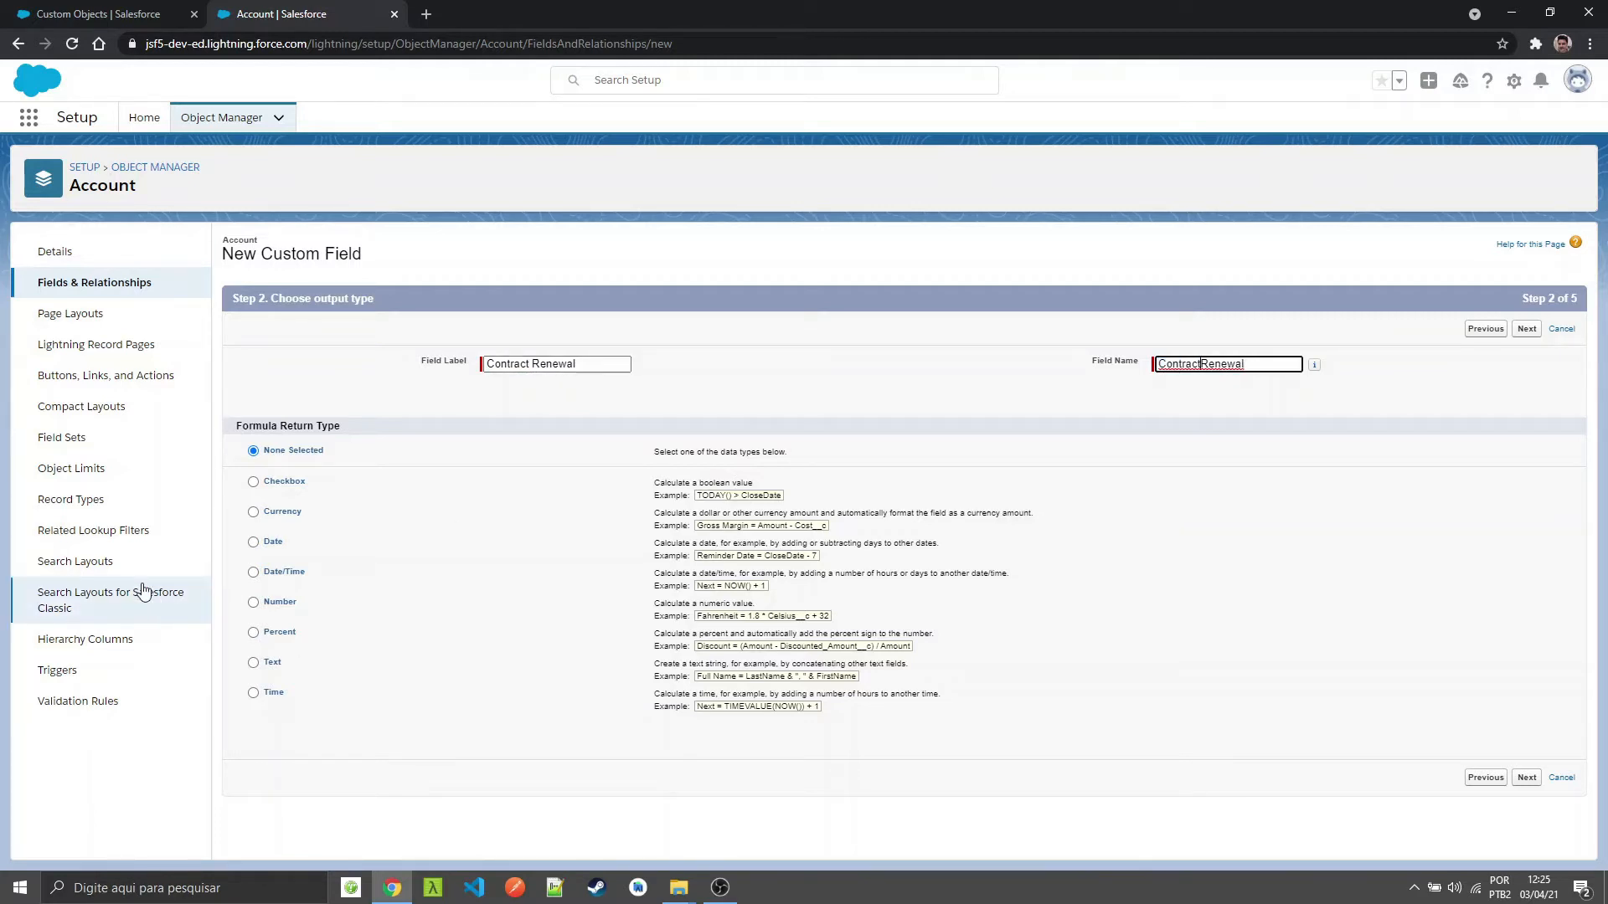
pyautogui.click(253, 572)
pyautogui.click(1529, 330)
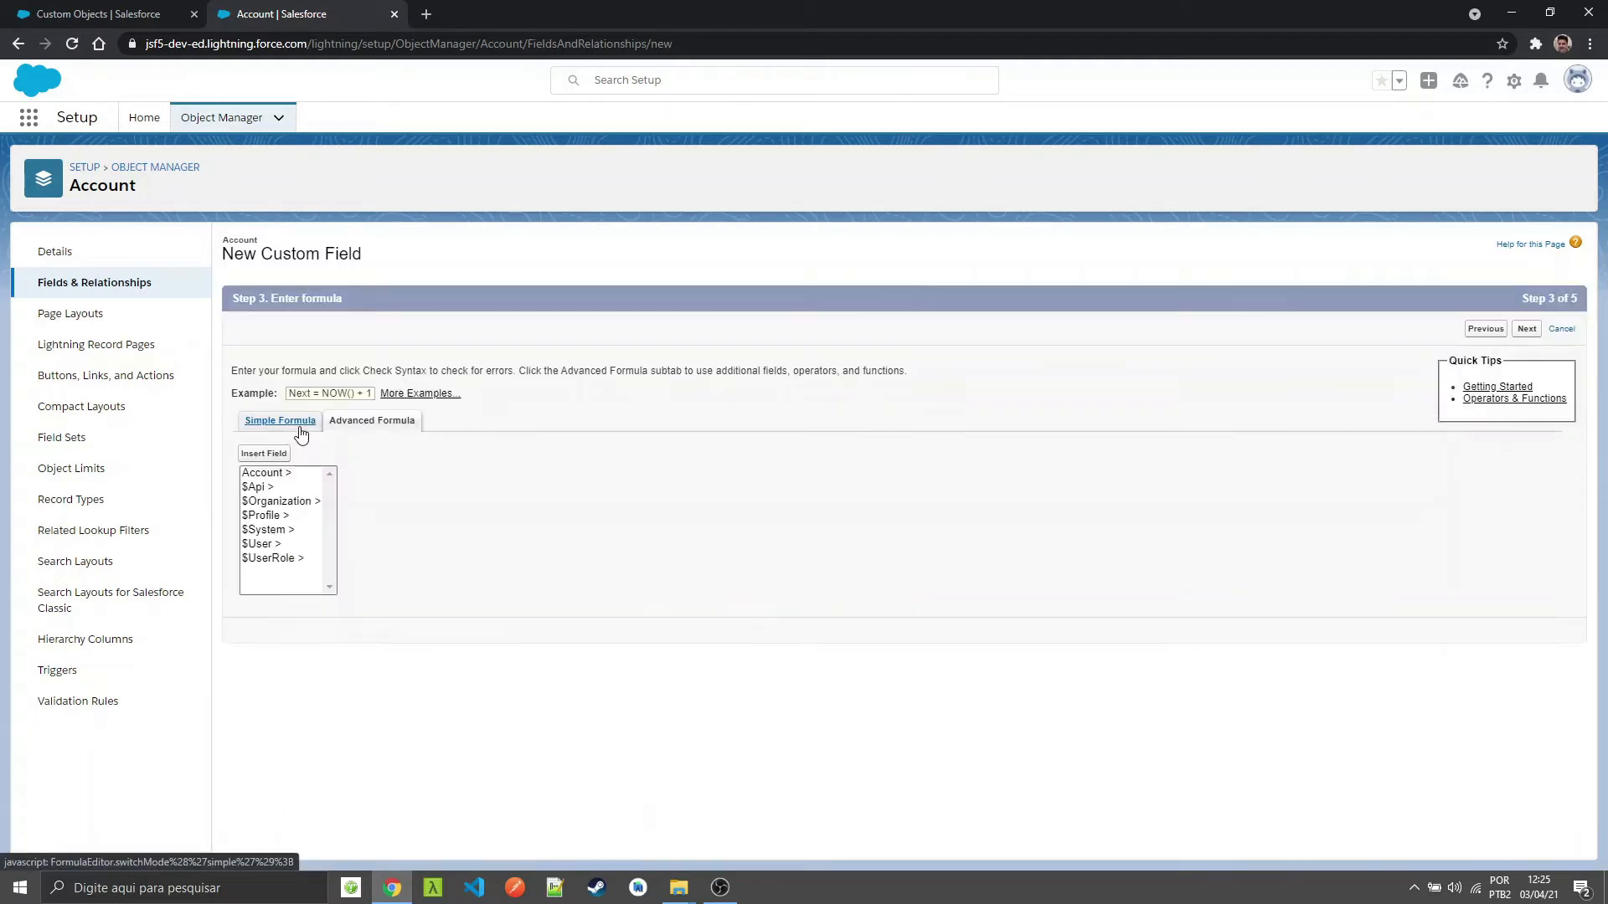
# Step: Insert the Account's Contract Signing field into the Contract Renewal formula
pyautogui.click(265, 455)
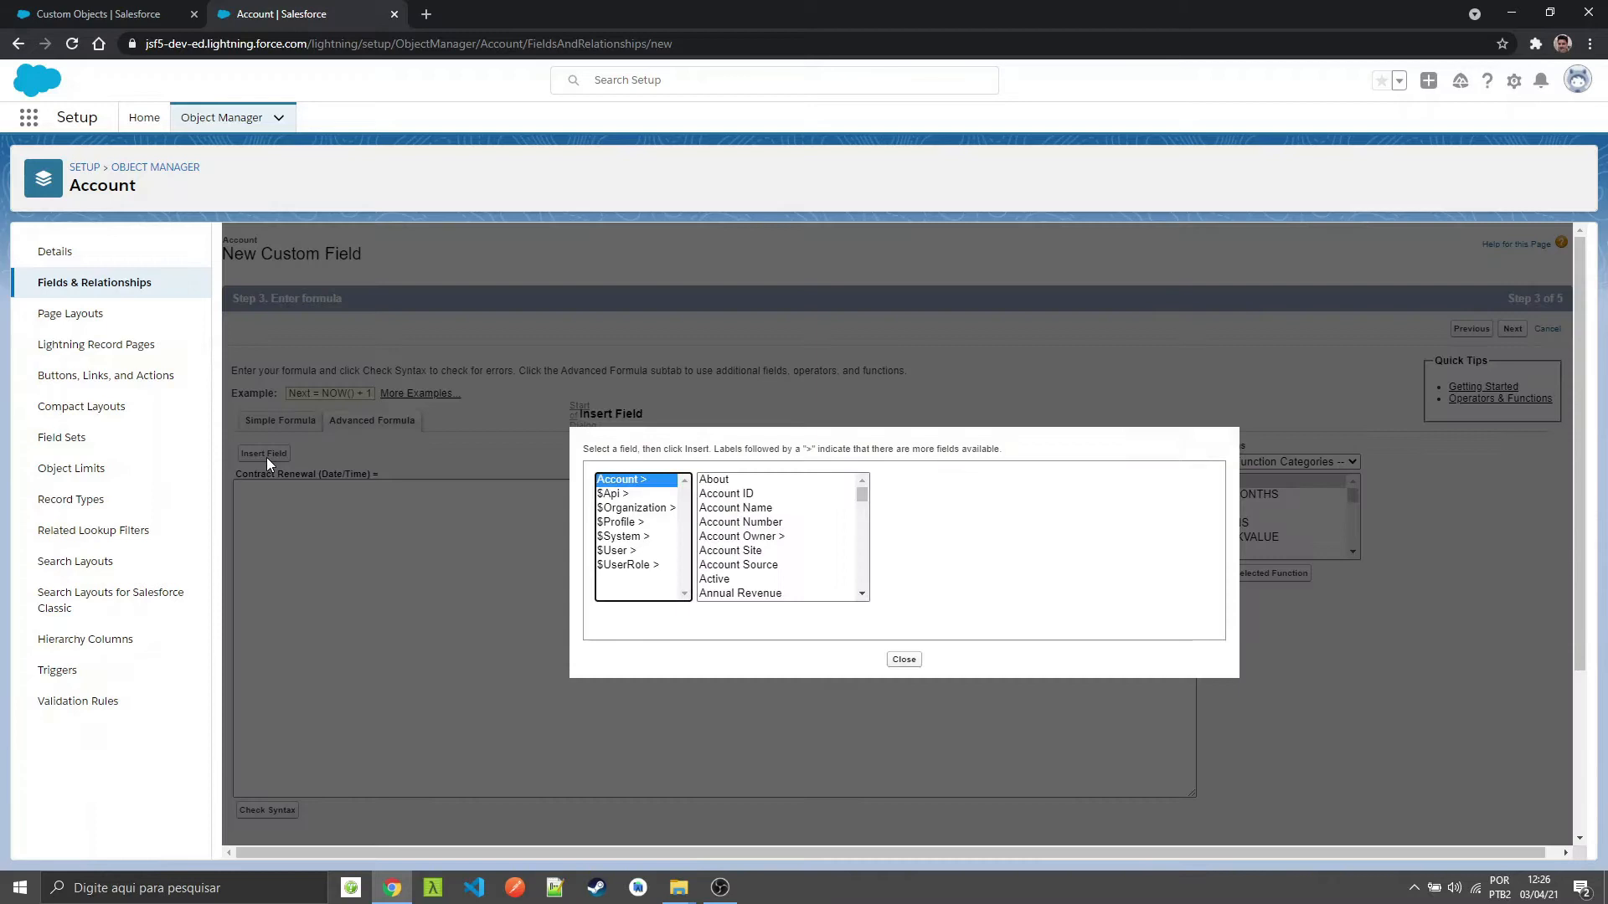
pyautogui.scroll(-5, 769, 553)
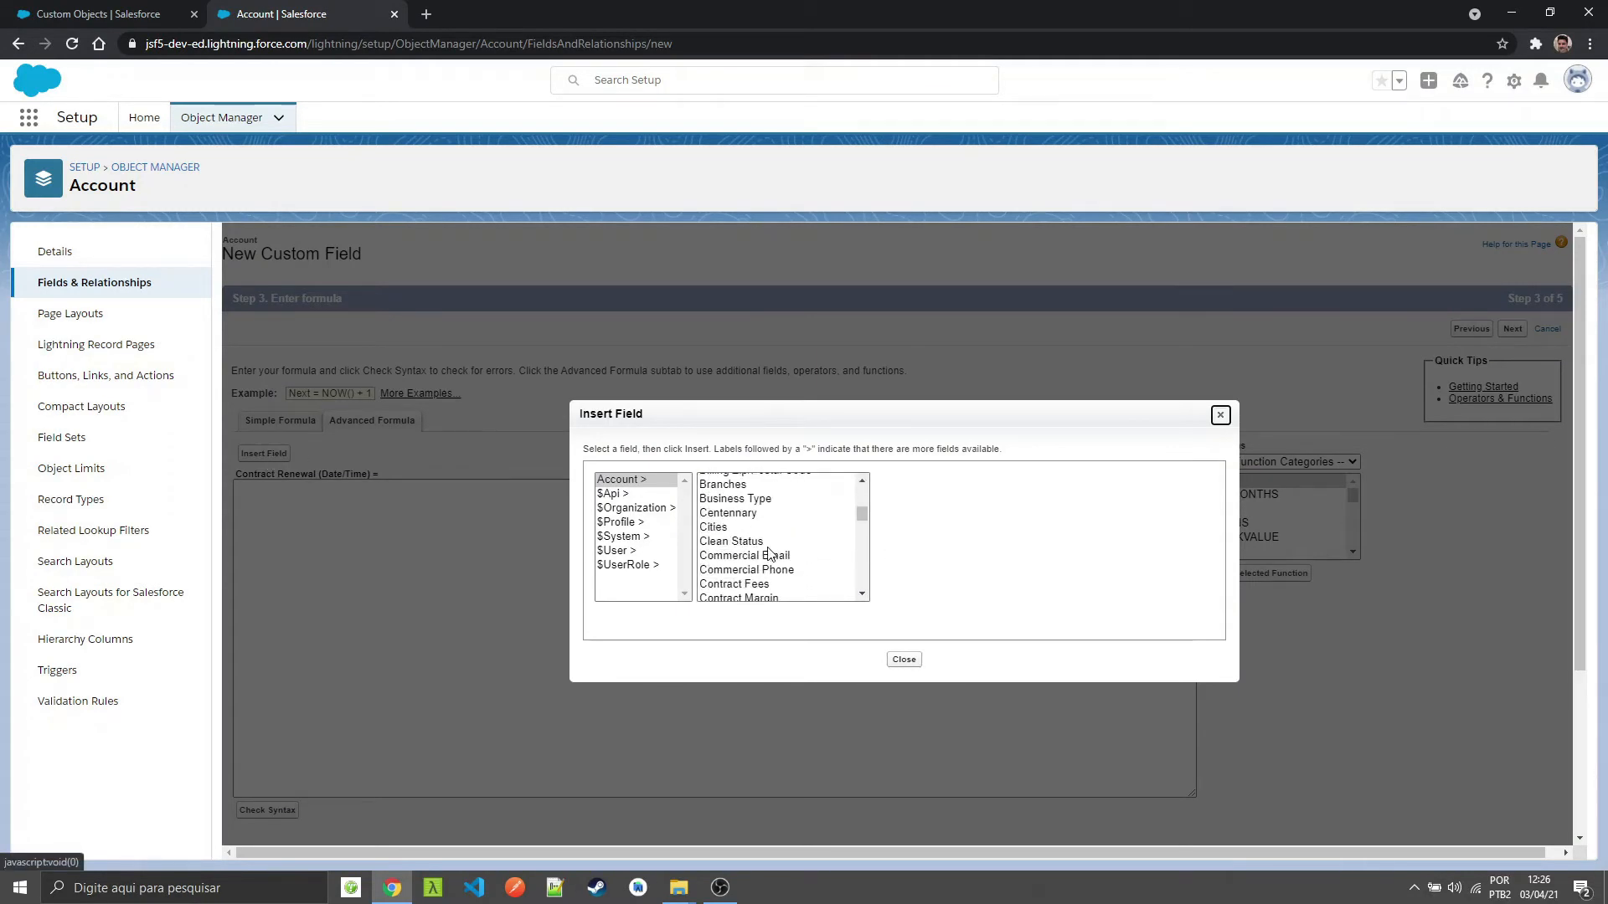
pyautogui.scroll(-3, 774, 561)
pyautogui.click(764, 531)
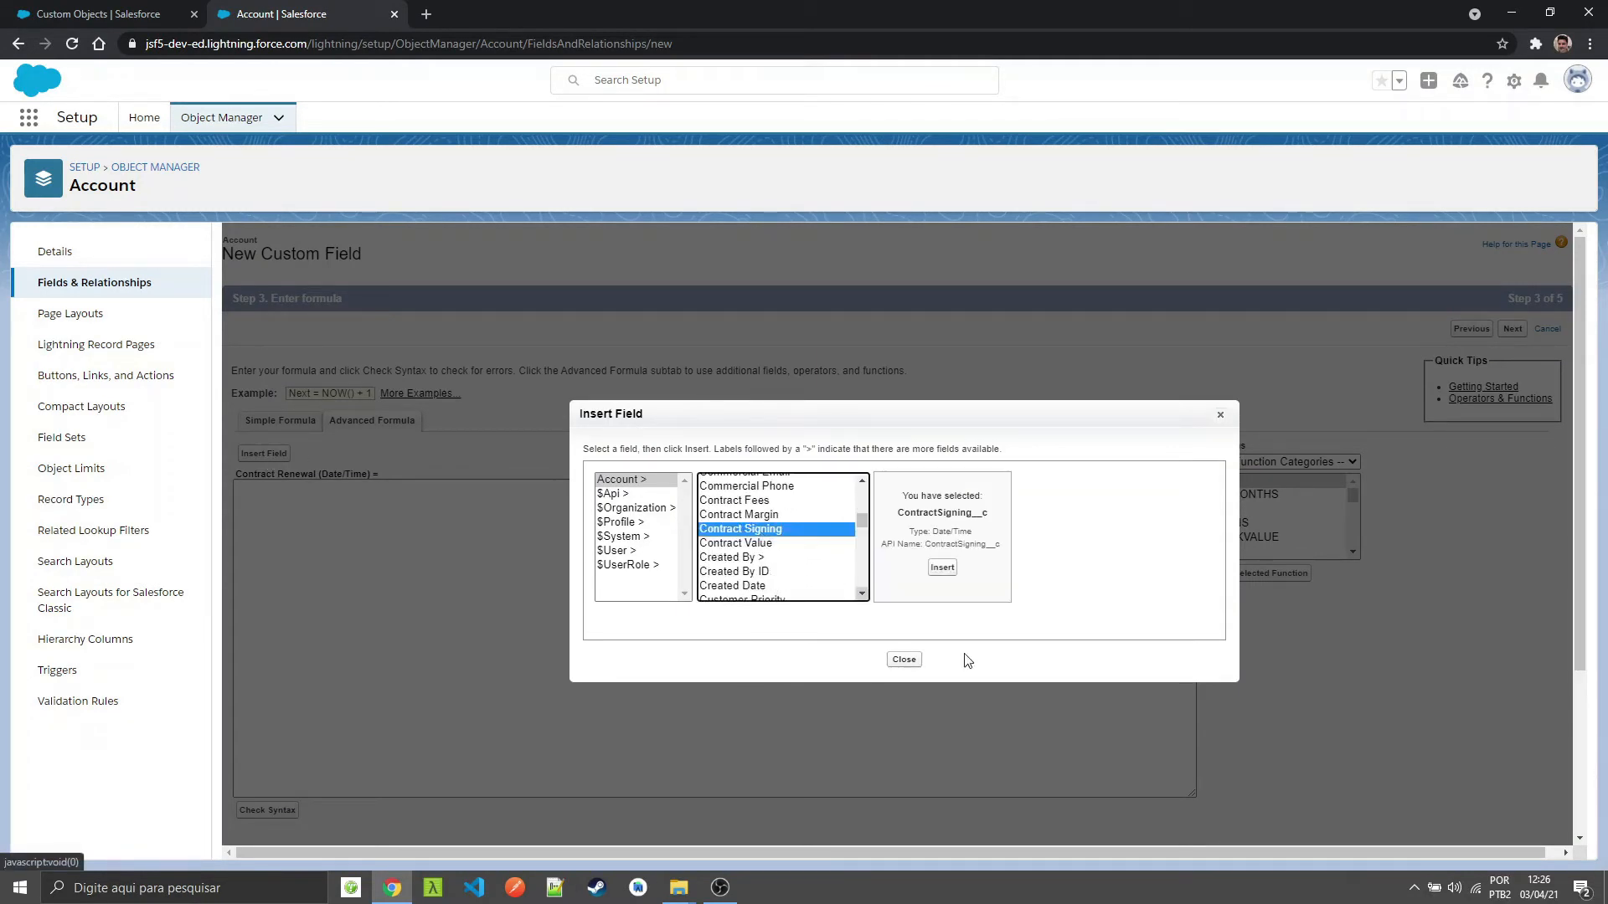
pyautogui.click(942, 568)
# Step: Insert the ADDMONTHS function at the start of the formula and cut the ContractSigning__c reference behind it
pyautogui.press('Home')
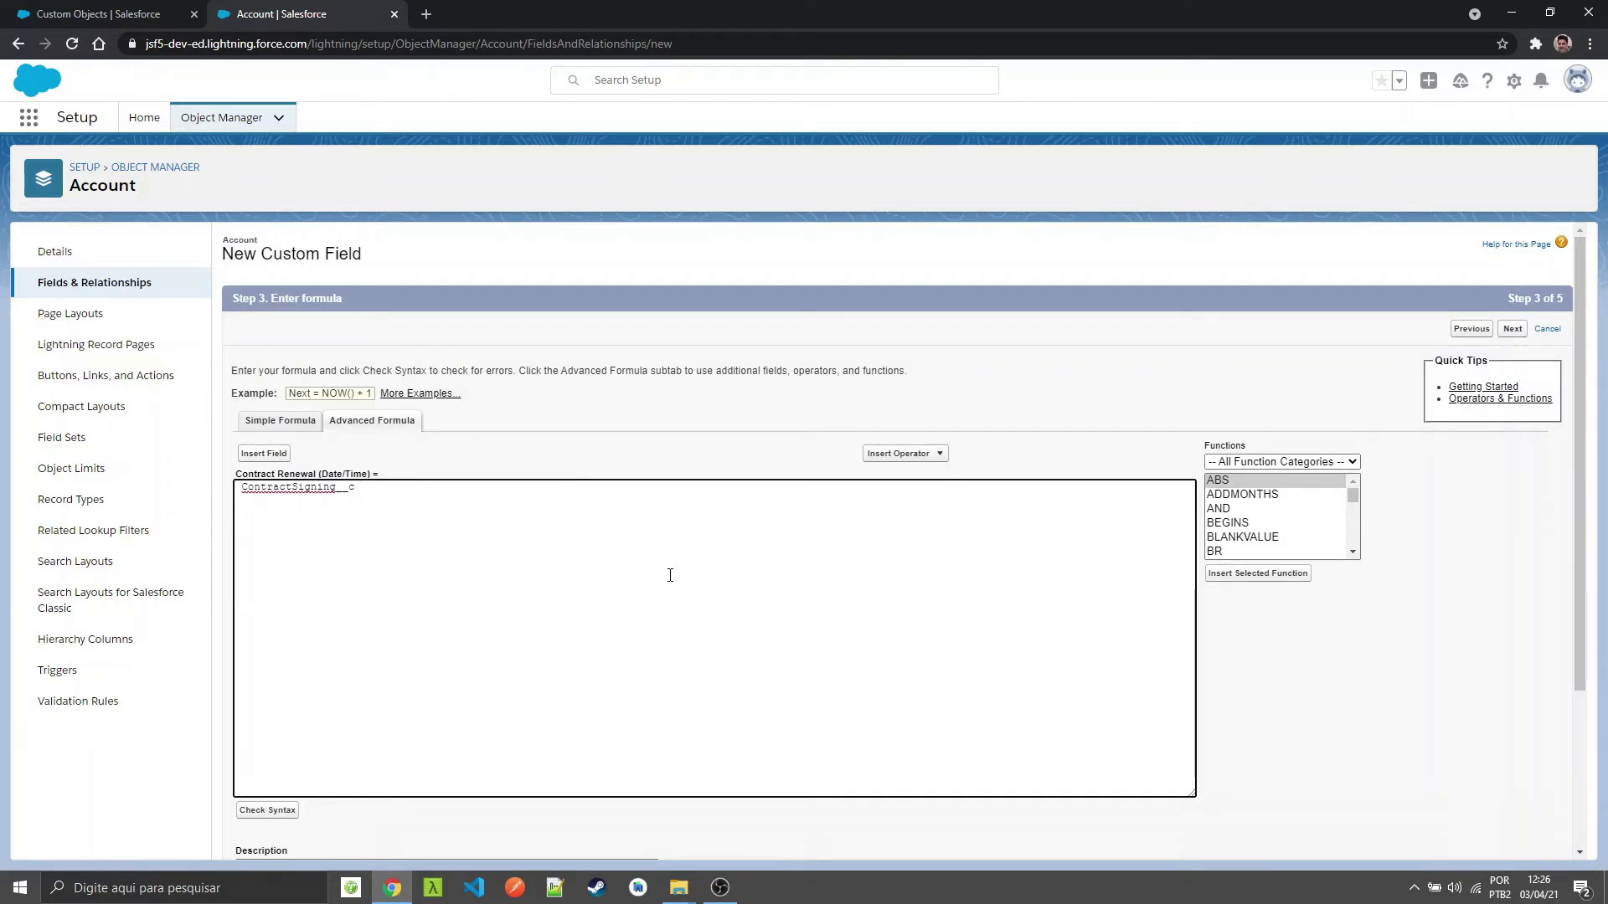
pyautogui.doubleClick(1242, 494)
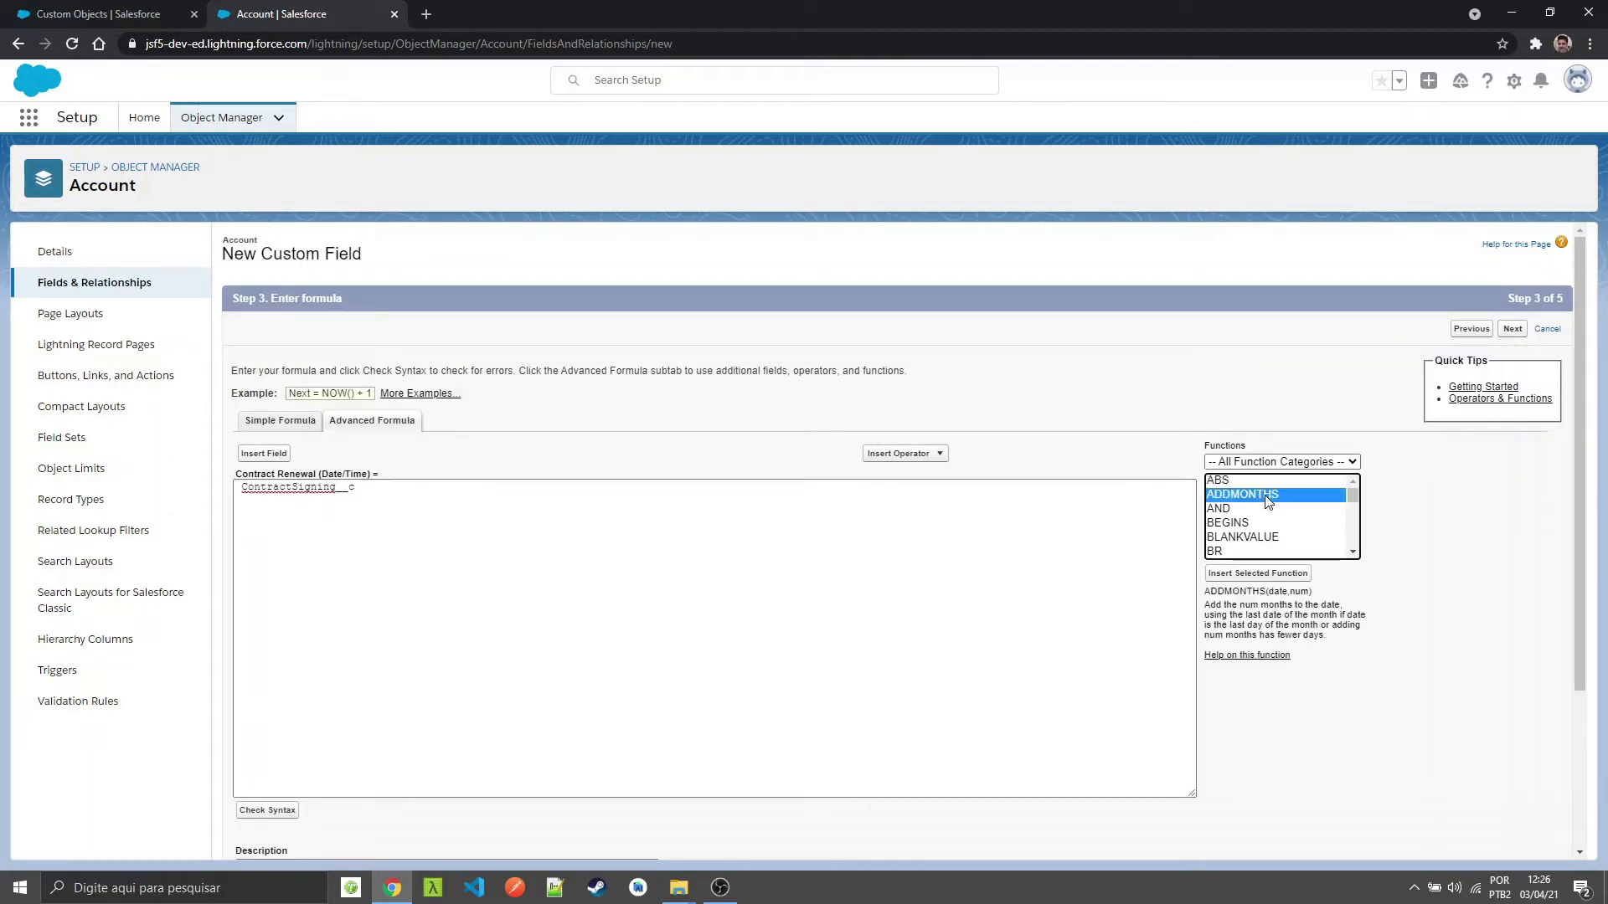
pyautogui.doubleClick(420, 487)
pyautogui.hotkey('ctrl', 'c')
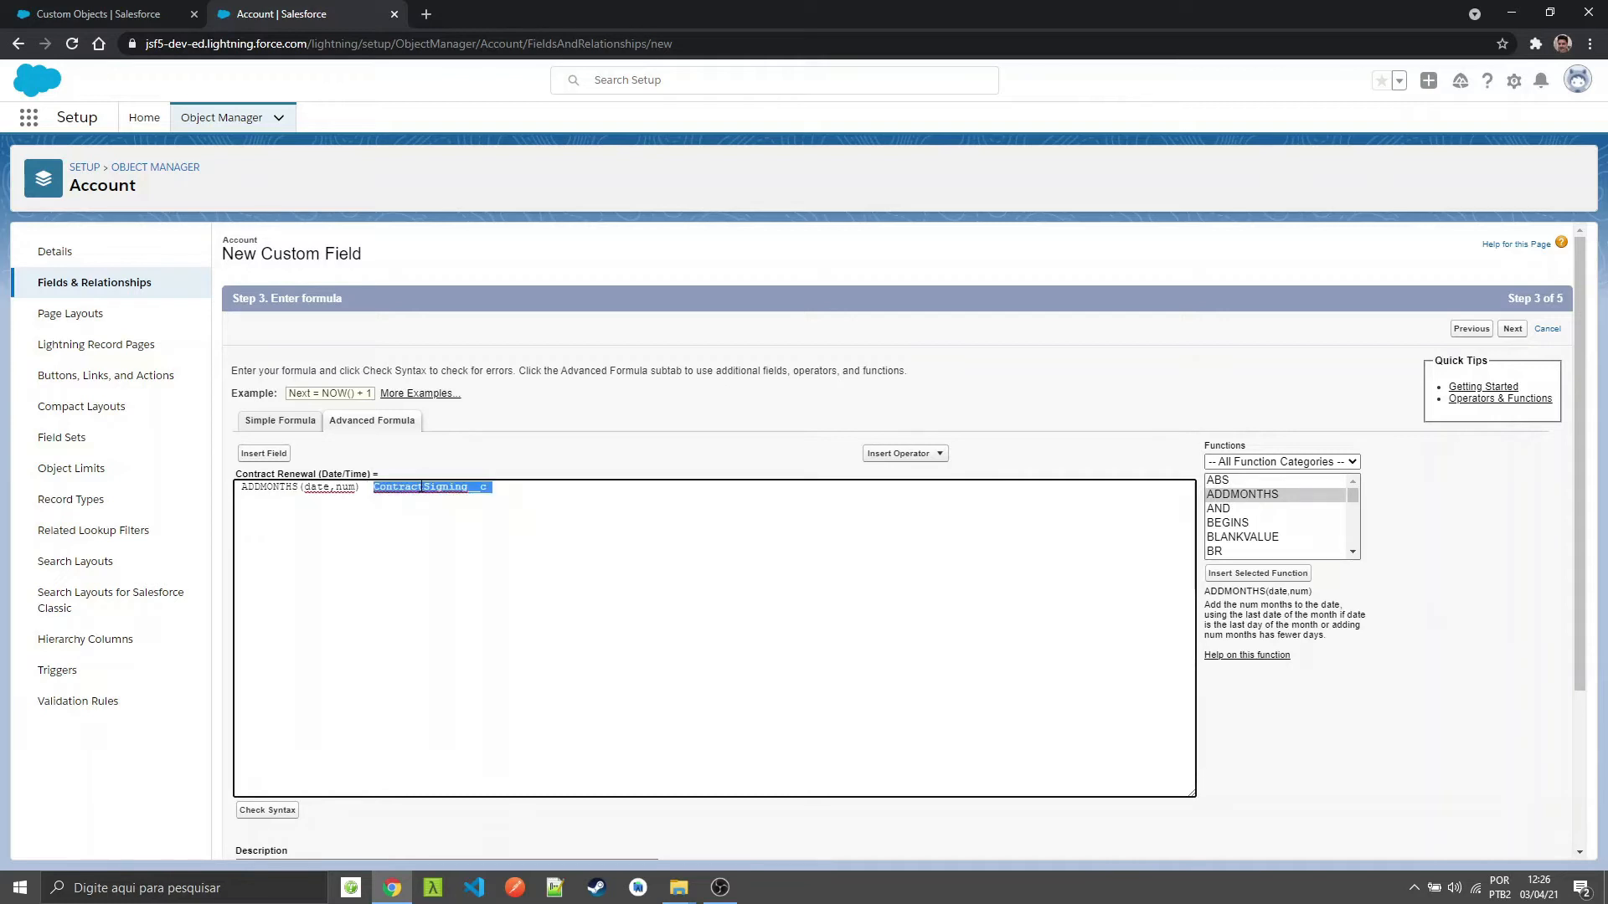
pyautogui.press('BackSpace')
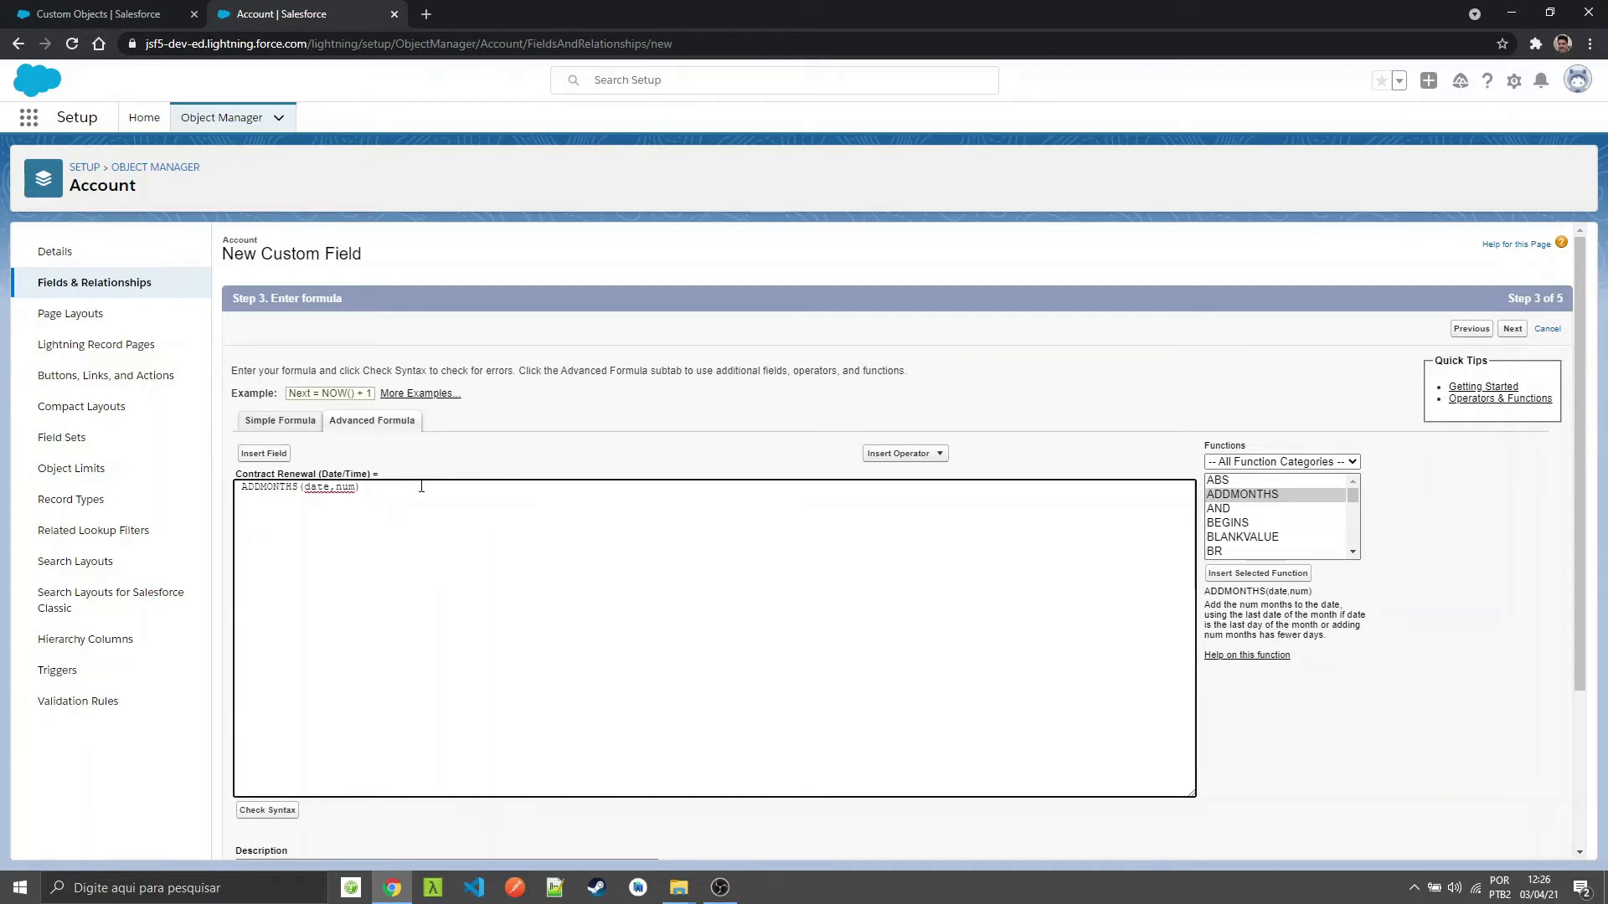
# Step: Set the ADDMONTHS arguments to ContractSigning__c and 24, and check the formula's syntax
pyautogui.hotkey('ctrl', 'shift', 'Left')
pyautogui.hotkey('ctrl', 'v')
pyautogui.hotkey('ctrl', 'shift', 'Right')
pyautogui.write('24')
pyautogui.click(293, 814)
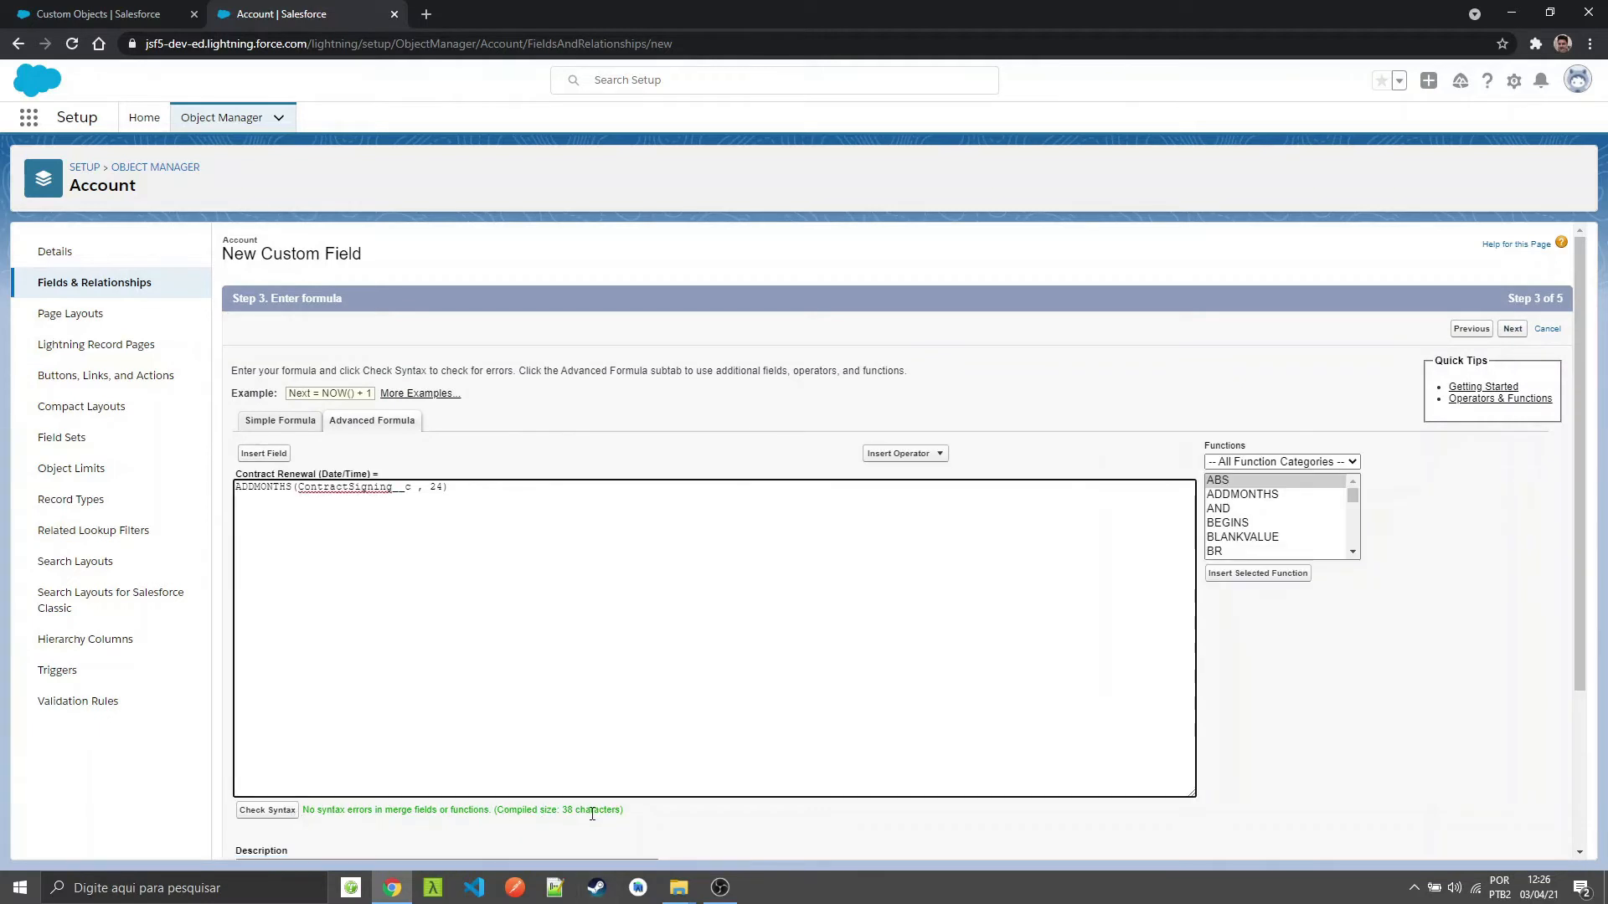
# Step: Make the Contract Renewal field visible to all profiles and continue to its page layouts
pyautogui.click(1508, 333)
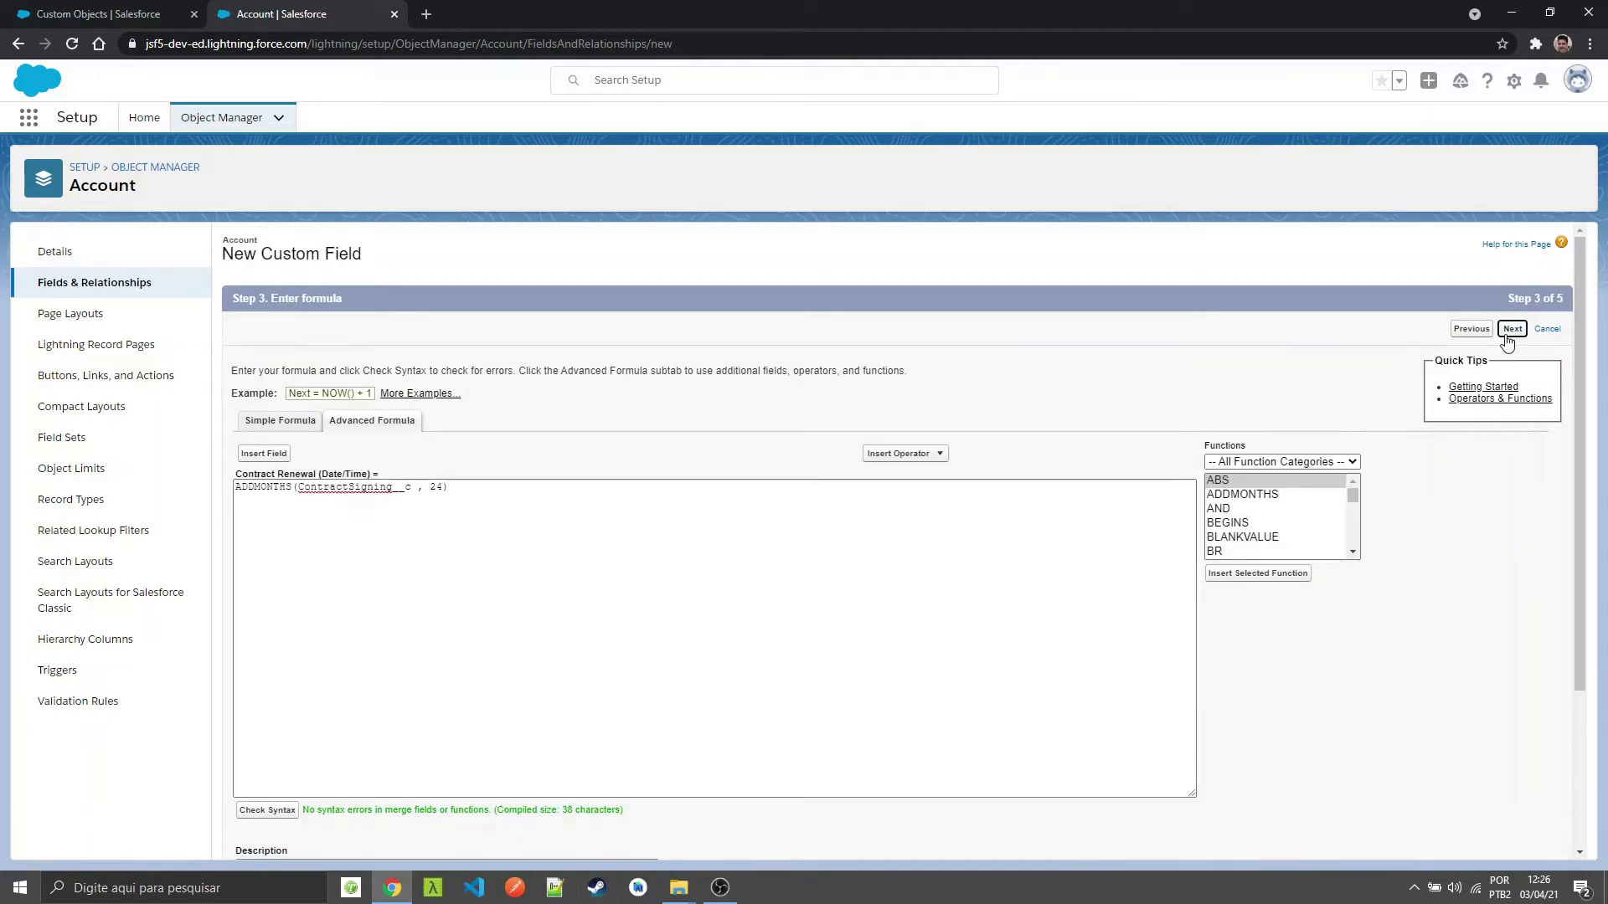
pyautogui.click(1174, 467)
pyautogui.click(1510, 336)
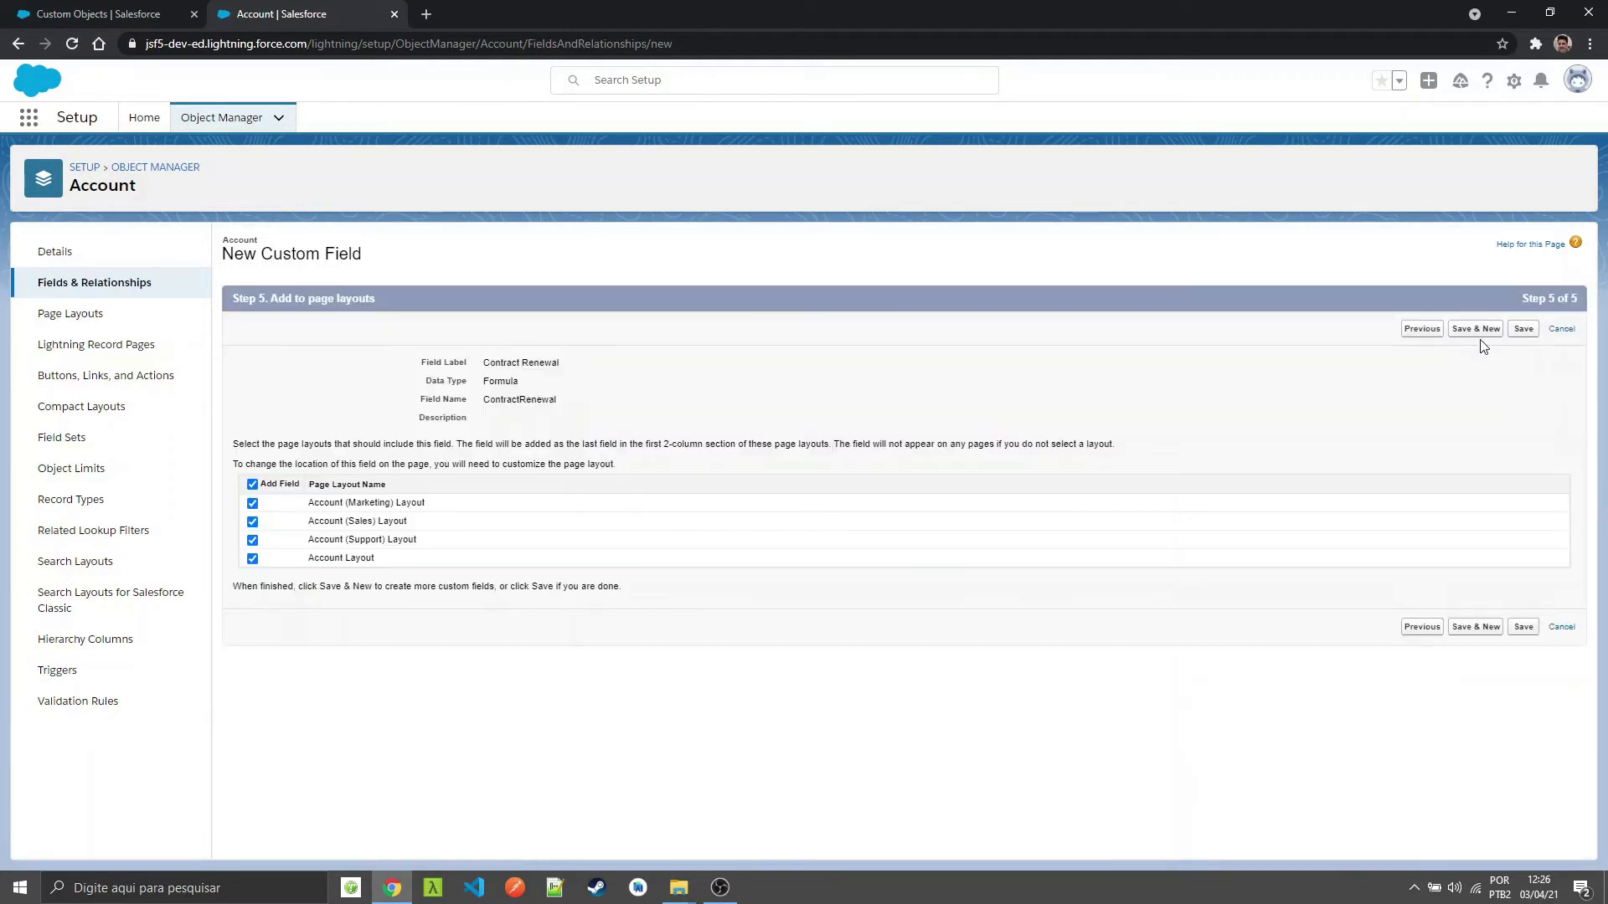
# Step: Check Contract Renewal against Contract Signing on the Custom Objects account record
pyautogui.click(74, 12)
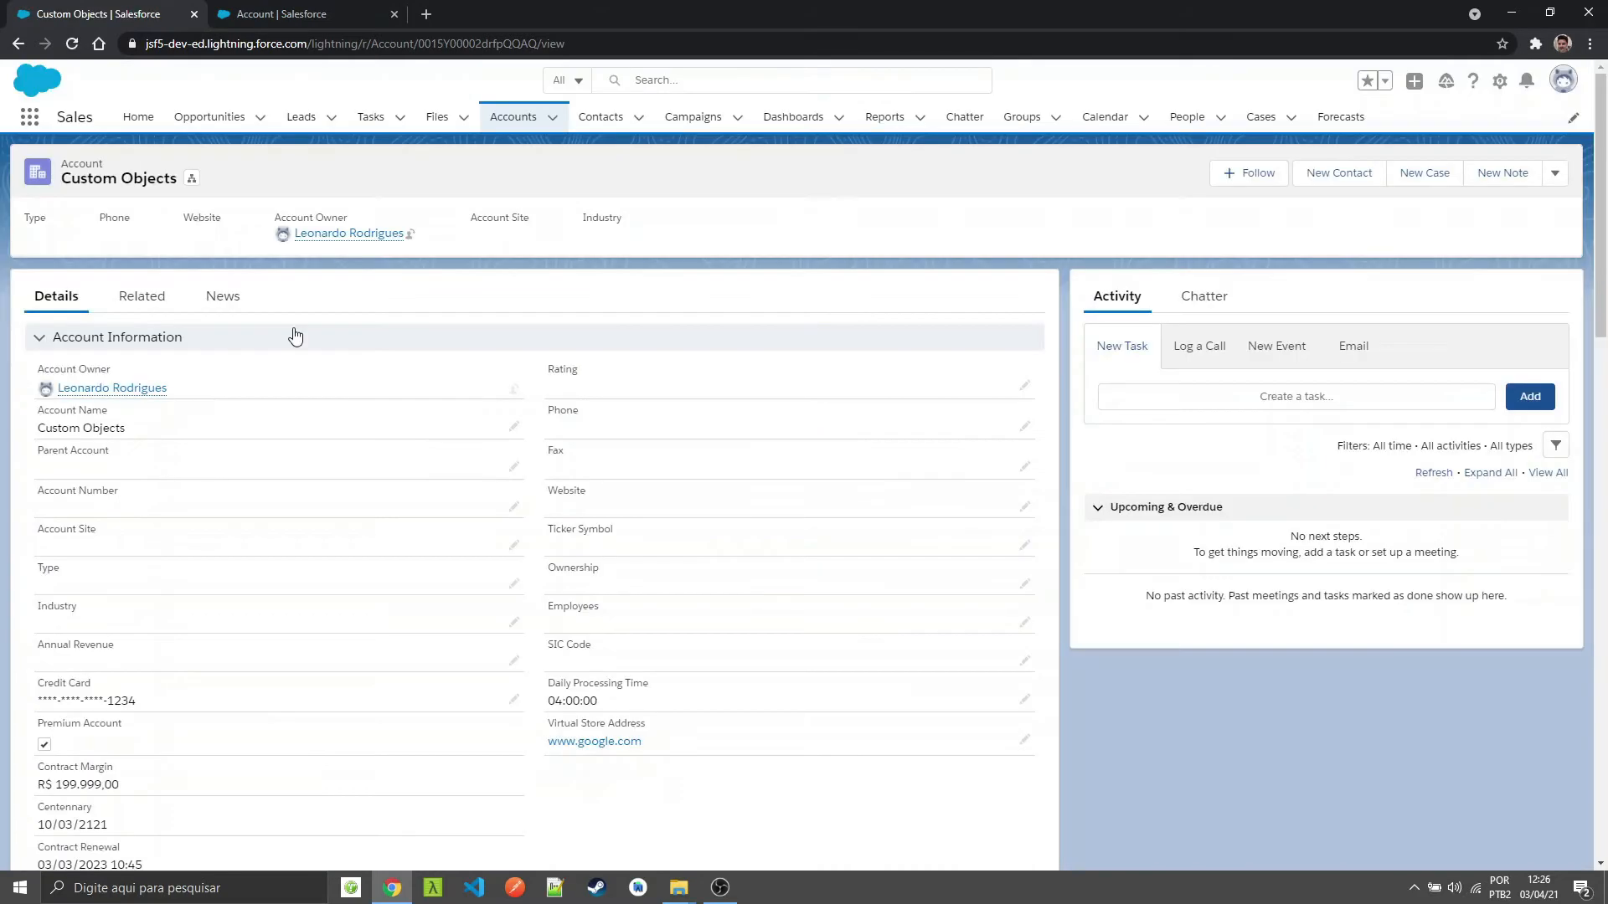
pyautogui.scroll(-2, 168, 636)
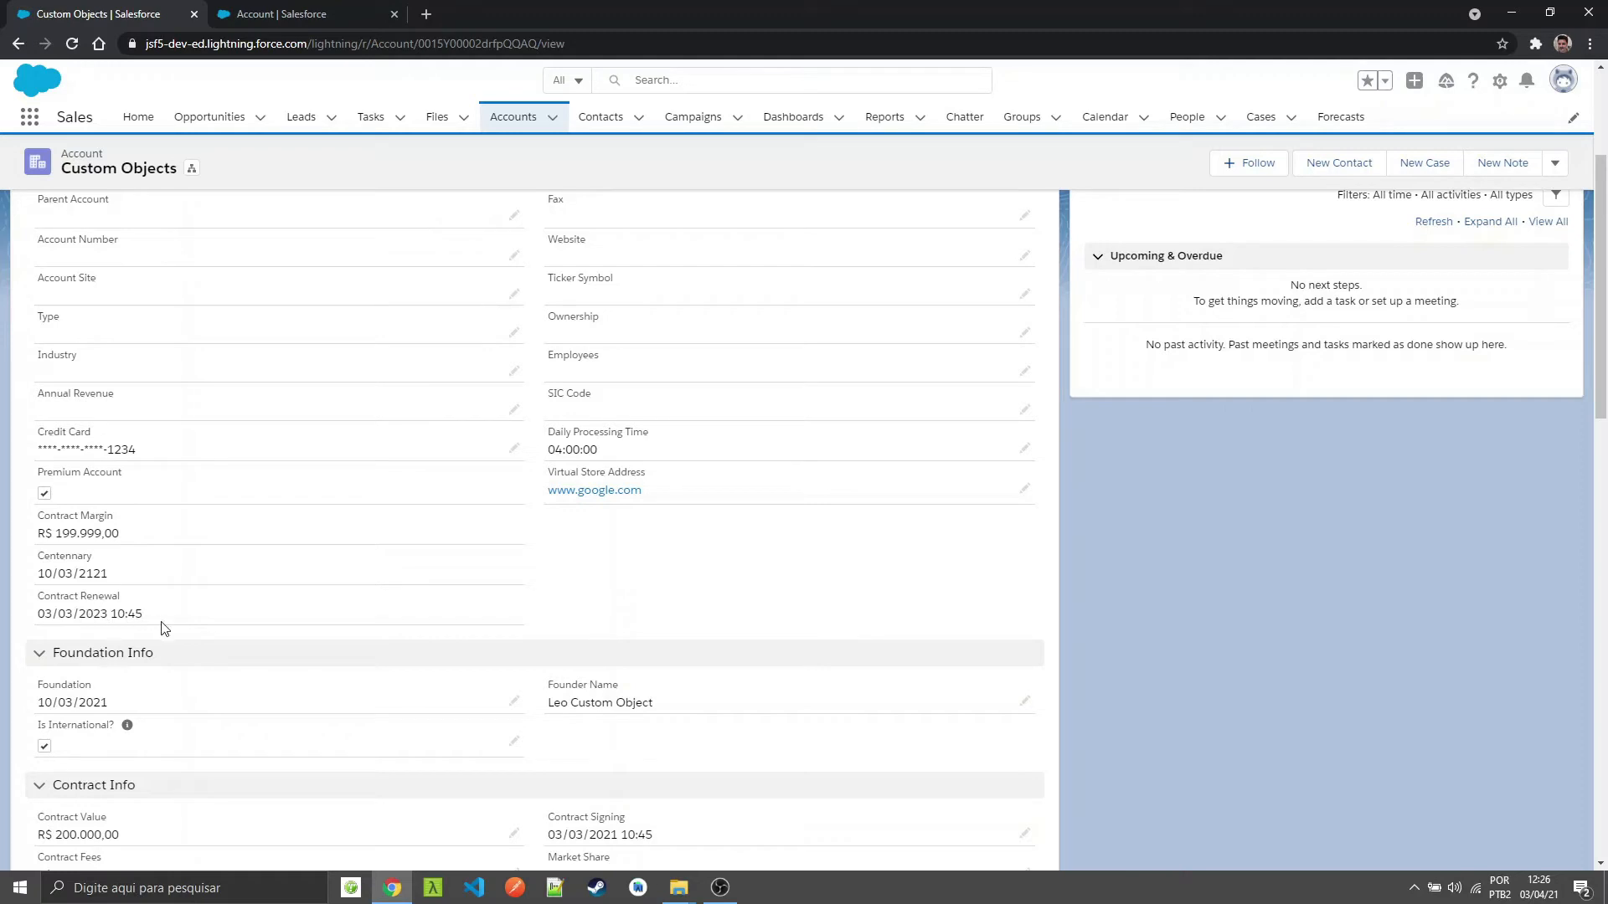
pyautogui.scroll(-1, 164, 628)
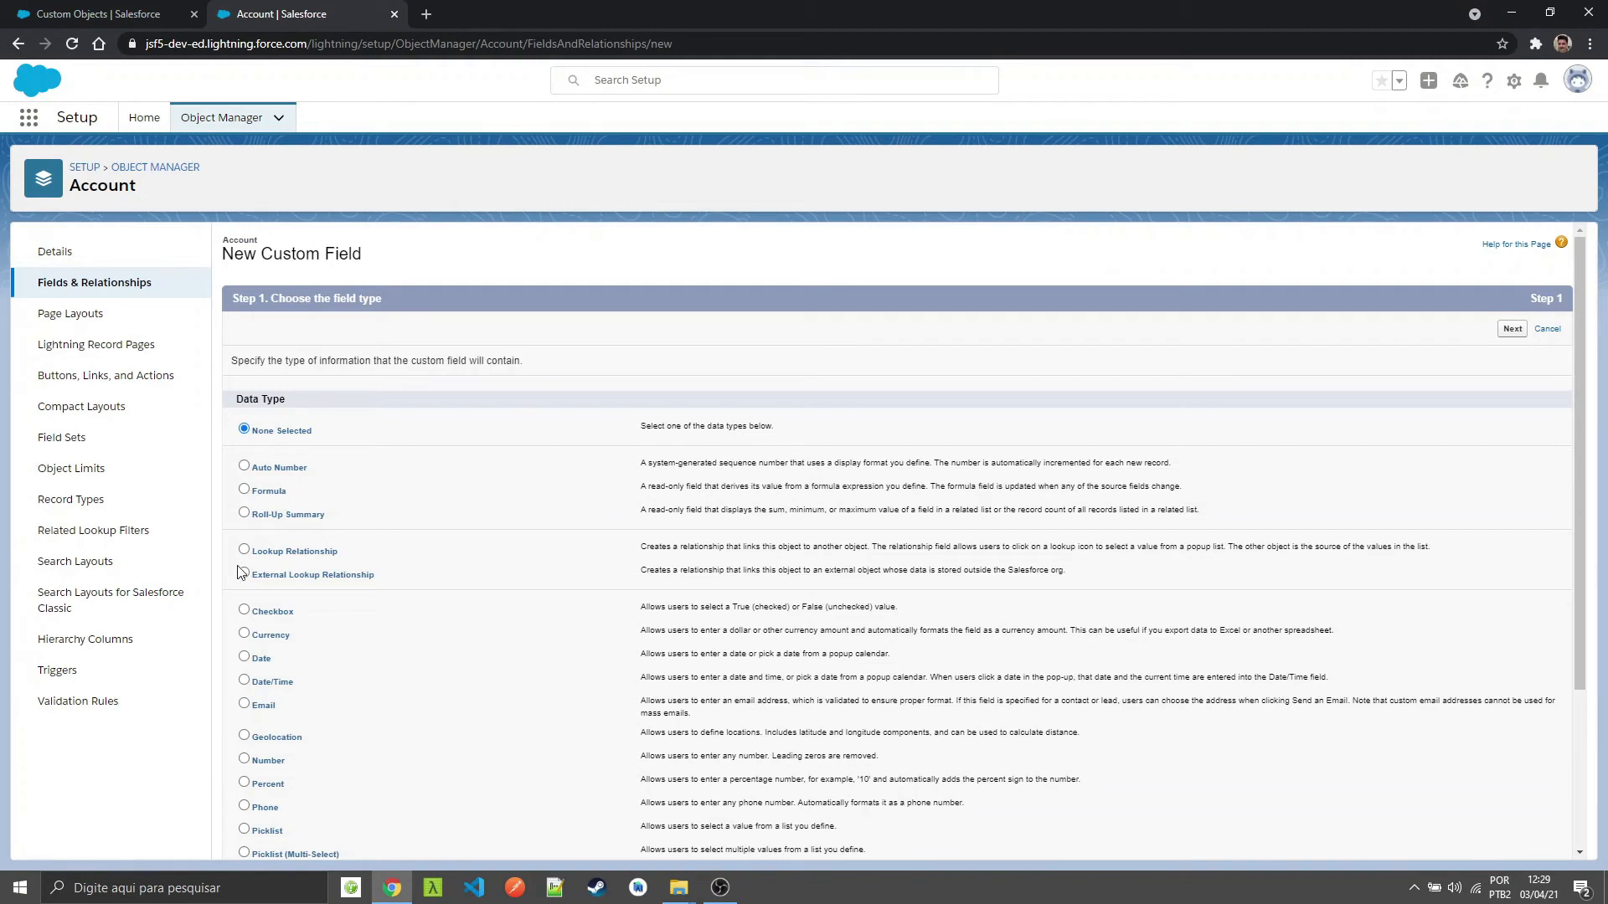
# Step: Start a new Account formula field labelled Days Since Signing with the field name DaysSinceSigning
pyautogui.click(261, 494)
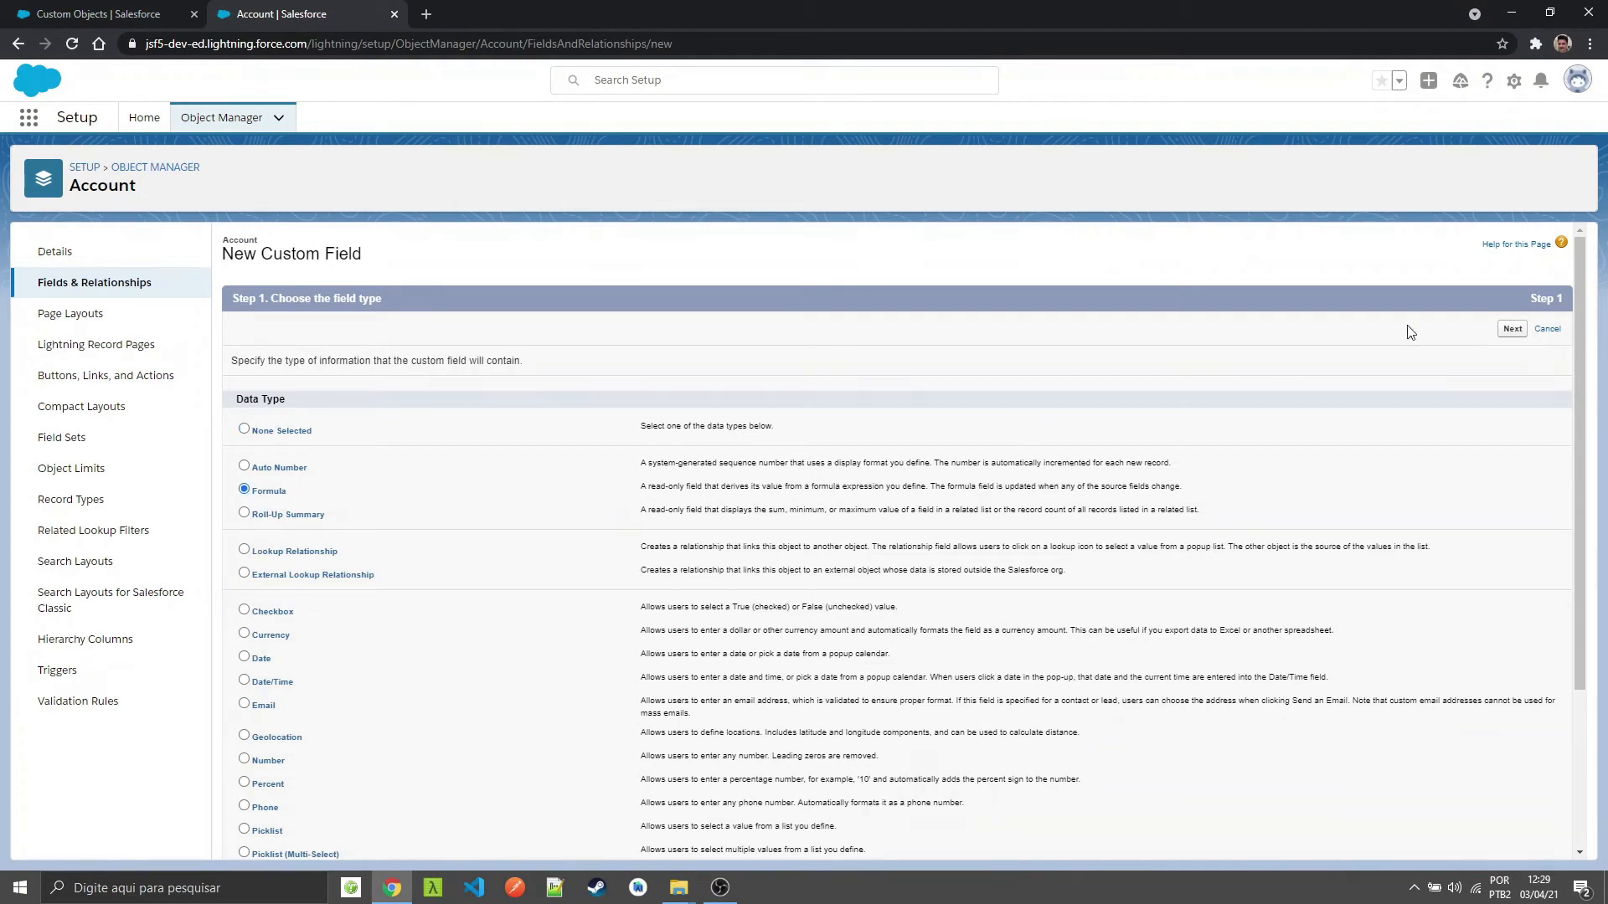
pyautogui.click(1507, 327)
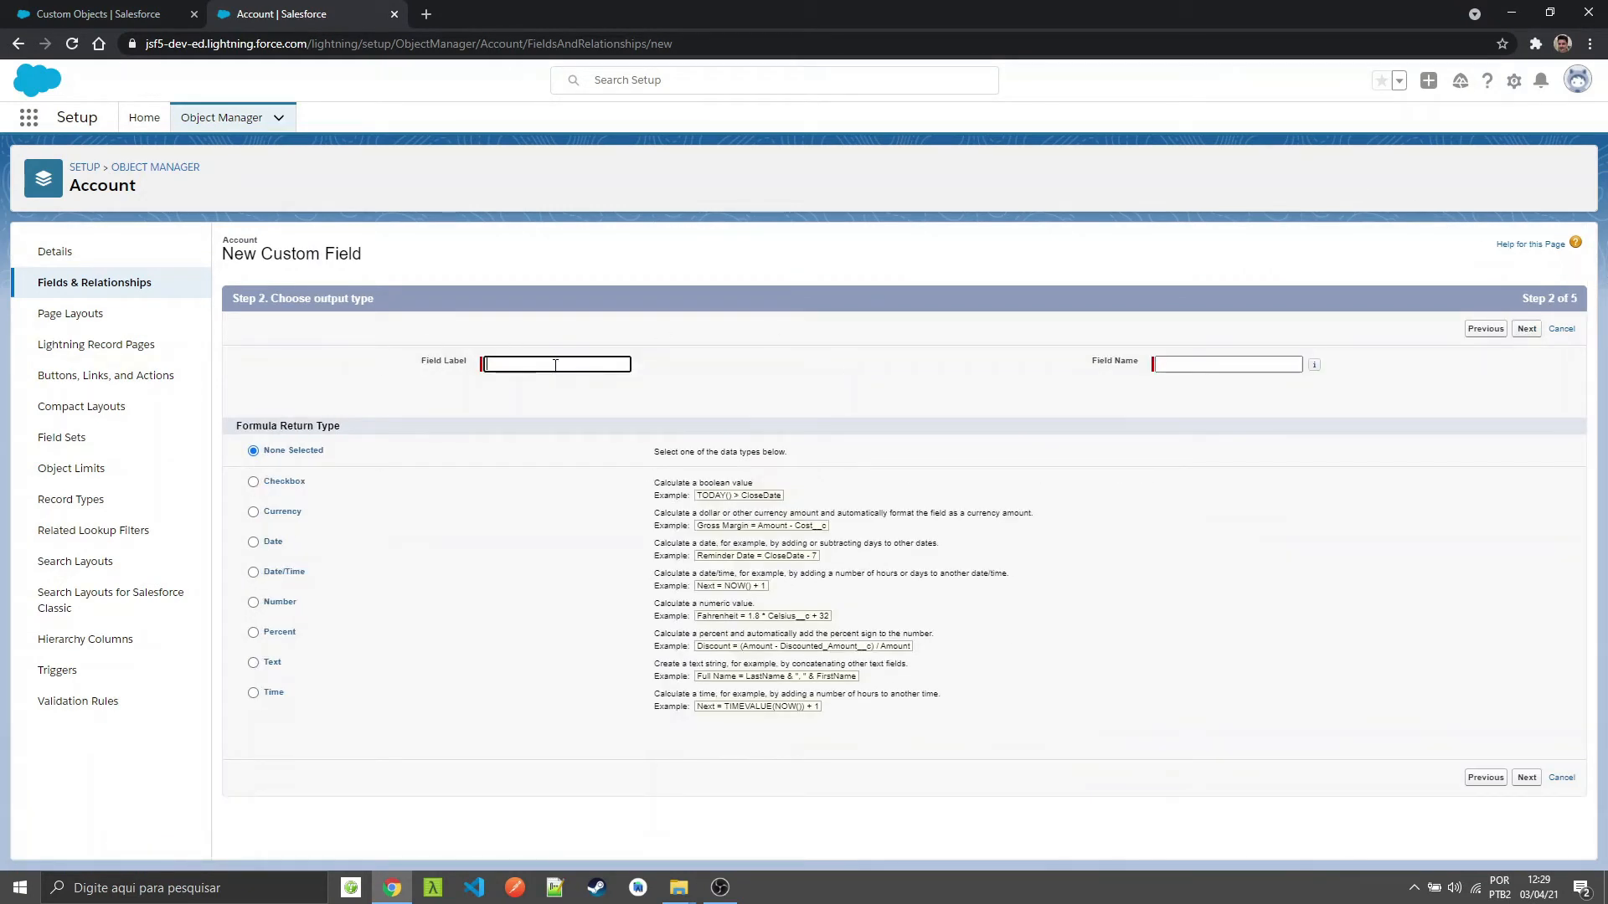
pyautogui.write('Days Since Signing')
pyautogui.press('Tab')
pyautogui.press('End')
pyautogui.press('Left')
pyautogui.press('Left')
pyautogui.press('Left')
pyautogui.press('BackSpace')
pyautogui.press('Left')
pyautogui.press('Left')
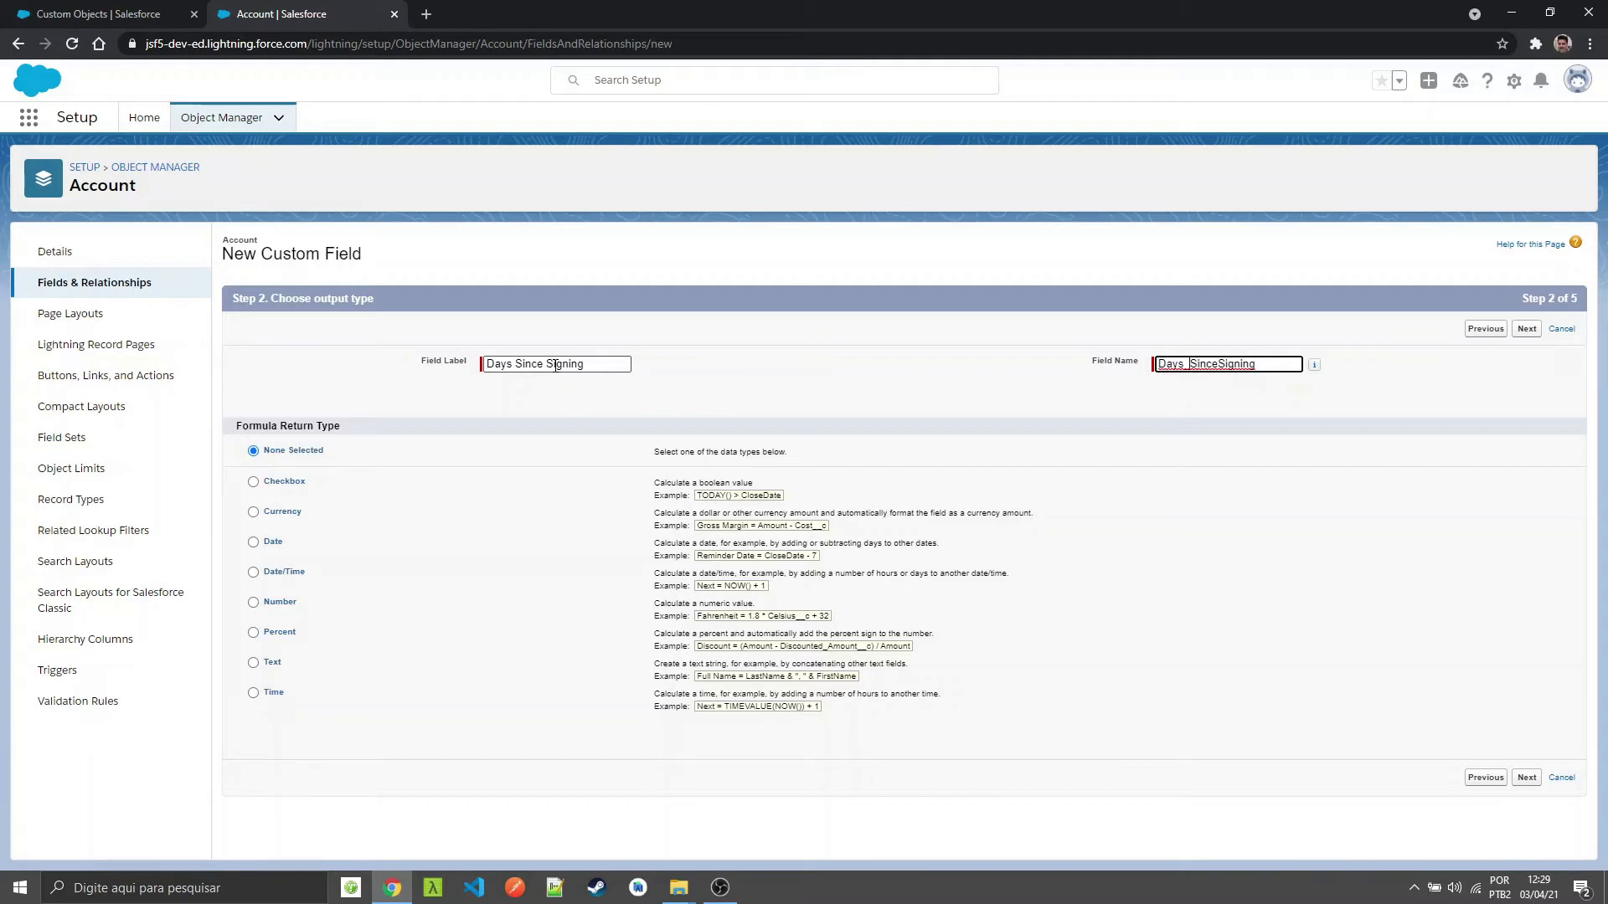
pyautogui.press('BackSpace')
# Step: Set the formula return type to Number with 0 decimal places and continue to the formula
pyautogui.click(282, 605)
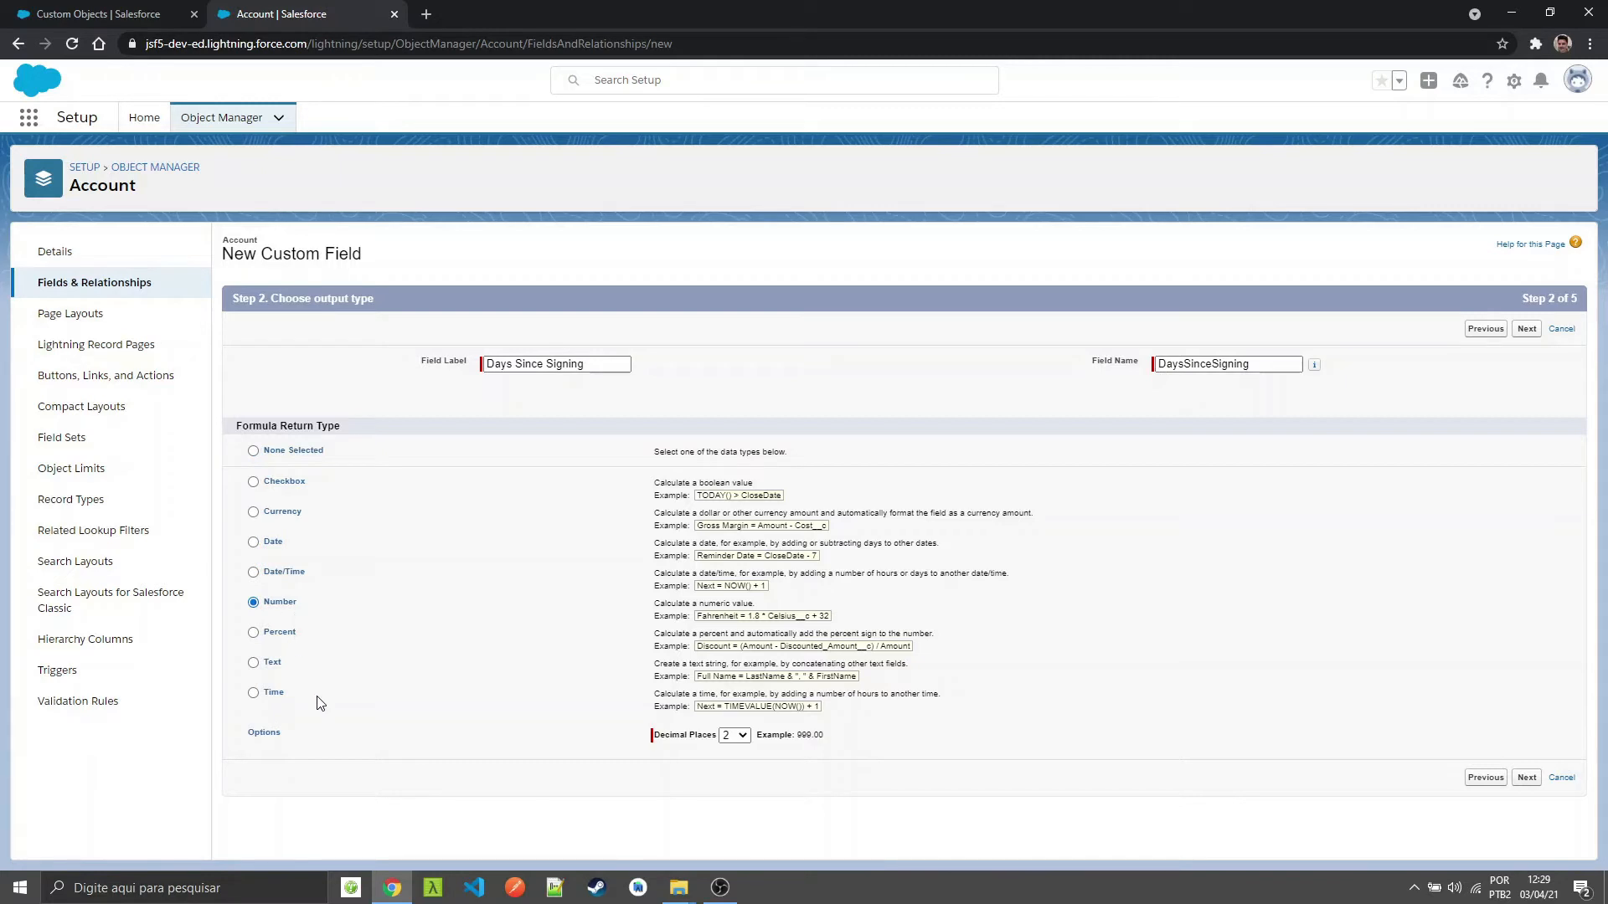
pyautogui.click(732, 736)
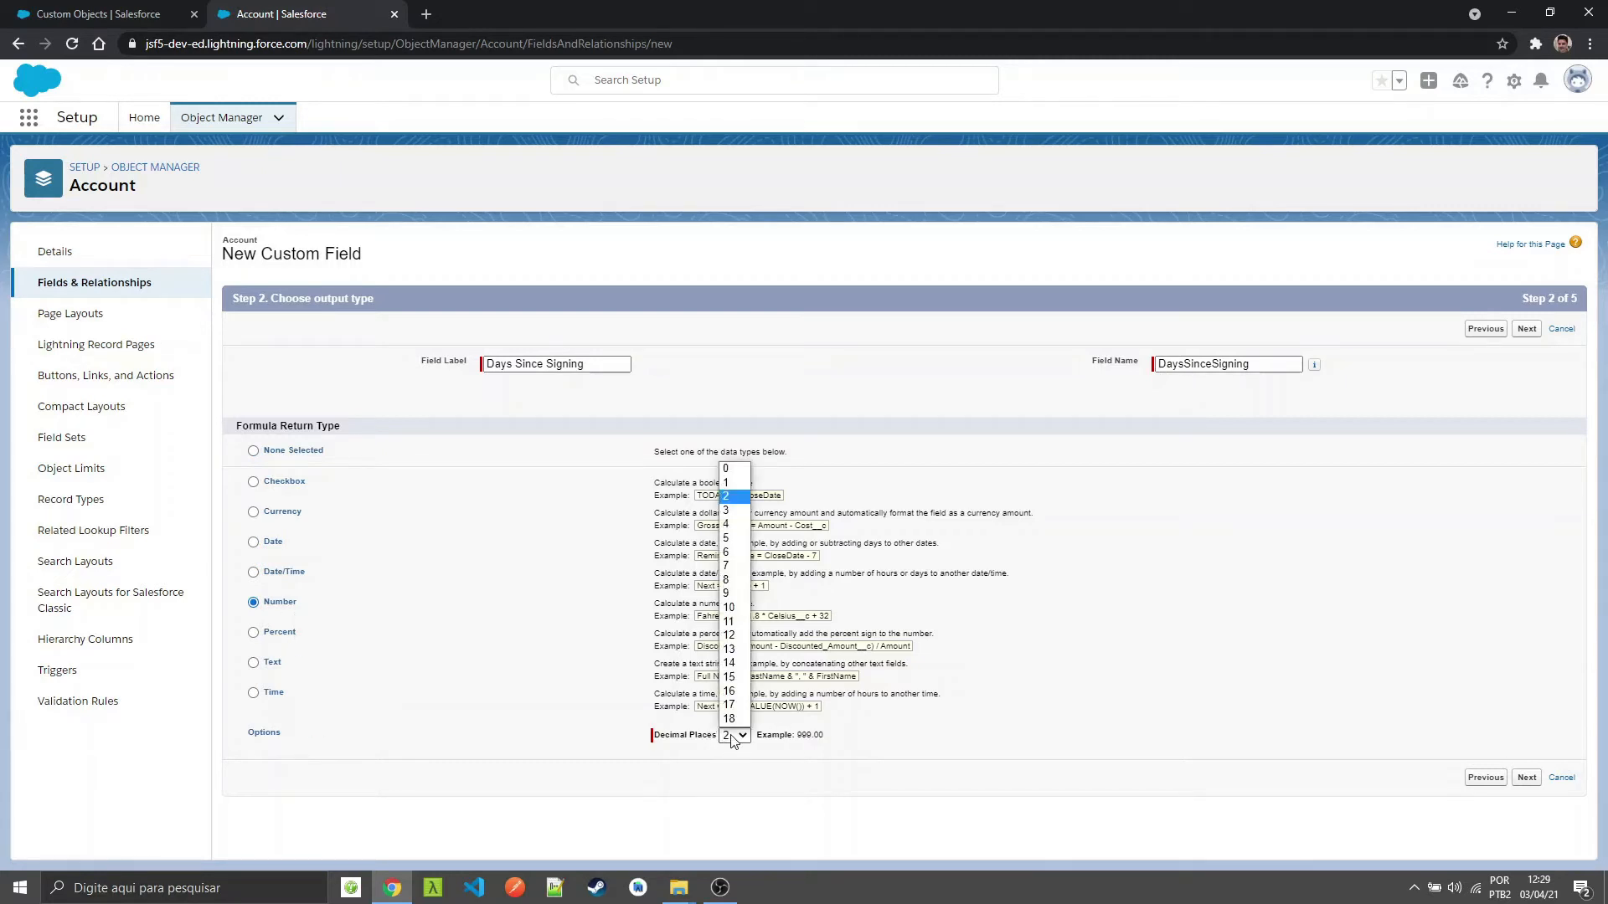
pyautogui.click(745, 470)
pyautogui.click(1537, 335)
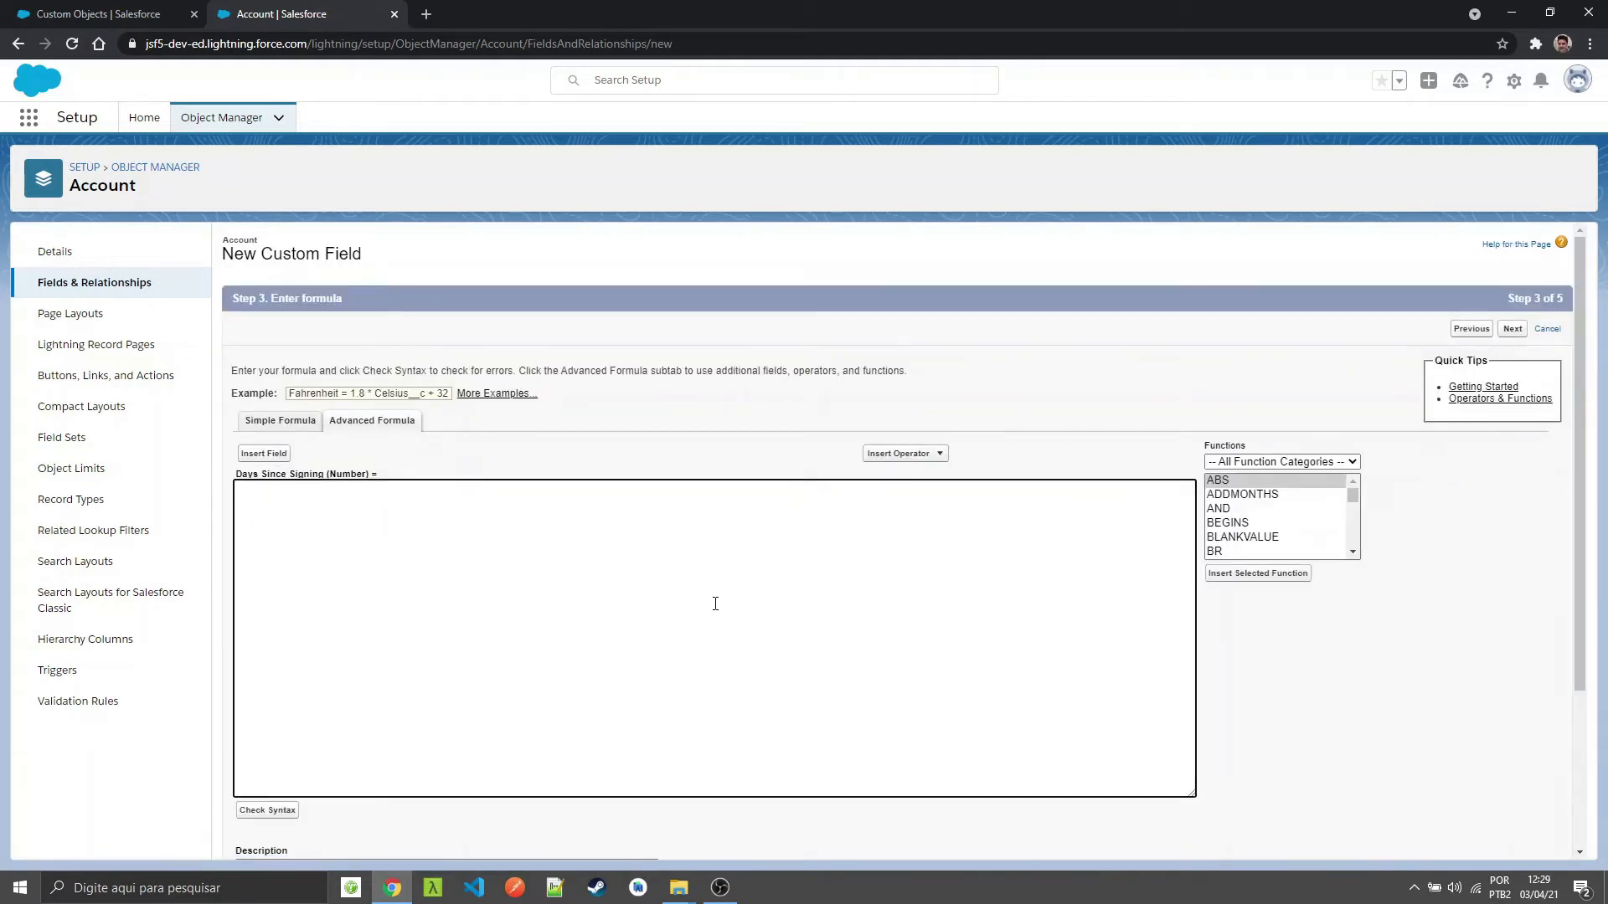
# Step: Build the Days Since Signing formula as TODAY() minus the inserted Contract Signing field
pyautogui.click(265, 454)
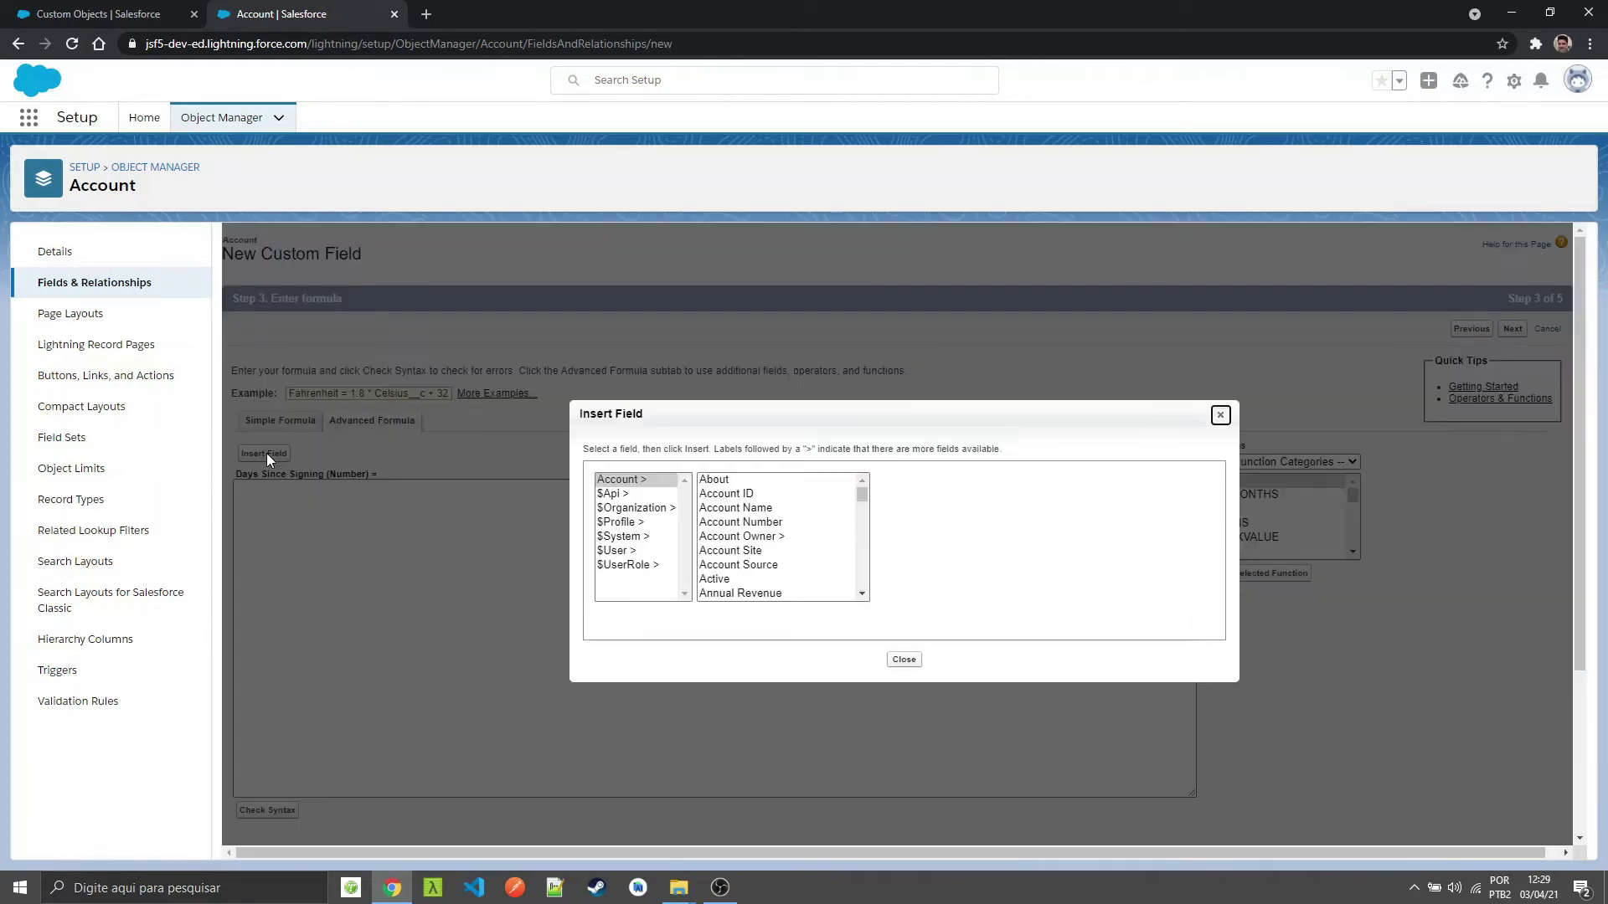
pyautogui.scroll(-3, 772, 548)
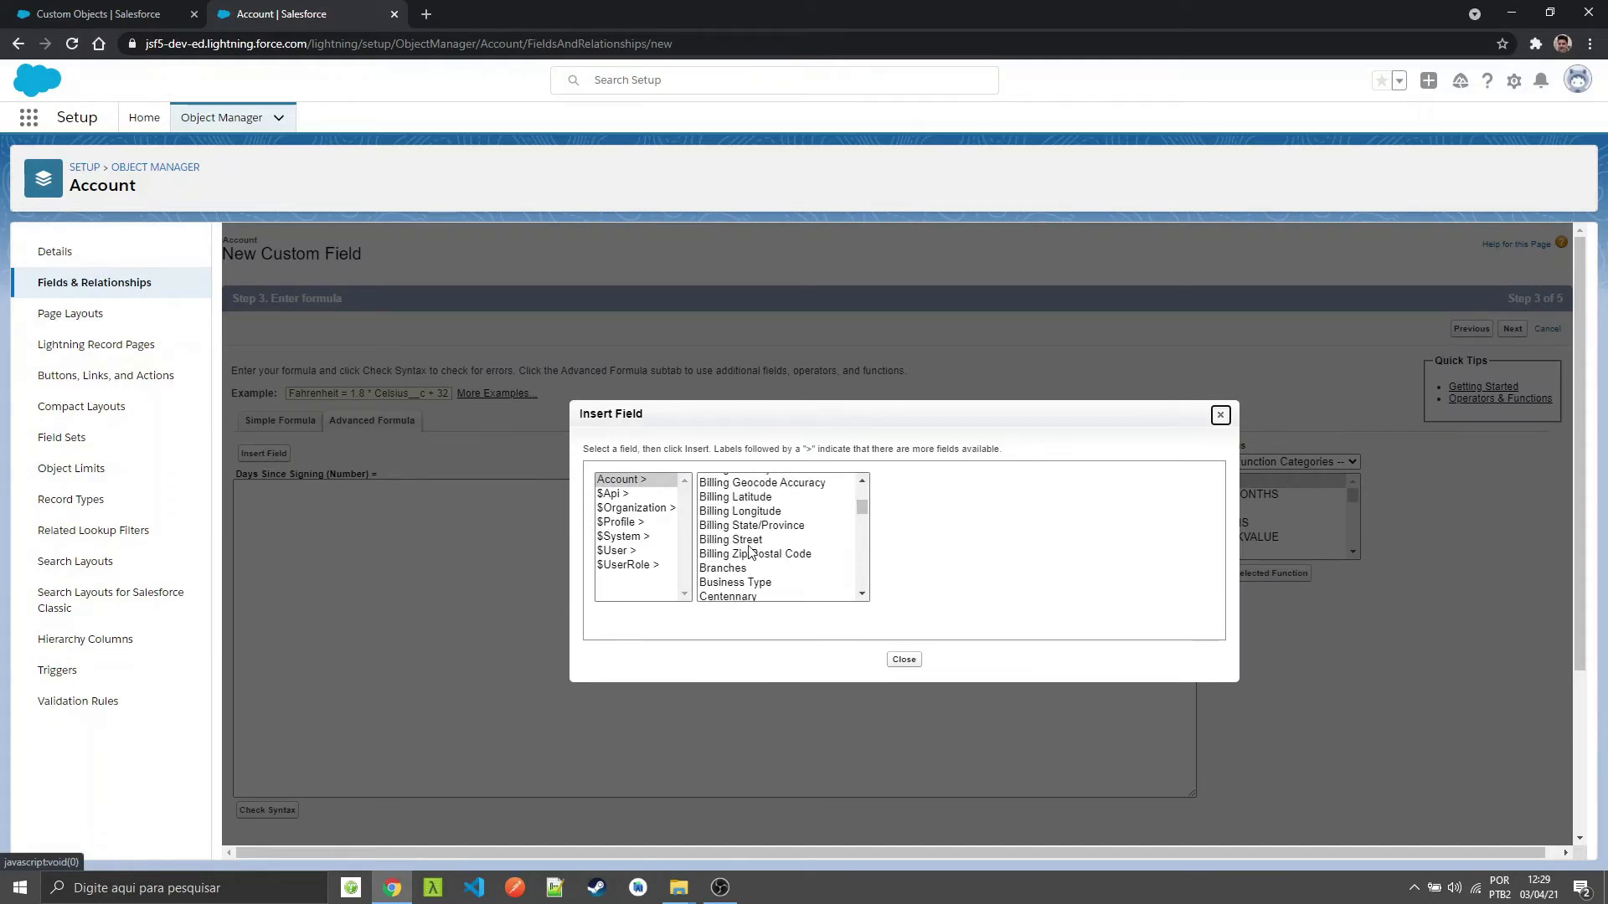
pyautogui.scroll(-2, 780, 552)
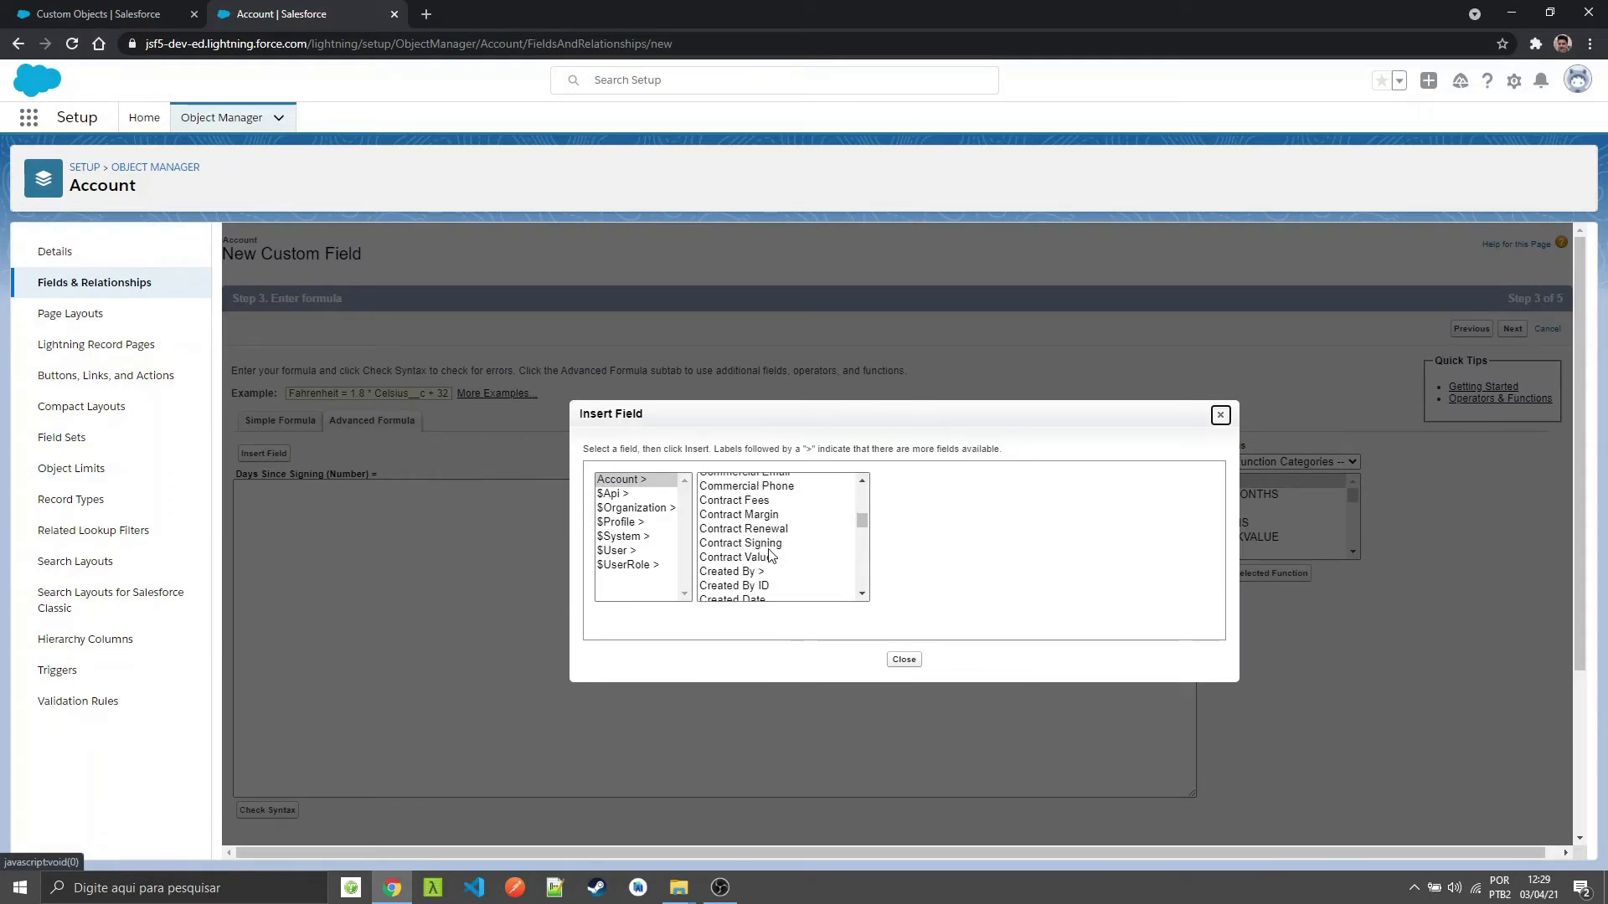
pyautogui.click(769, 546)
pyautogui.click(948, 573)
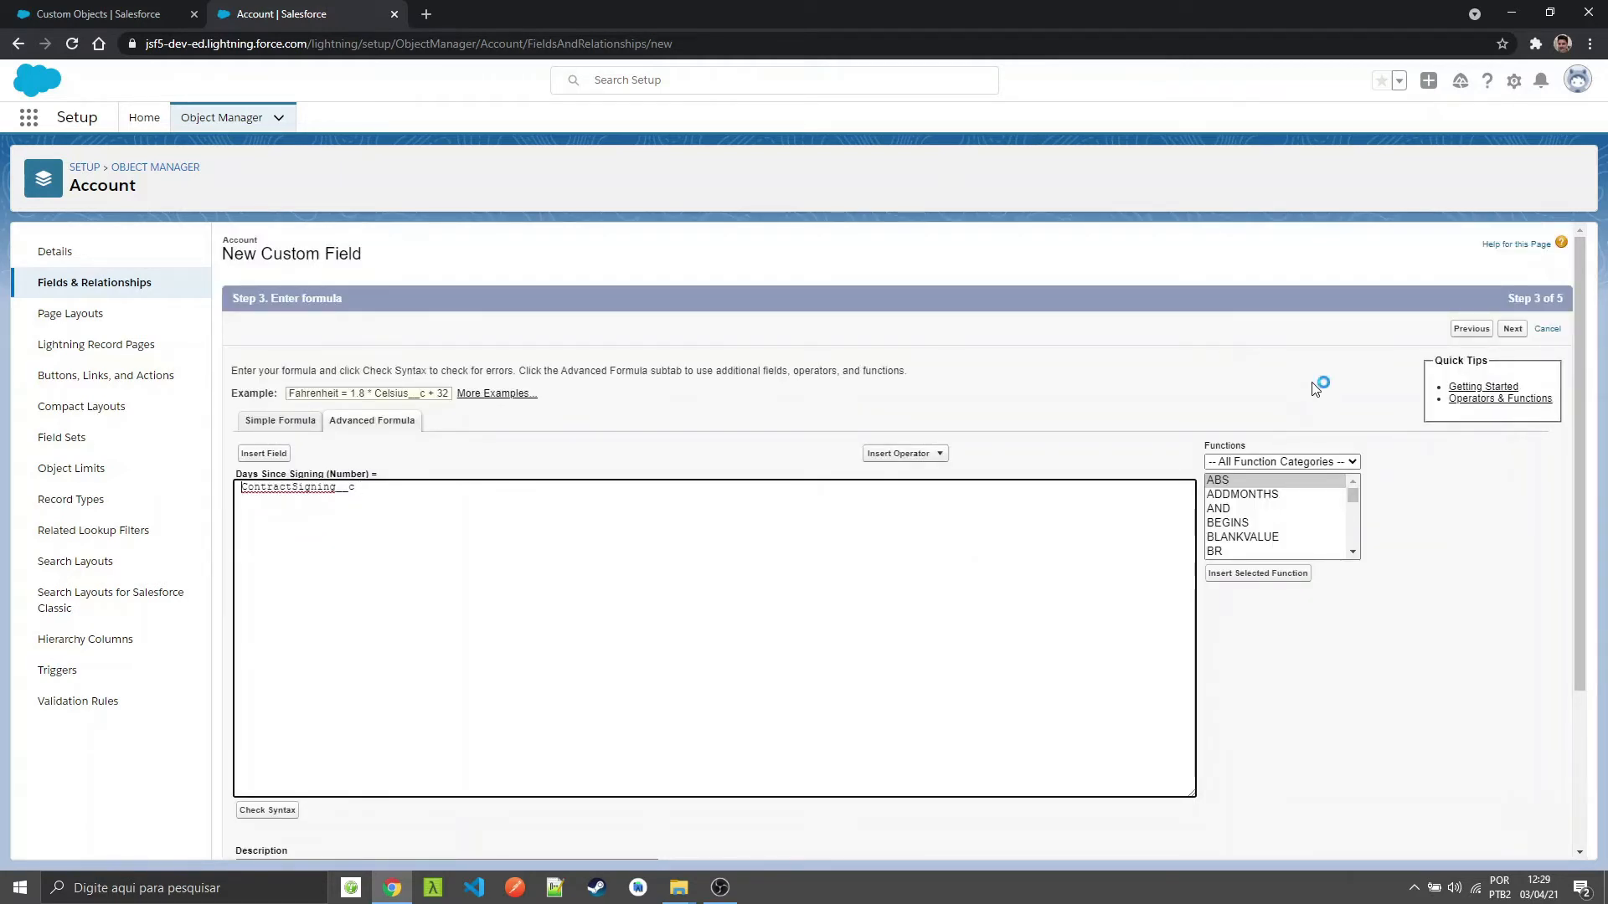
pyautogui.write('TODAY() - ')
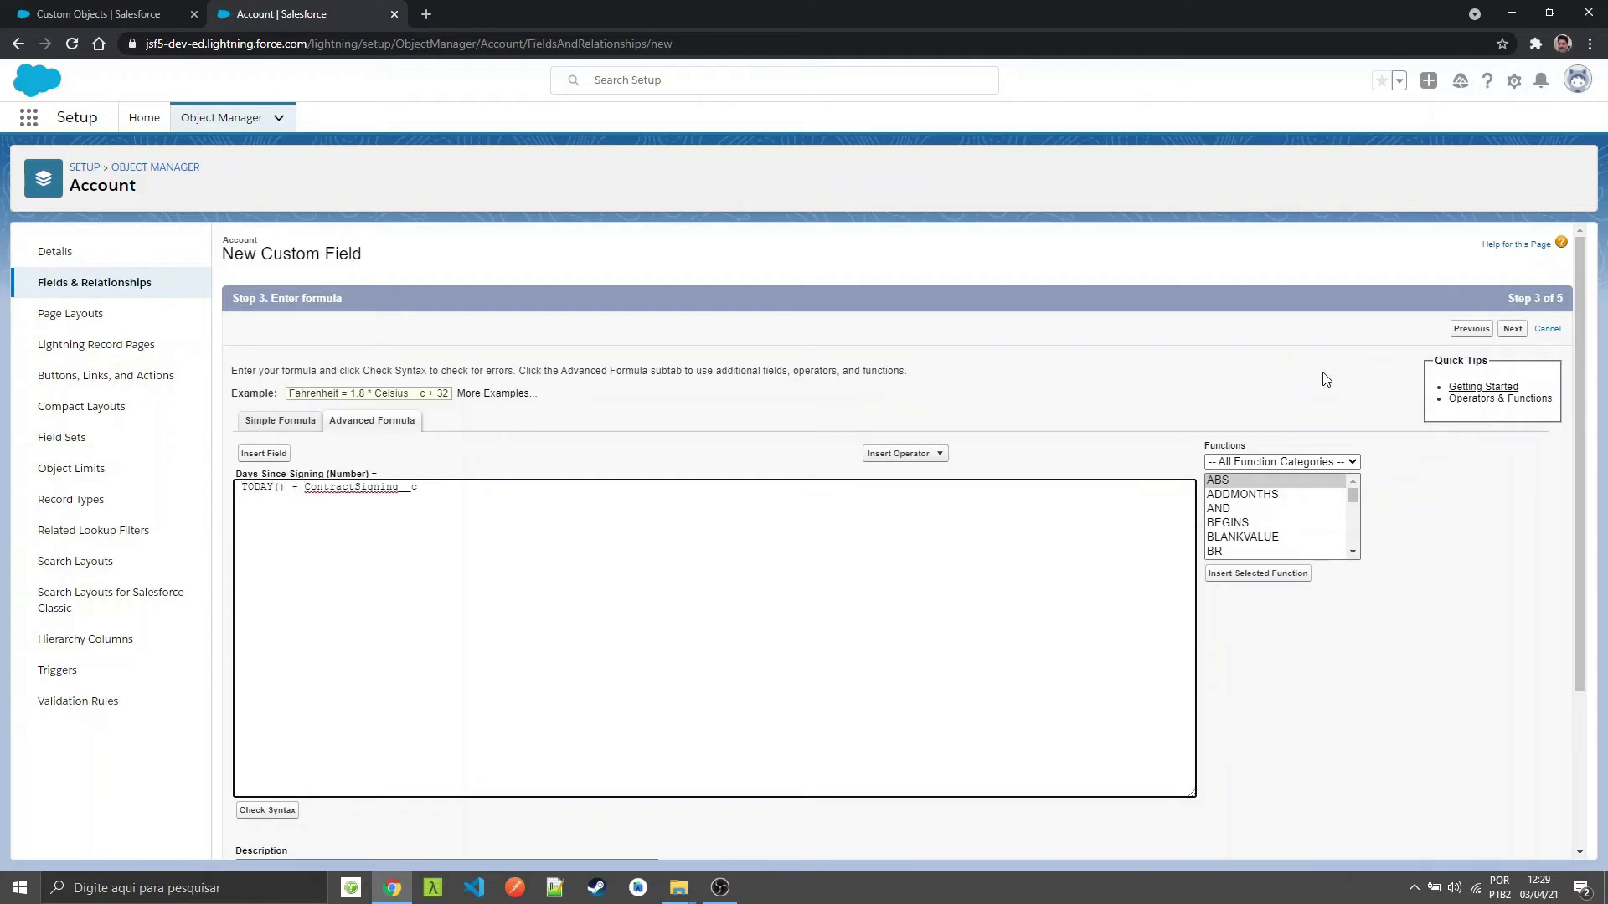
# Step: Wrap ContractSigning__c in DATEVALUE() in the formula and check its syntax
pyautogui.write('DATEVALUE(')
pyautogui.press('BackSpace')
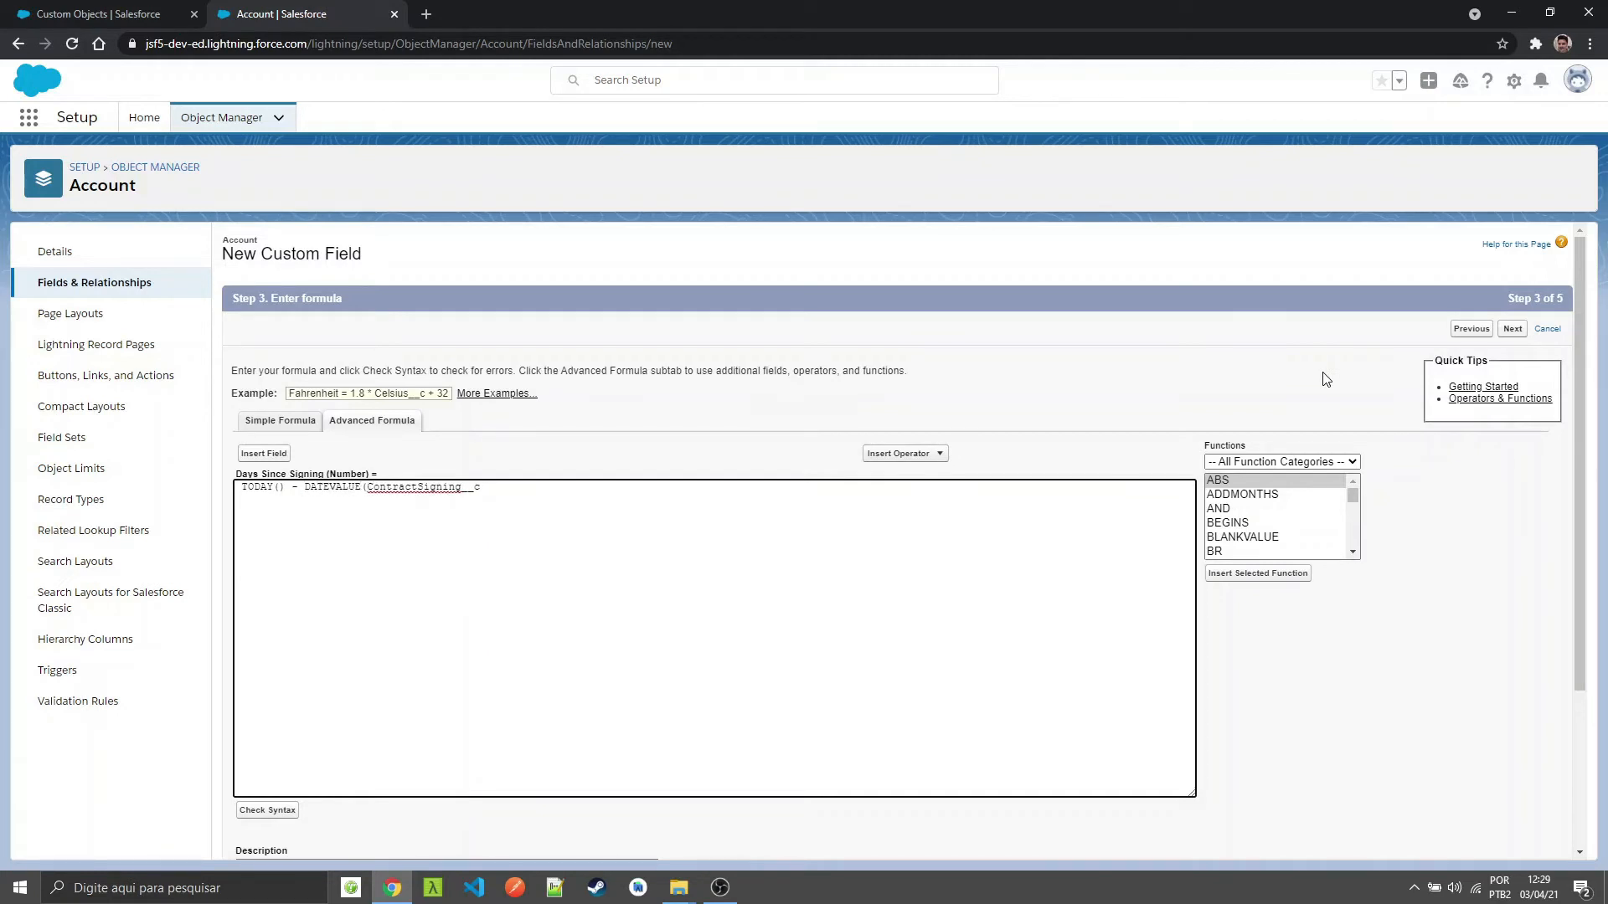
pyautogui.press('End')
pyautogui.write(')')
pyautogui.click(269, 811)
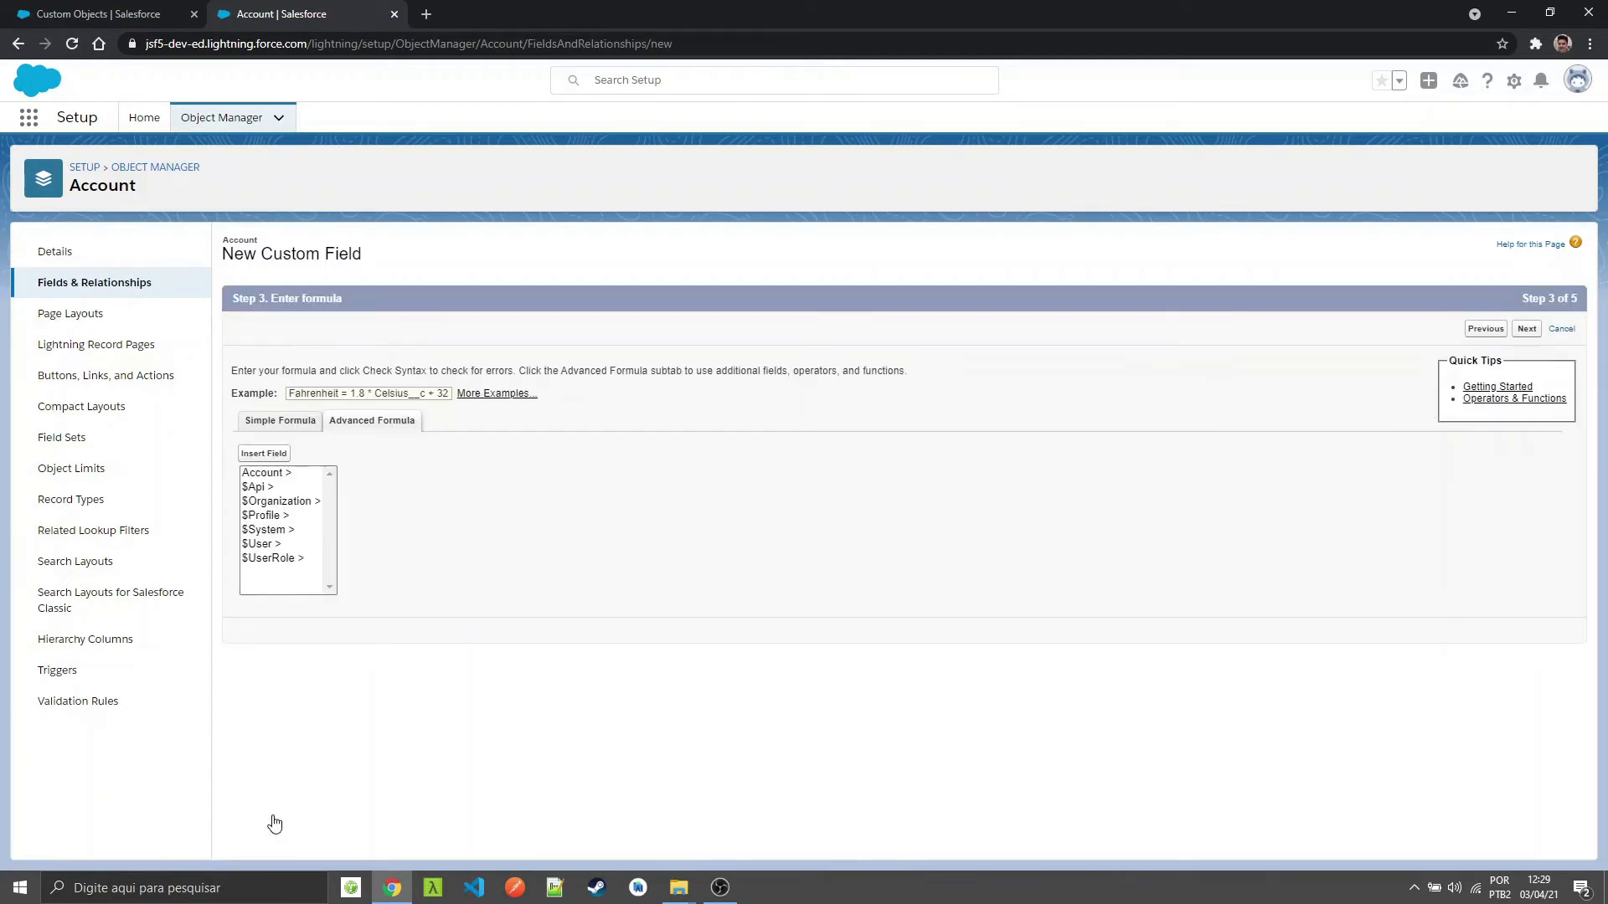
# Step: Read the descriptions of the TODAY and DATEVALUE functions in the Date & Time category
pyautogui.click(1264, 461)
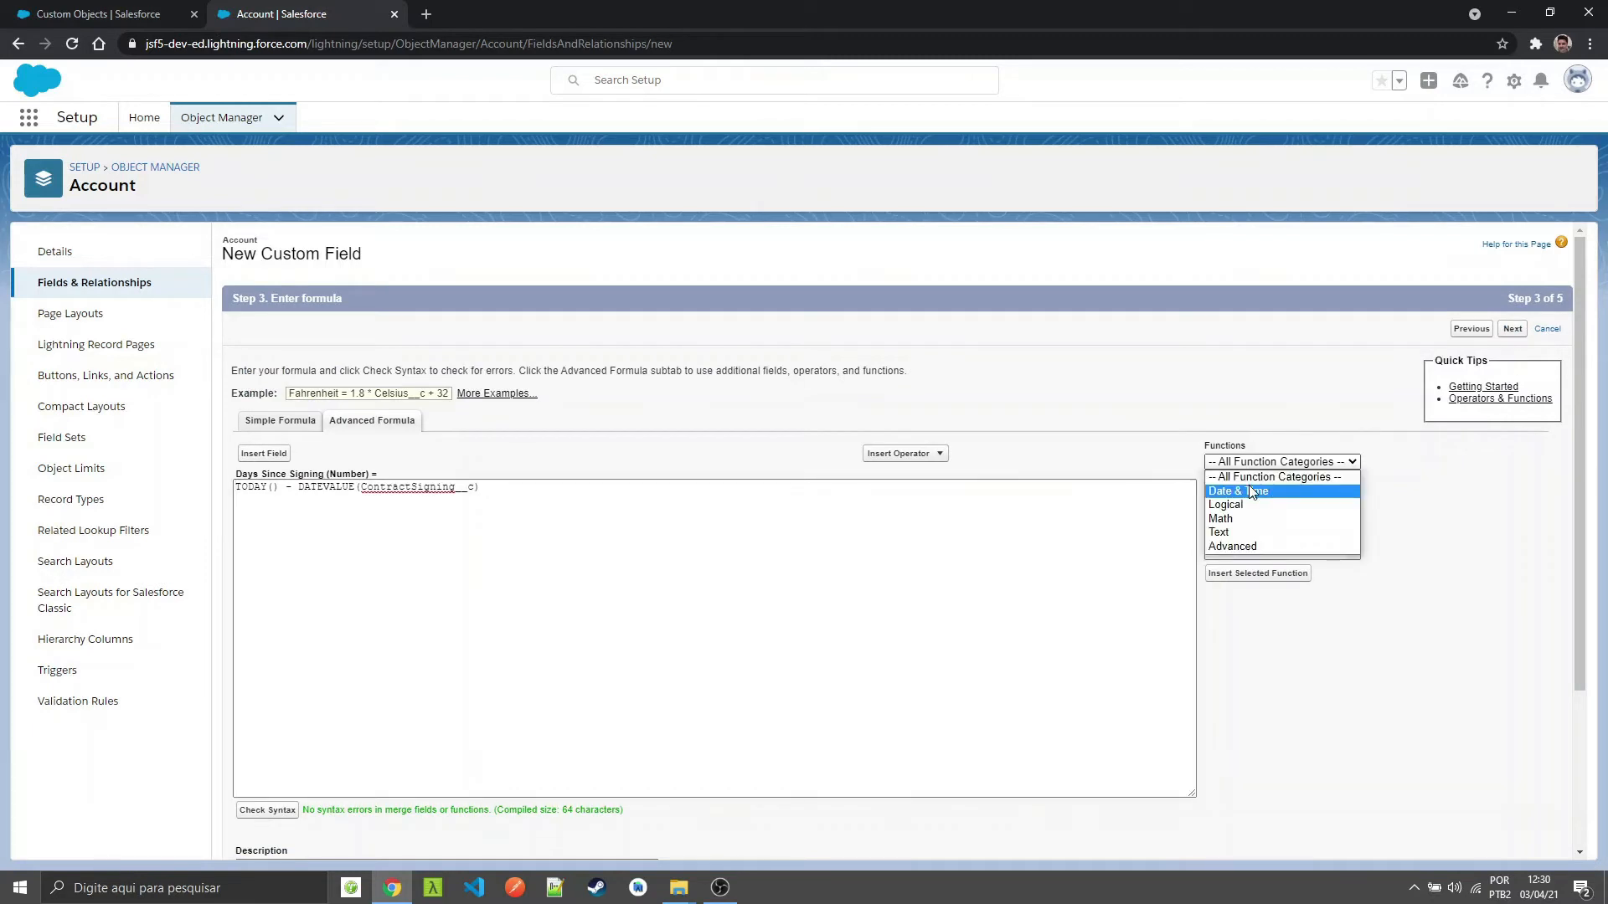
pyautogui.click(1253, 495)
pyautogui.scroll(-4, 1262, 524)
pyautogui.click(1265, 524)
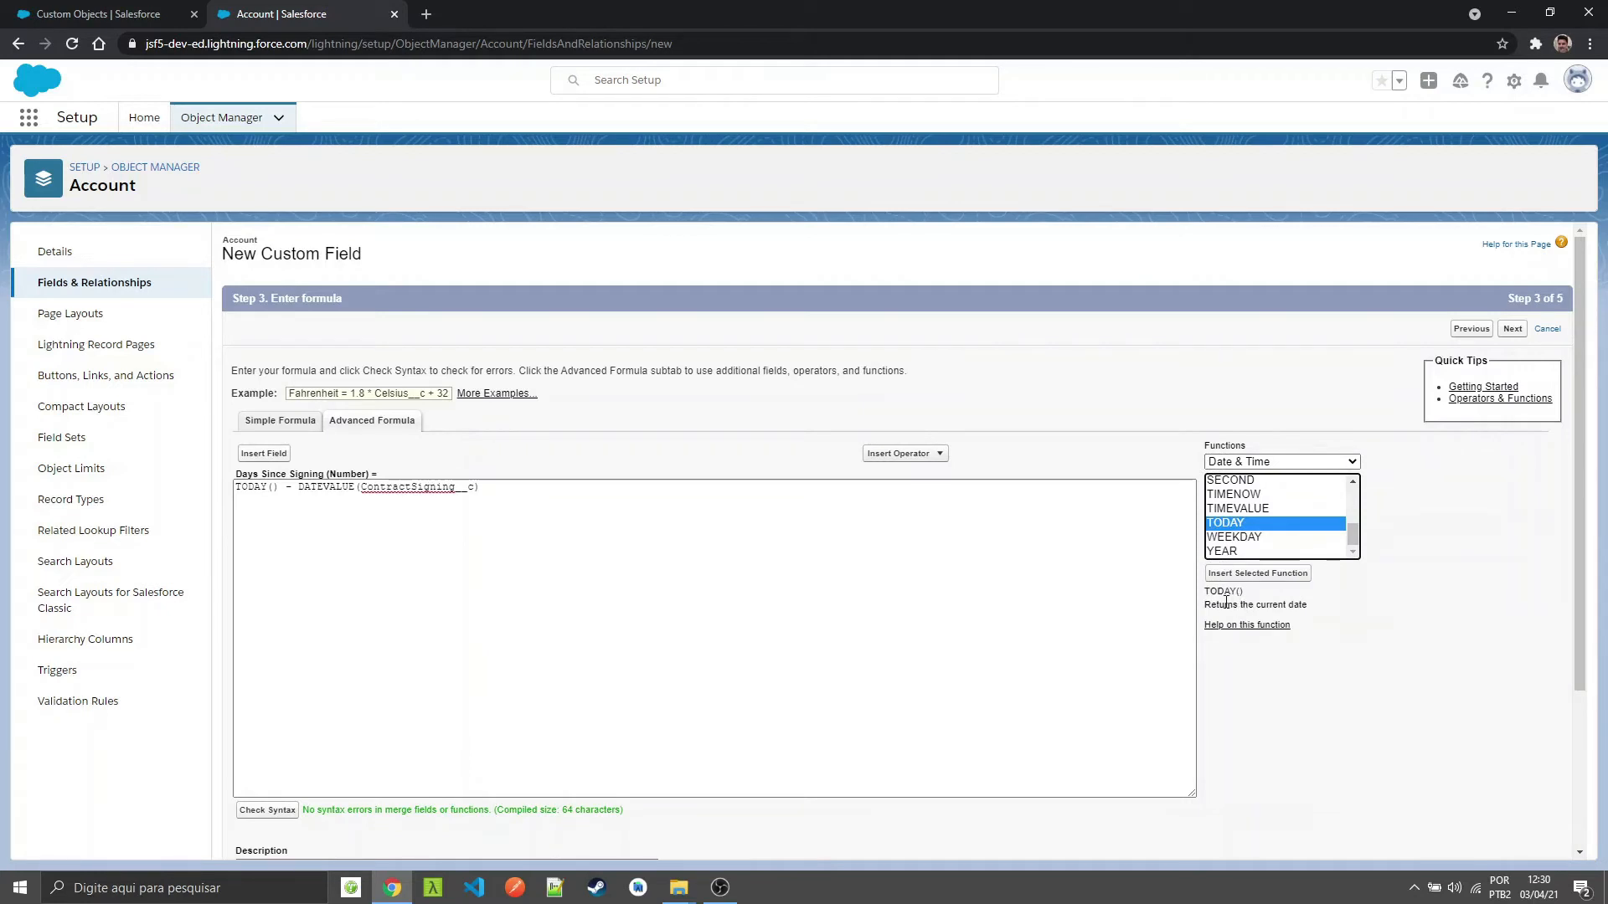
pyautogui.scroll(4, 1278, 546)
pyautogui.click(1266, 522)
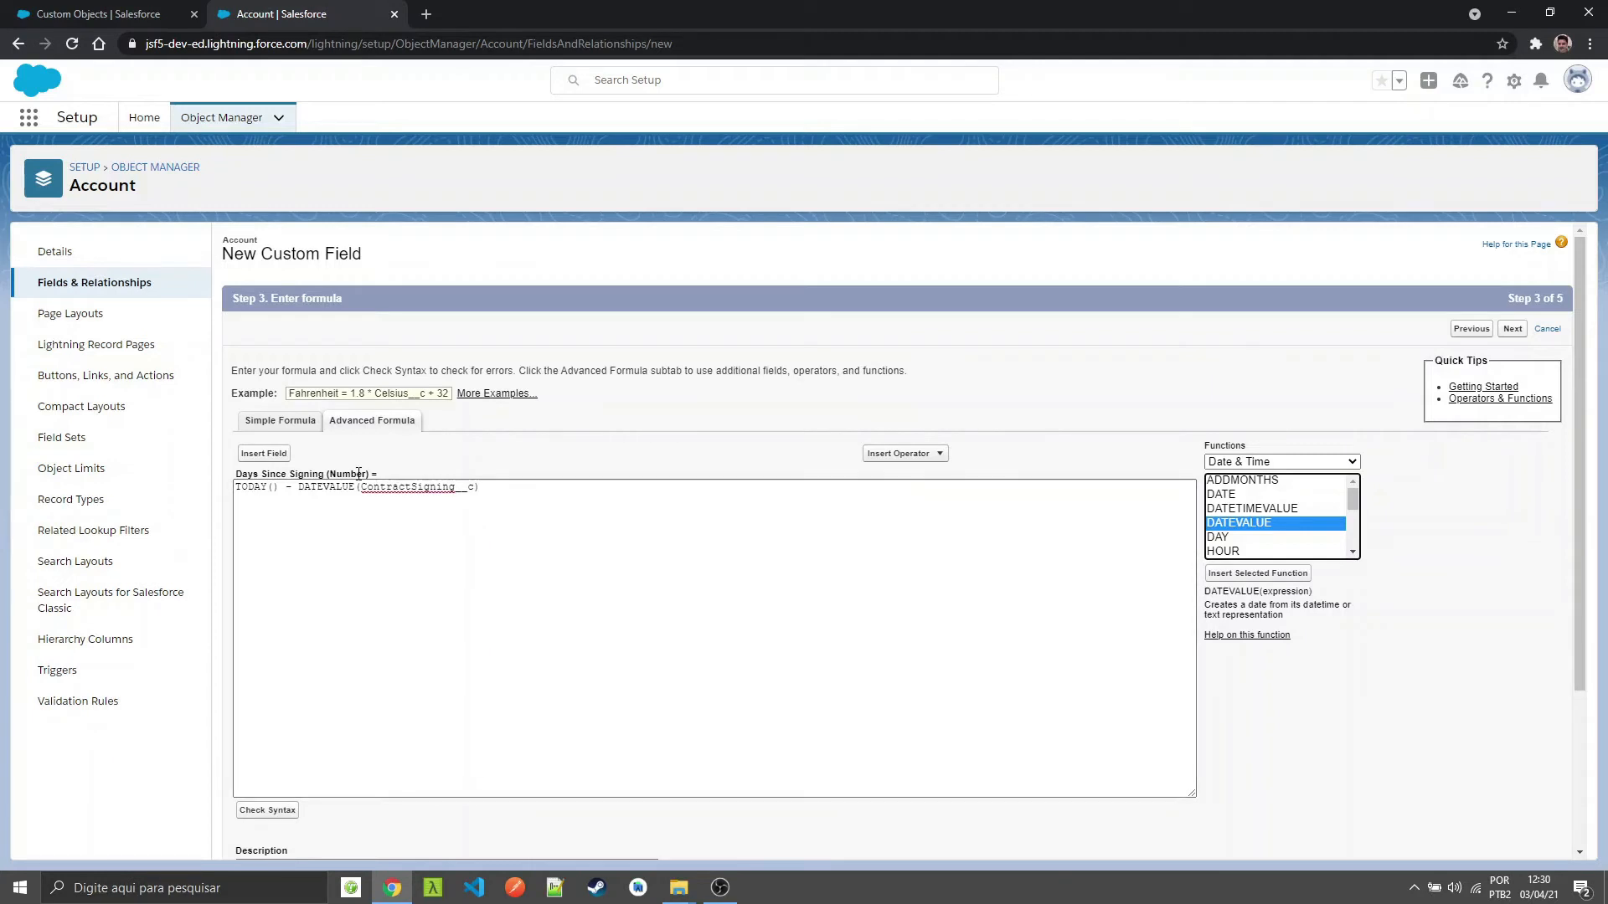
# Step: Make the Days Since Signing field visible to all profiles and save it on all Account page layouts
pyautogui.click(1510, 331)
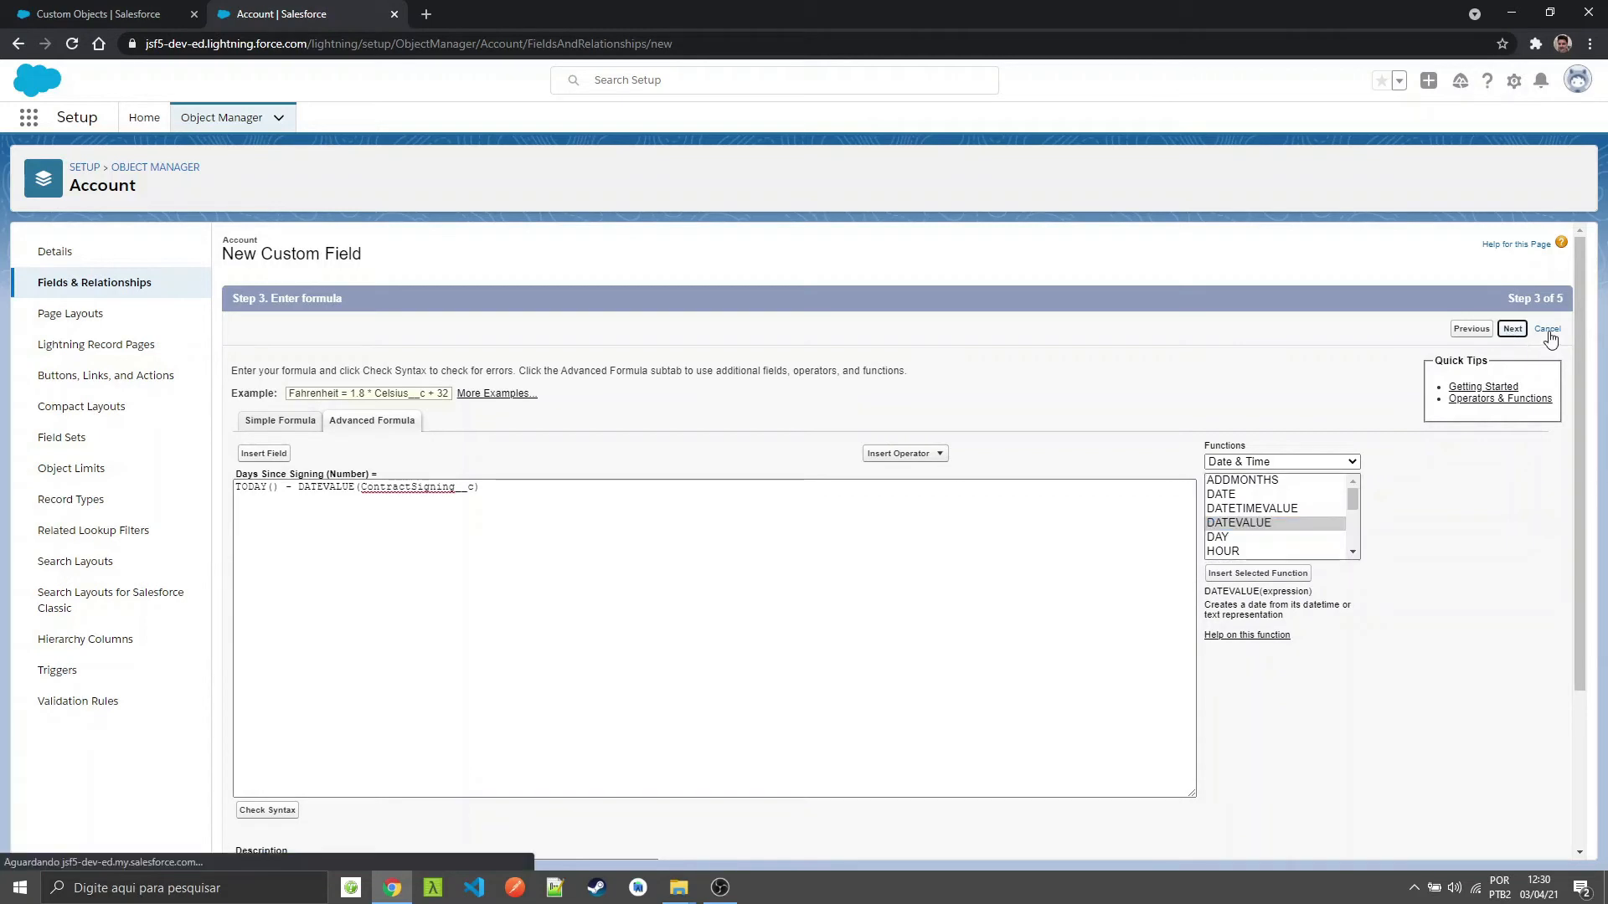
pyautogui.click(1174, 466)
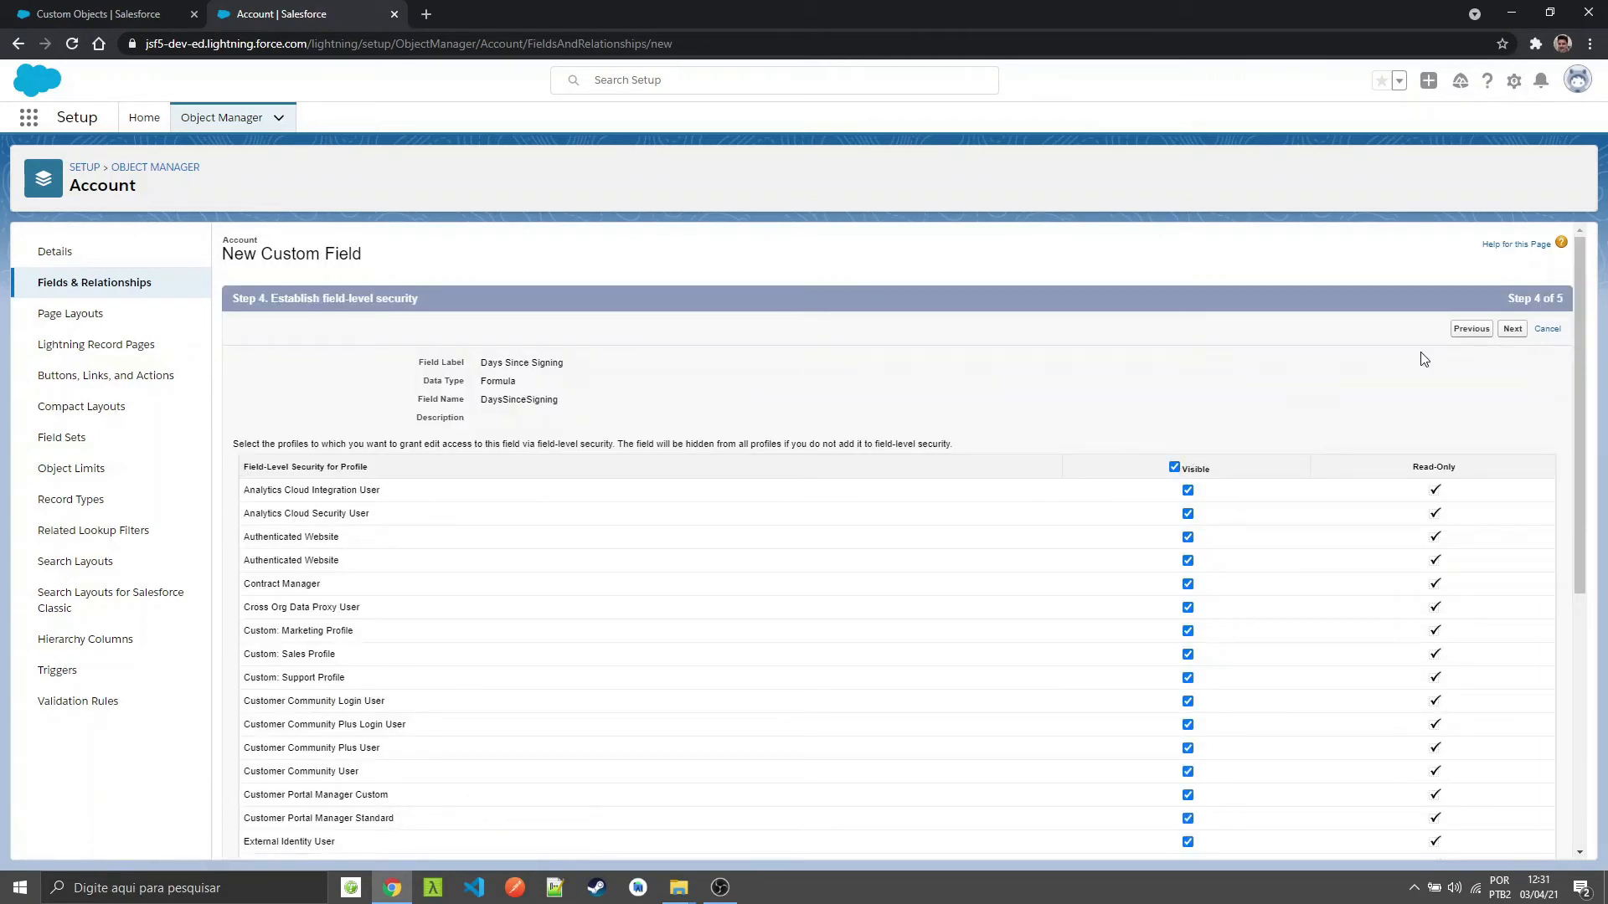
pyautogui.click(1510, 330)
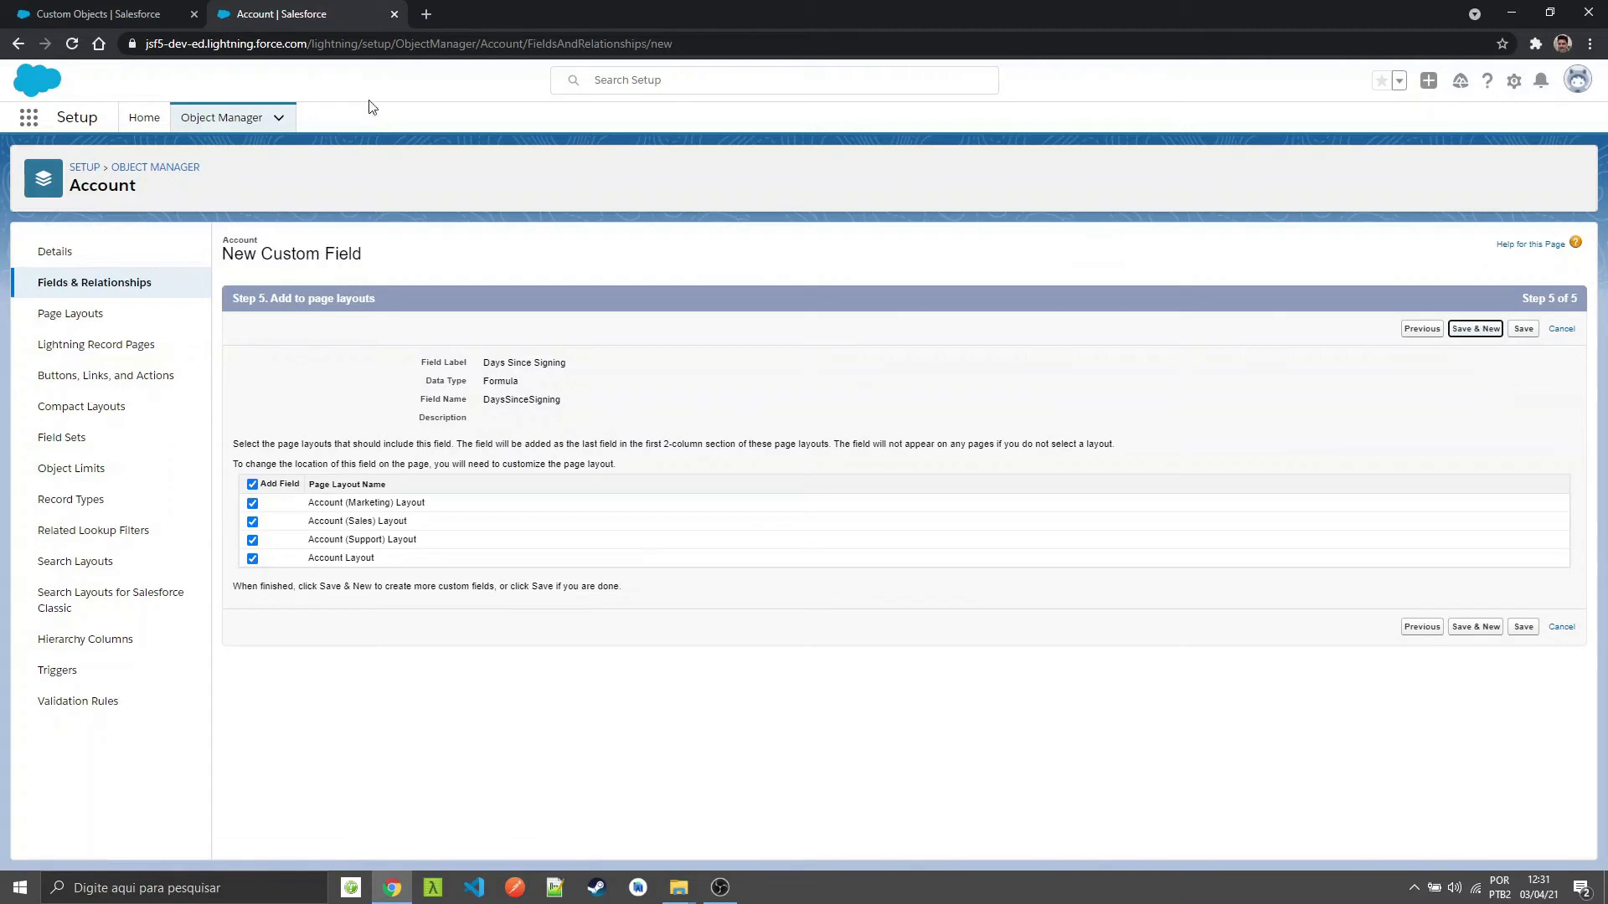
# Step: Reload the Custom Objects account record and check Days Since Signing against Contract Signing
pyautogui.click(98, 10)
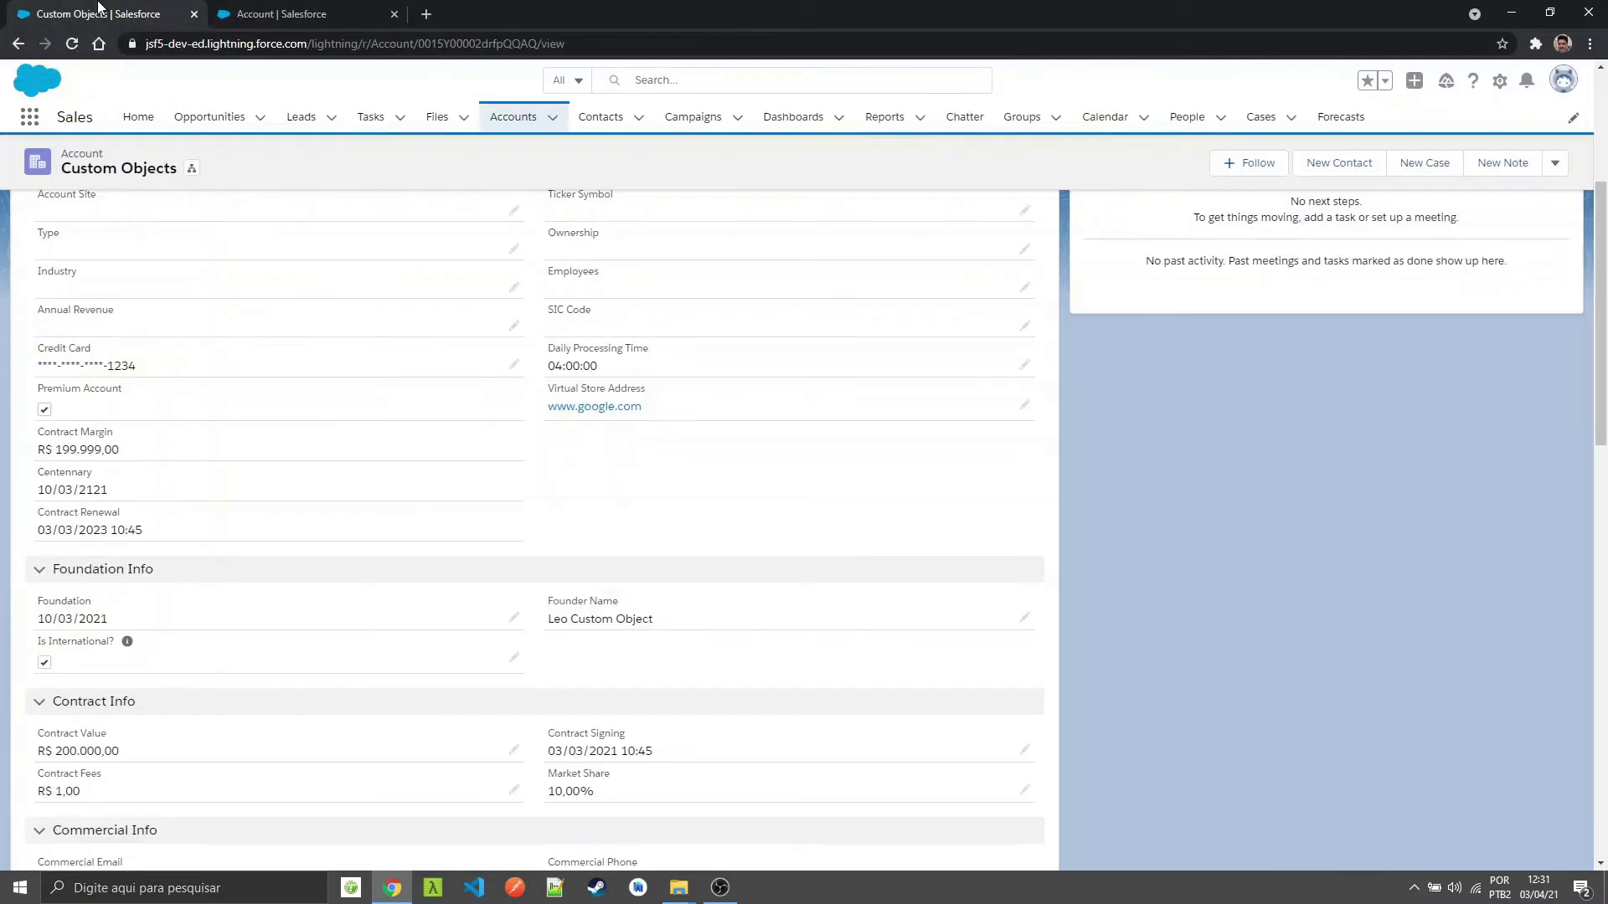
pyautogui.press('F5')
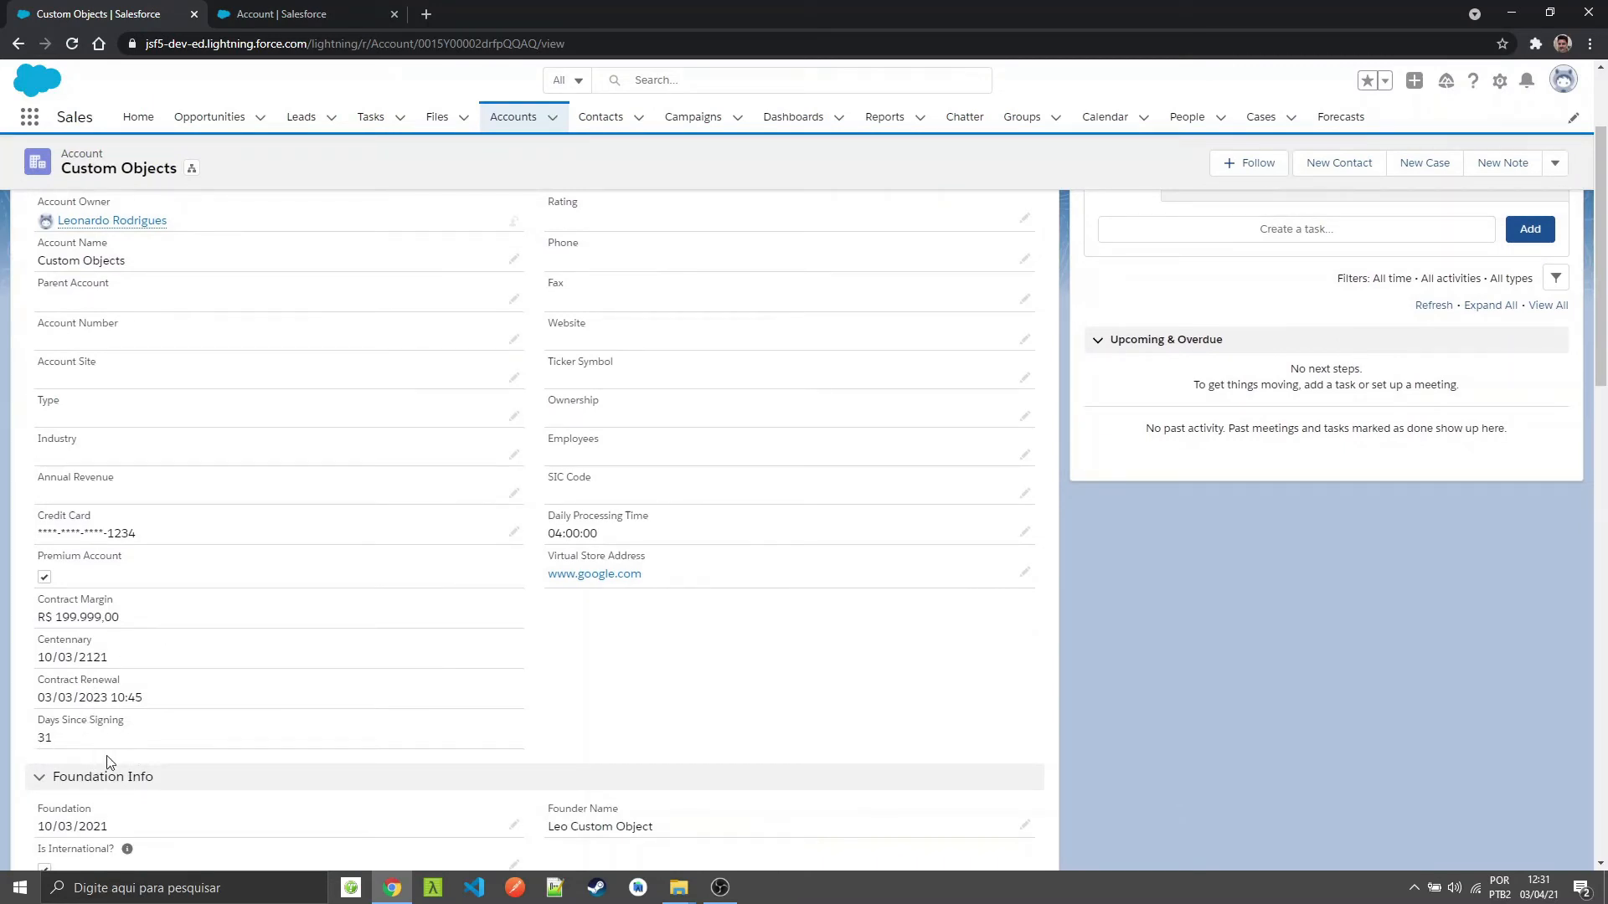
pyautogui.scroll(-2, 115, 758)
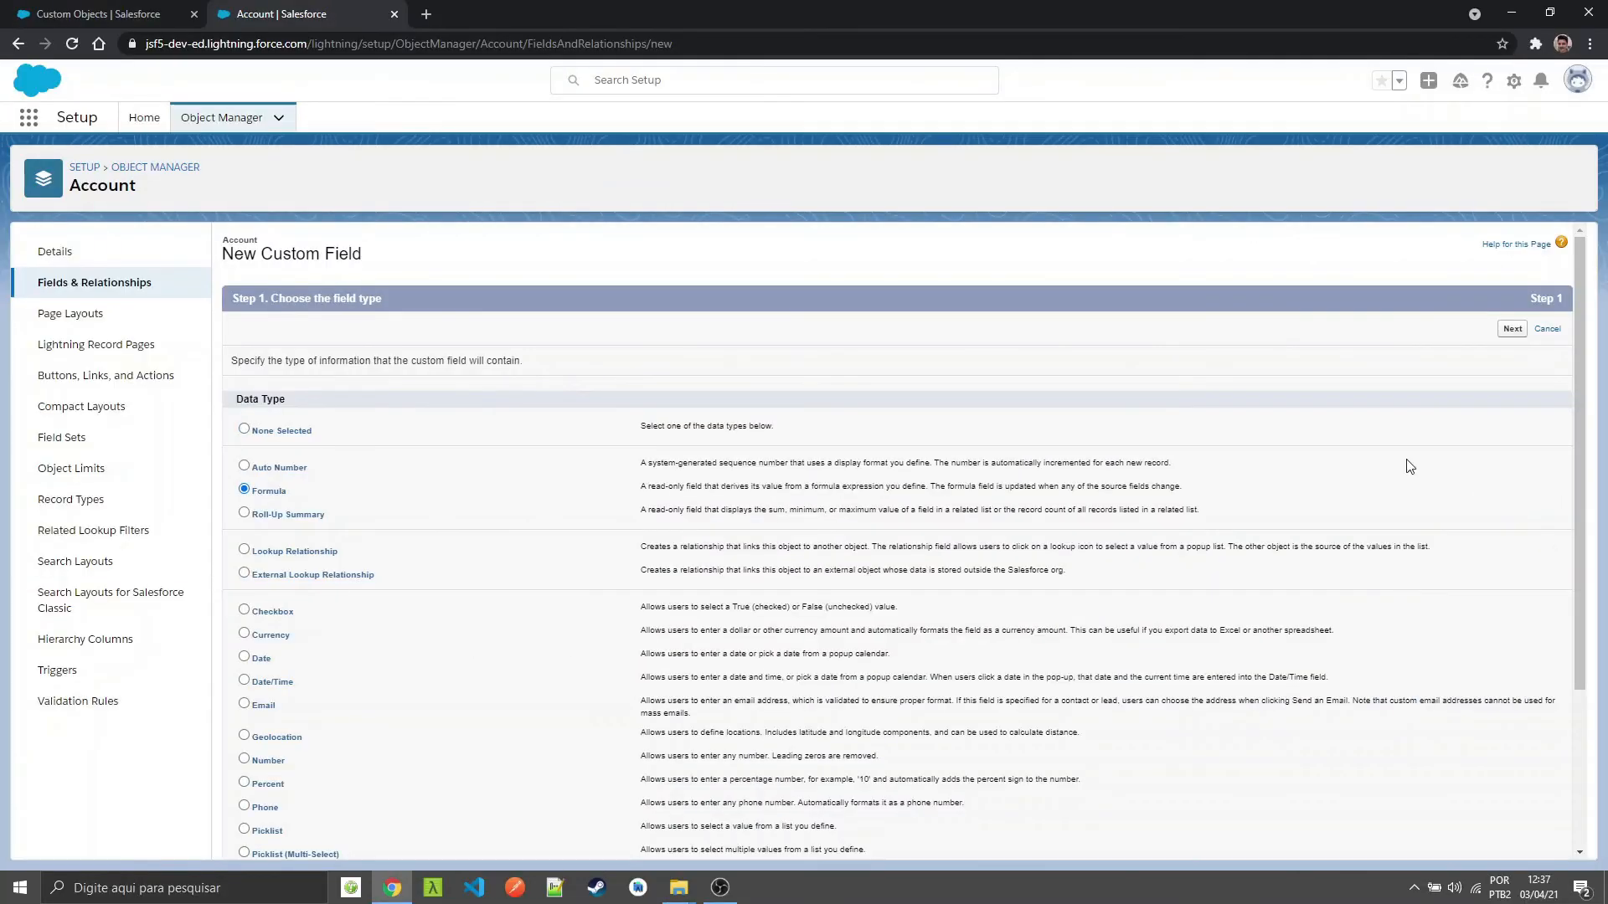
# Step: Start a new Account formula field labelled Percent Margin, named PercentMargin, with return type Percent, and continue to the formula
pyautogui.click(1512, 328)
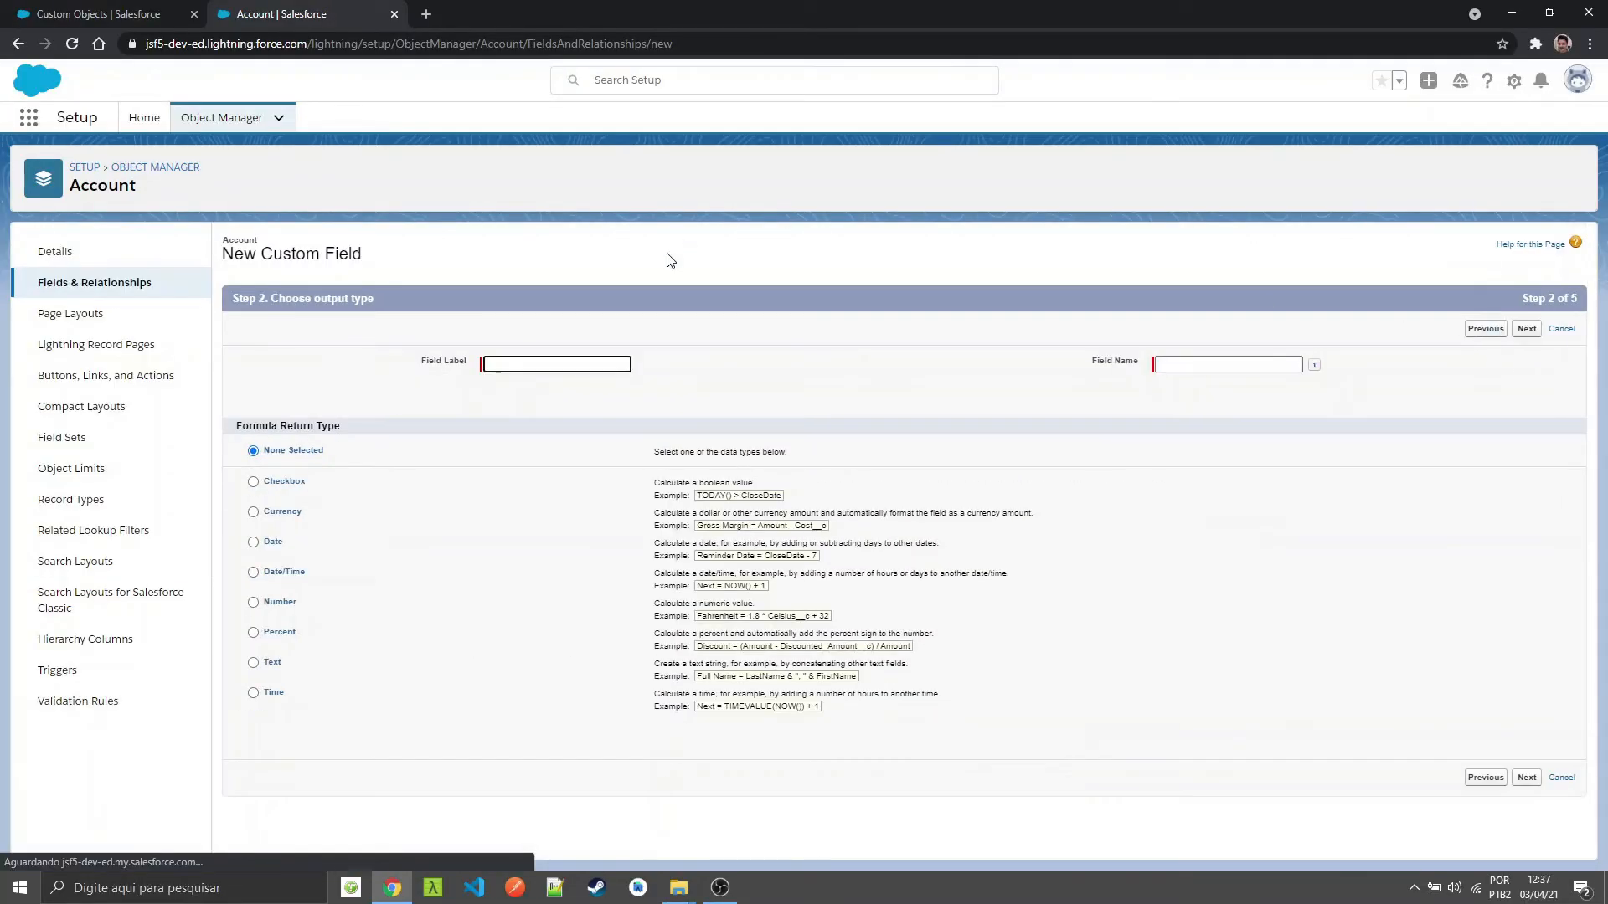
pyautogui.write('Percent Margin')
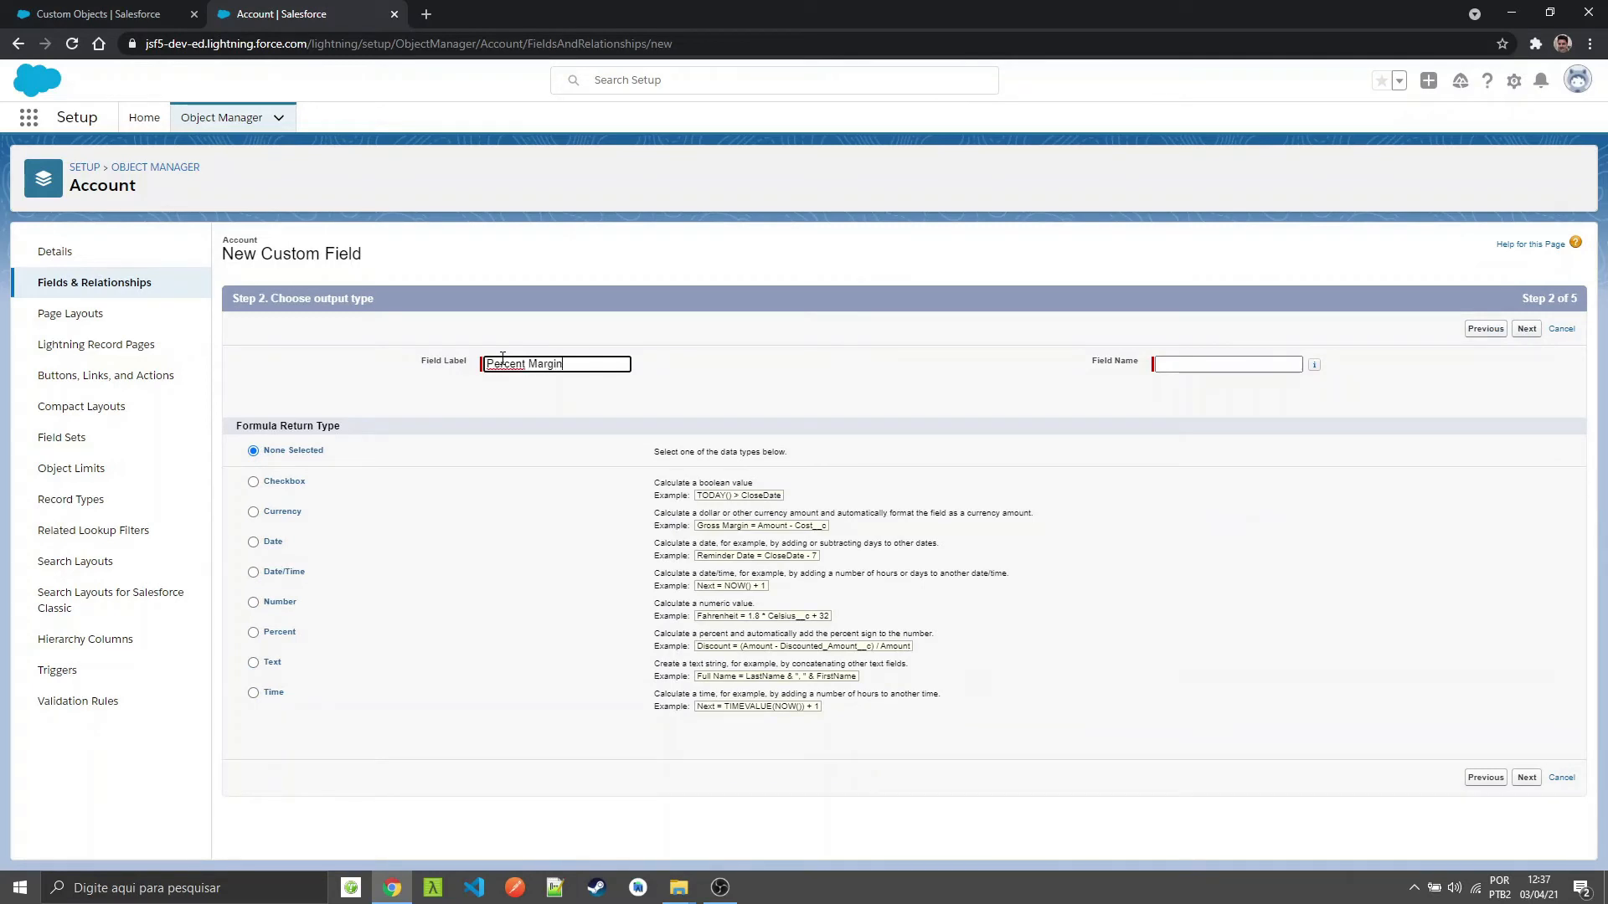
pyautogui.press('Tab')
pyautogui.press('BackSpace')
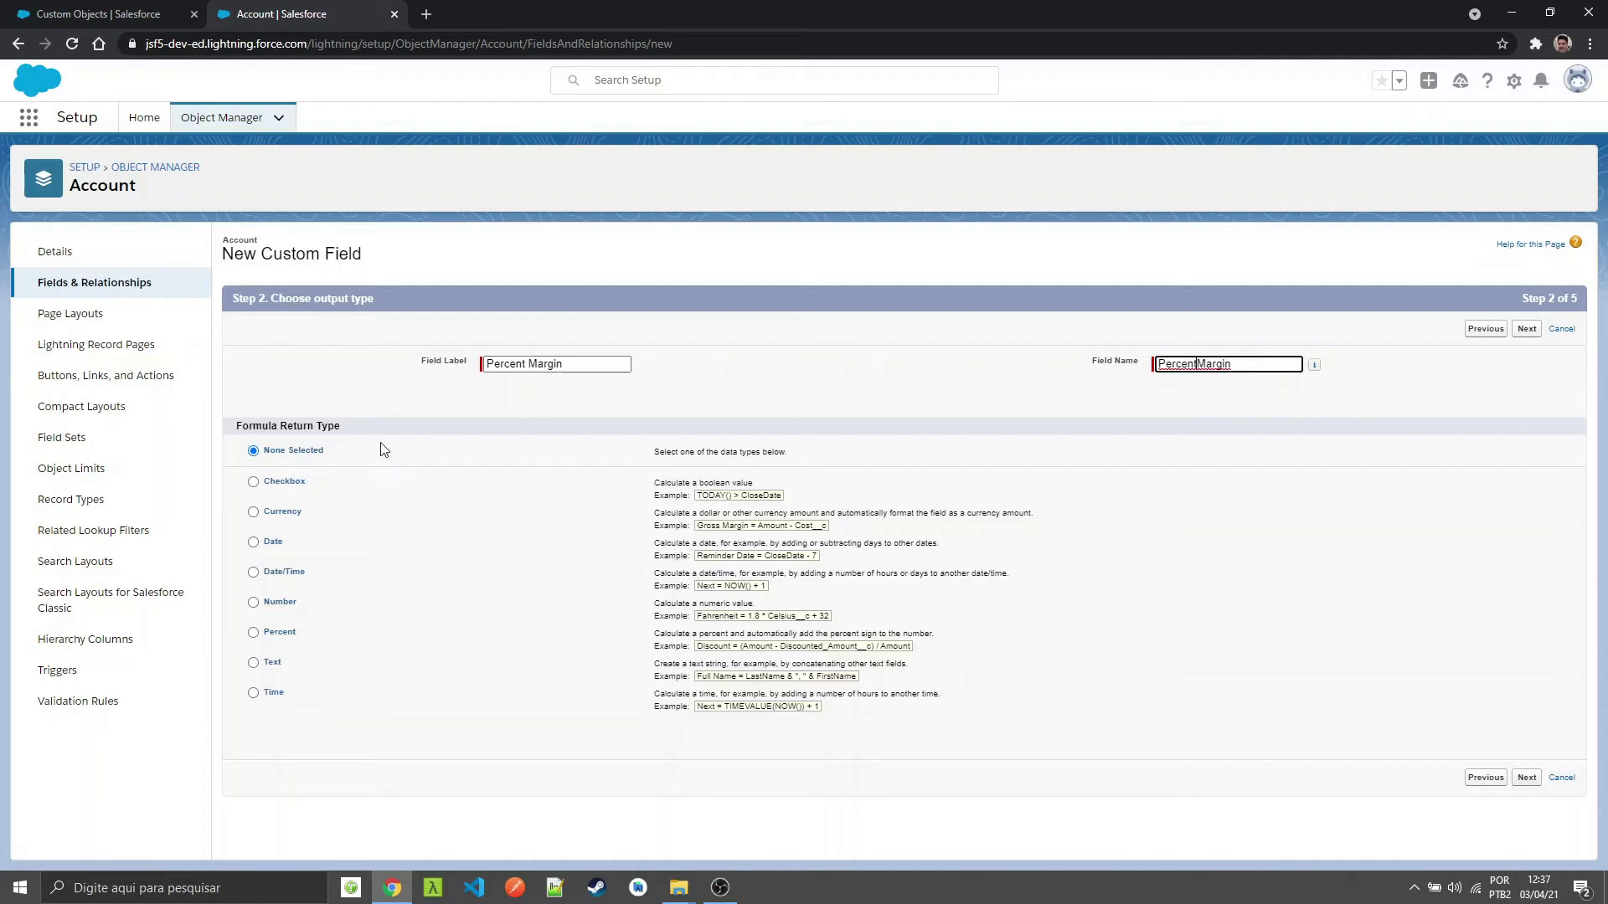
pyautogui.click(281, 634)
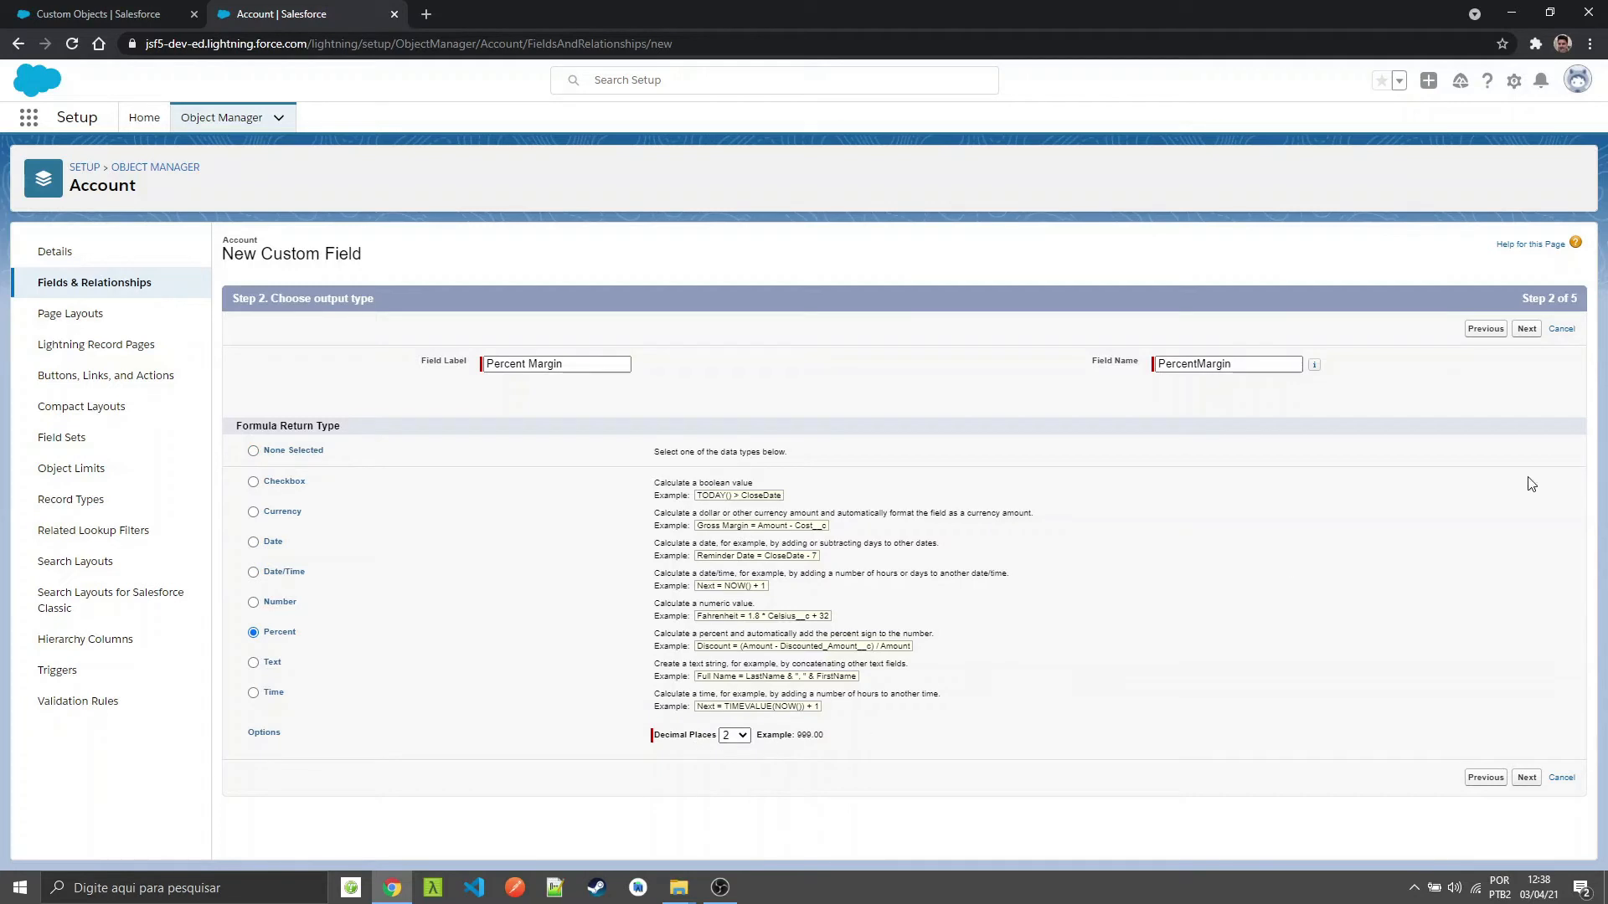
pyautogui.click(1527, 330)
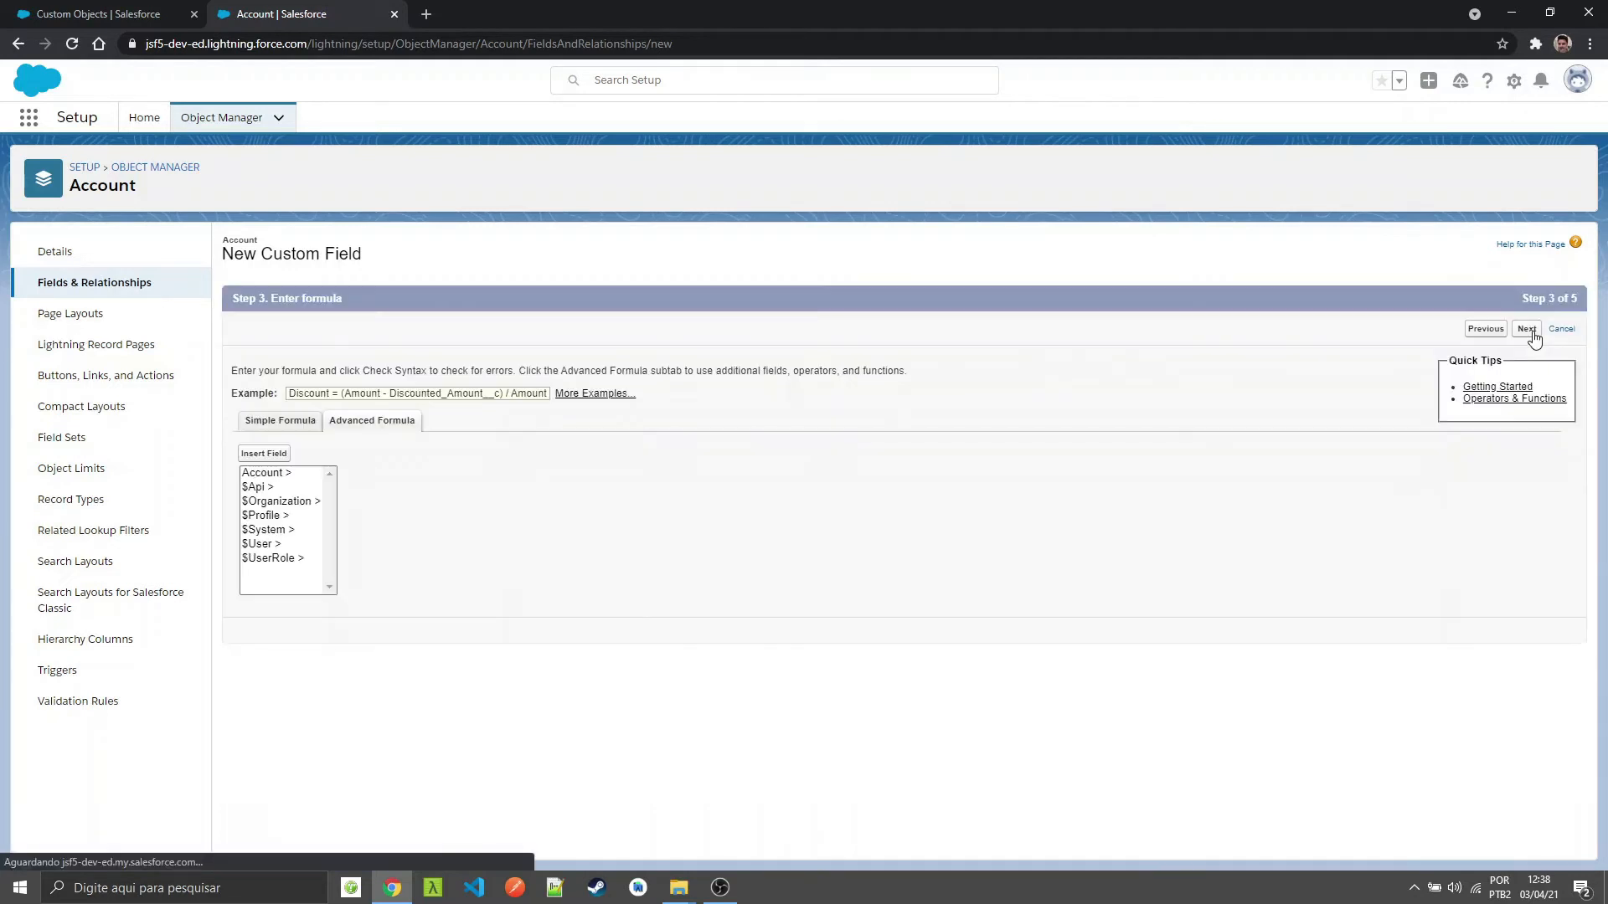
# Step: Insert the Contract Margin field and build the formula (ContractMargin__c * 100) / ContractValue__c
pyautogui.click(256, 454)
pyautogui.scroll(-6, 794, 553)
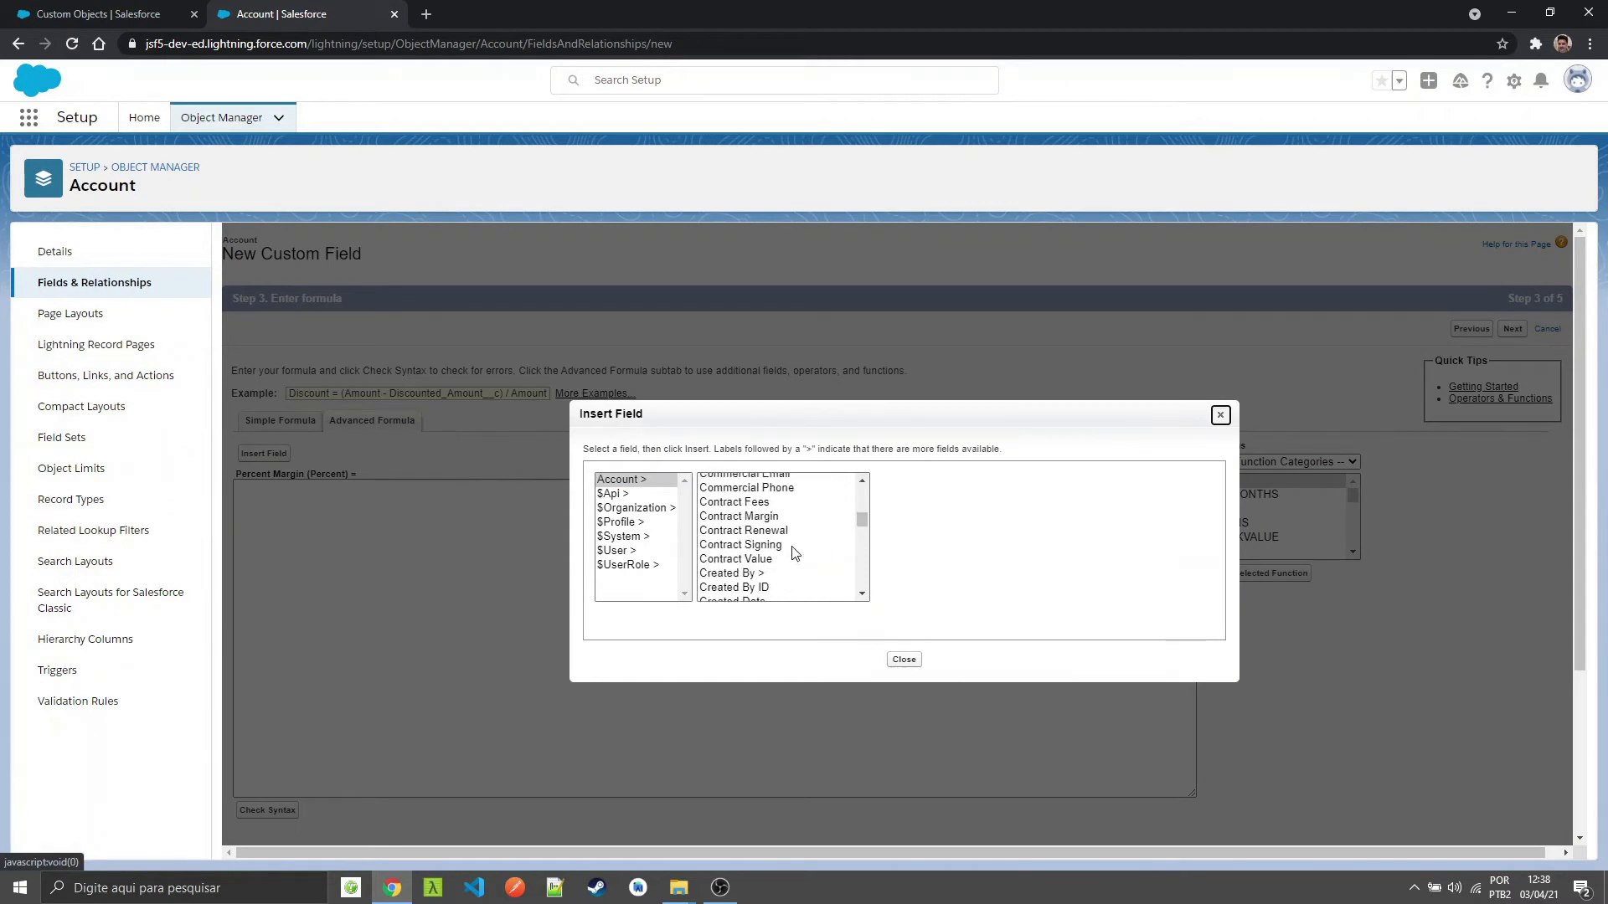
pyautogui.click(774, 517)
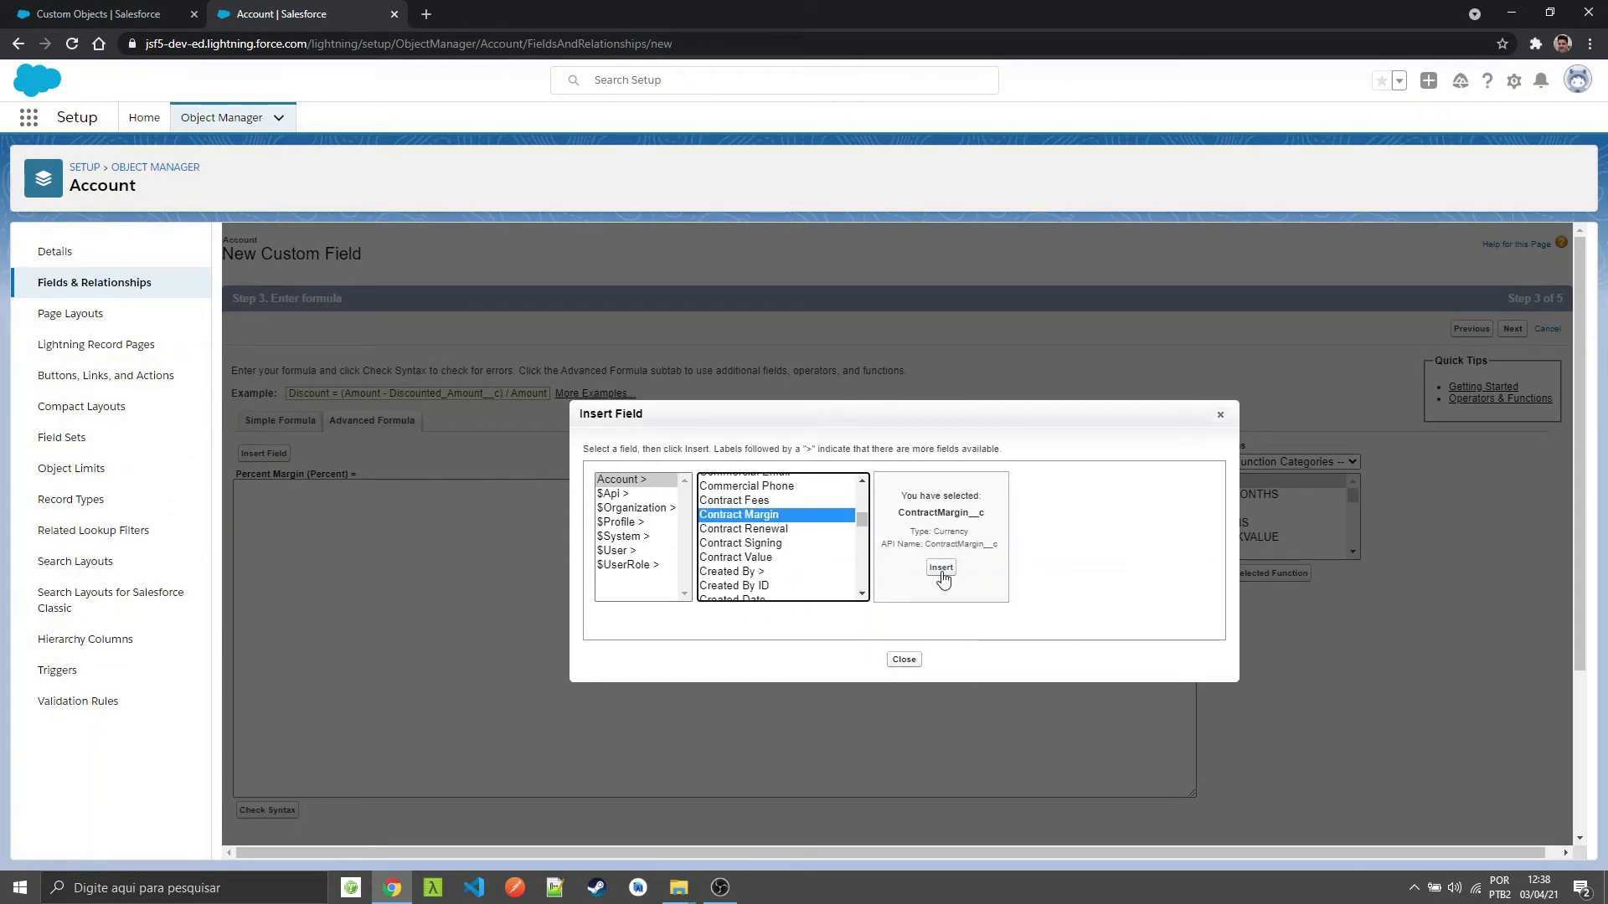
pyautogui.click(940, 568)
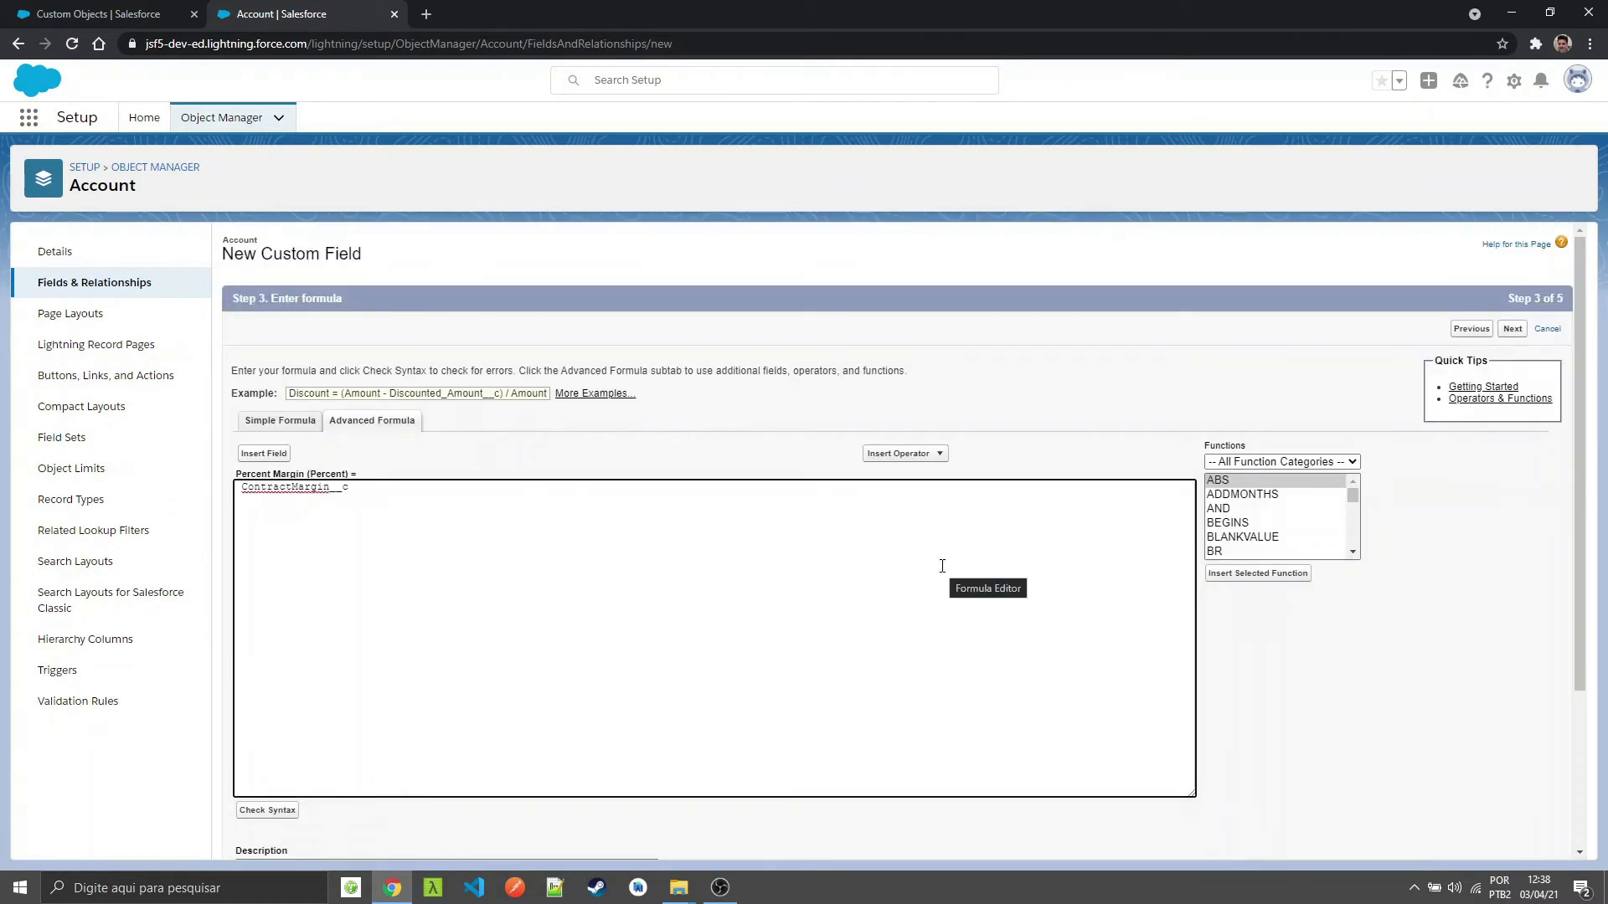
pyautogui.write('* 100')
pyautogui.press('Home')
pyautogui.write('(')
pyautogui.write(' / ContractValue__c')
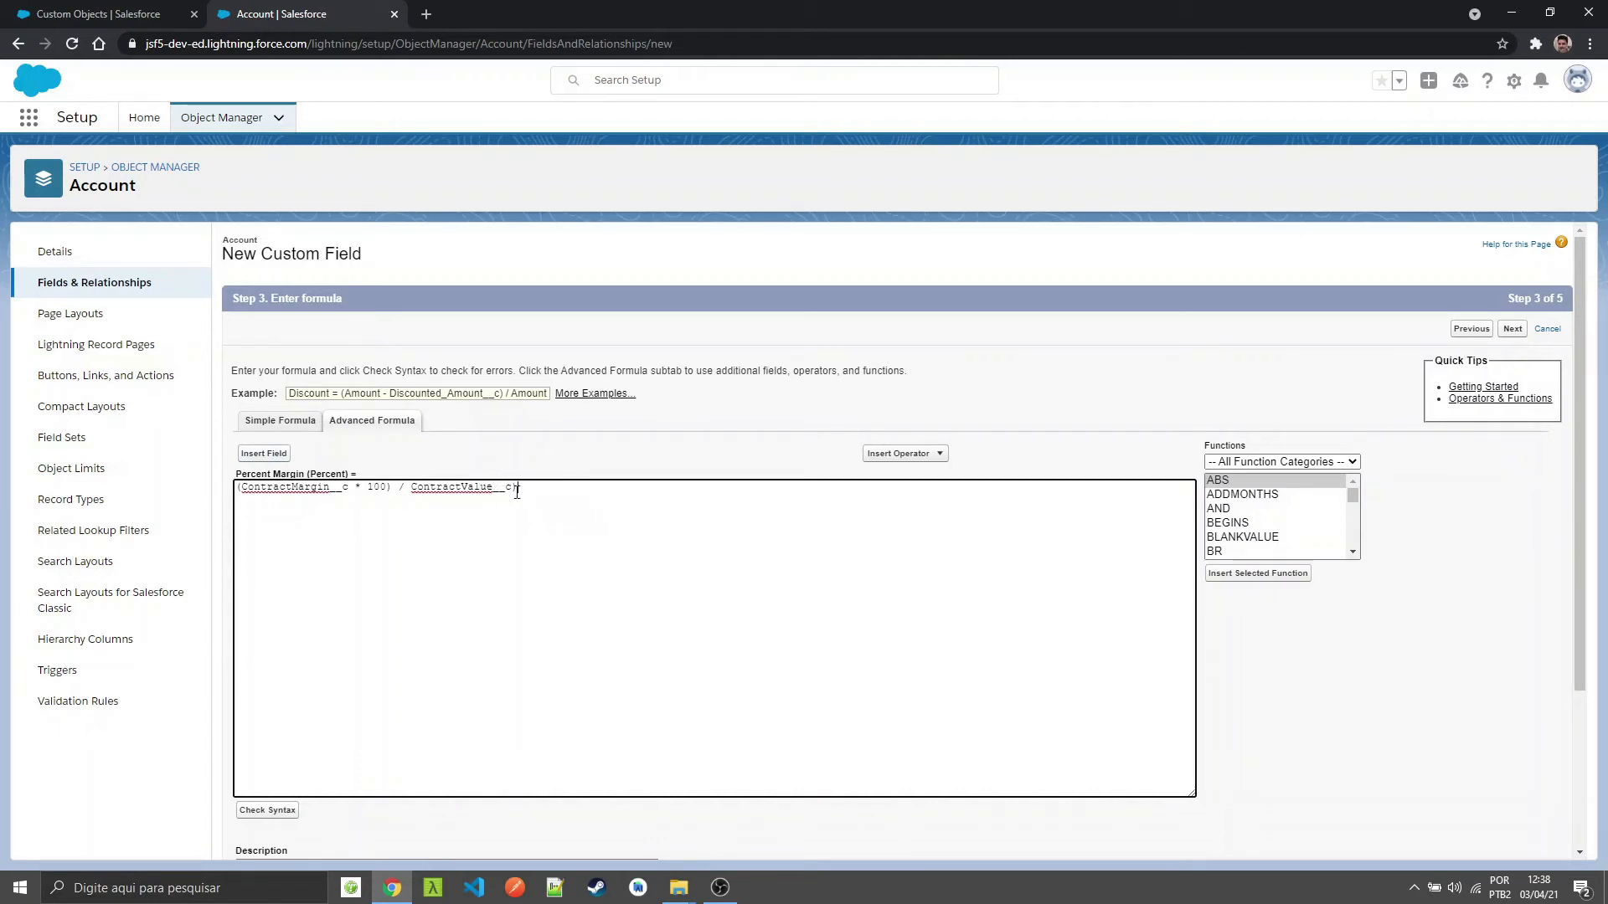
# Step: Enclose the whole Percent Margin expression in parentheses, divide it by 100, and check the syntax
pyautogui.press('Home')
pyautogui.write('(')
pyautogui.press('End')
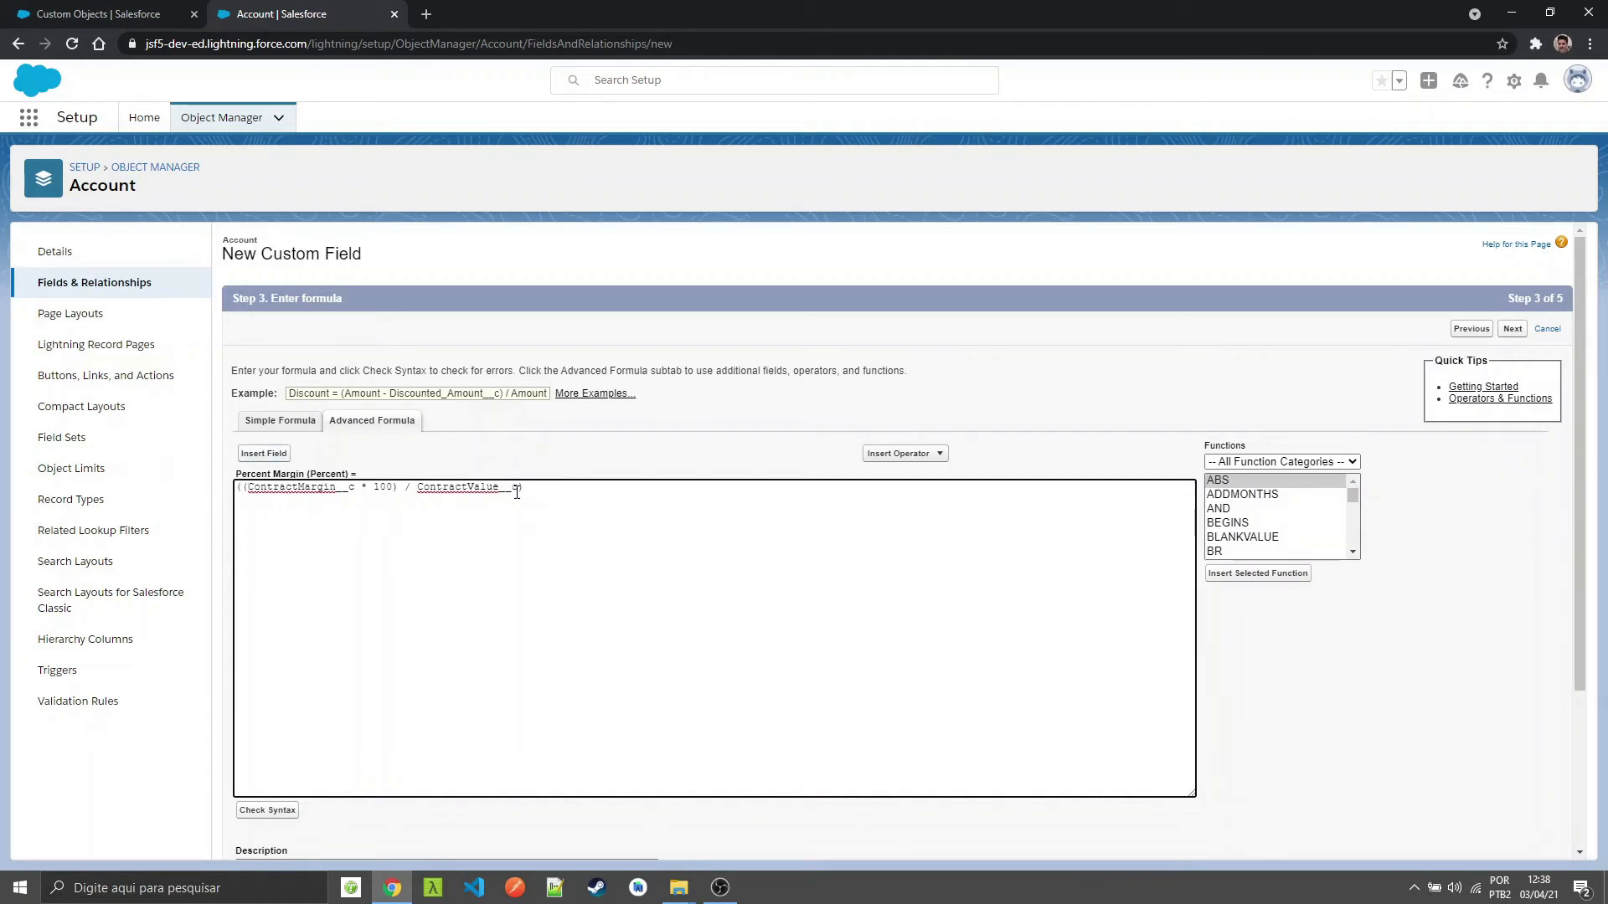
pyautogui.write('/100')
pyautogui.click(268, 810)
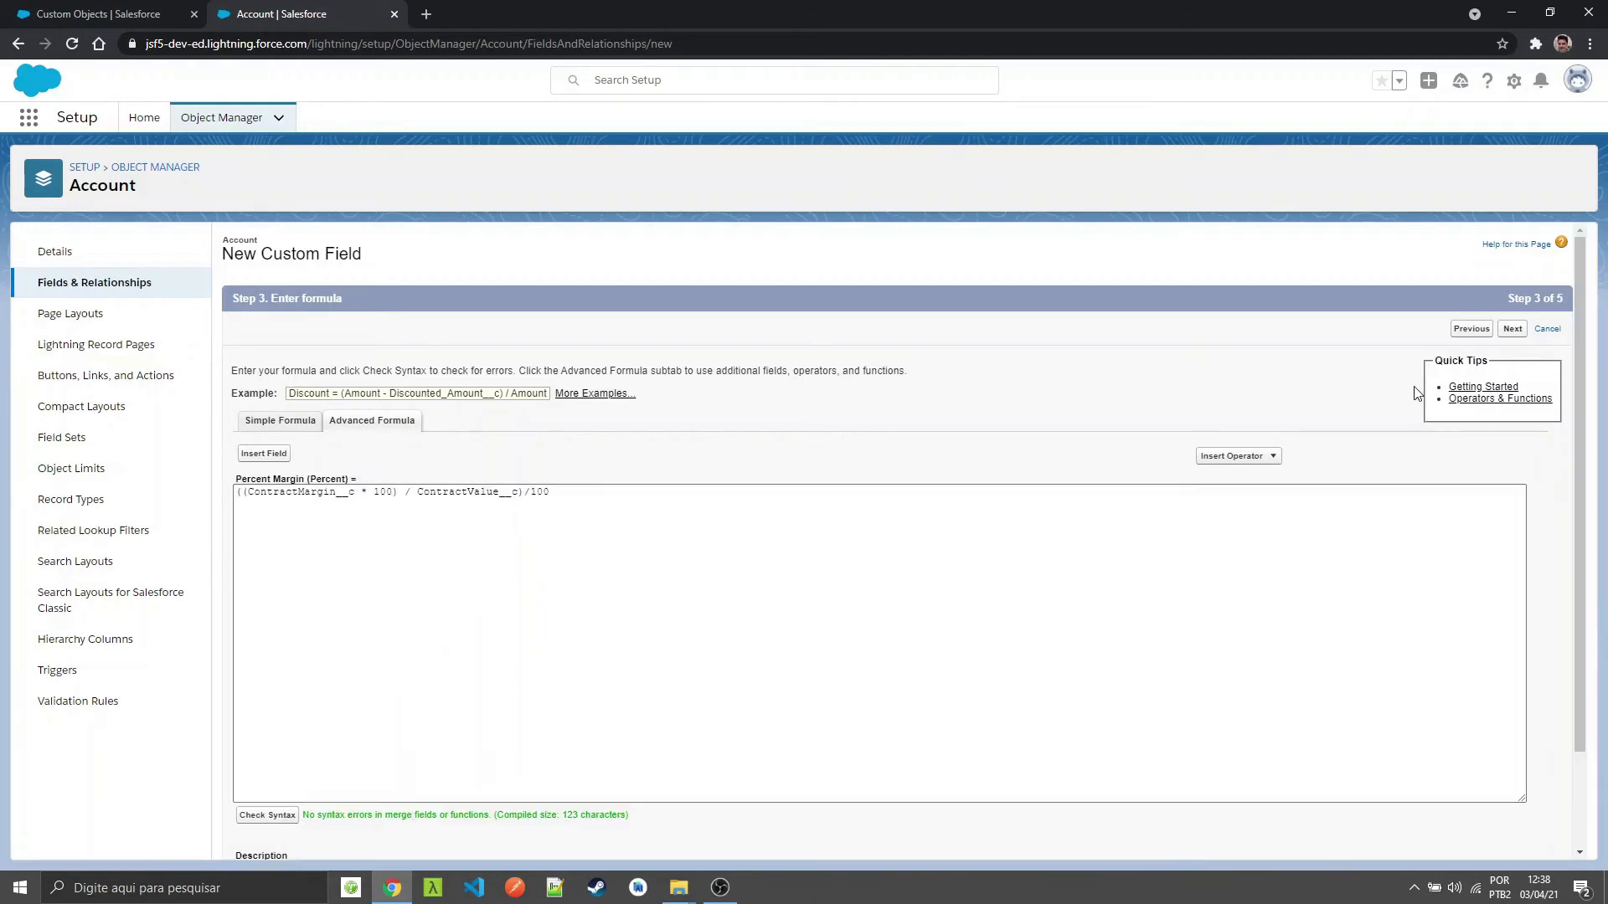
# Step: Make the Percent Margin field visible to all profiles, save it on the page layouts and begin another new field
pyautogui.click(1512, 329)
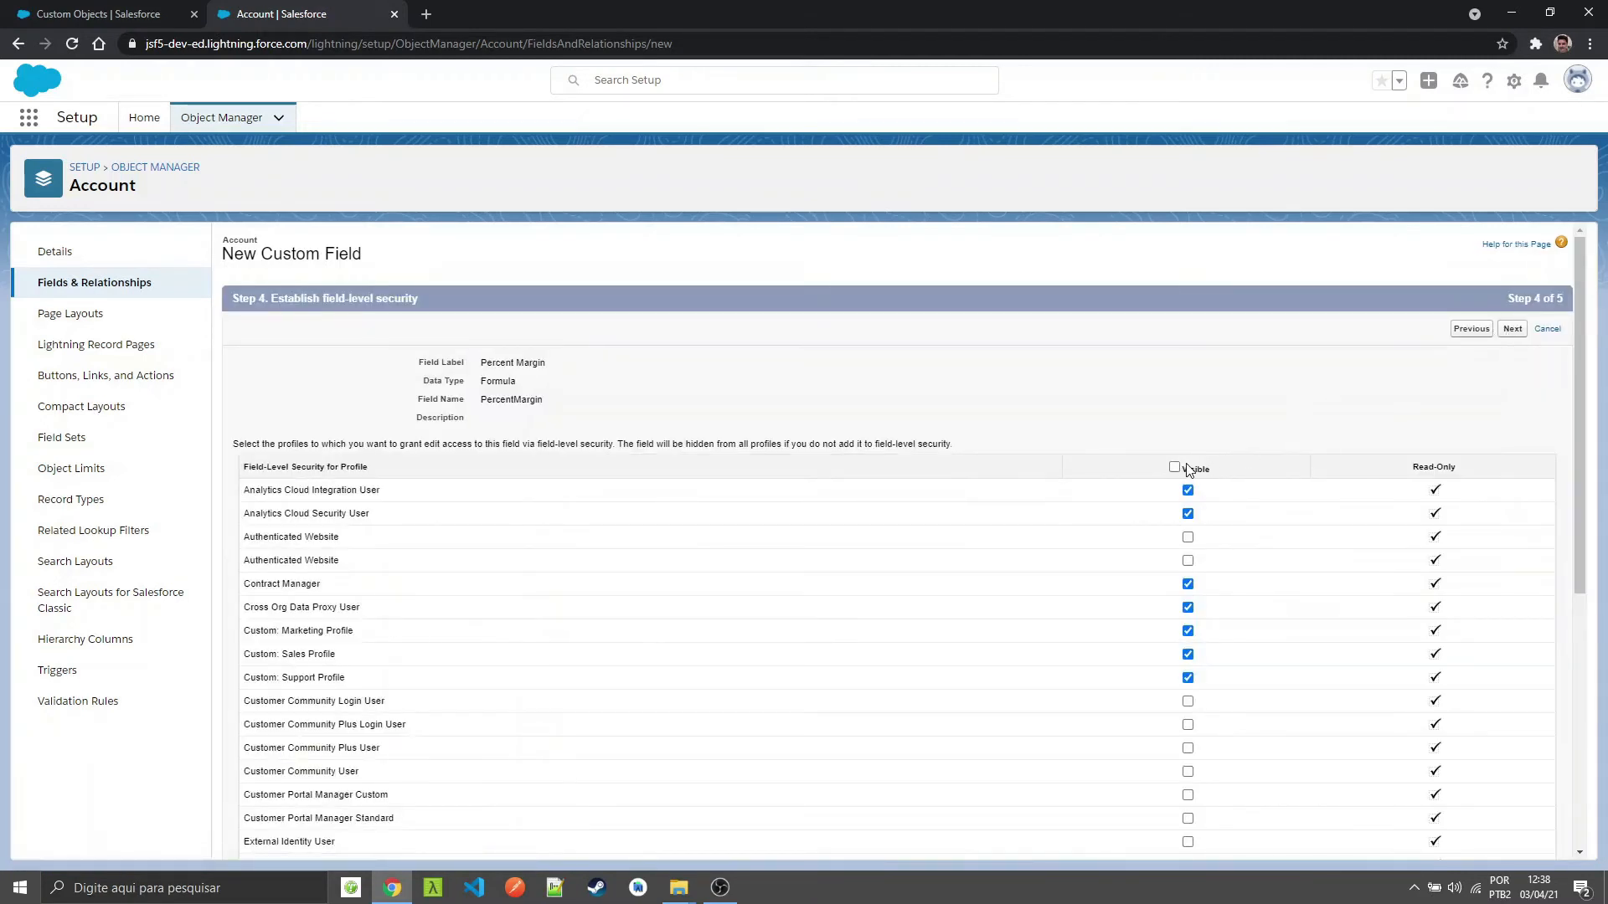
pyautogui.click(1175, 467)
pyautogui.click(1511, 329)
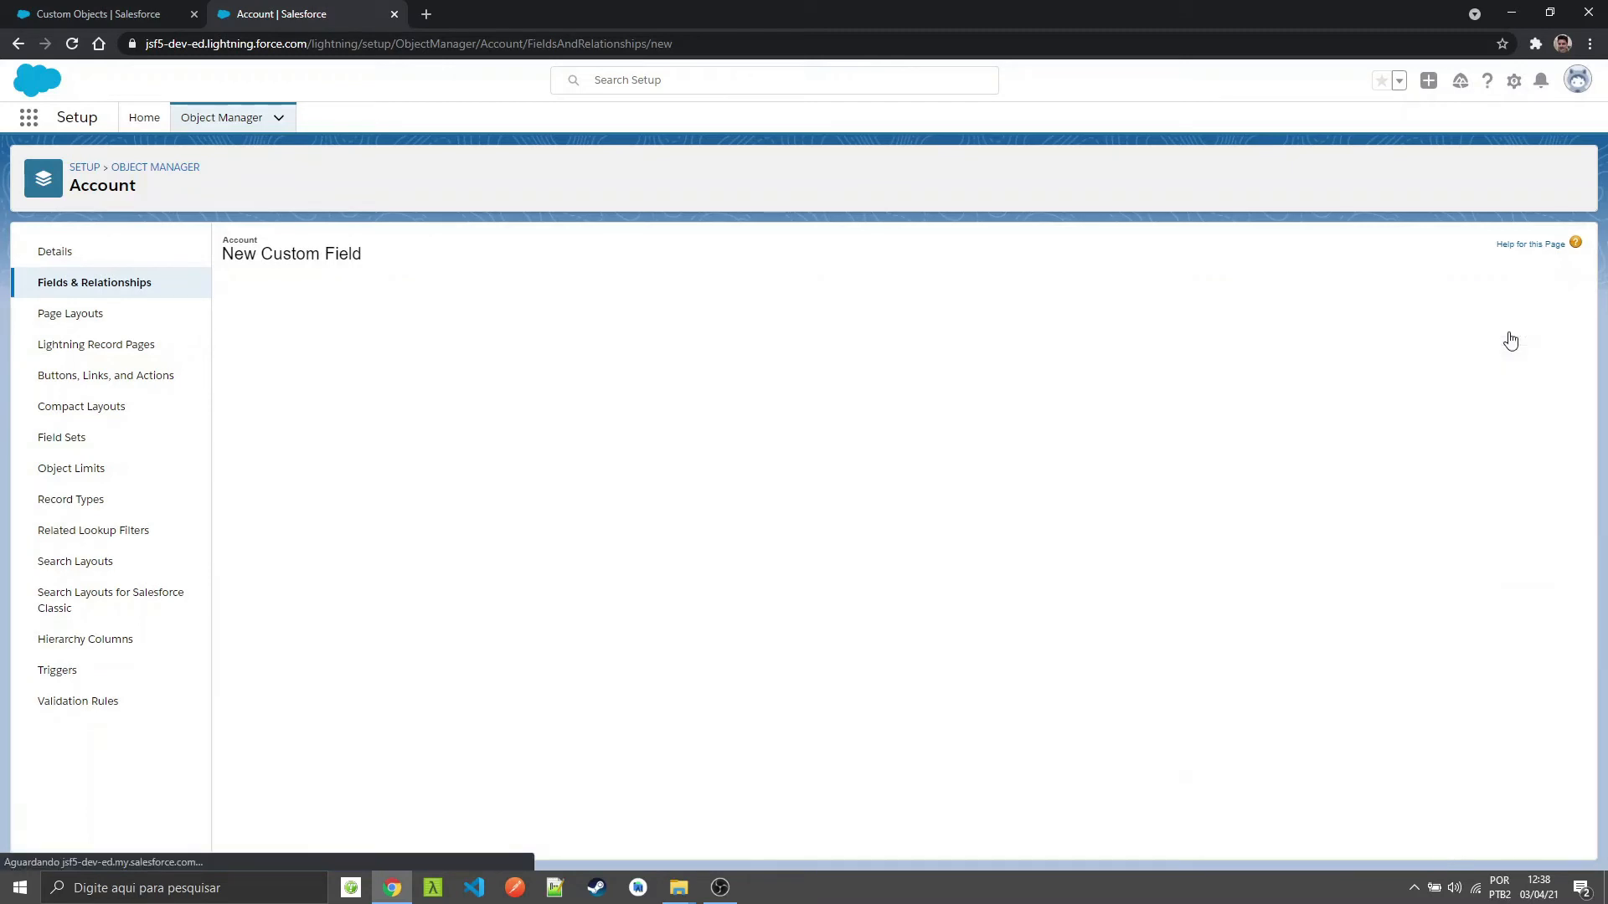
pyautogui.click(1485, 332)
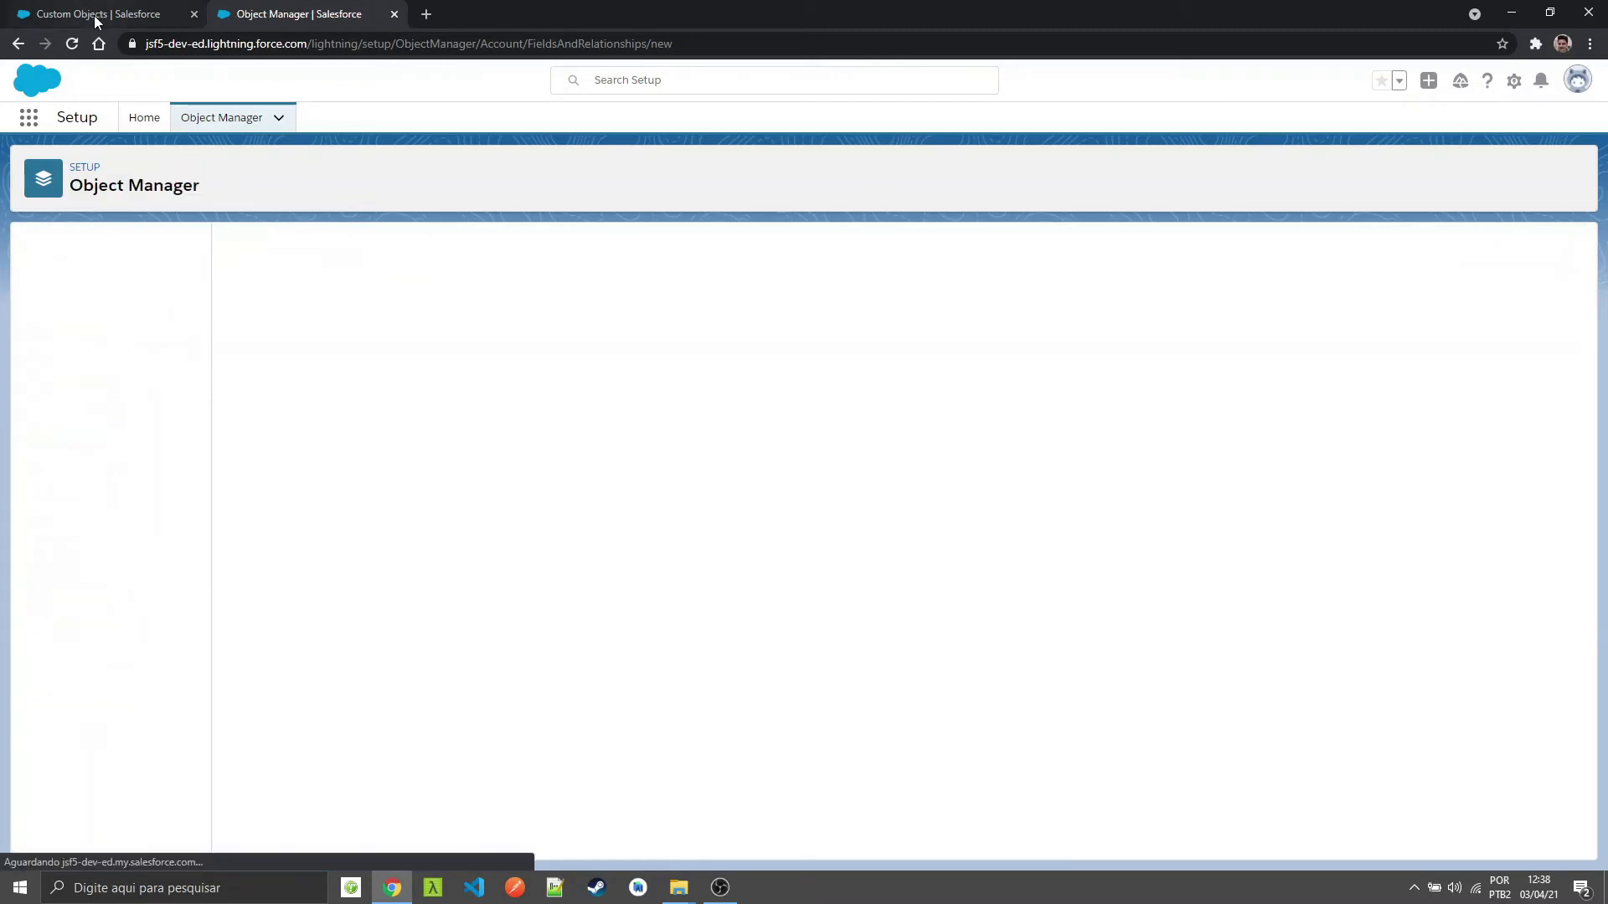
# Step: Set Contract Value to 200000 on the Custom Objects account record, save it, and check Percent Margin
pyautogui.click(132, 13)
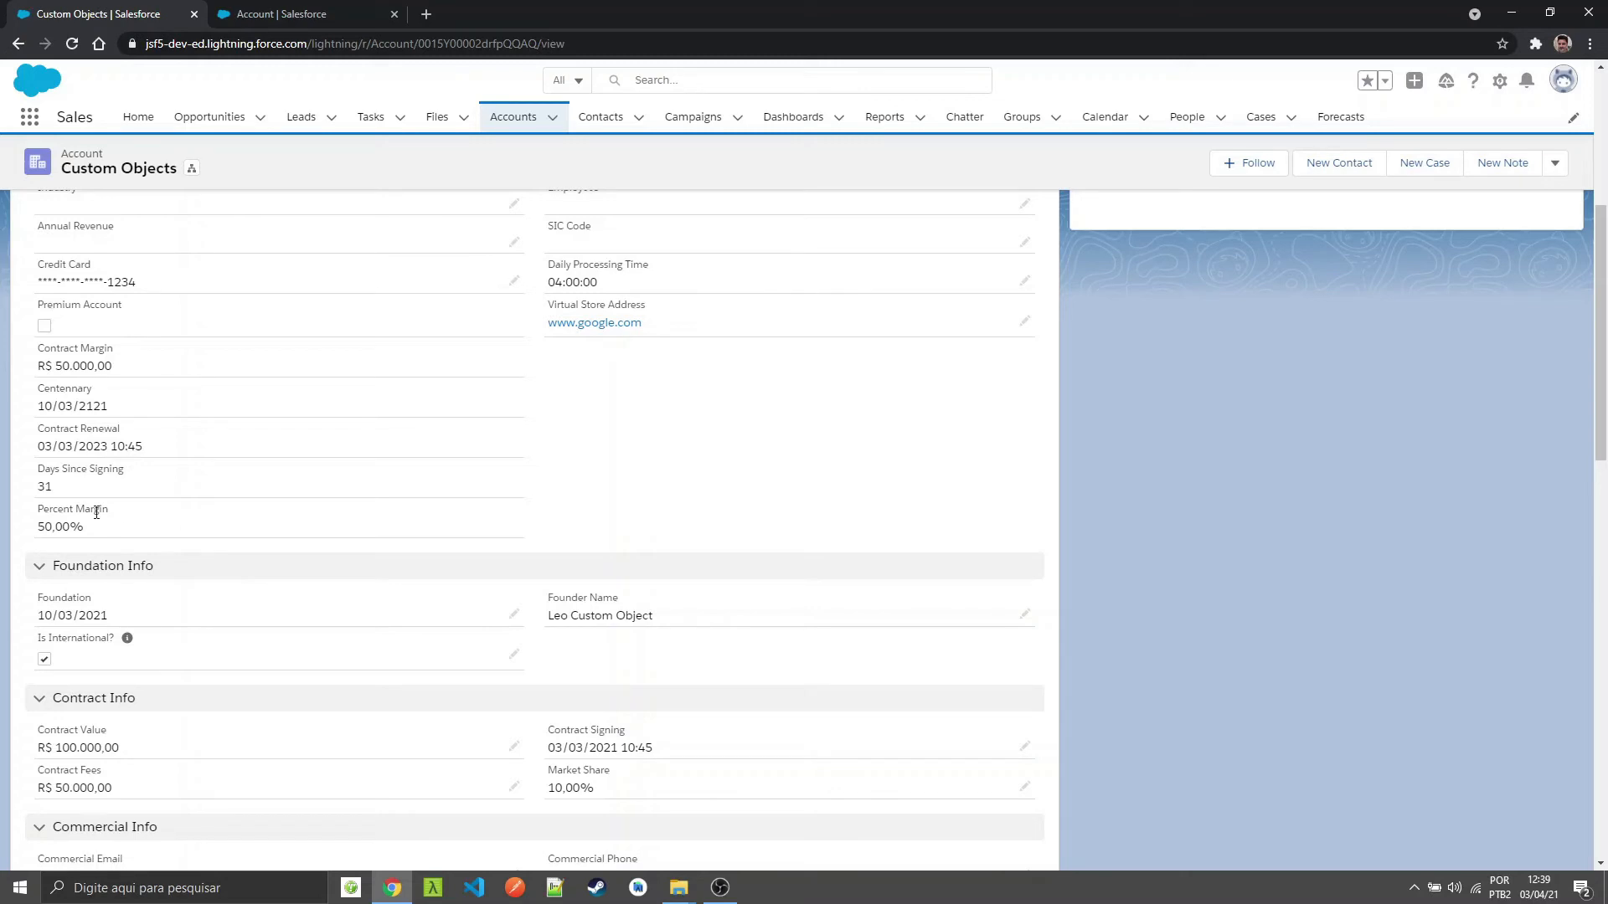
pyautogui.click(514, 750)
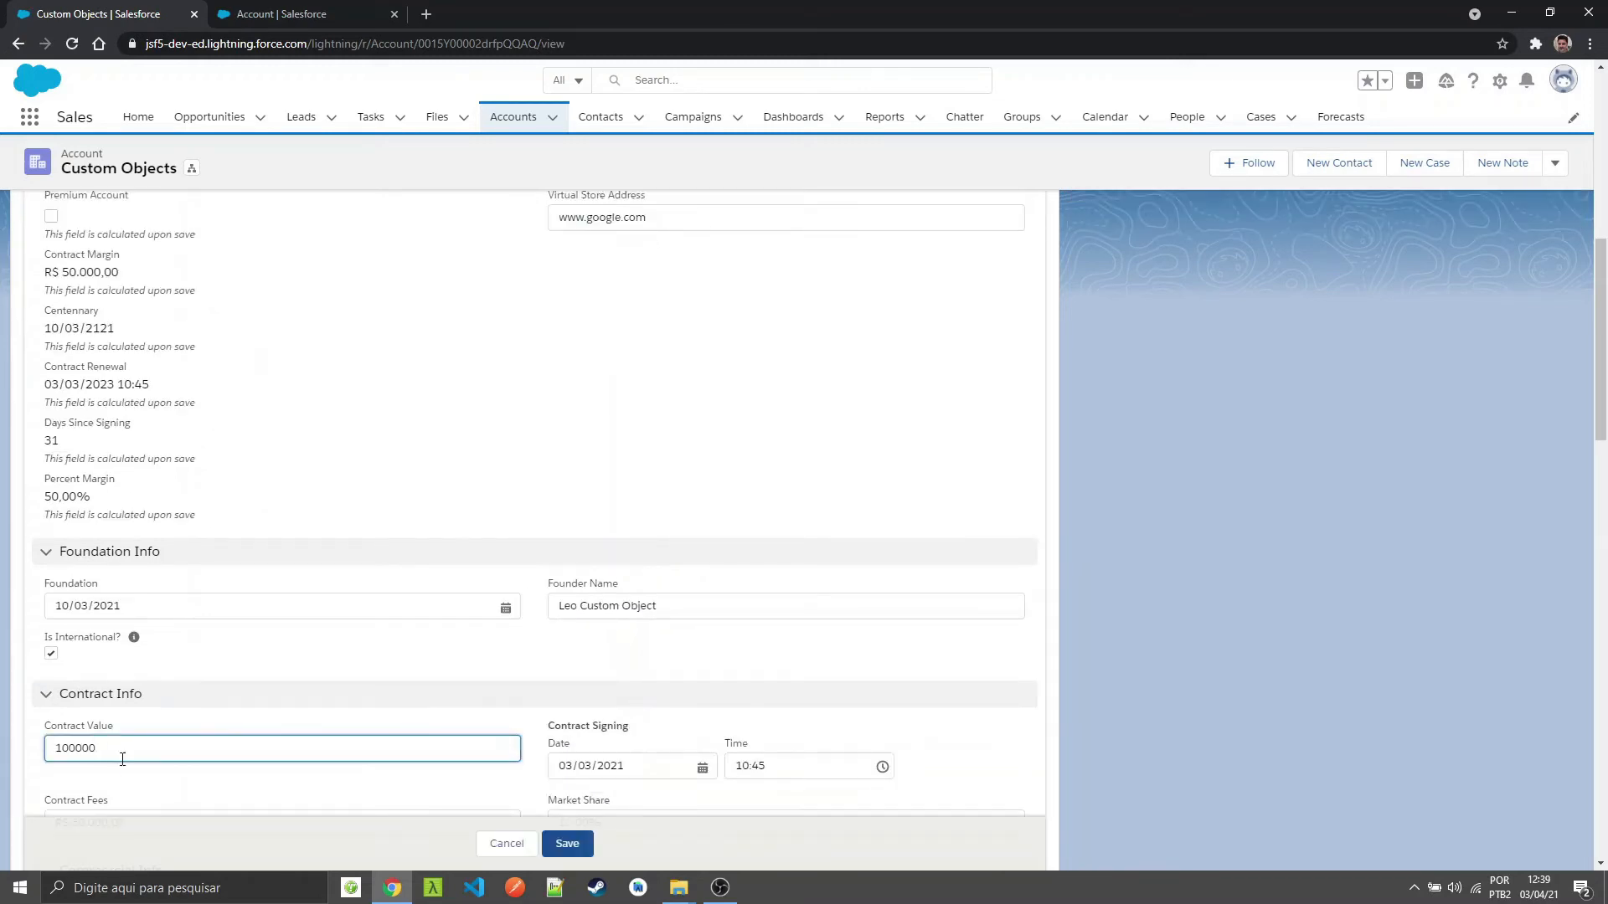
pyautogui.scroll(-2, 210, 720)
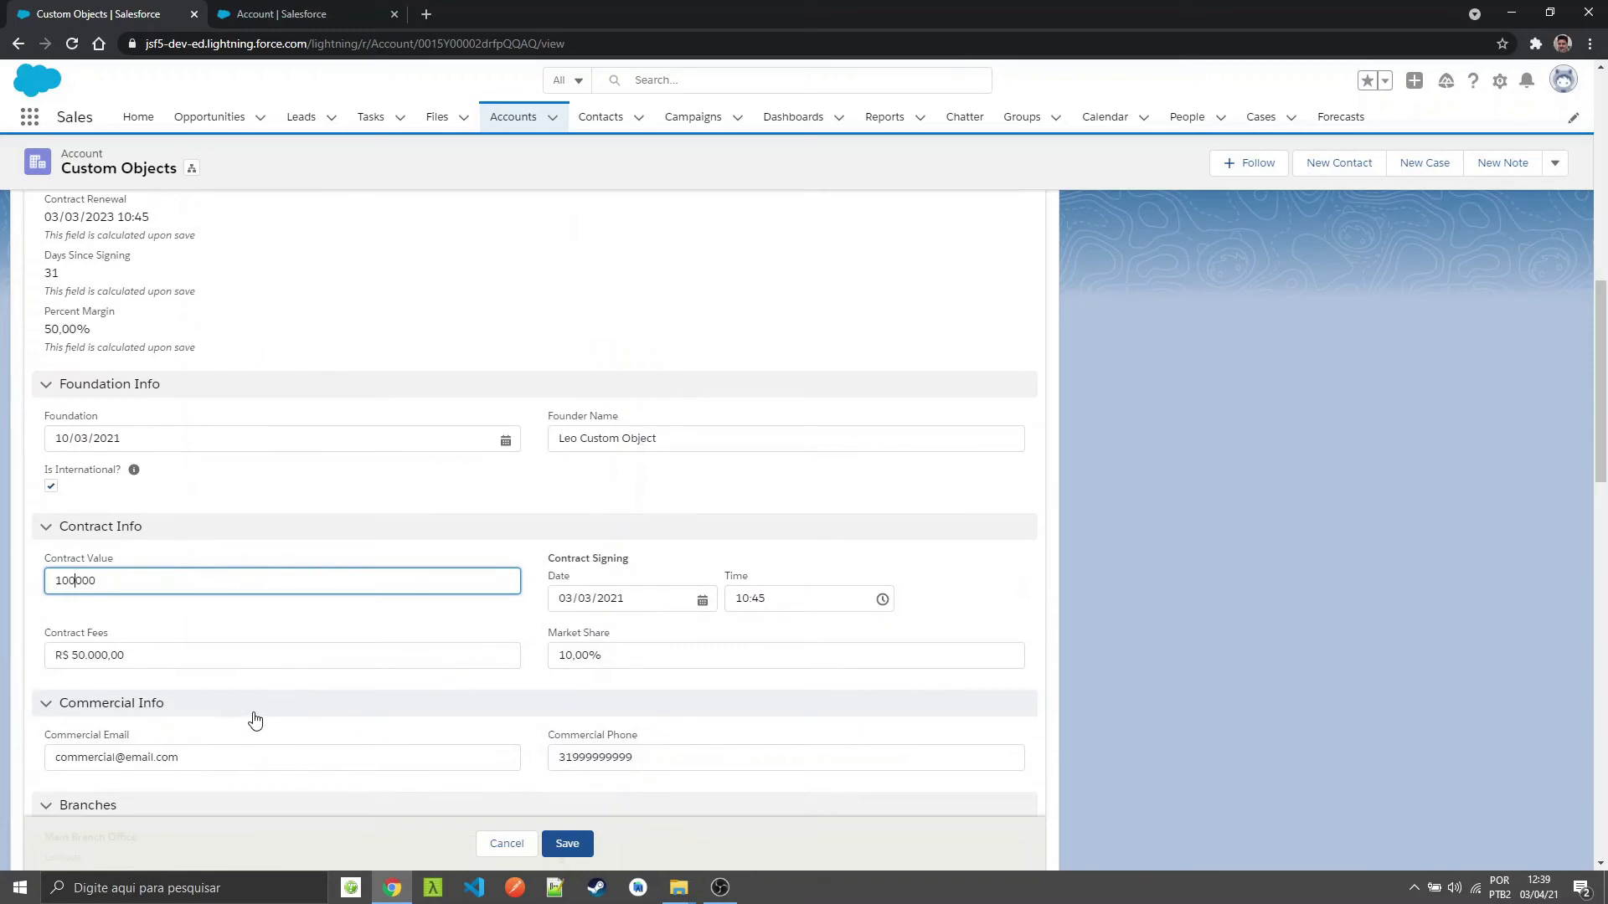
pyautogui.click(563, 844)
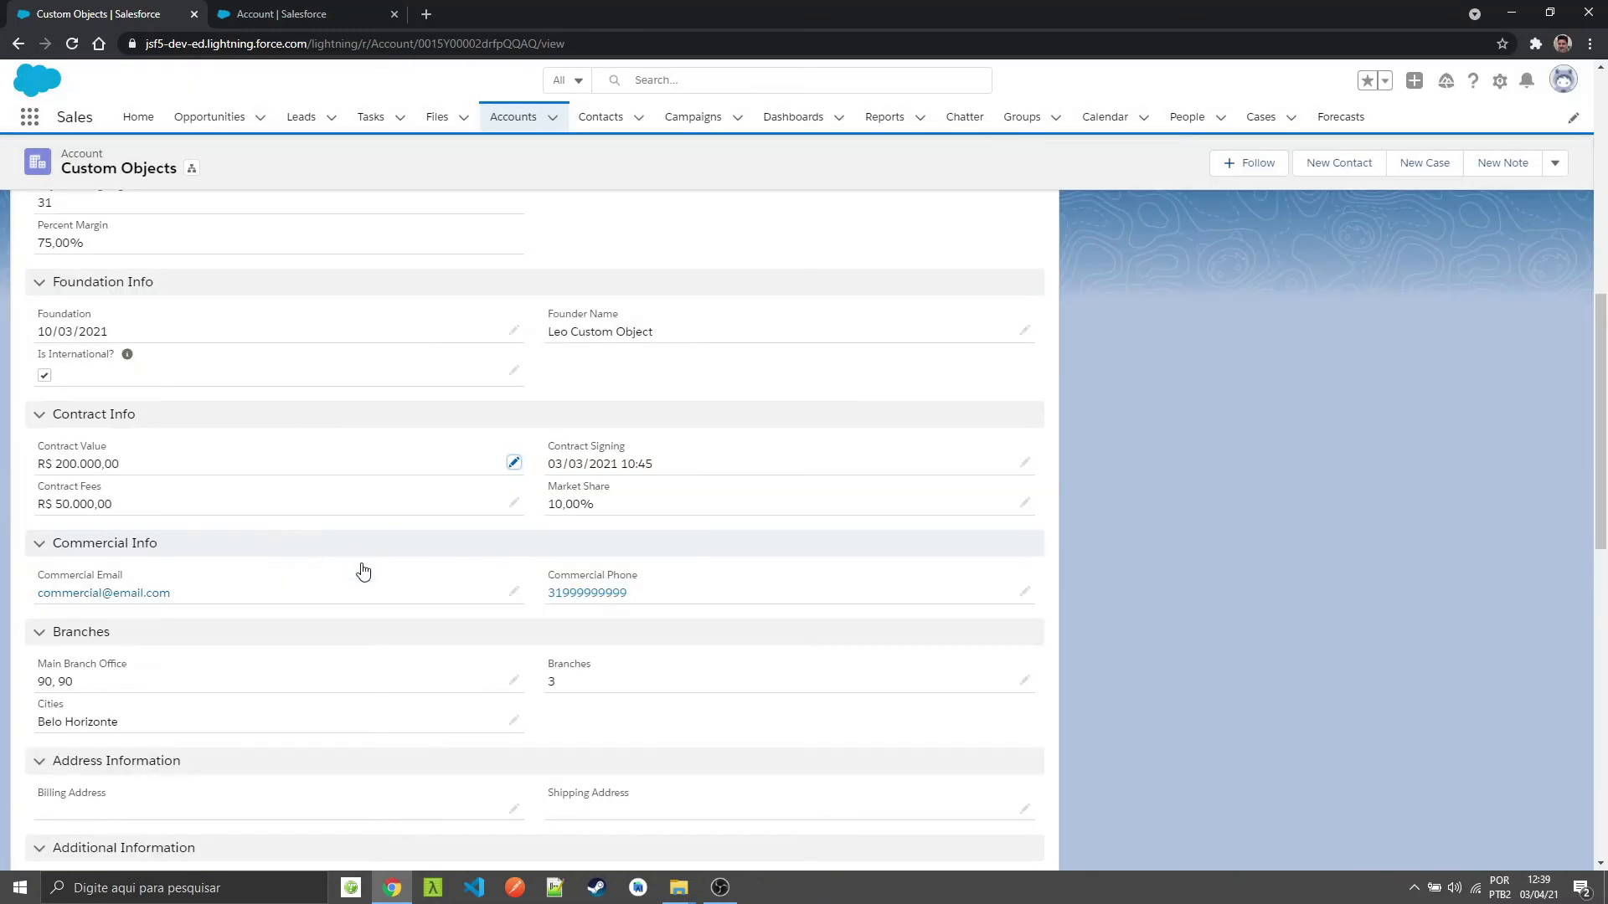
pyautogui.scroll(1, 424, 615)
pyautogui.scroll(1, 424, 618)
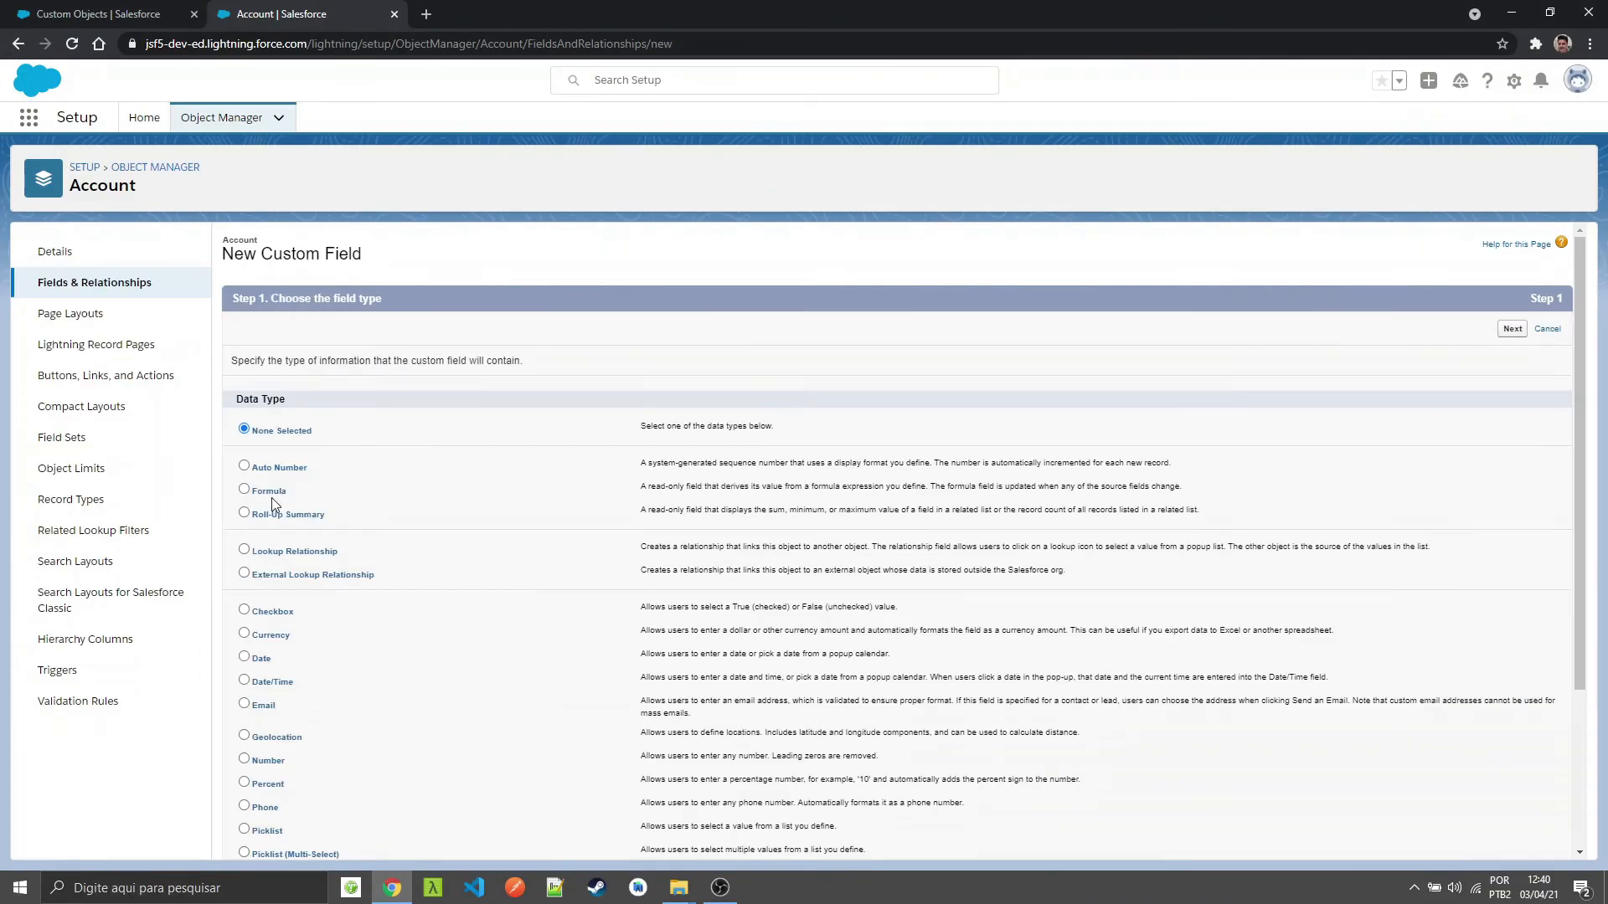
# Step: Start a formula field labelled Contract Status with field name ContractStatus and a Text return type
pyautogui.click(269, 491)
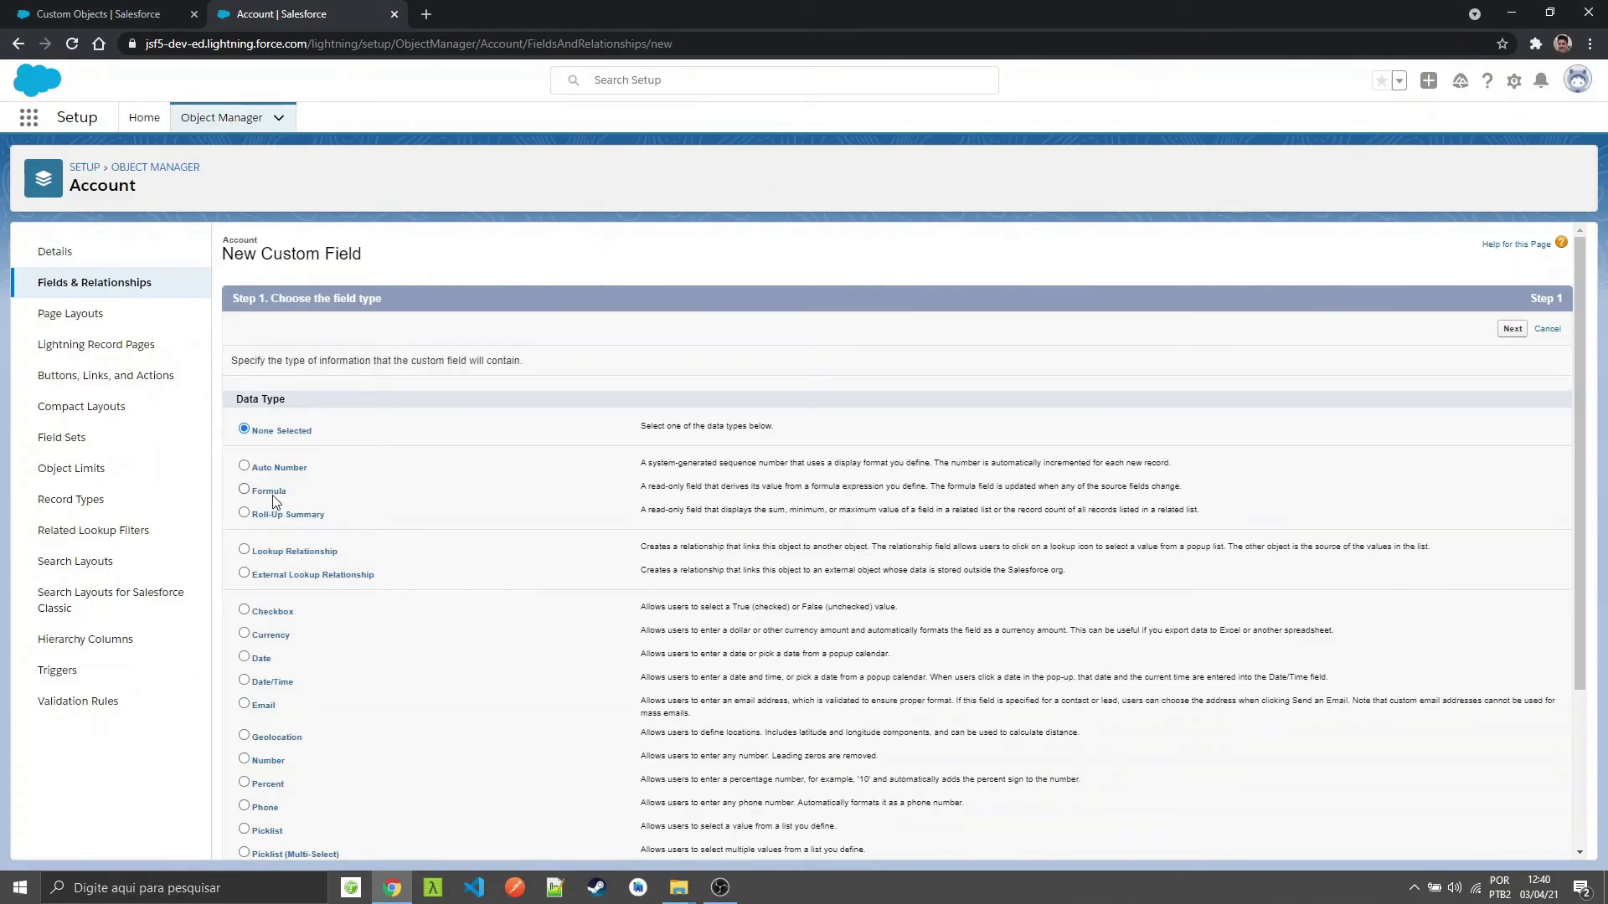
pyautogui.click(1511, 329)
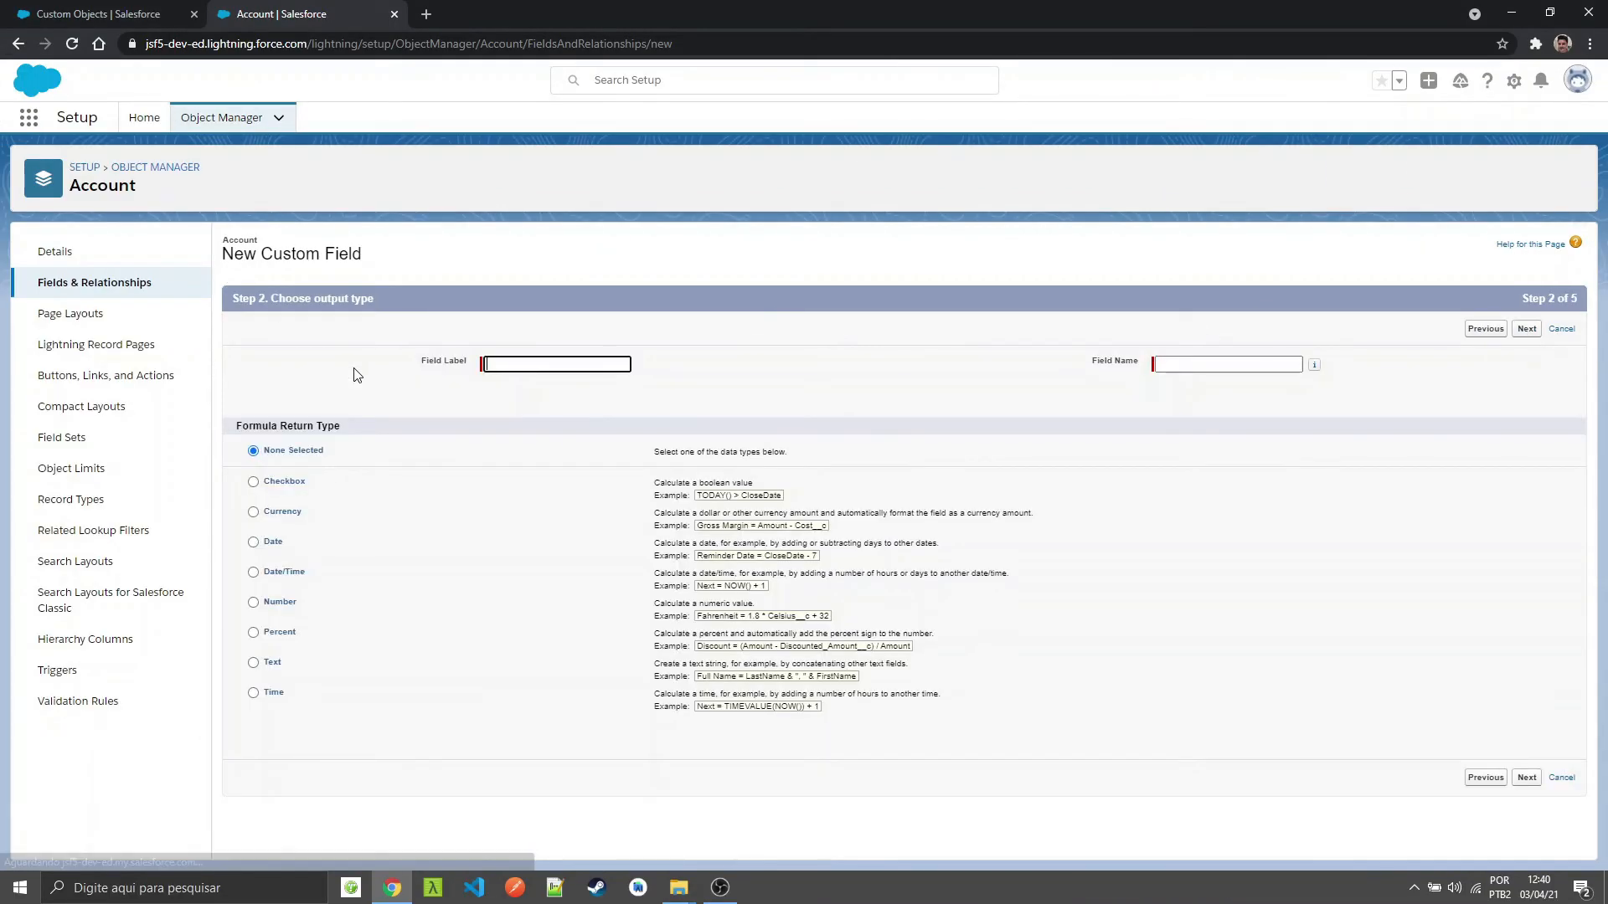
pyautogui.write('Contract Status')
pyautogui.press('Tab')
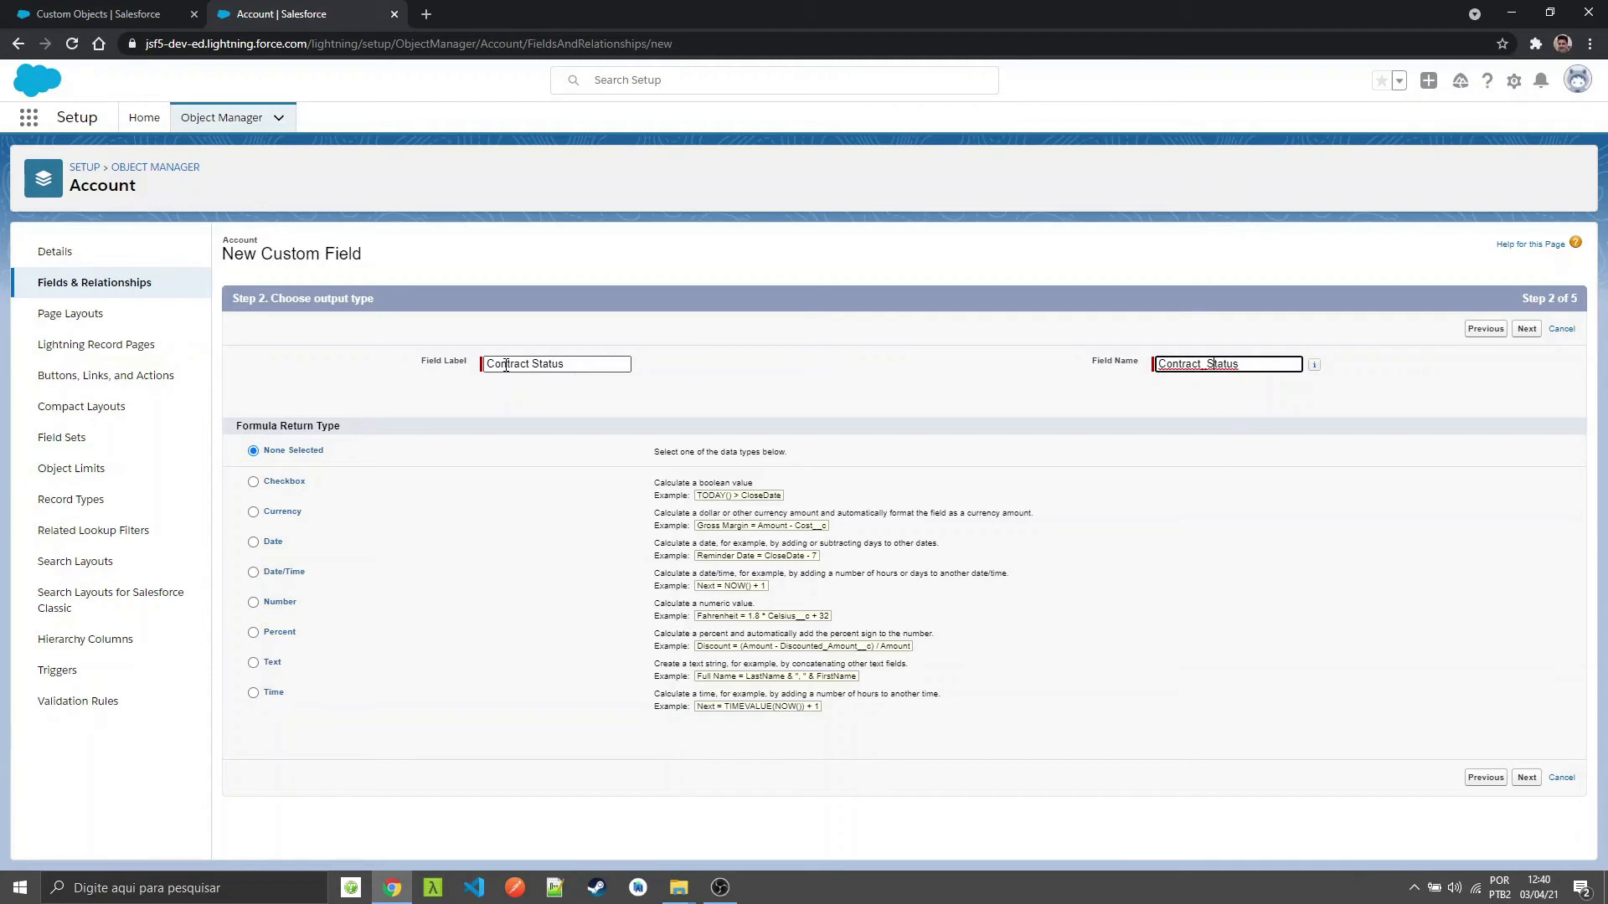
pyautogui.press('BackSpace')
pyautogui.click(253, 662)
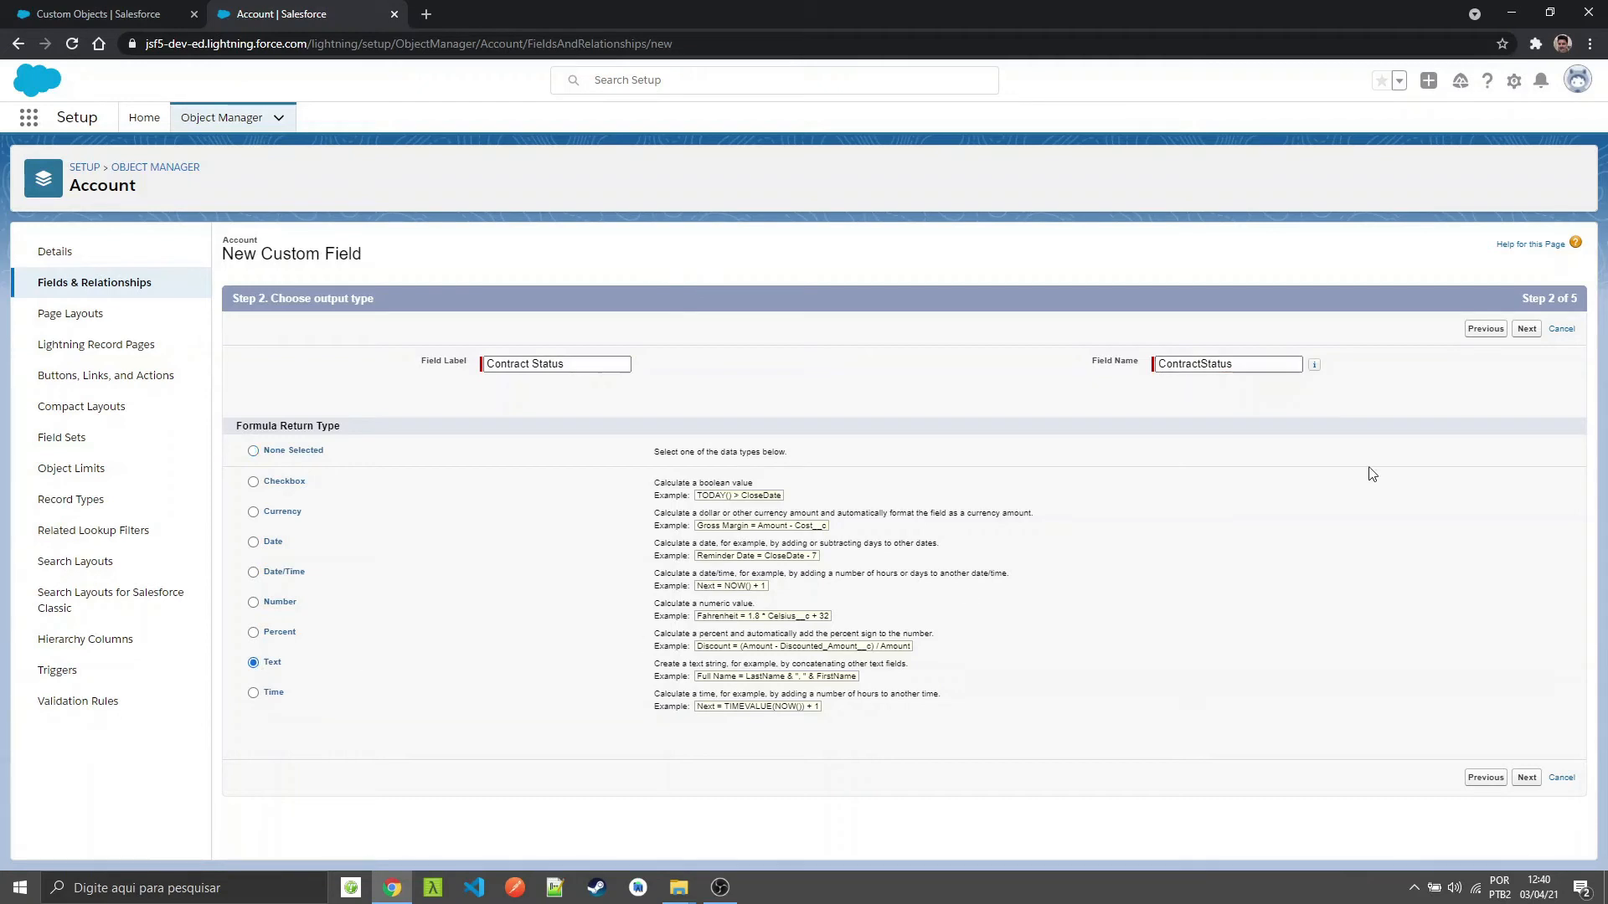
pyautogui.click(1527, 329)
# Step: Limit the function list to the Logical category and insert the IF function into the Contract Status formula
pyautogui.click(514, 562)
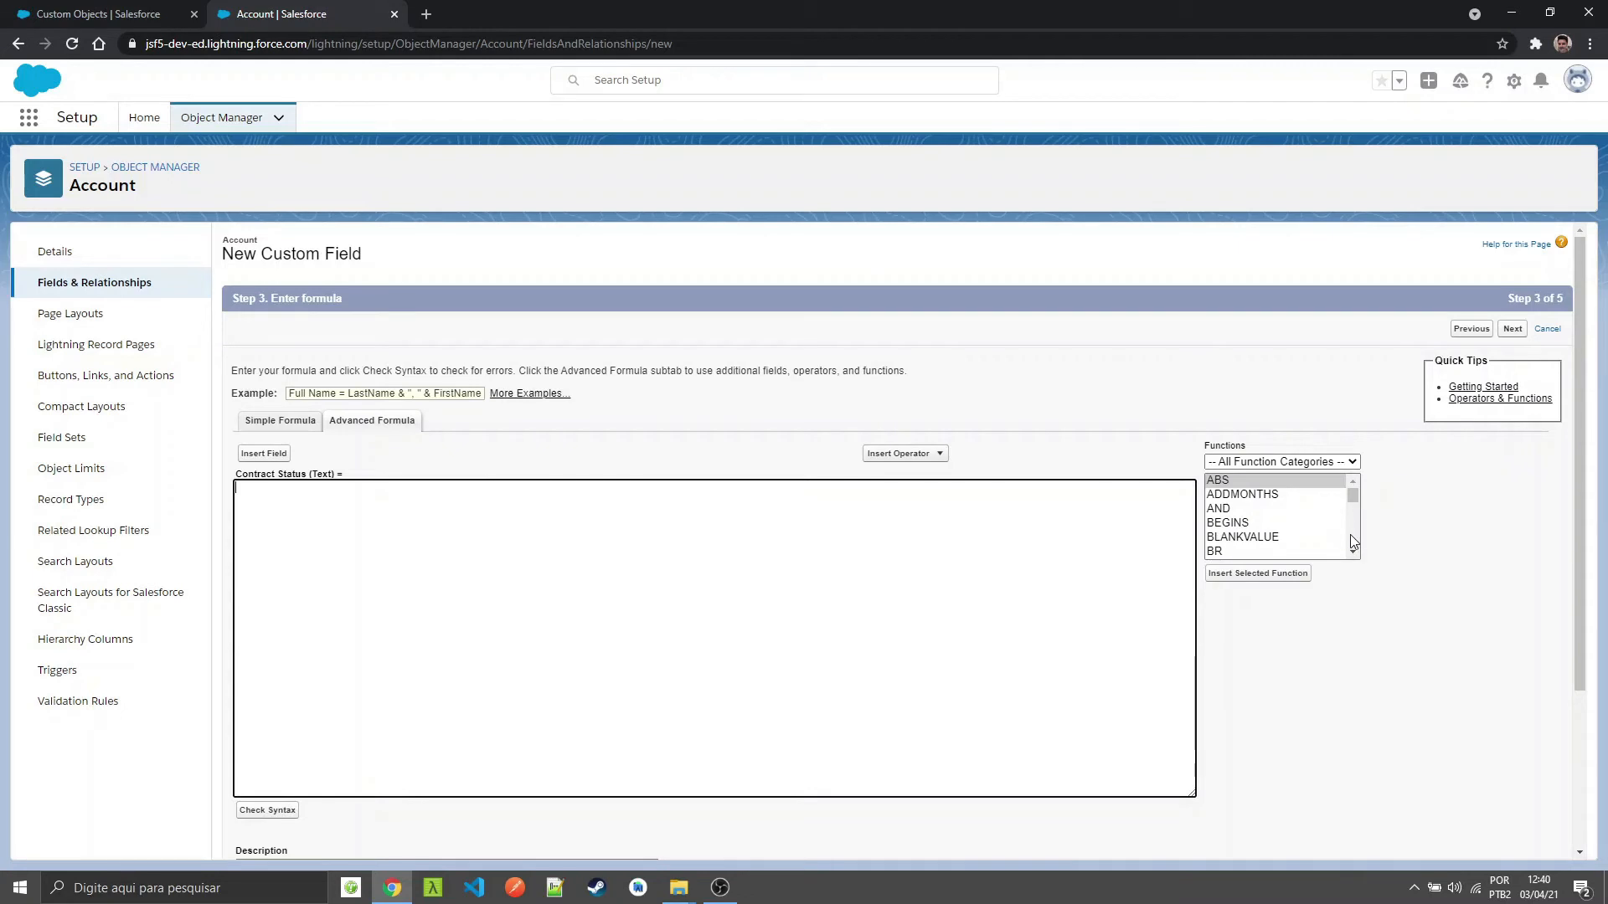
pyautogui.click(1324, 460)
pyautogui.click(1275, 489)
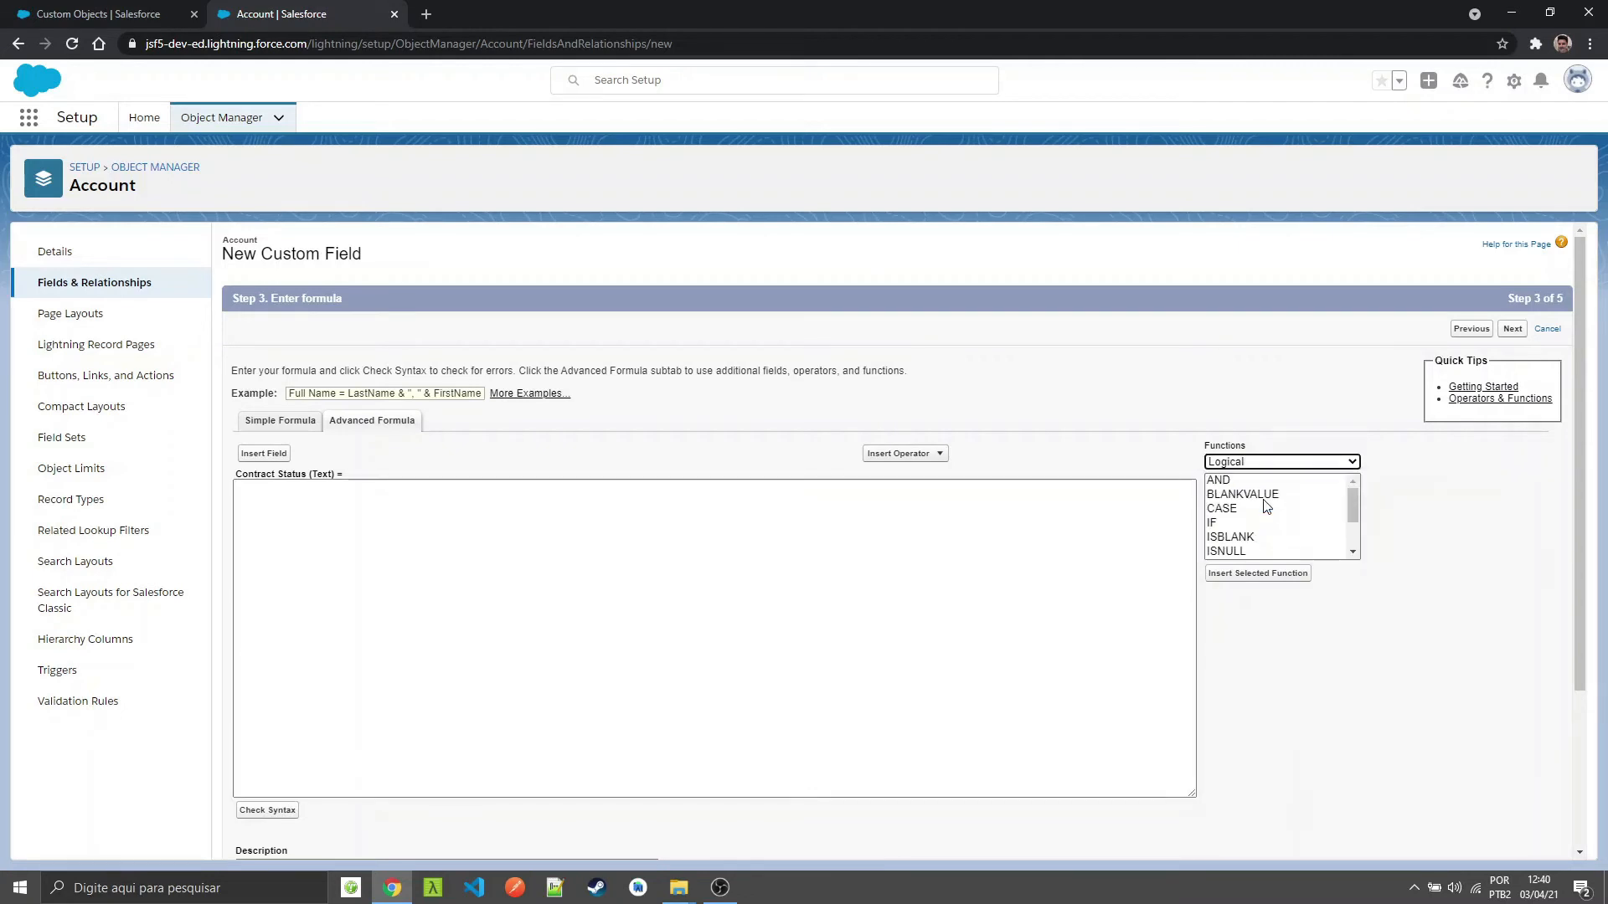
pyautogui.click(1218, 520)
pyautogui.doubleClick(1218, 520)
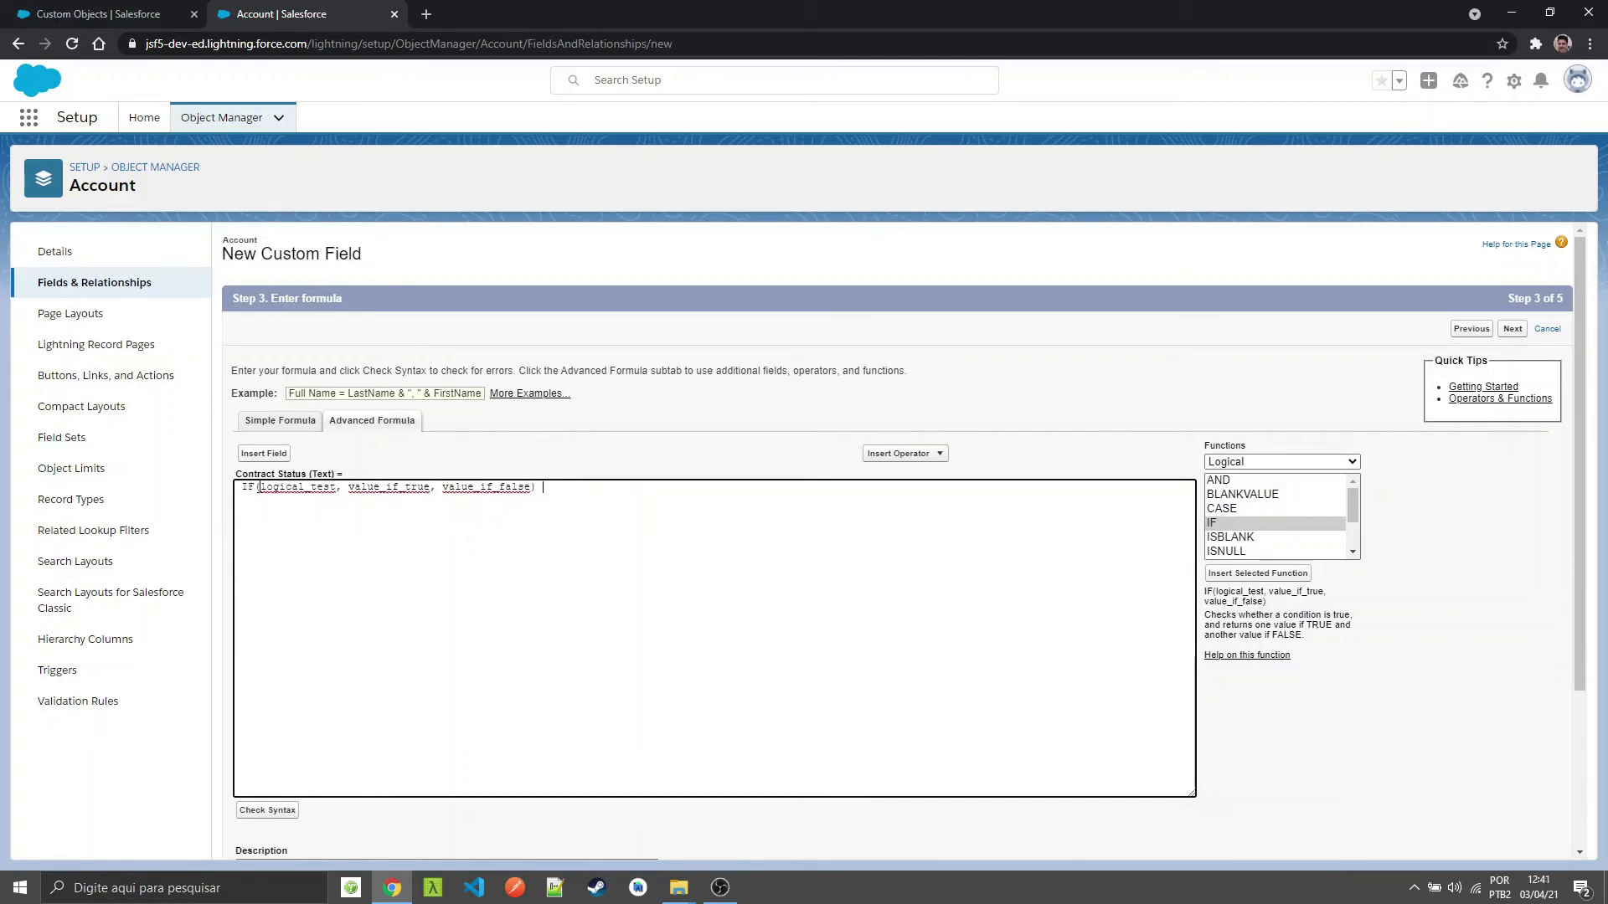
# Step: Replace the logical_test placeholder of the IF function with ContractValue__c > ContractFees__c
pyautogui.doubleClick(288, 488)
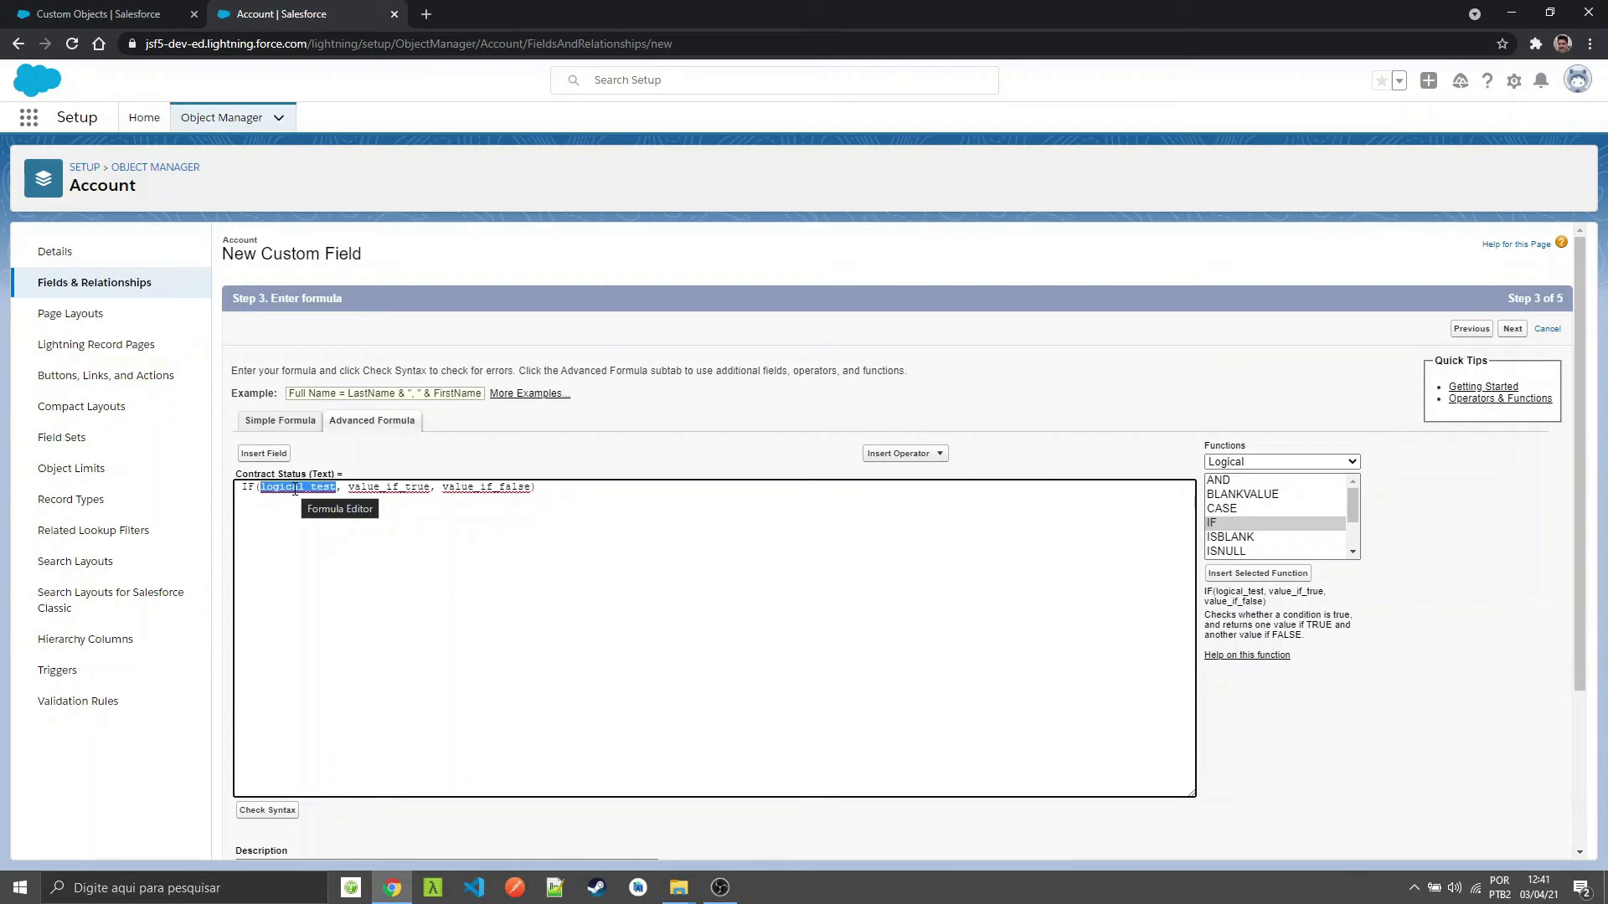
pyautogui.doubleClick(394, 490)
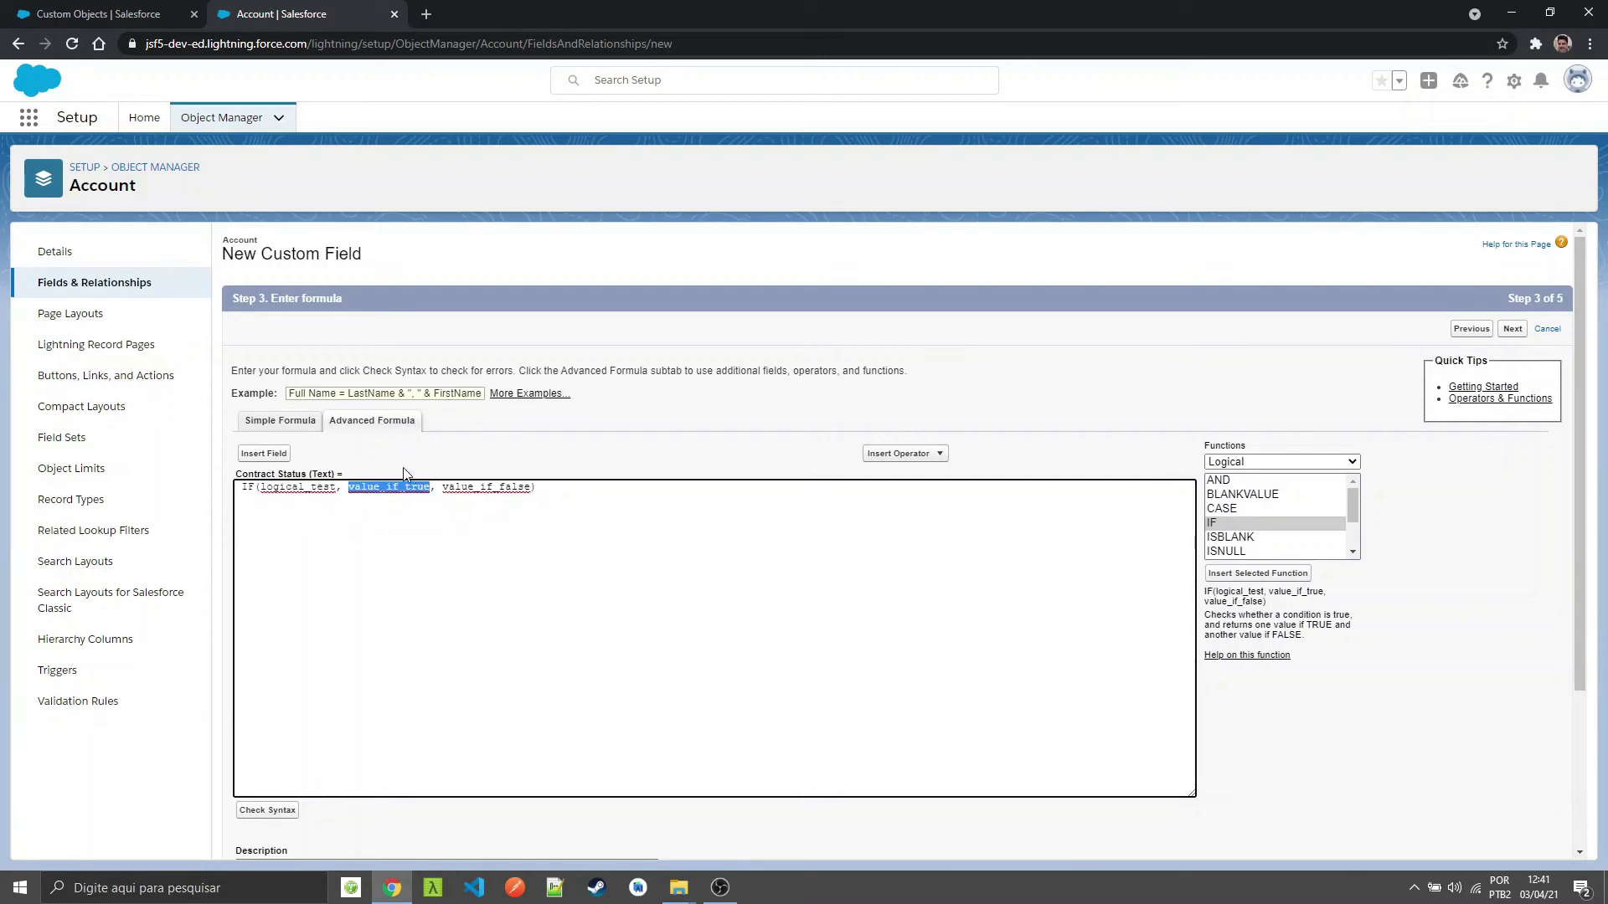
pyautogui.doubleClick(503, 487)
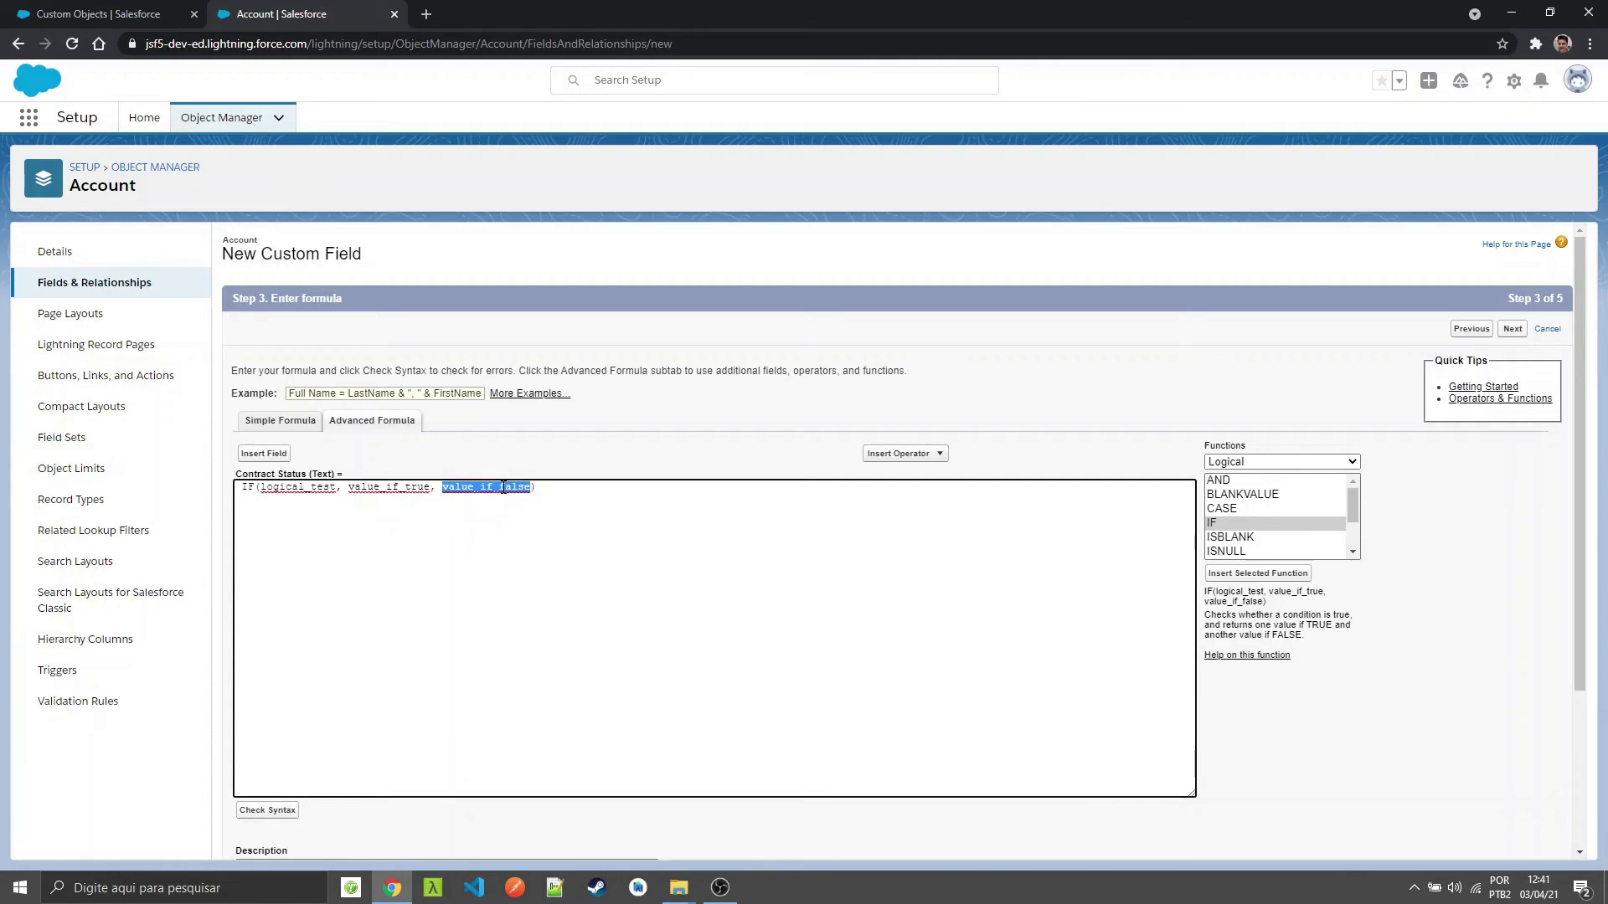
pyautogui.doubleClick(317, 486)
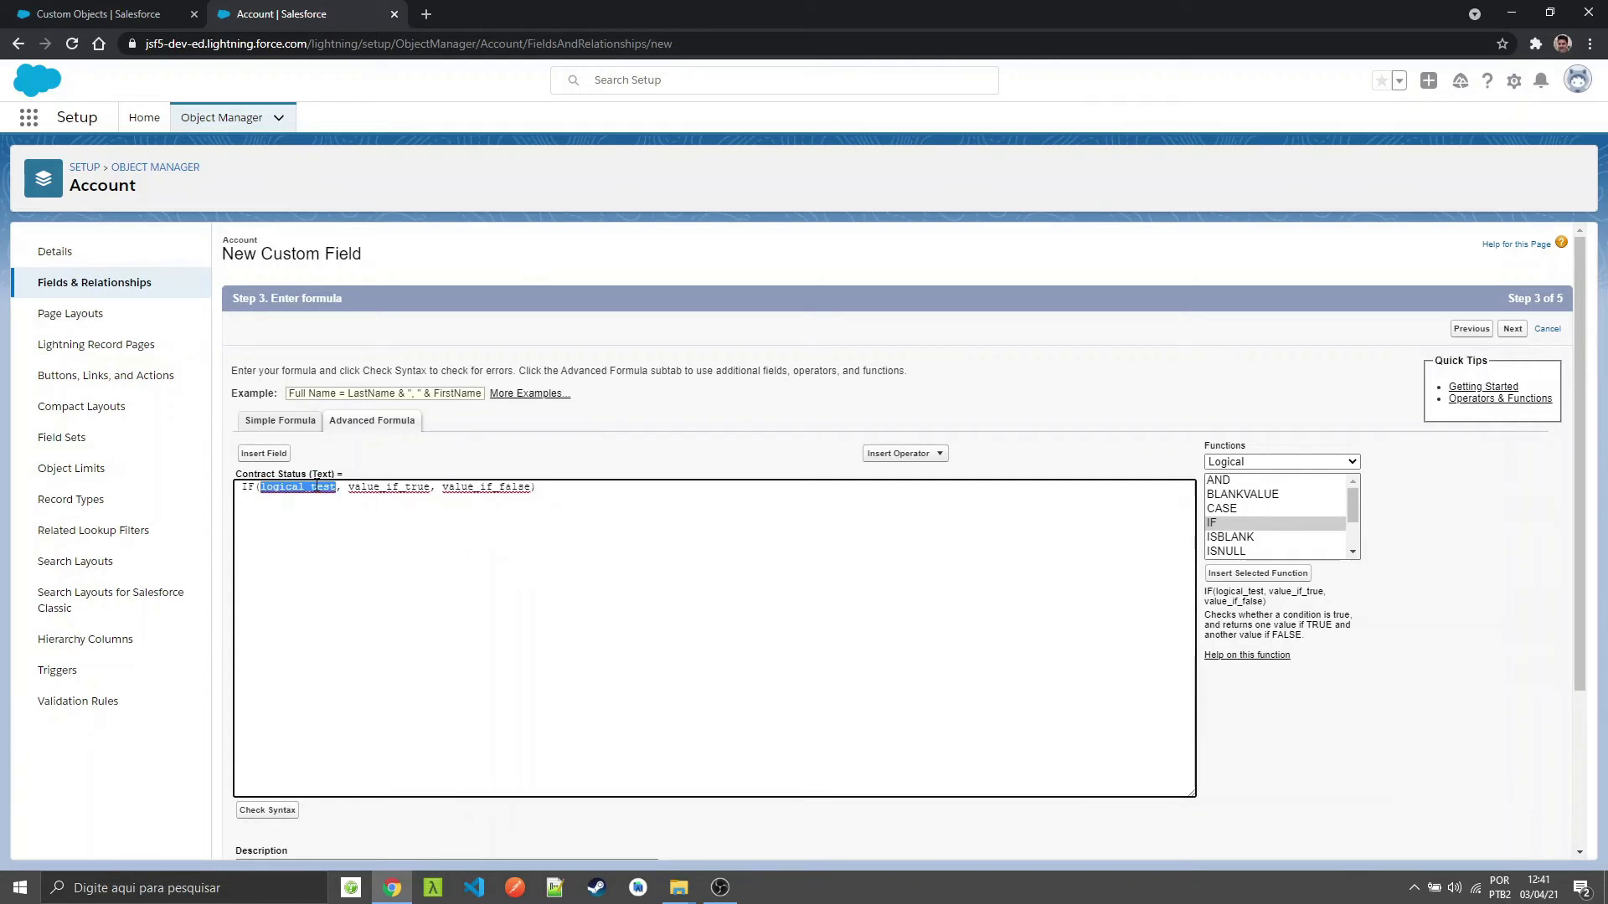
pyautogui.write('Con')
pyautogui.write('tValue__')
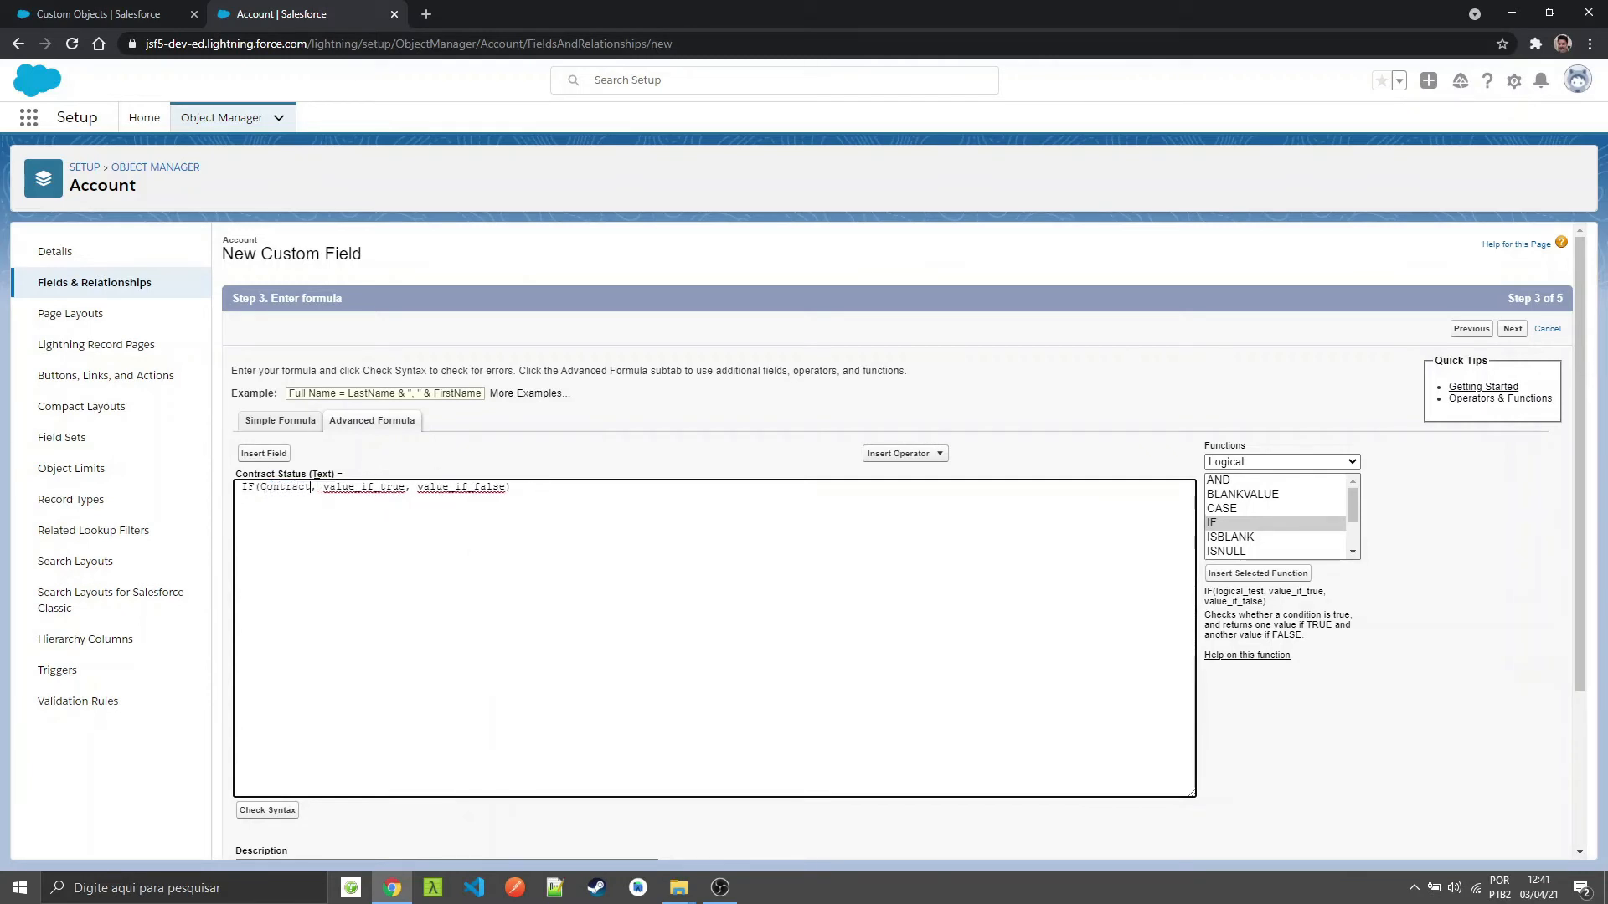
pyautogui.write('c > ')
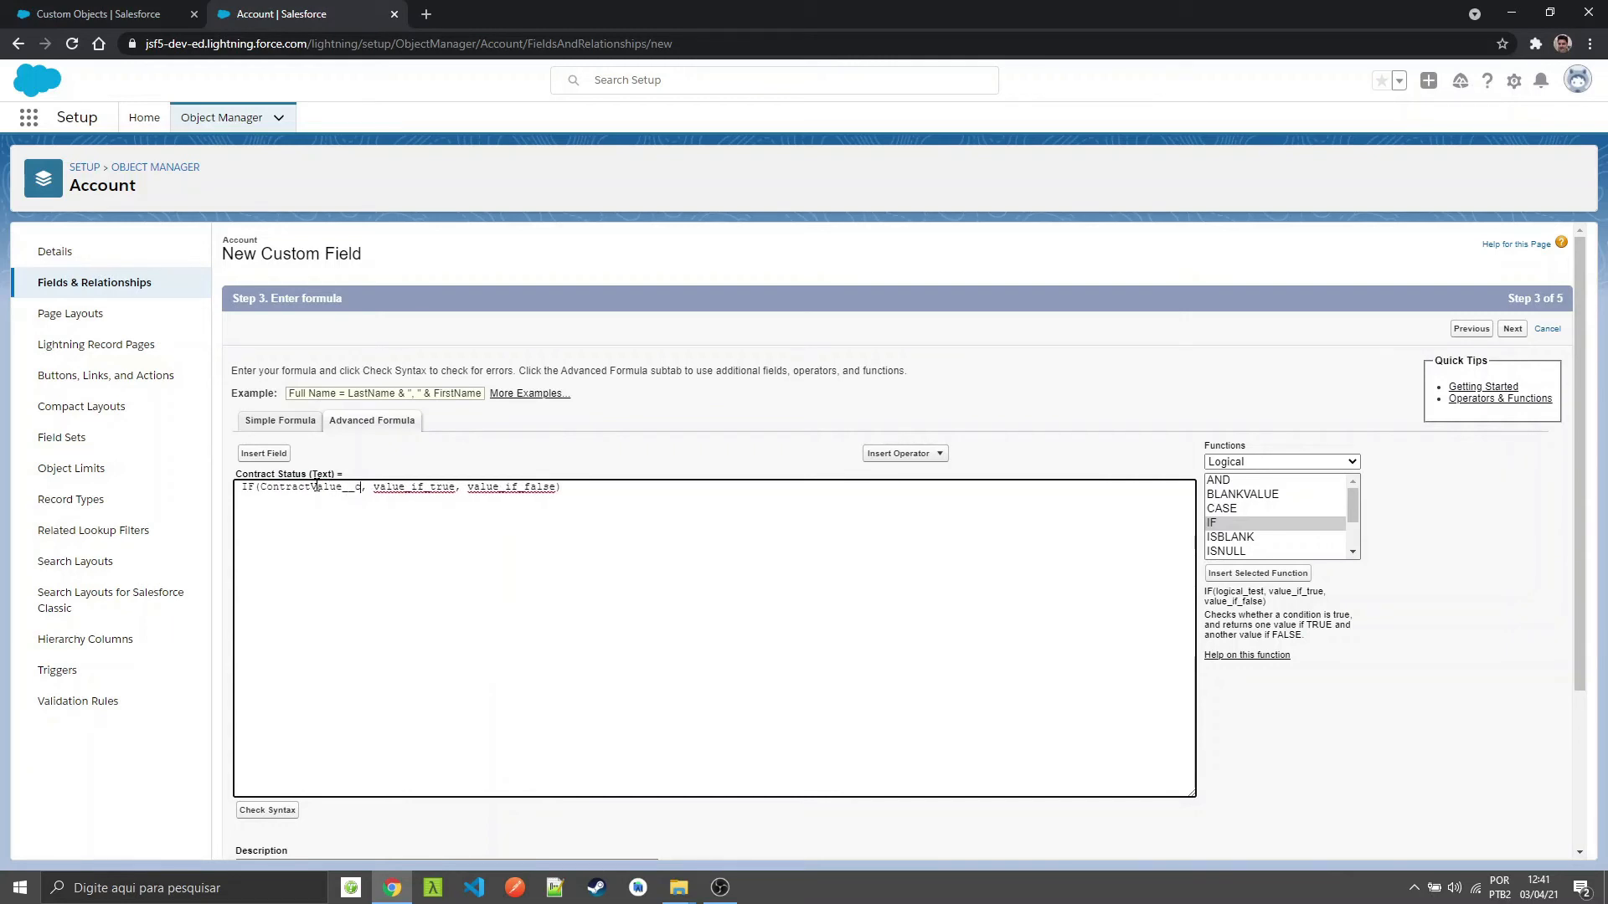
pyautogui.write('Contract')
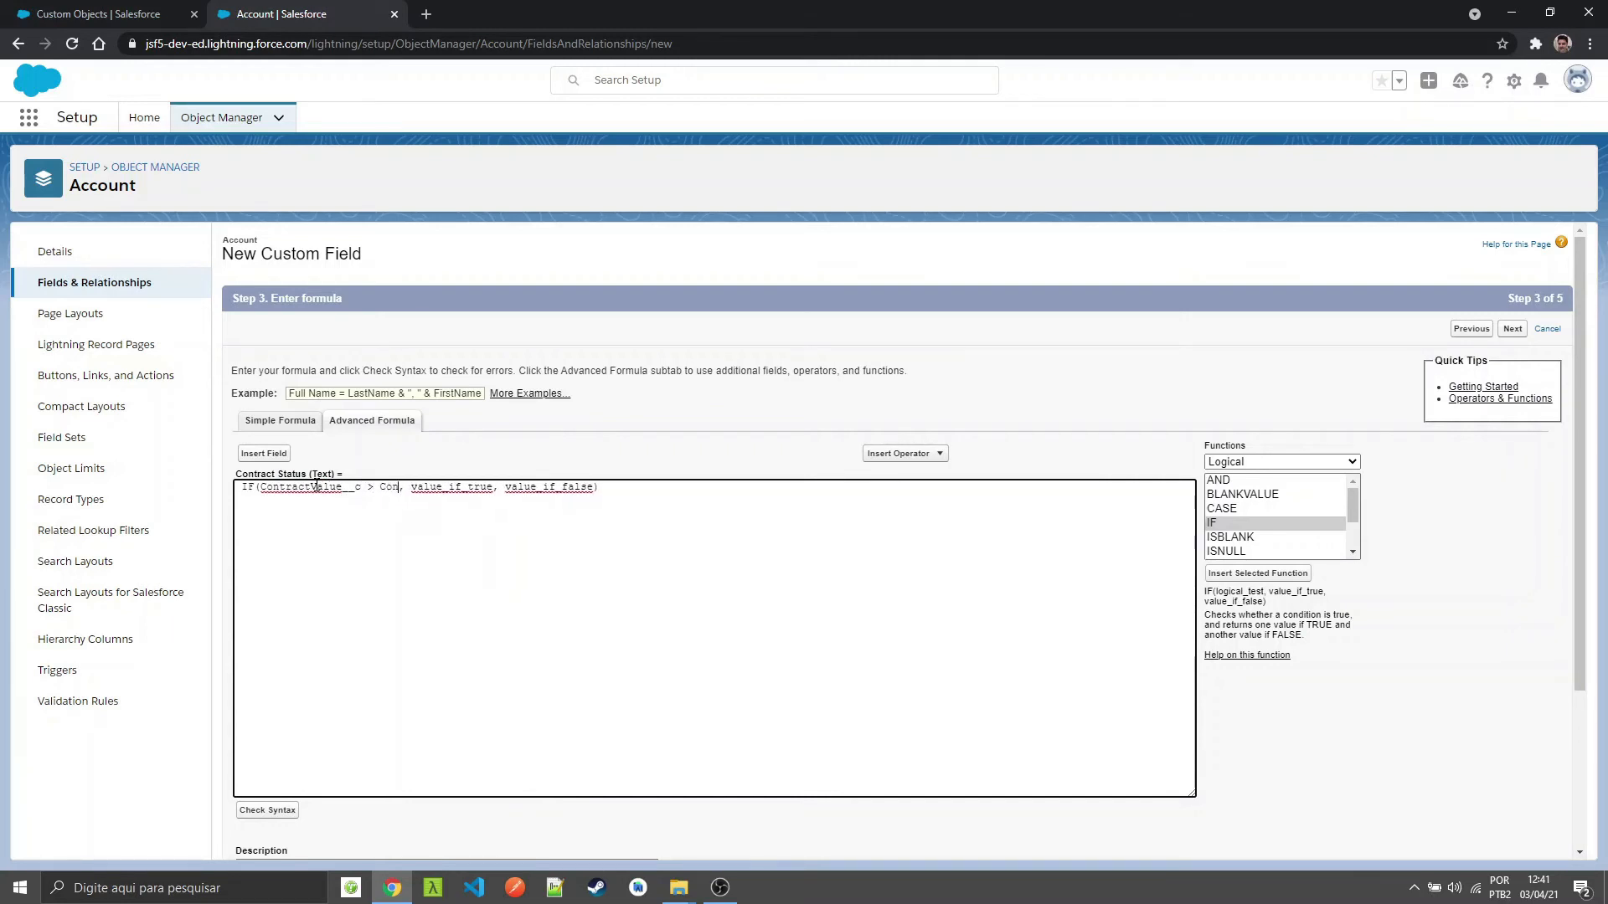
pyautogui.write('Fees')
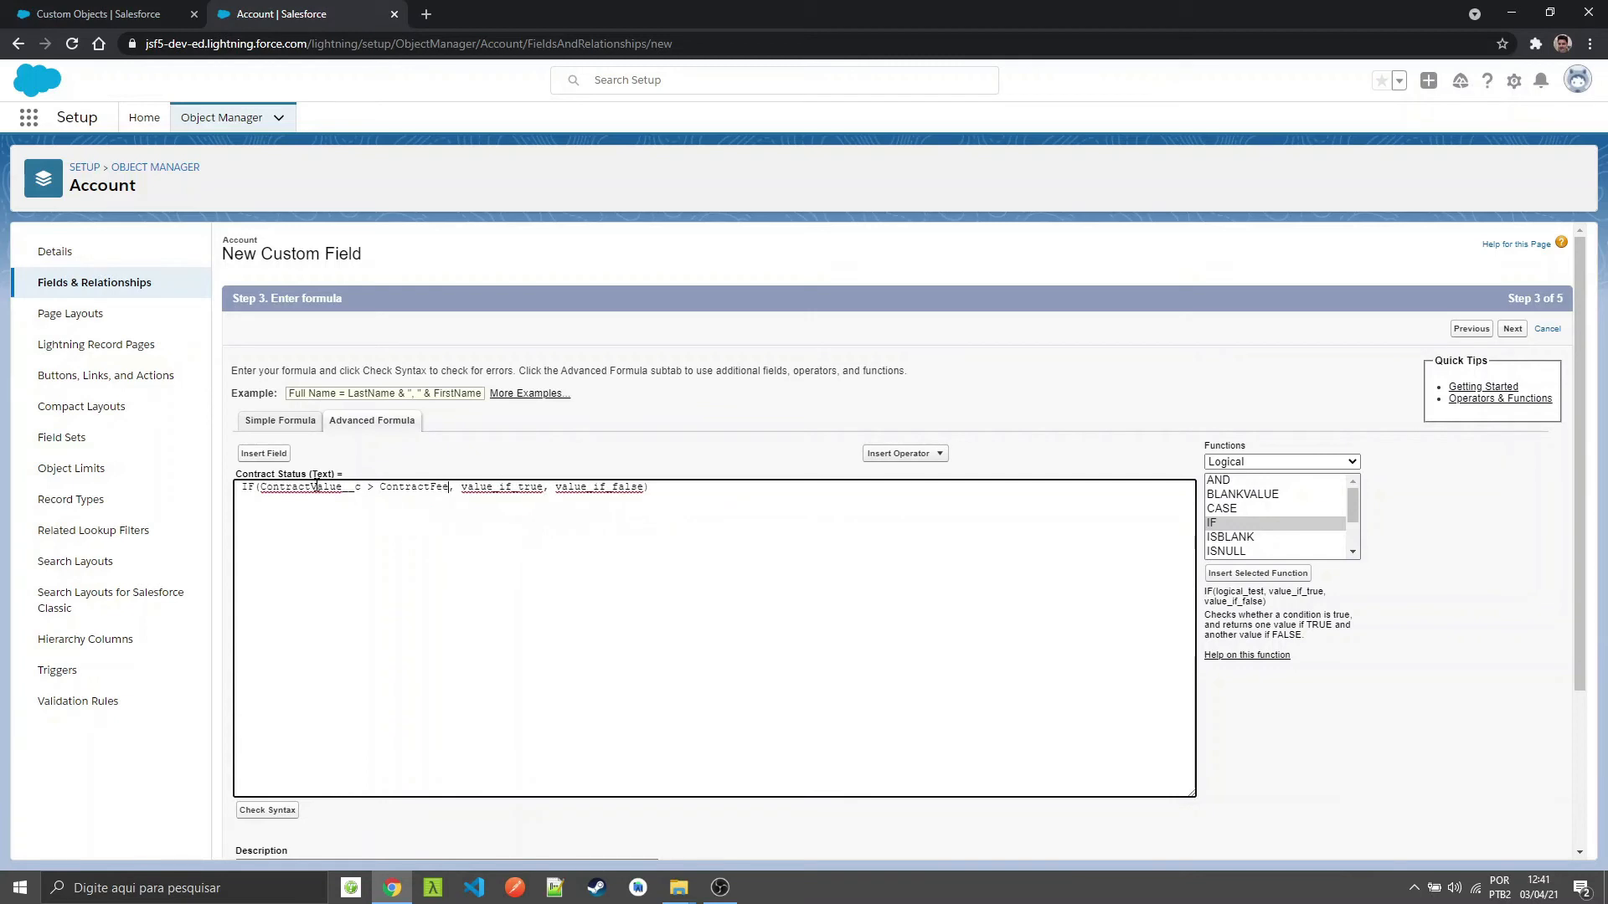
pyautogui.write('__c')
pyautogui.press('Right')
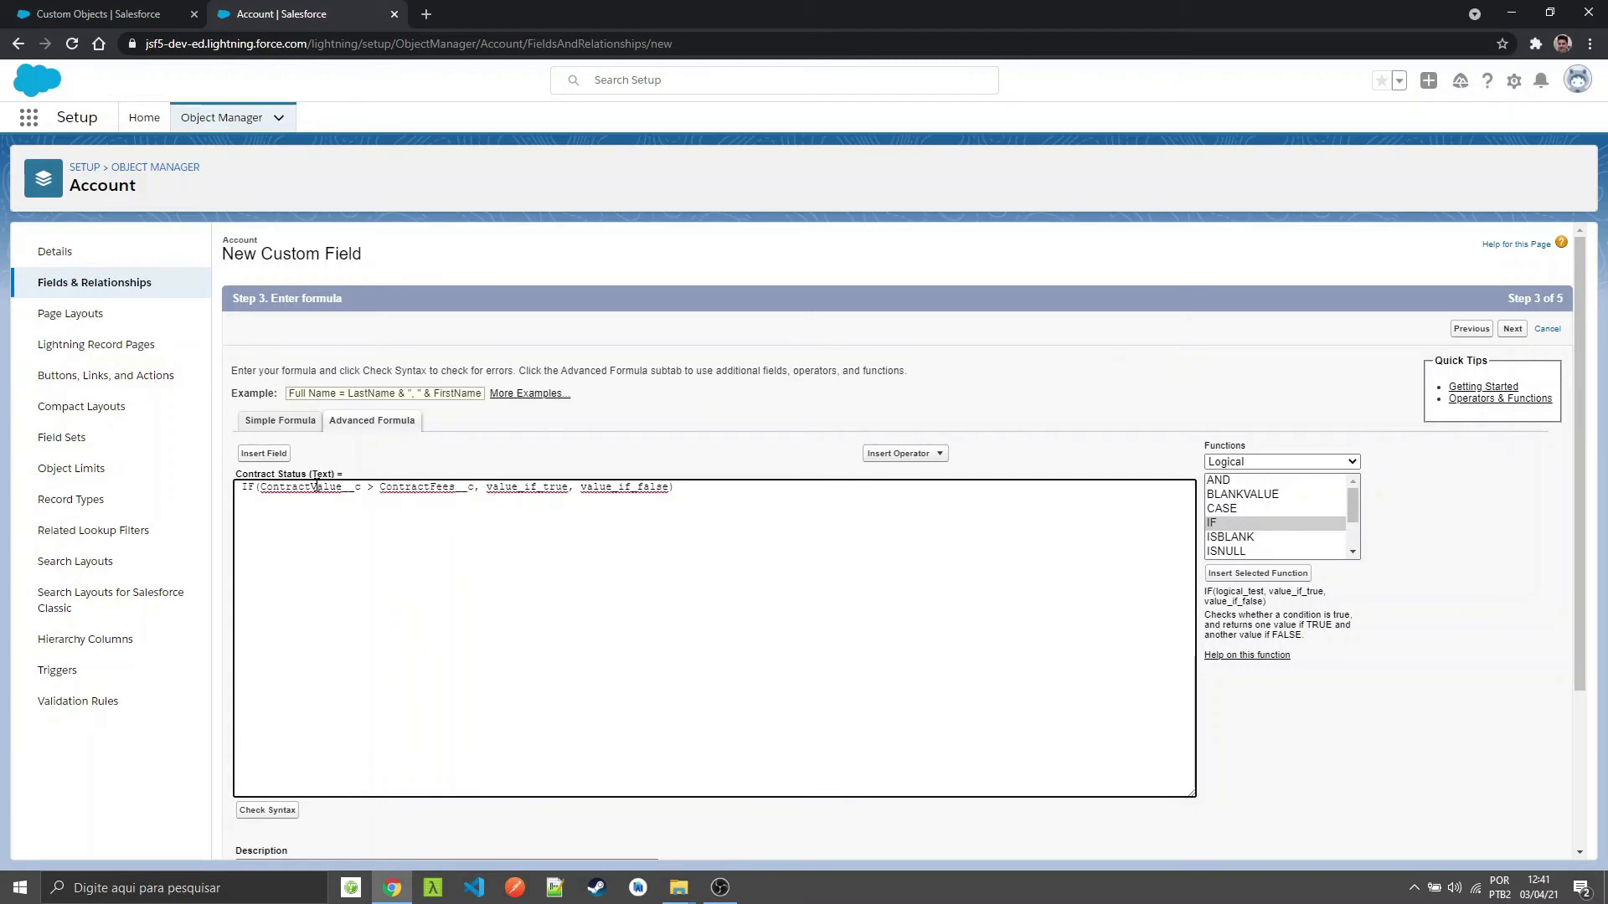
# Step: Move the IF results to a new line and replace the value_if_true placeholder with "Lucro"
pyautogui.press('Return')
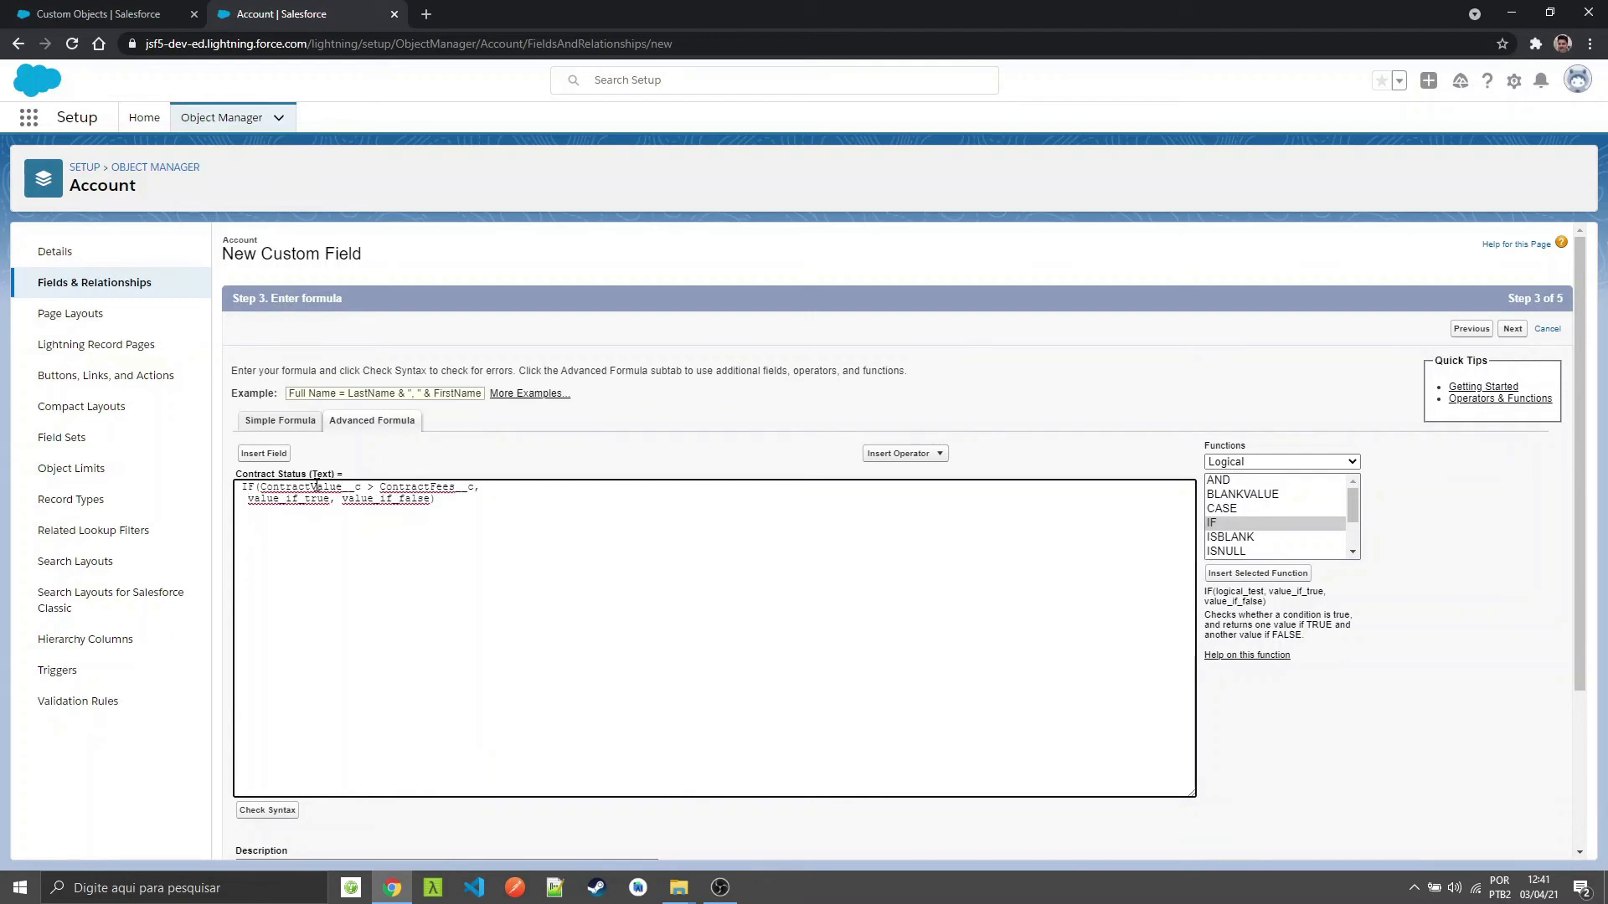
pyautogui.hotkey('ctrl', 'shift', 'Right')
pyautogui.write('""')
pyautogui.press('Left')
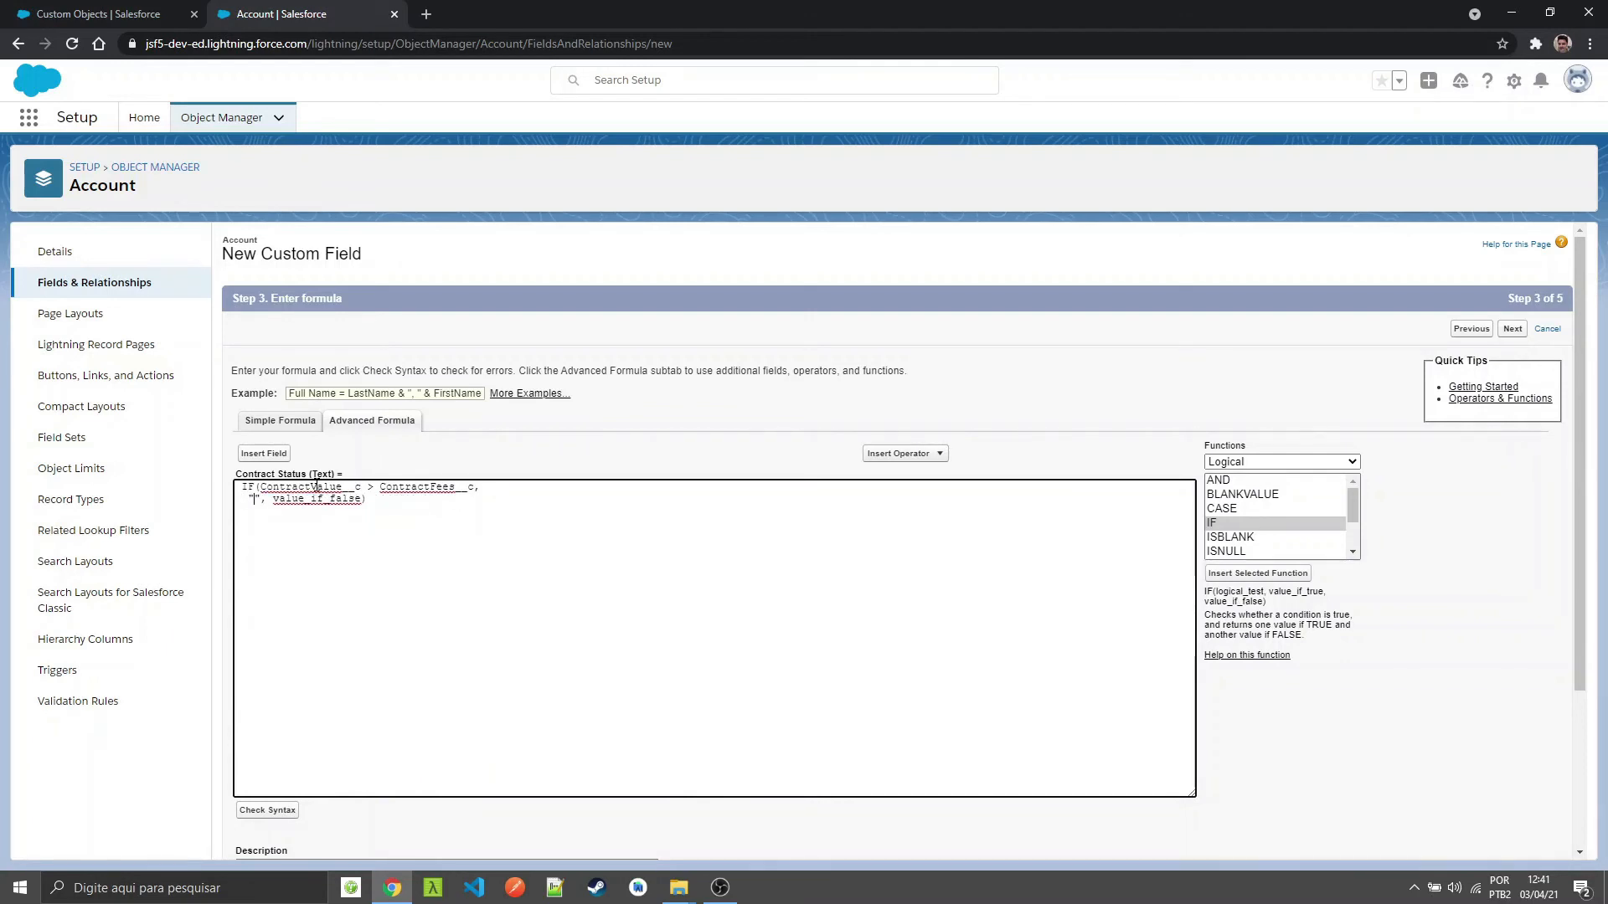
pyautogui.write('lu')
pyautogui.press('BackSpace')
pyautogui.press('BackSpace')
pyautogui.write('Lucro')
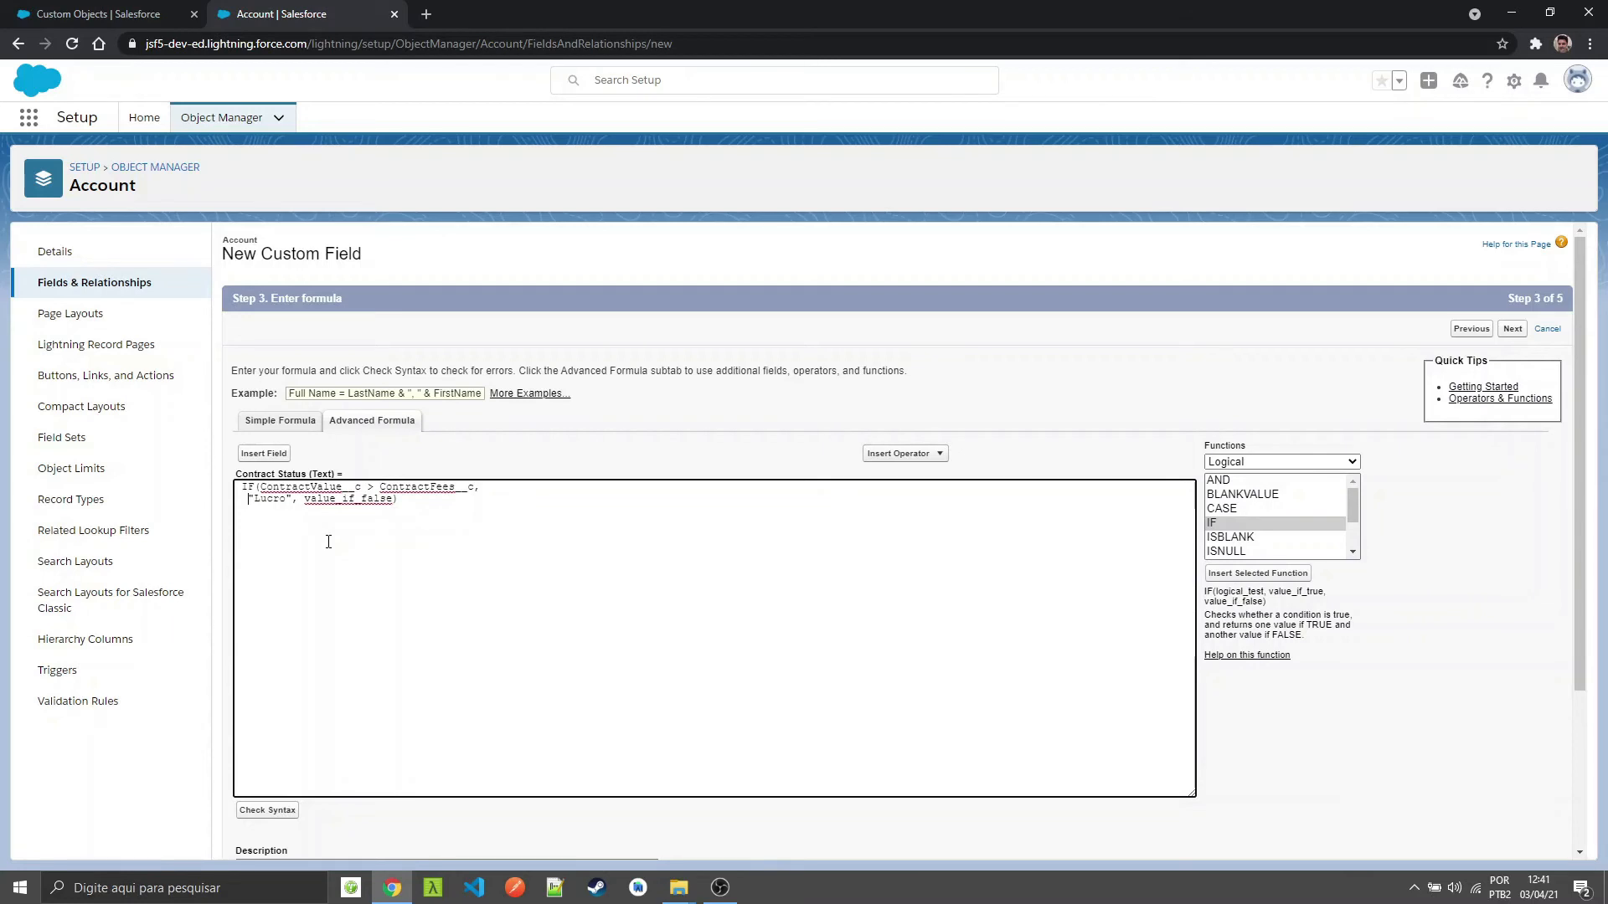
pyautogui.hotkey('shift', 'Right')
pyautogui.press('Right')
pyautogui.press('Right')
pyautogui.press('Right')
pyautogui.press('Left')
# Step: Place the value_if_false placeholder and the closing parenthesis of the IF on separate lines
pyautogui.moveTo(260, 488); pyautogui.dragTo(479, 488)
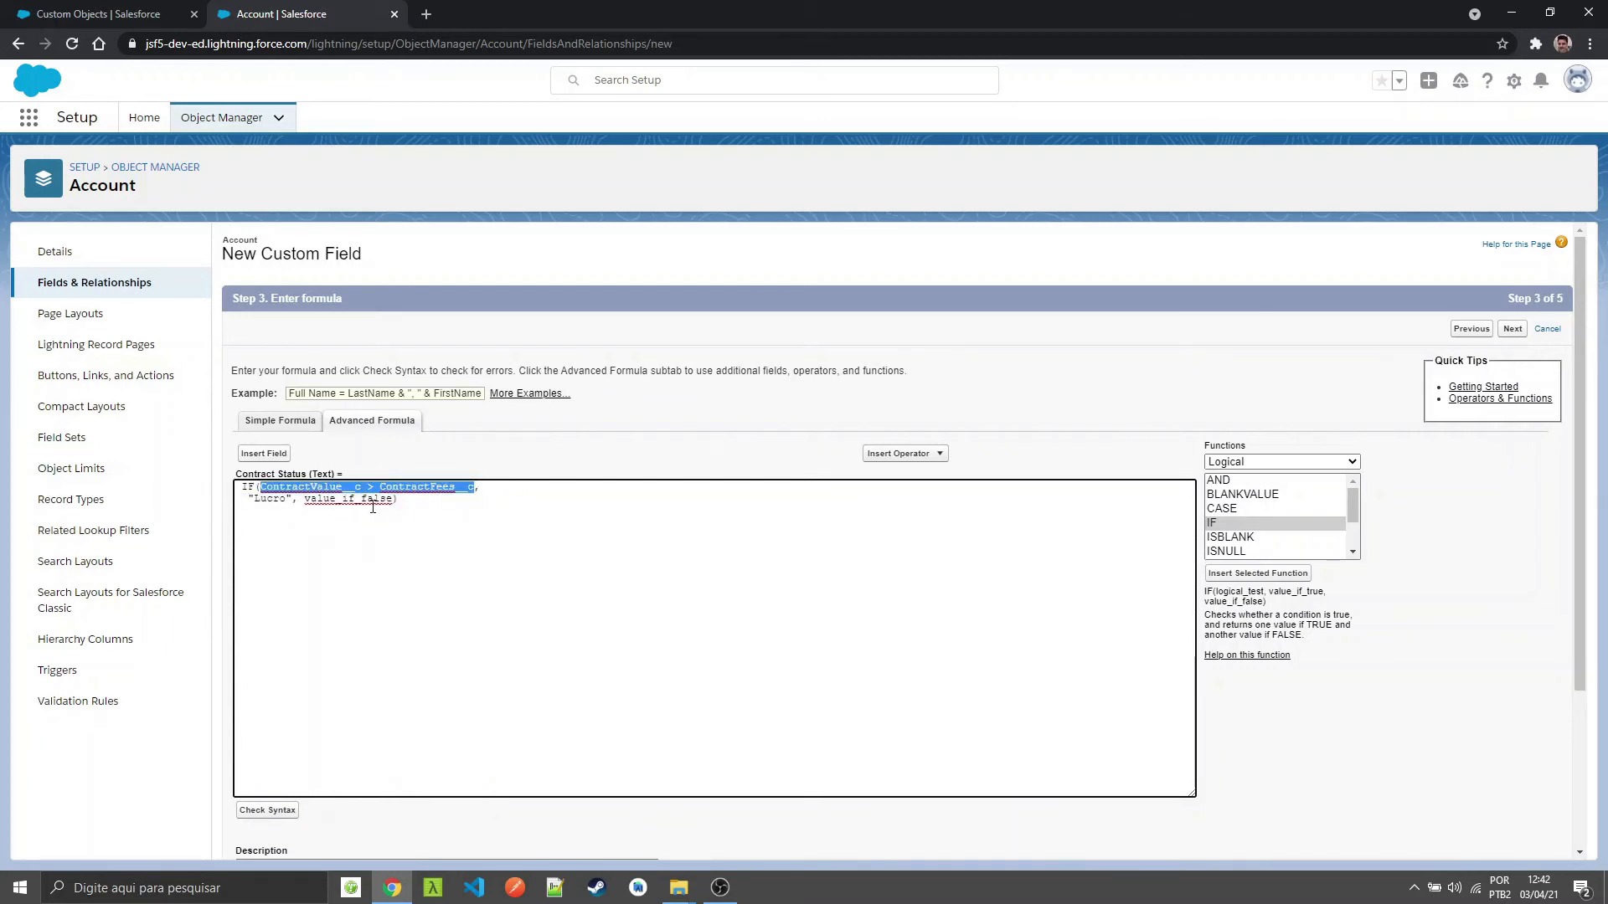
pyautogui.doubleClick(270, 498)
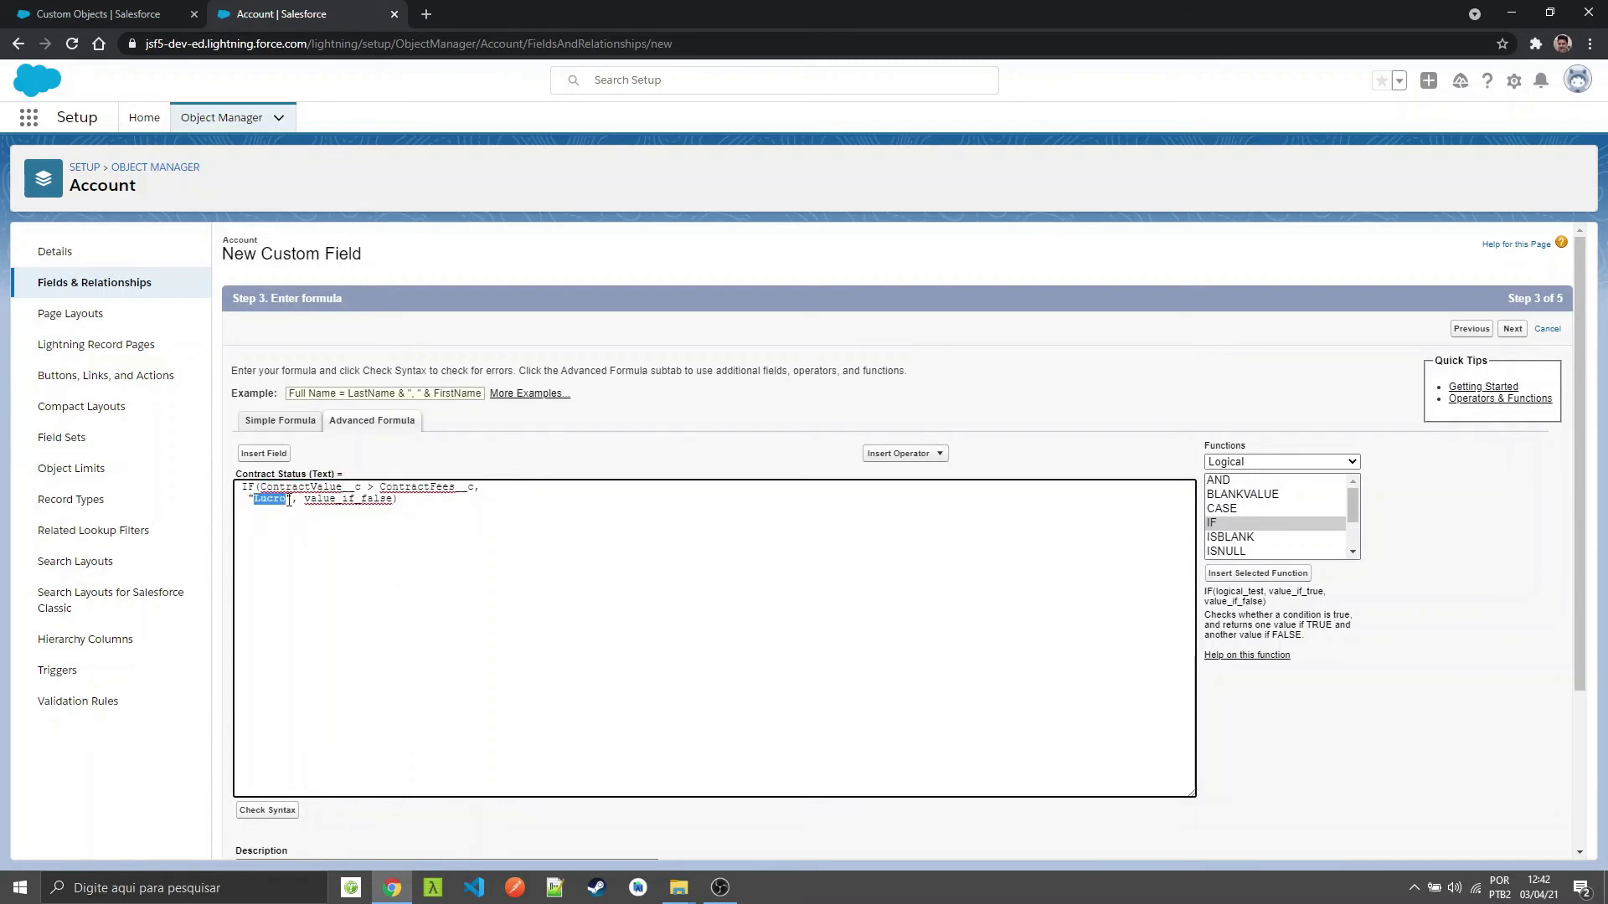
pyautogui.click(301, 499)
pyautogui.press('Return')
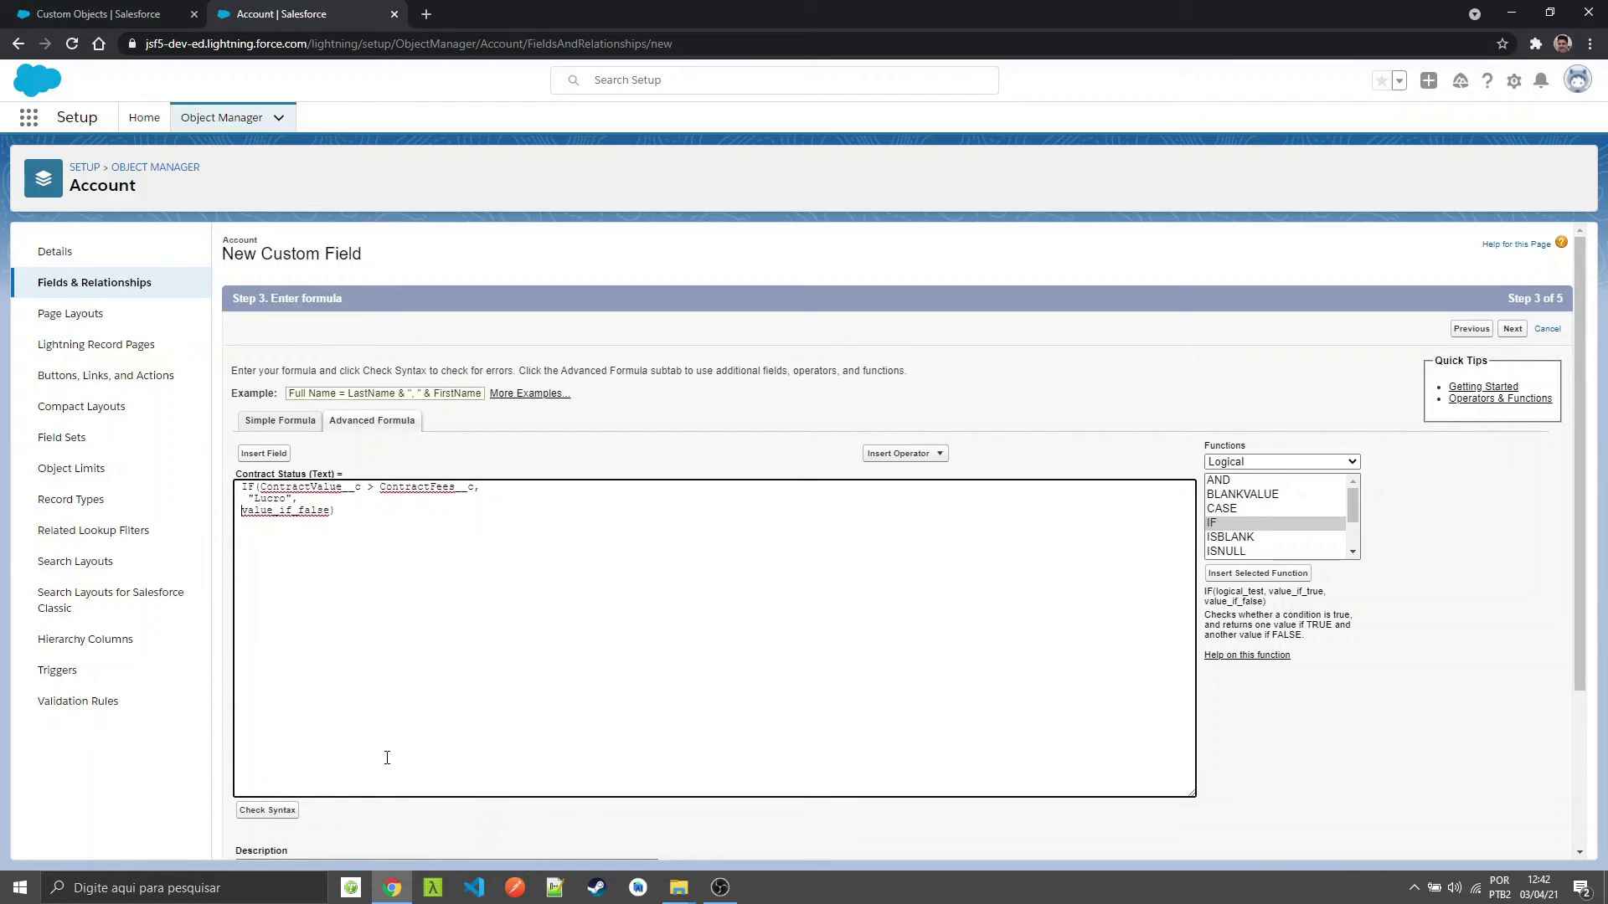
pyautogui.press('Right')
pyautogui.press('Right')
pyautogui.press('Right')
pyautogui.press('Right')
pyautogui.press('Right')
pyautogui.press('Right')
pyautogui.press('Right')
pyautogui.press('Right')
pyautogui.press('Right')
pyautogui.press('Right')
pyautogui.press('Right')
pyautogui.press('Right')
pyautogui.press('Right')
# Step: Replace the value_if_false placeholder with a nested IF testing ContractValue__c < ContractFees__c
pyautogui.hotkey('ctrl', 'shift', 'Left')
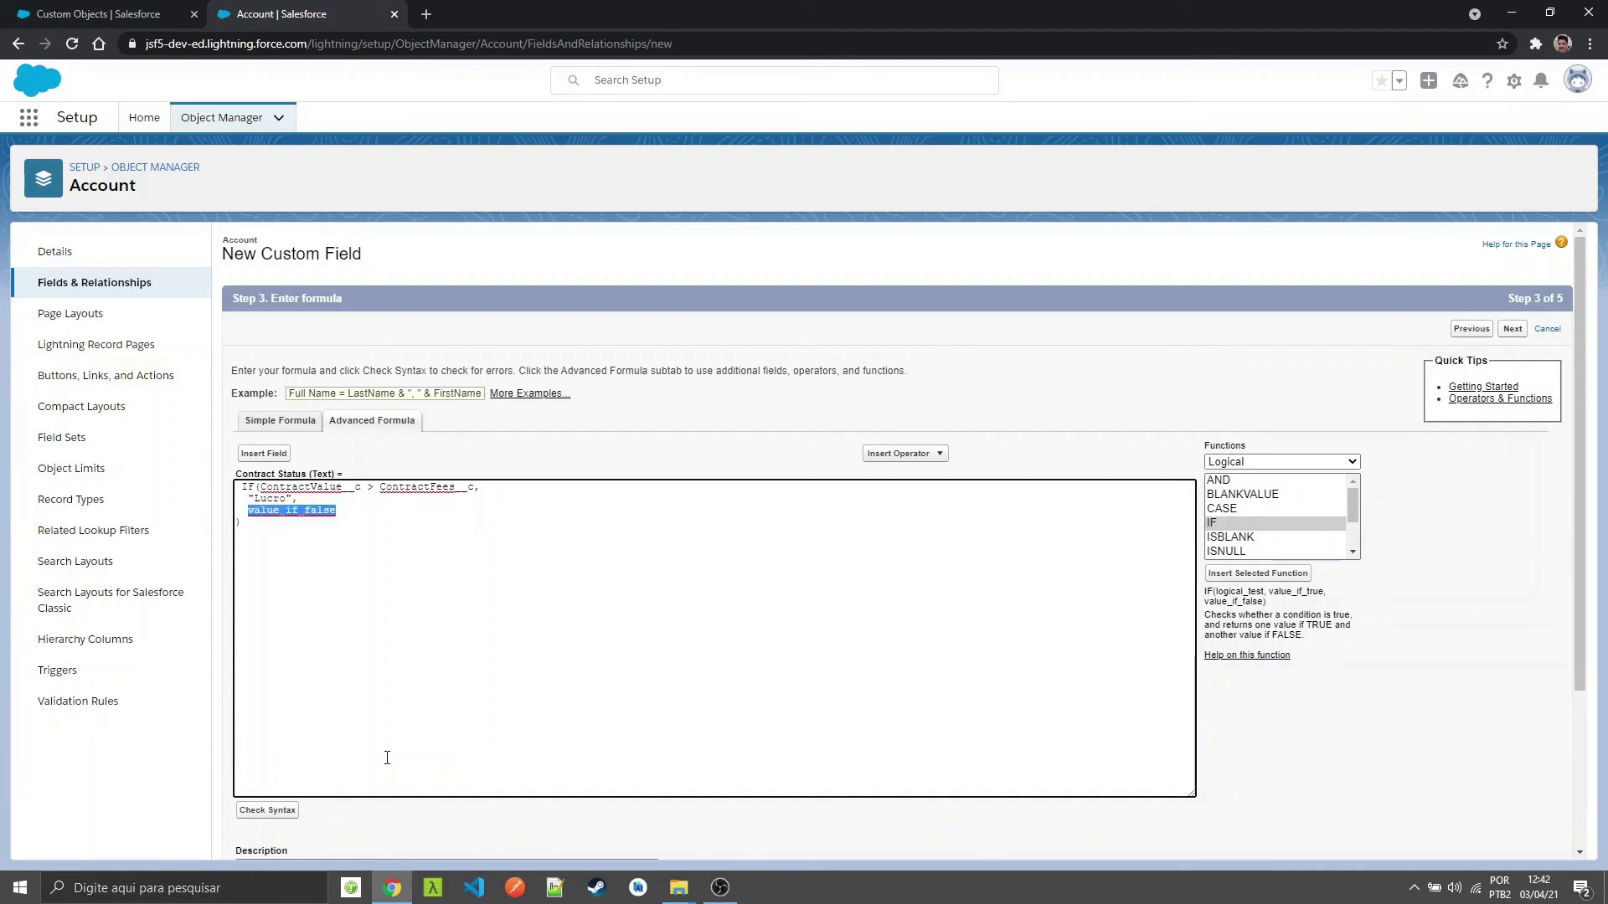
pyautogui.press('Delete')
pyautogui.write('IF()ContractValu')
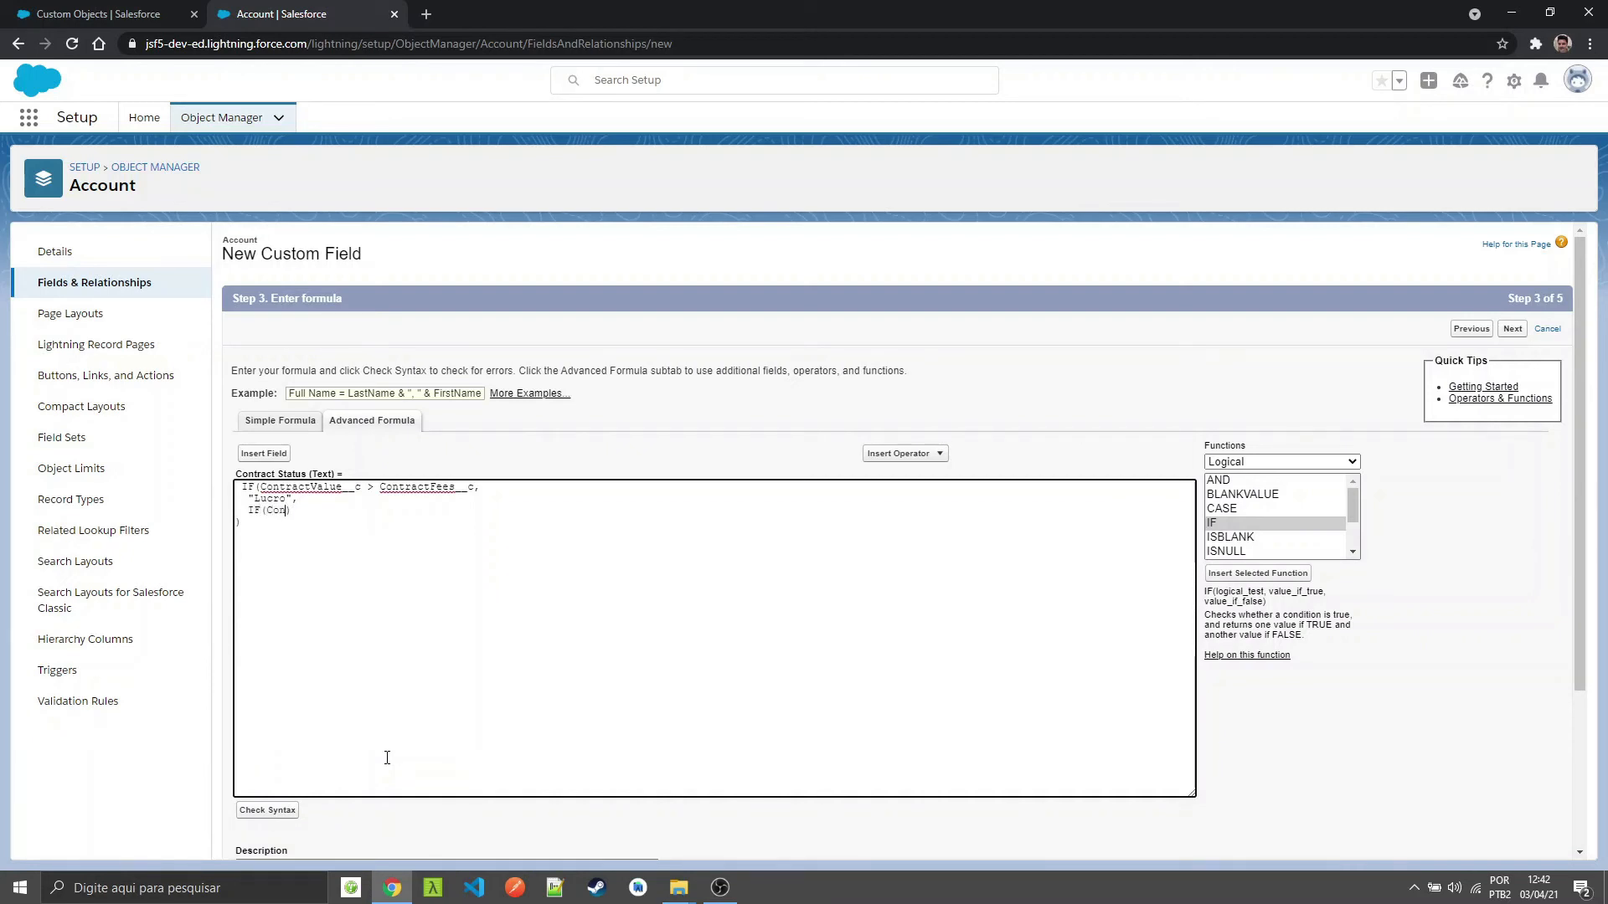
pyautogui.write('e__c')
pyautogui.write(' < Contract')
pyautogui.write('Fees')
pyautogui.write('__')
pyautogui.write('c,')
pyautogui.press('Return')
# Step: Make the nested IF return "Prejuizo" when true and "Zero a zero" otherwise, and check the syntax
pyautogui.write('""Prejui')
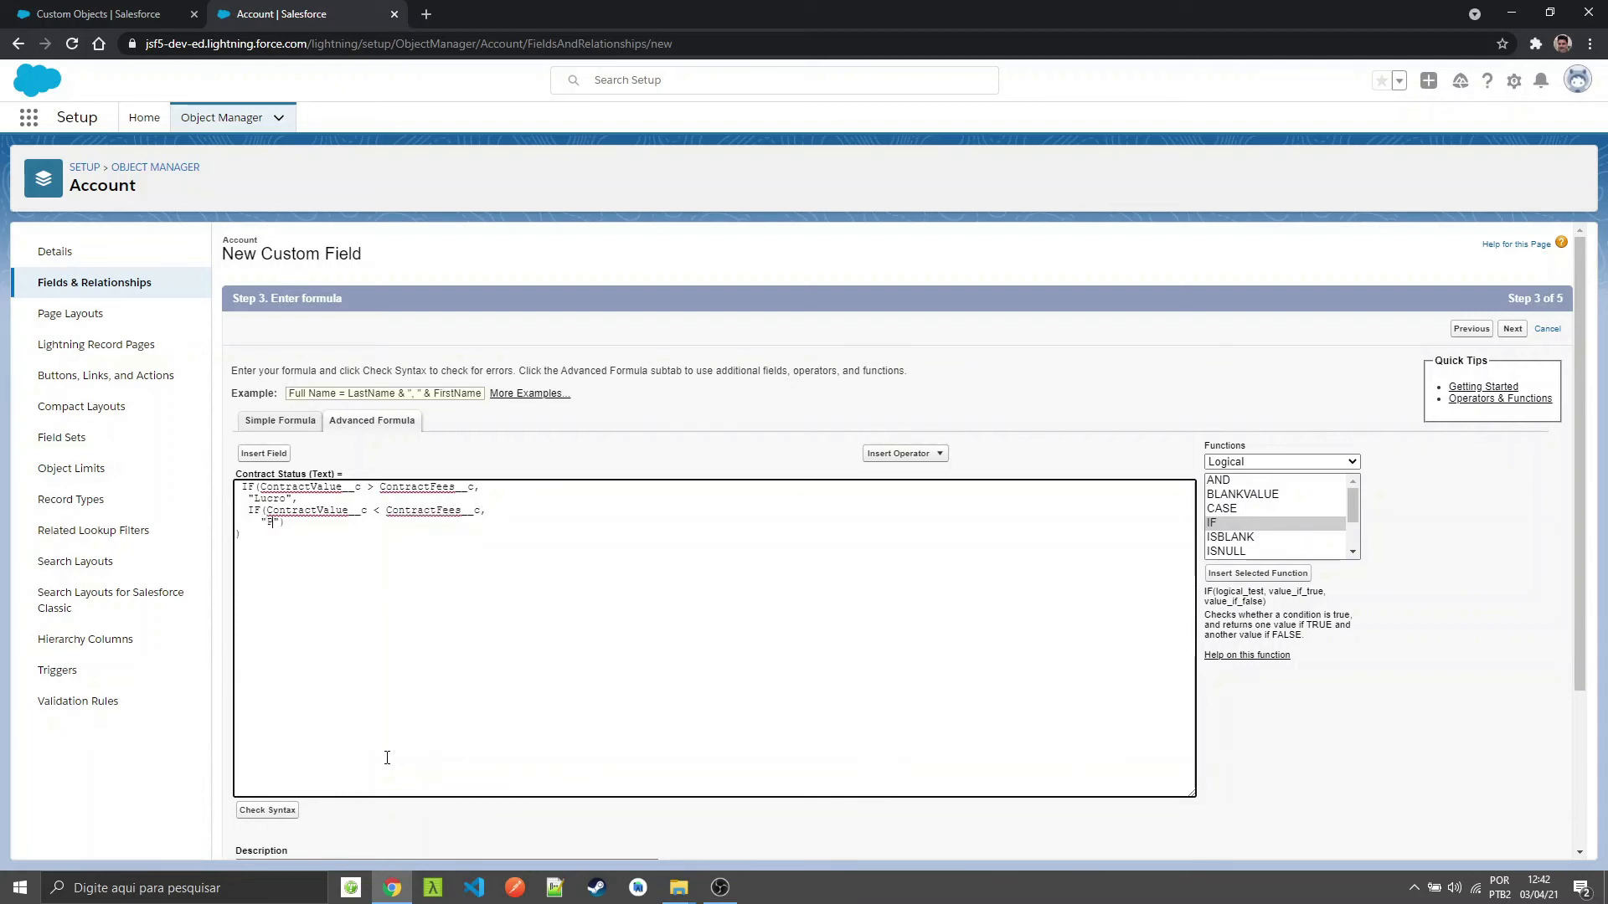
pyautogui.write('zo,""')
pyautogui.press('Left')
pyautogui.write('Zero a zero')
pyautogui.click(268, 811)
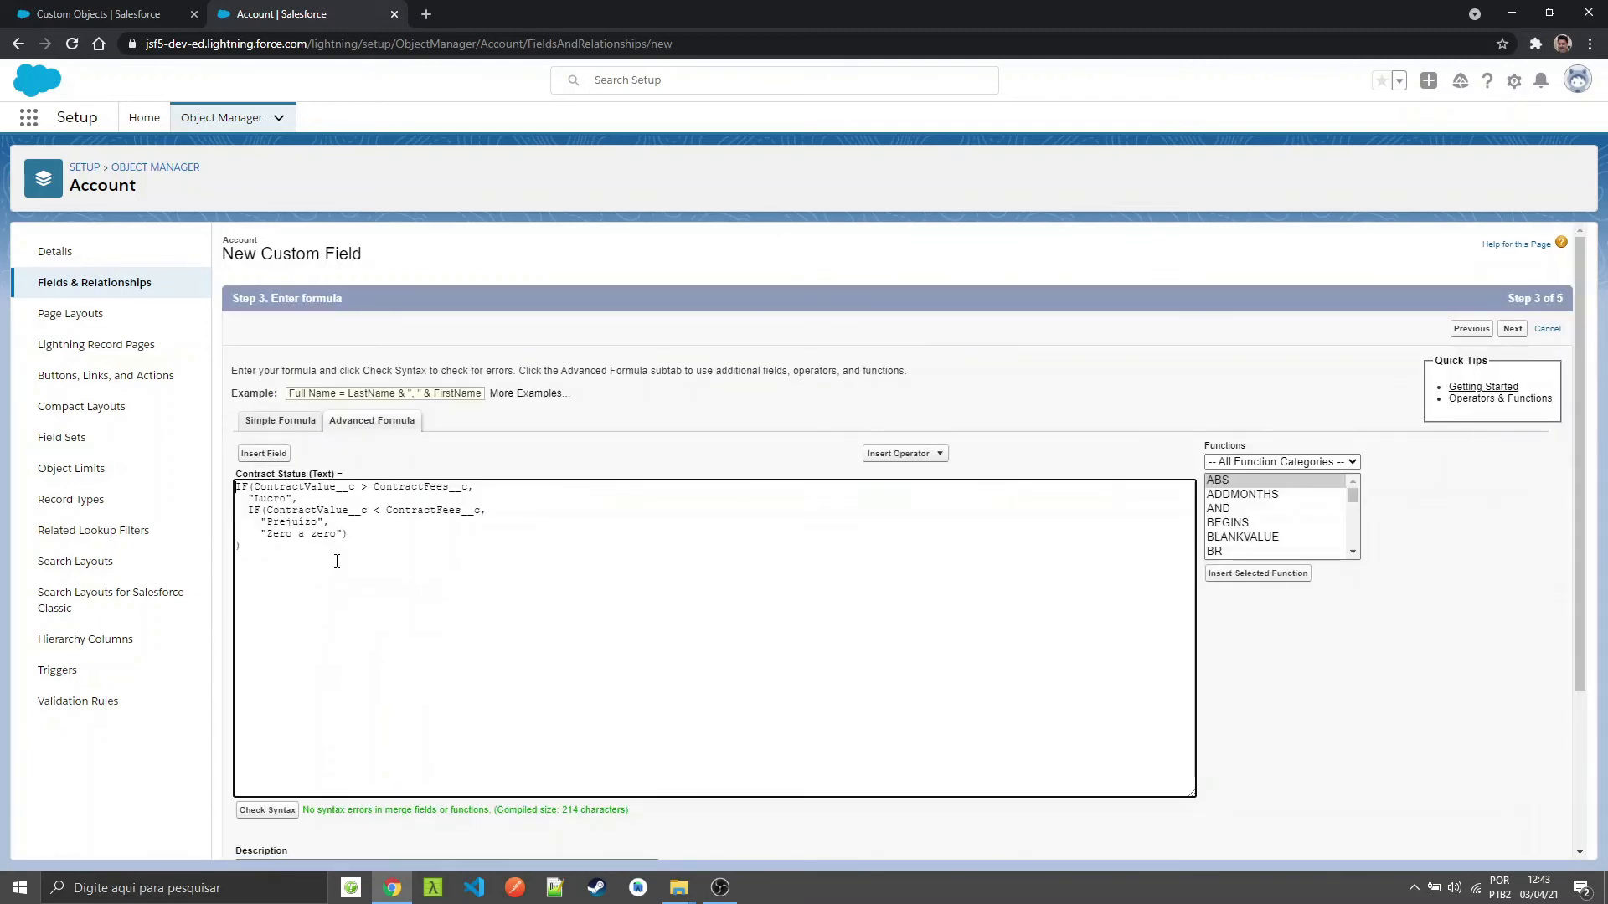
# Step: Put the nested IF's closing parenthesis on its own line in the Contract Status formula
pyautogui.press('Return')
pyautogui.write(')')
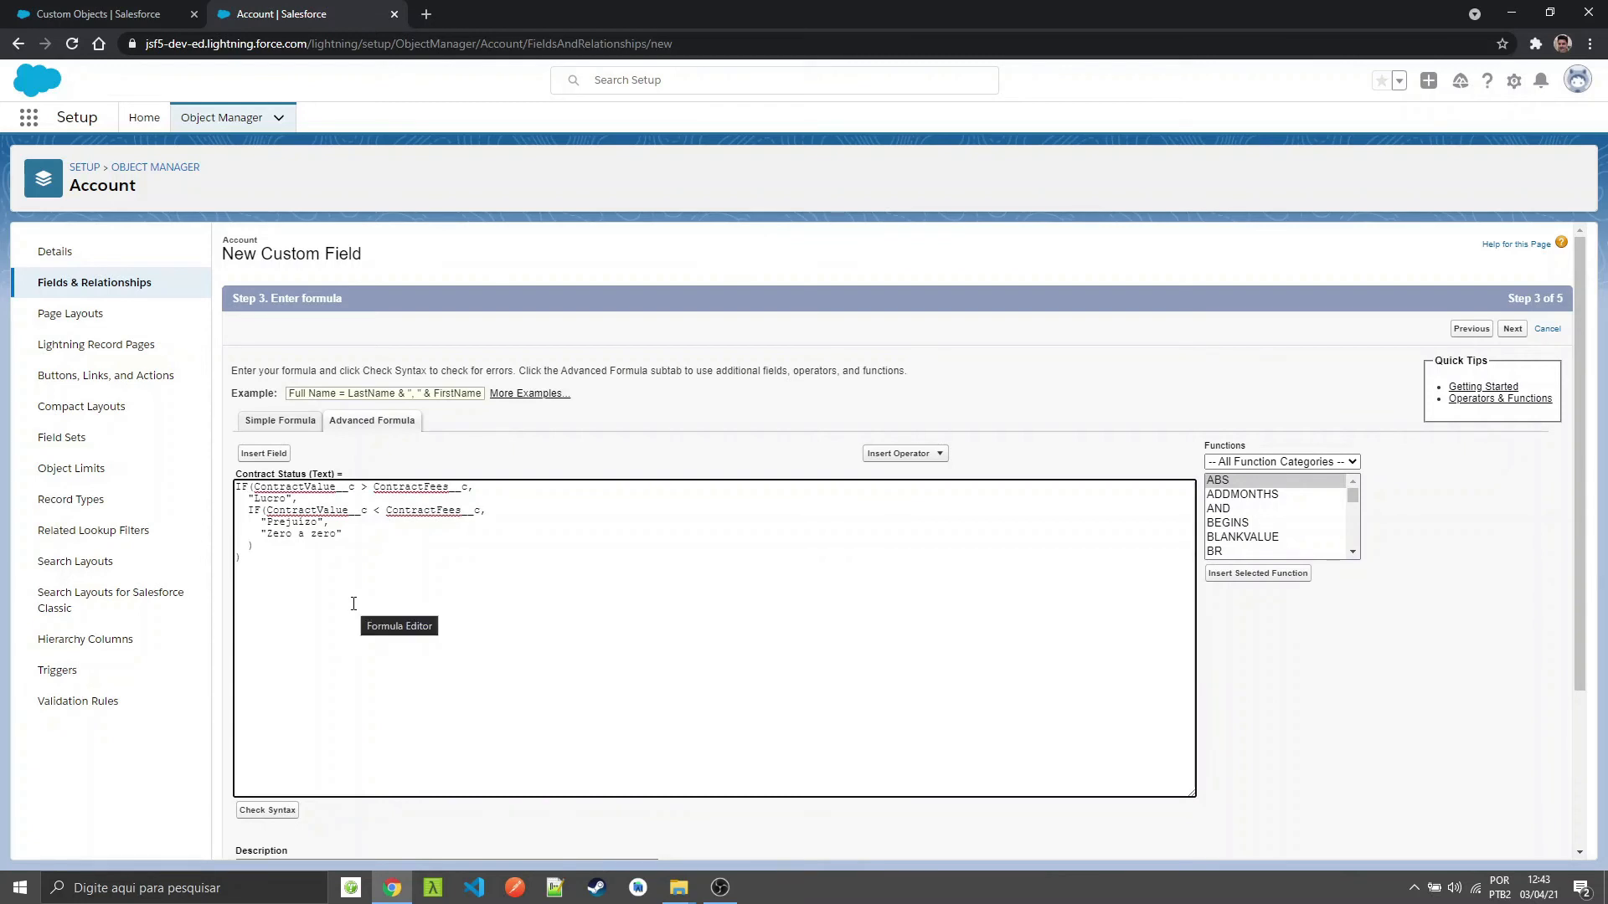
pyautogui.click(562, 591)
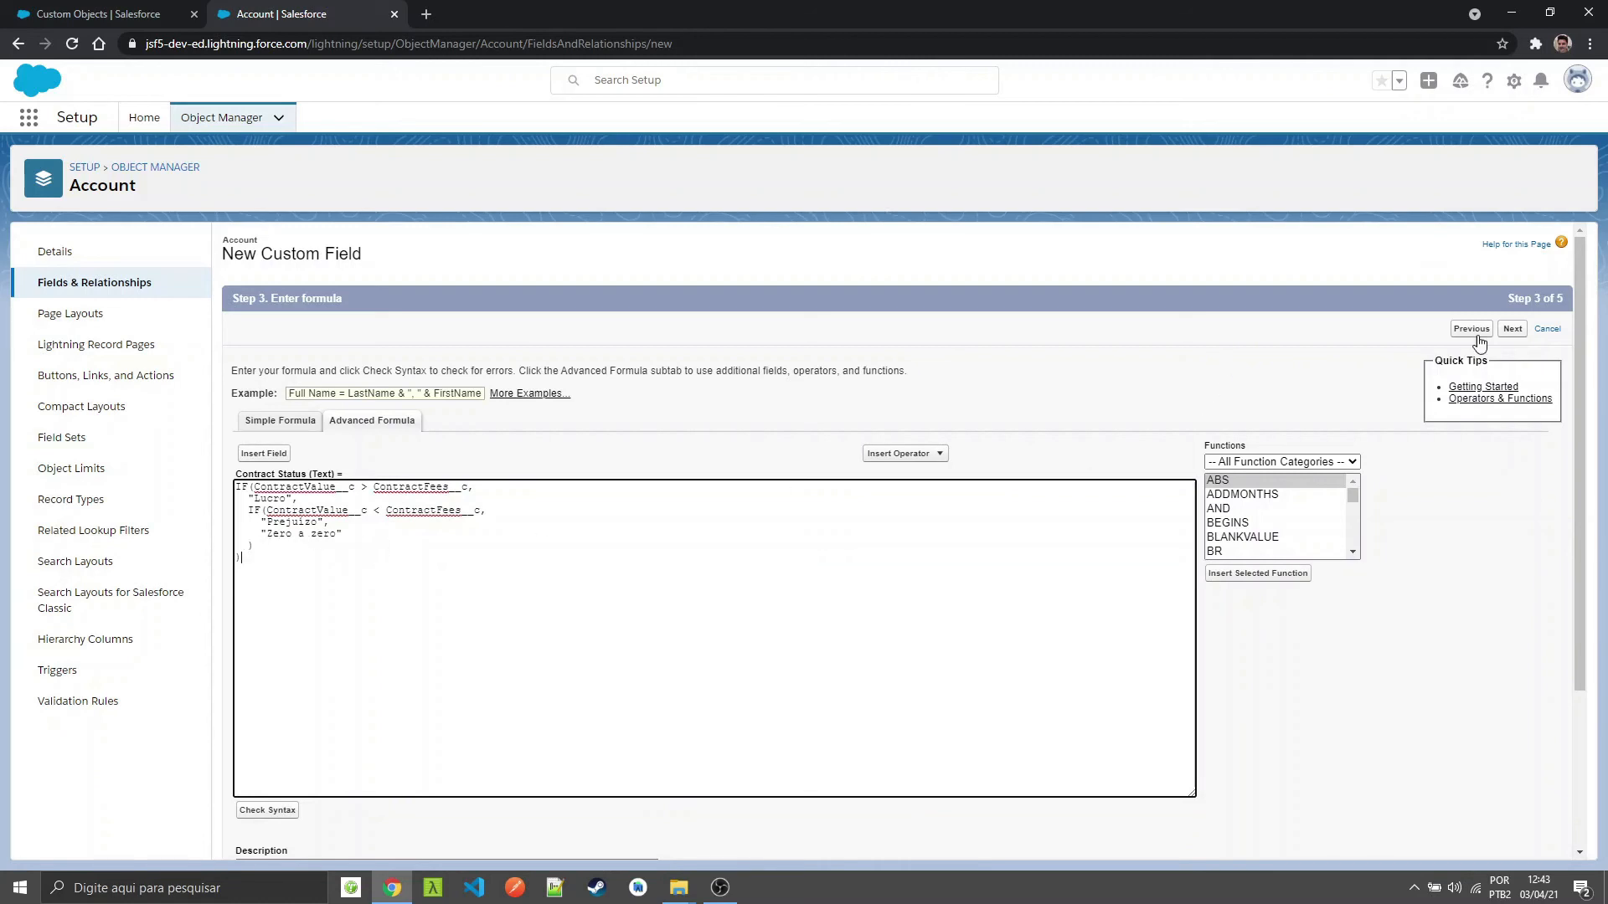
# Step: Keep Contract Status visible to all profiles, save it on all page layouts and begin another new field
pyautogui.click(1512, 328)
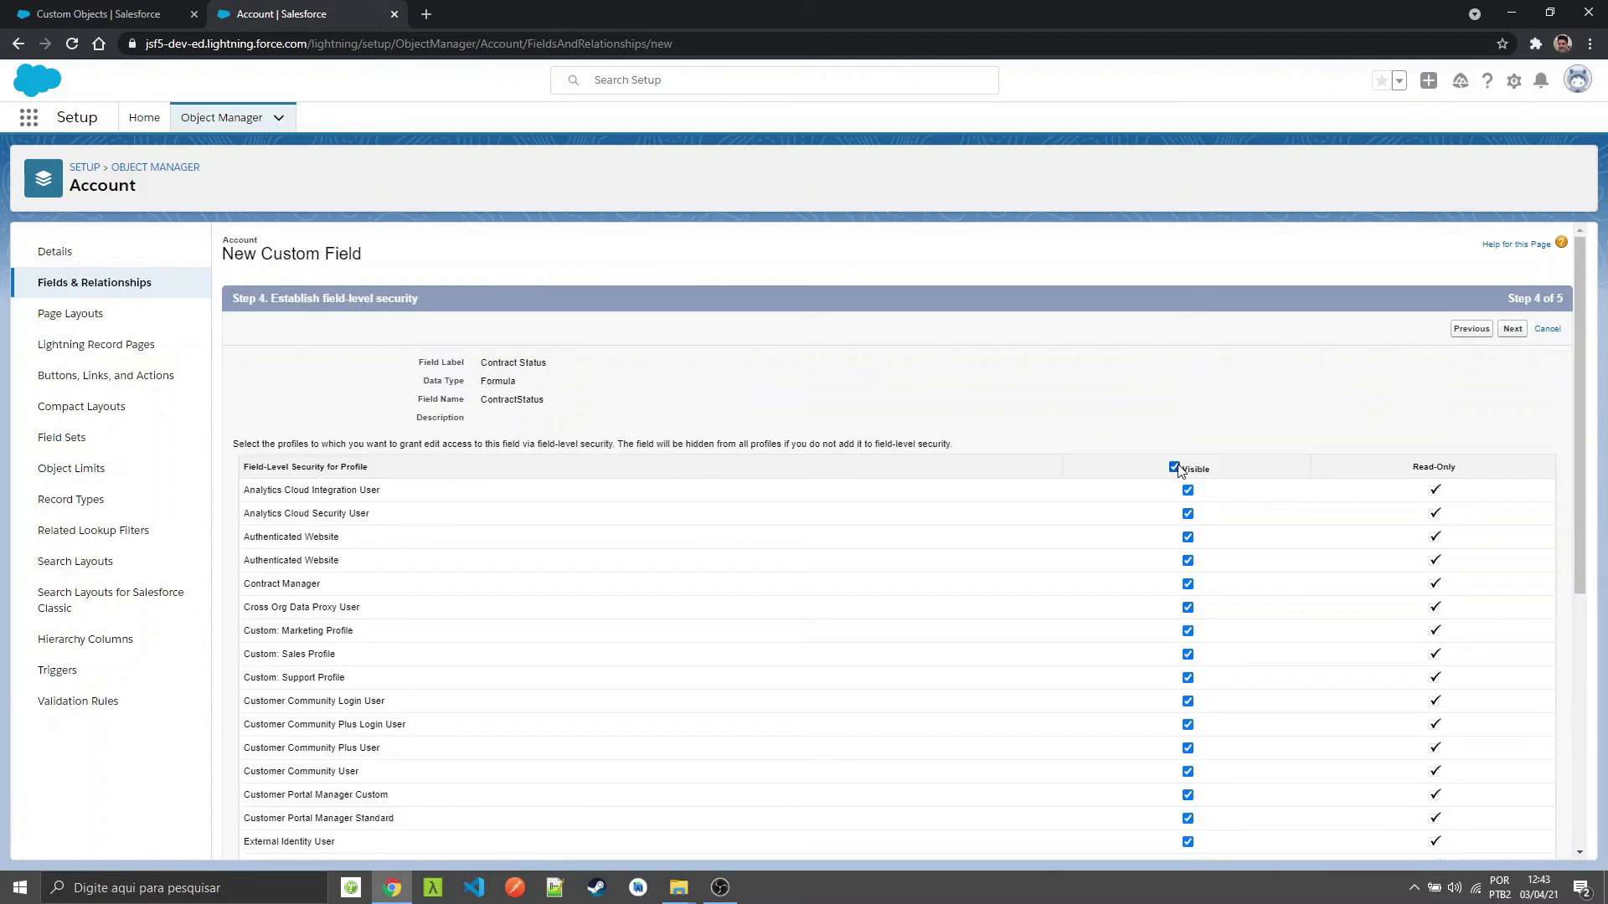
pyautogui.click(1512, 329)
pyautogui.click(1464, 330)
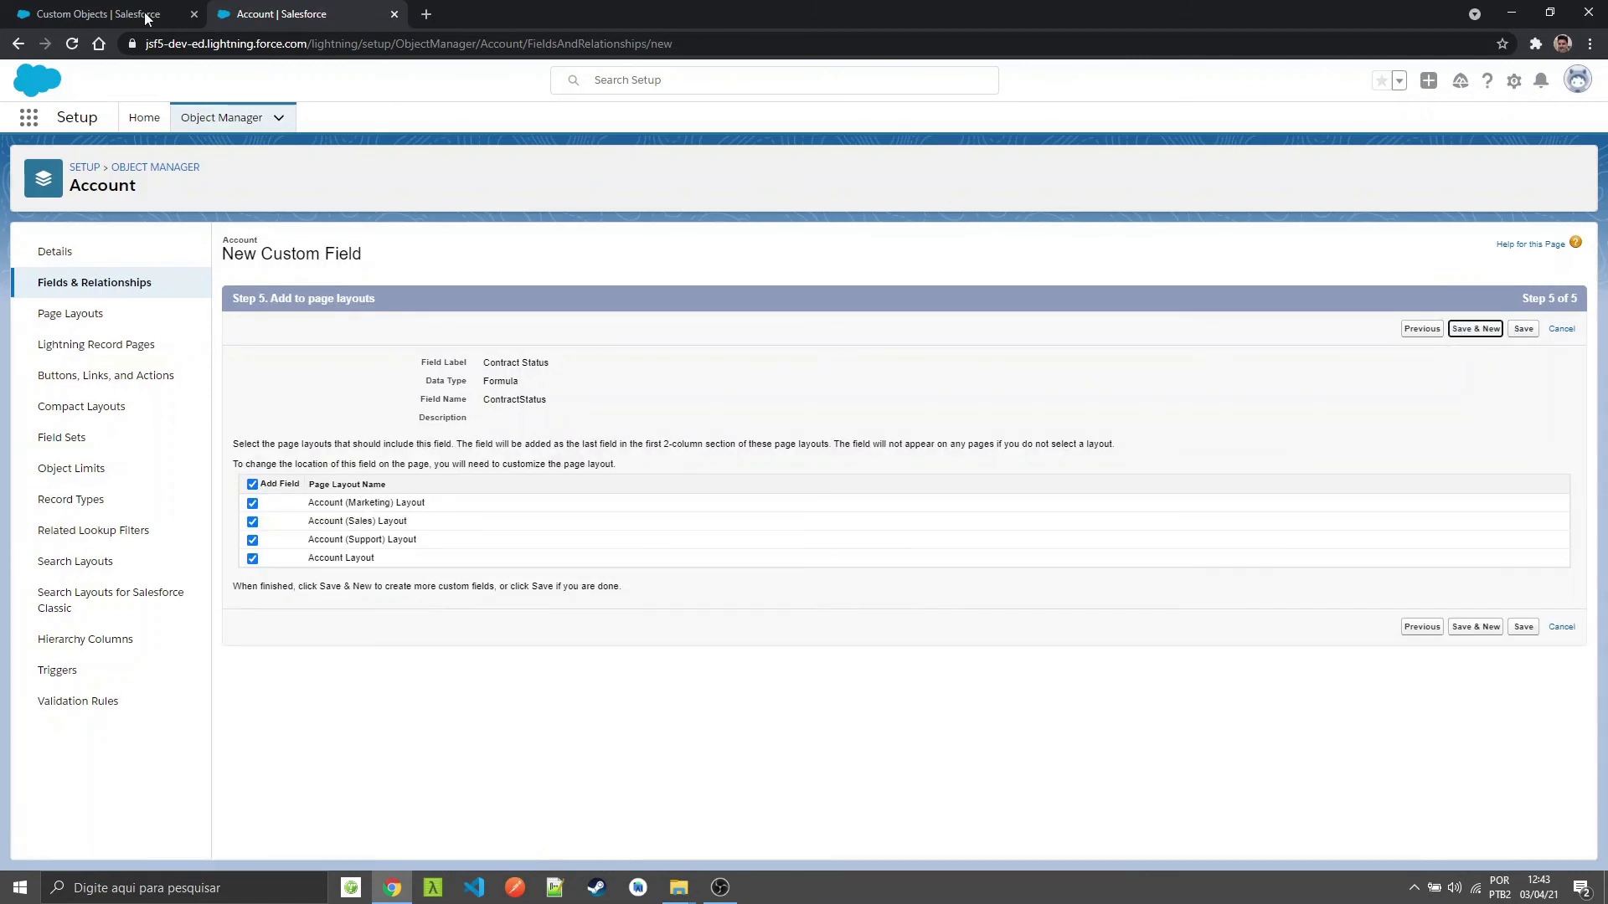
# Step: Reload the Custom Objects account record, check Contract Status, set Contract Fees to 200000 and save
pyautogui.click(139, 12)
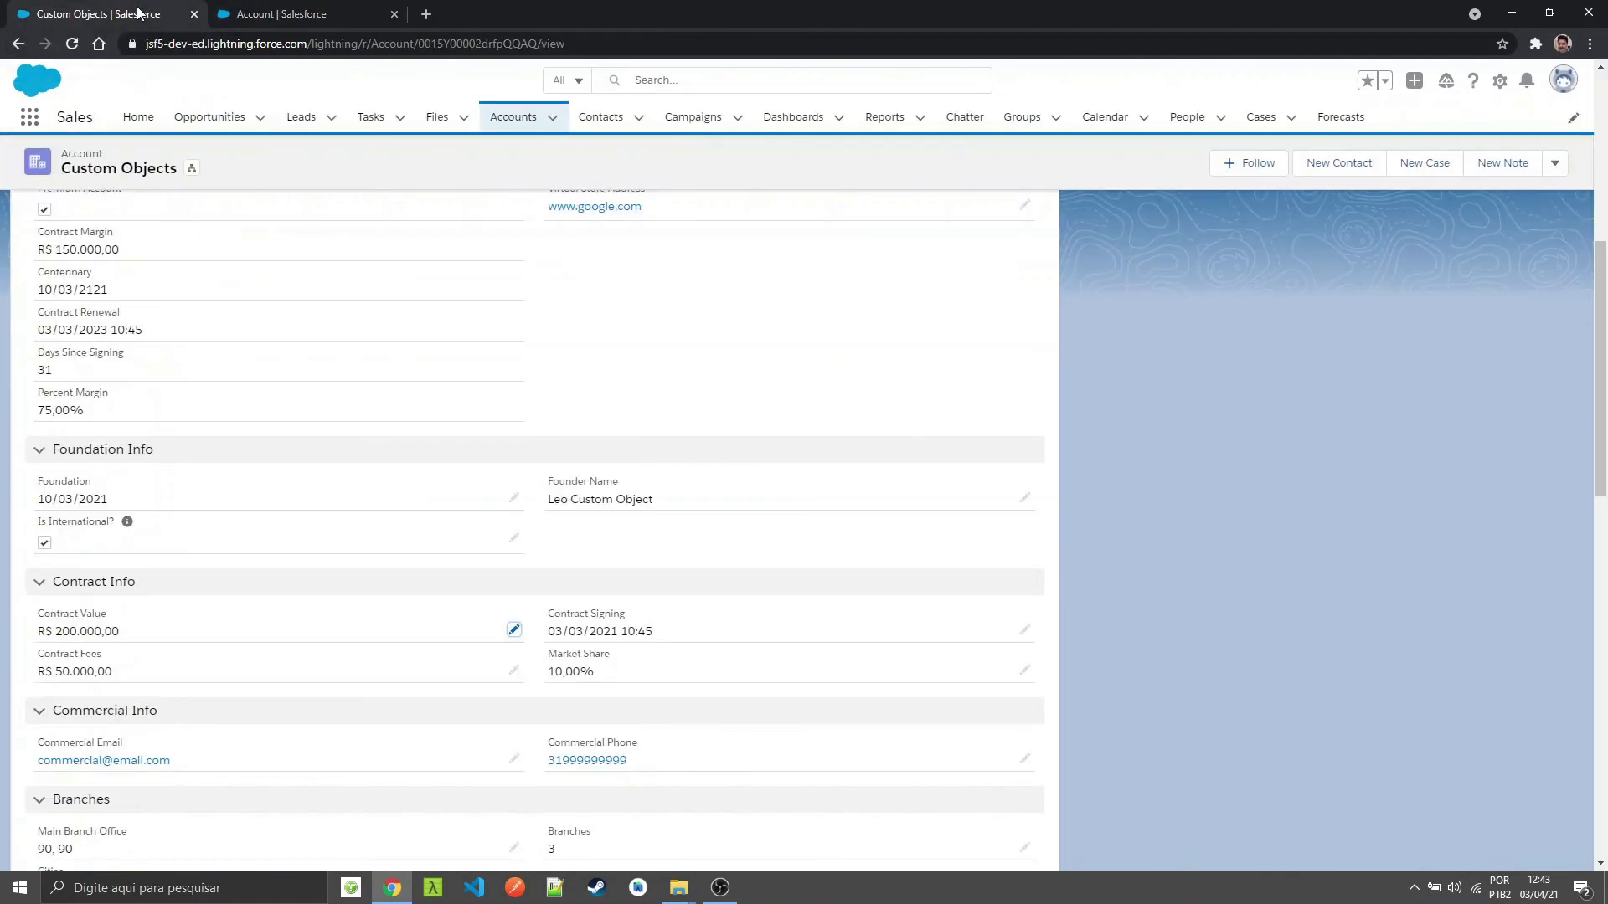
pyautogui.press('F5')
pyautogui.scroll(-2, 194, 261)
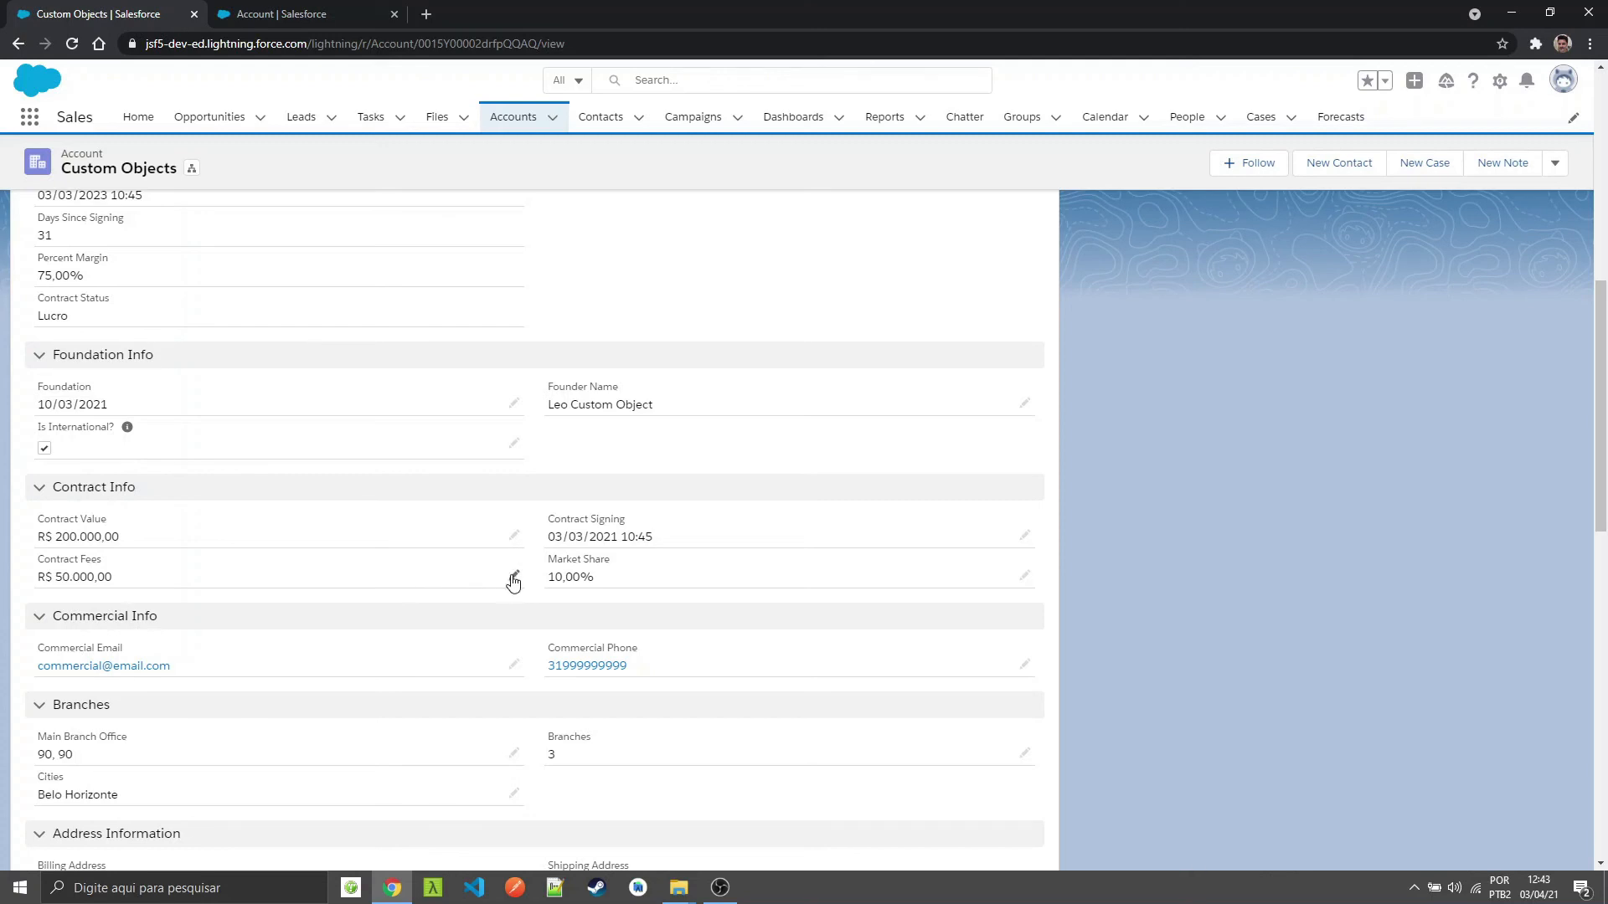
pyautogui.click(514, 581)
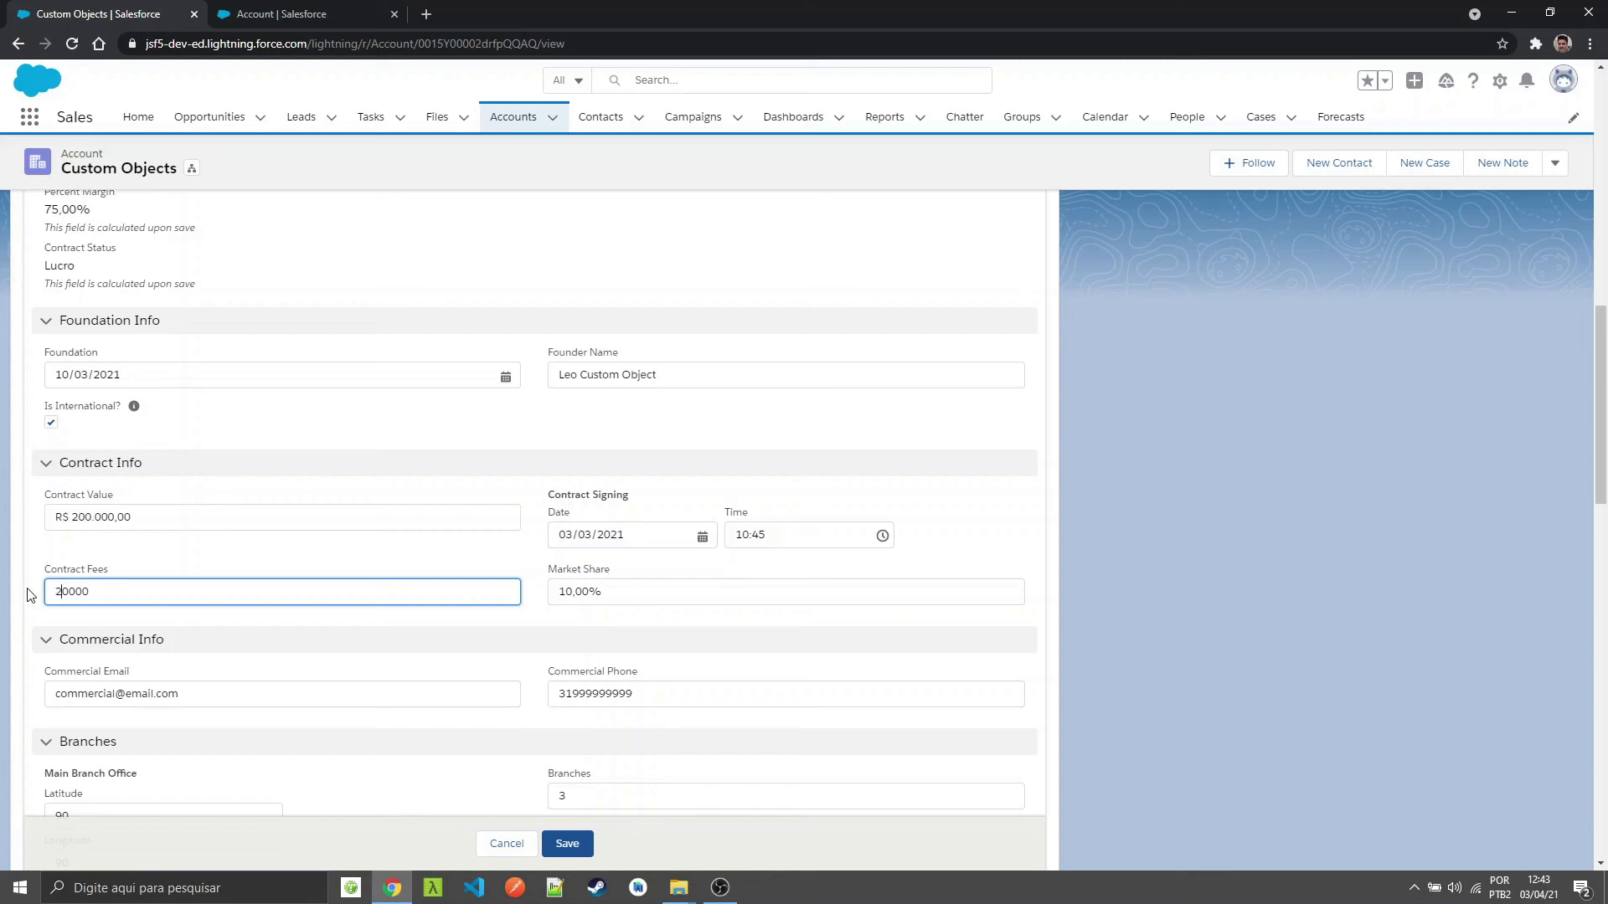
pyautogui.write('20')
pyautogui.click(582, 844)
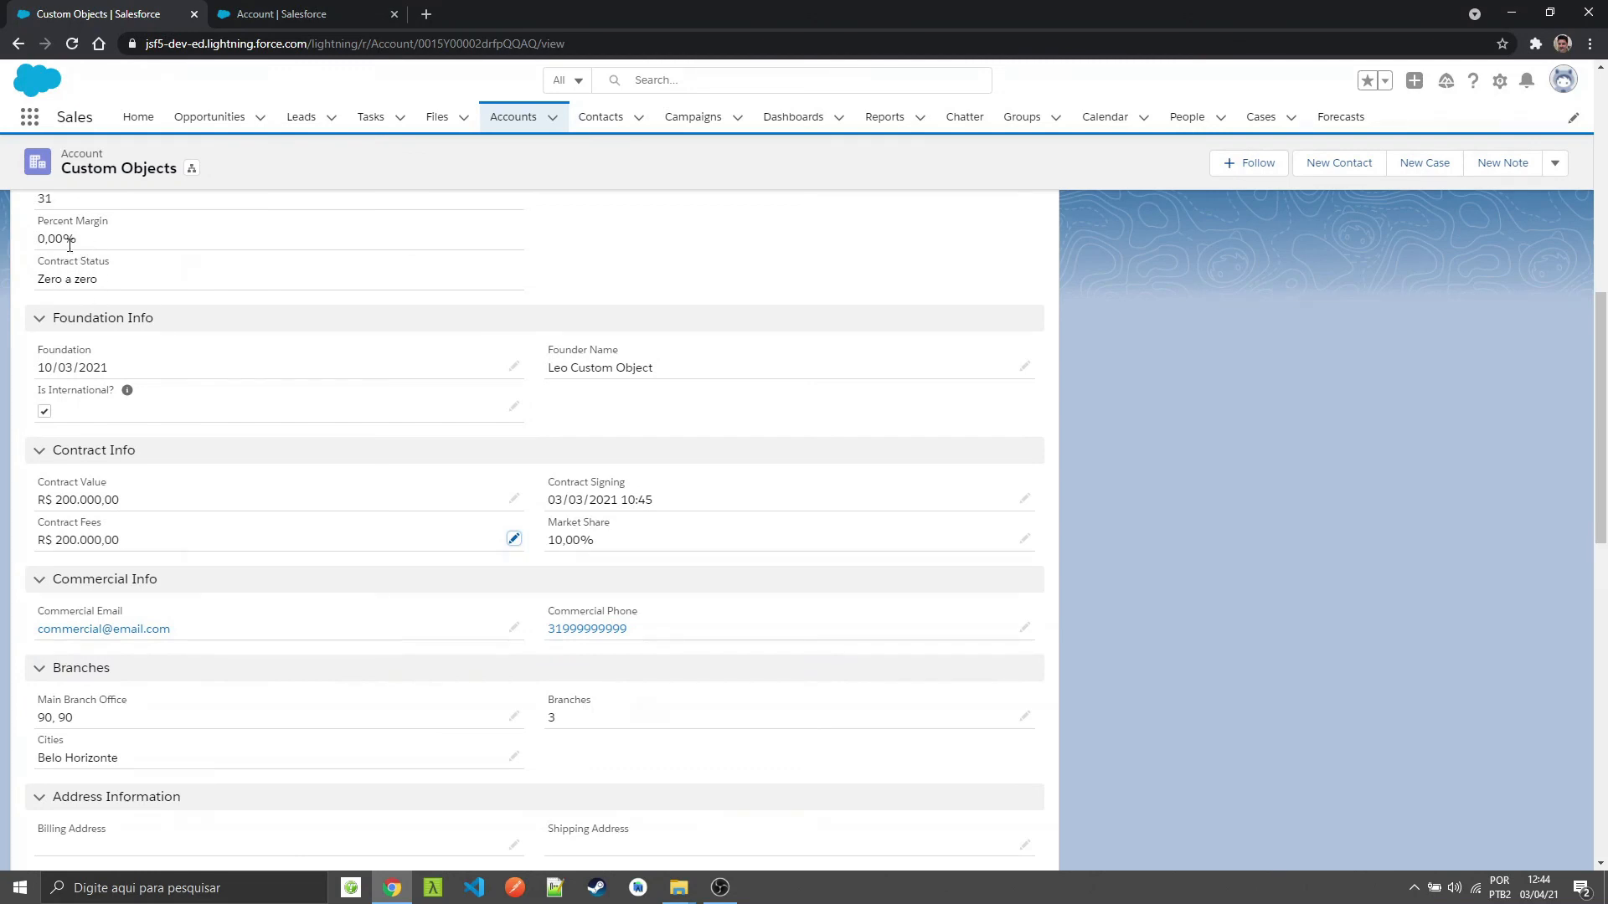
# Step: Set the account's Contract Fees to 200000,01, save the record and check Contract Status
pyautogui.click(513, 540)
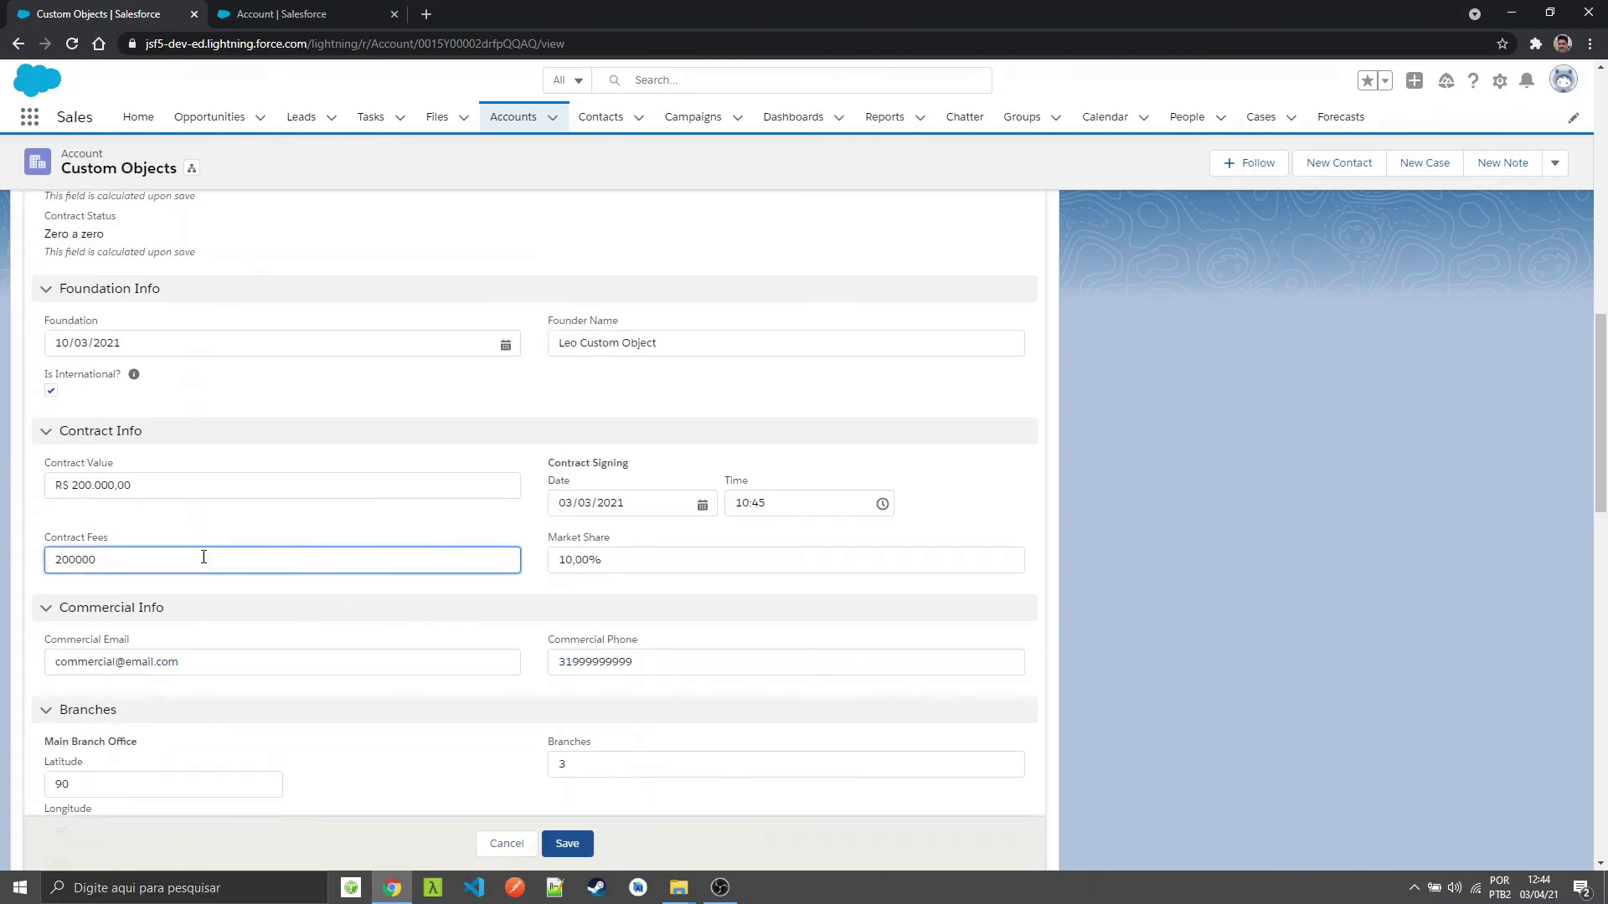
pyautogui.write(',01')
pyautogui.click(564, 846)
pyautogui.scroll(1, 251, 380)
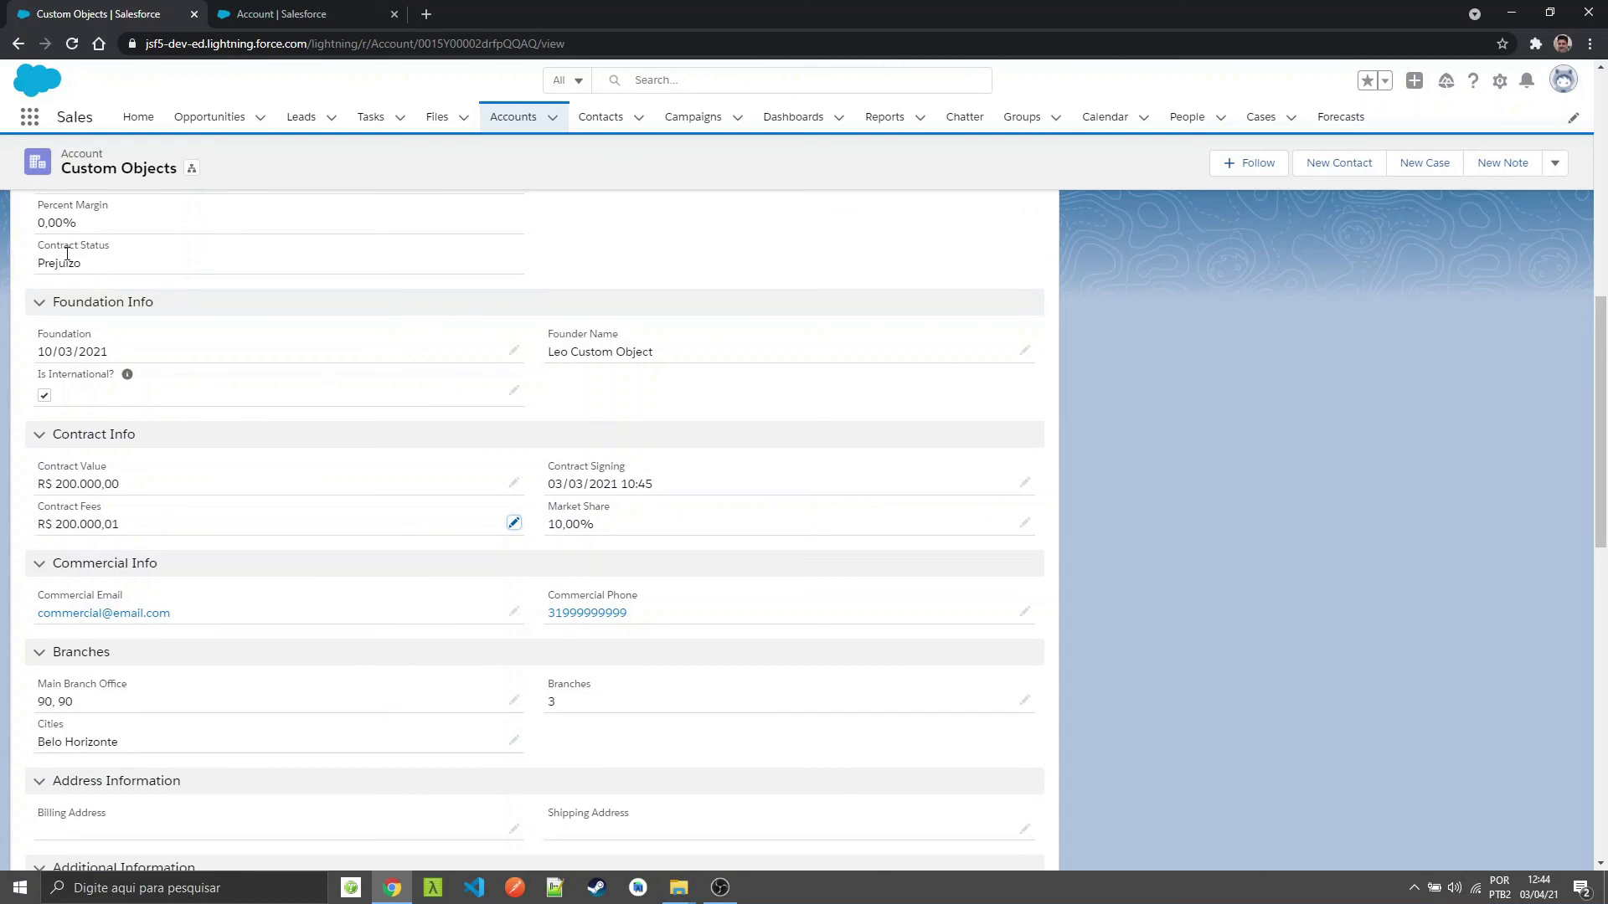
# Step: Set the account's Contract Fees to 25000 and save the record
pyautogui.click(513, 524)
pyautogui.hotkey('ctrl', 'a')
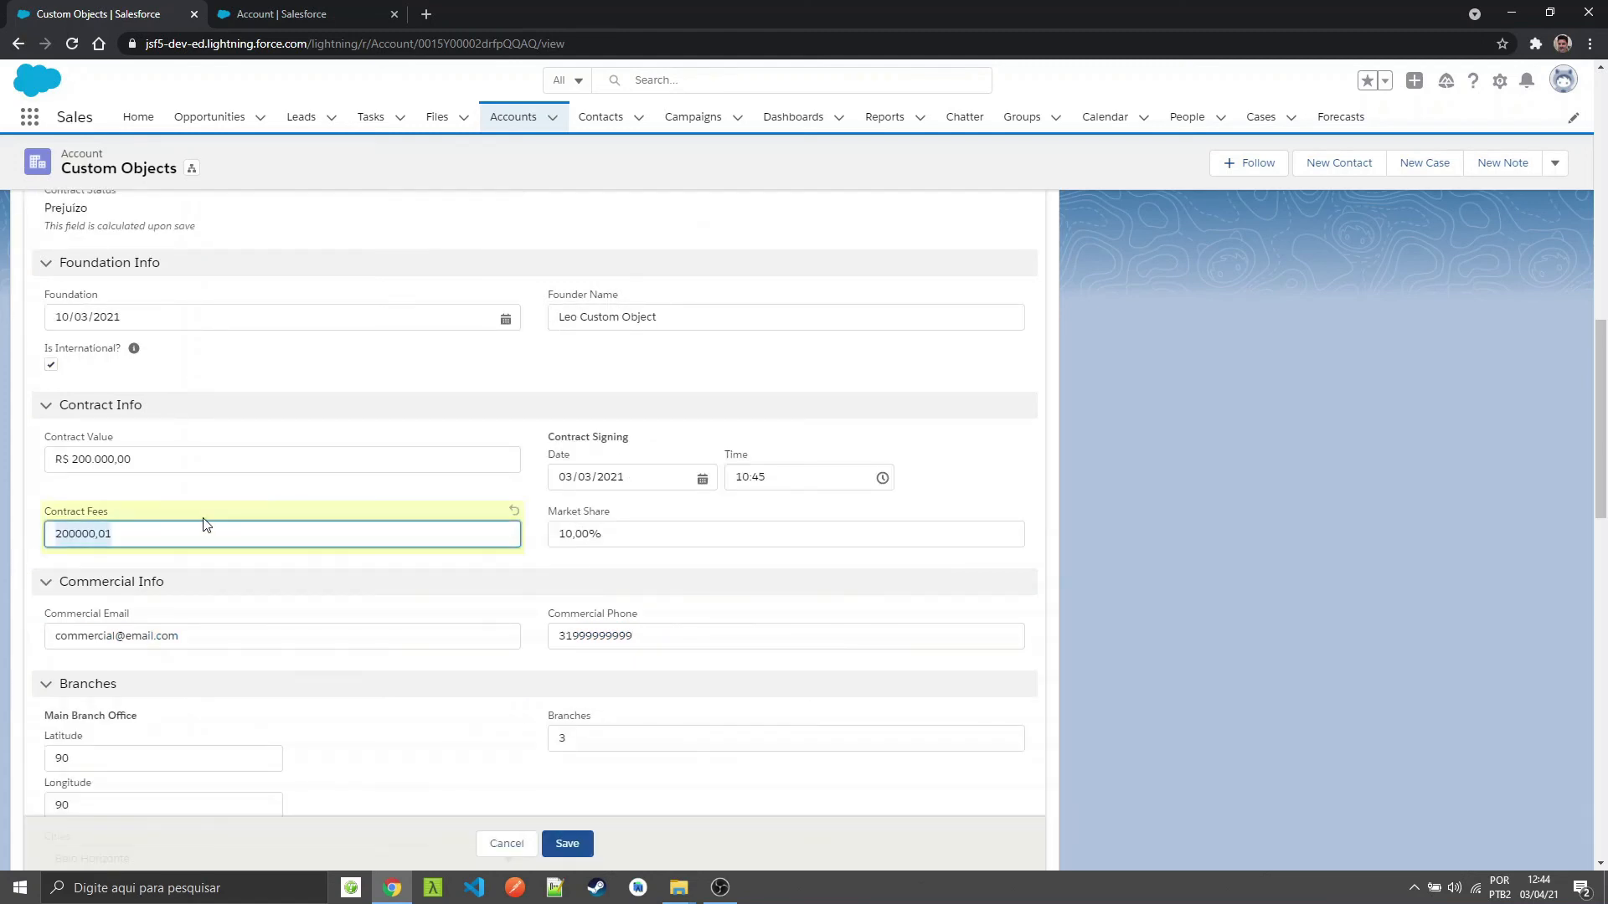
pyautogui.write('25000')
pyautogui.click(566, 842)
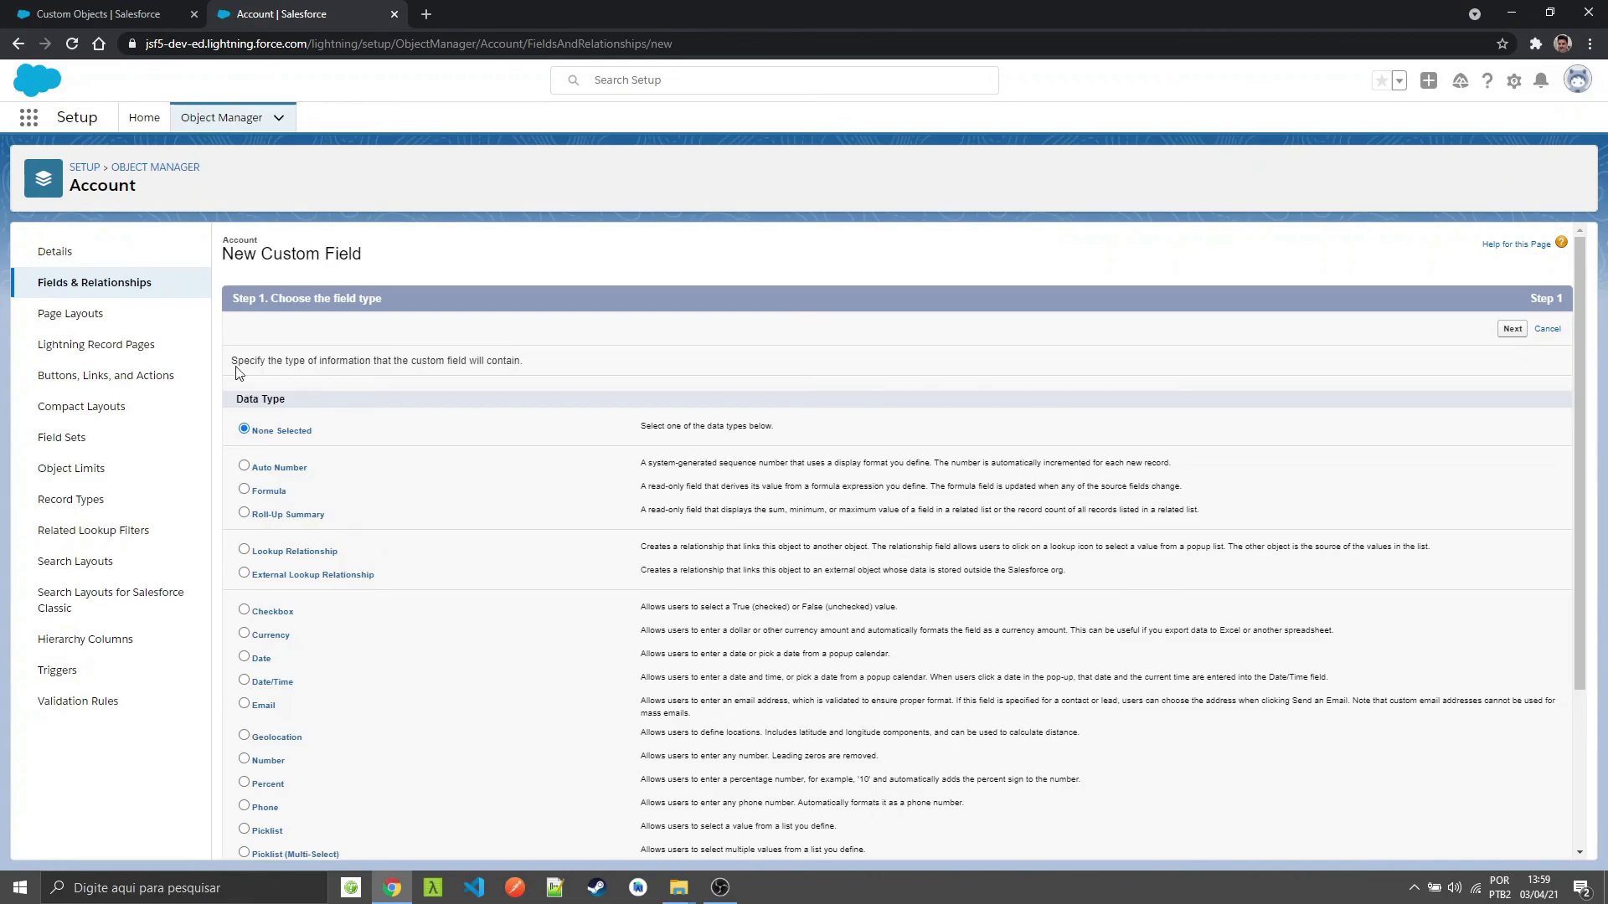
# Step: Define the new Account field as a Time formula labelled Contract Signing Time, with the field name ContractSigningTime
pyautogui.click(244, 489)
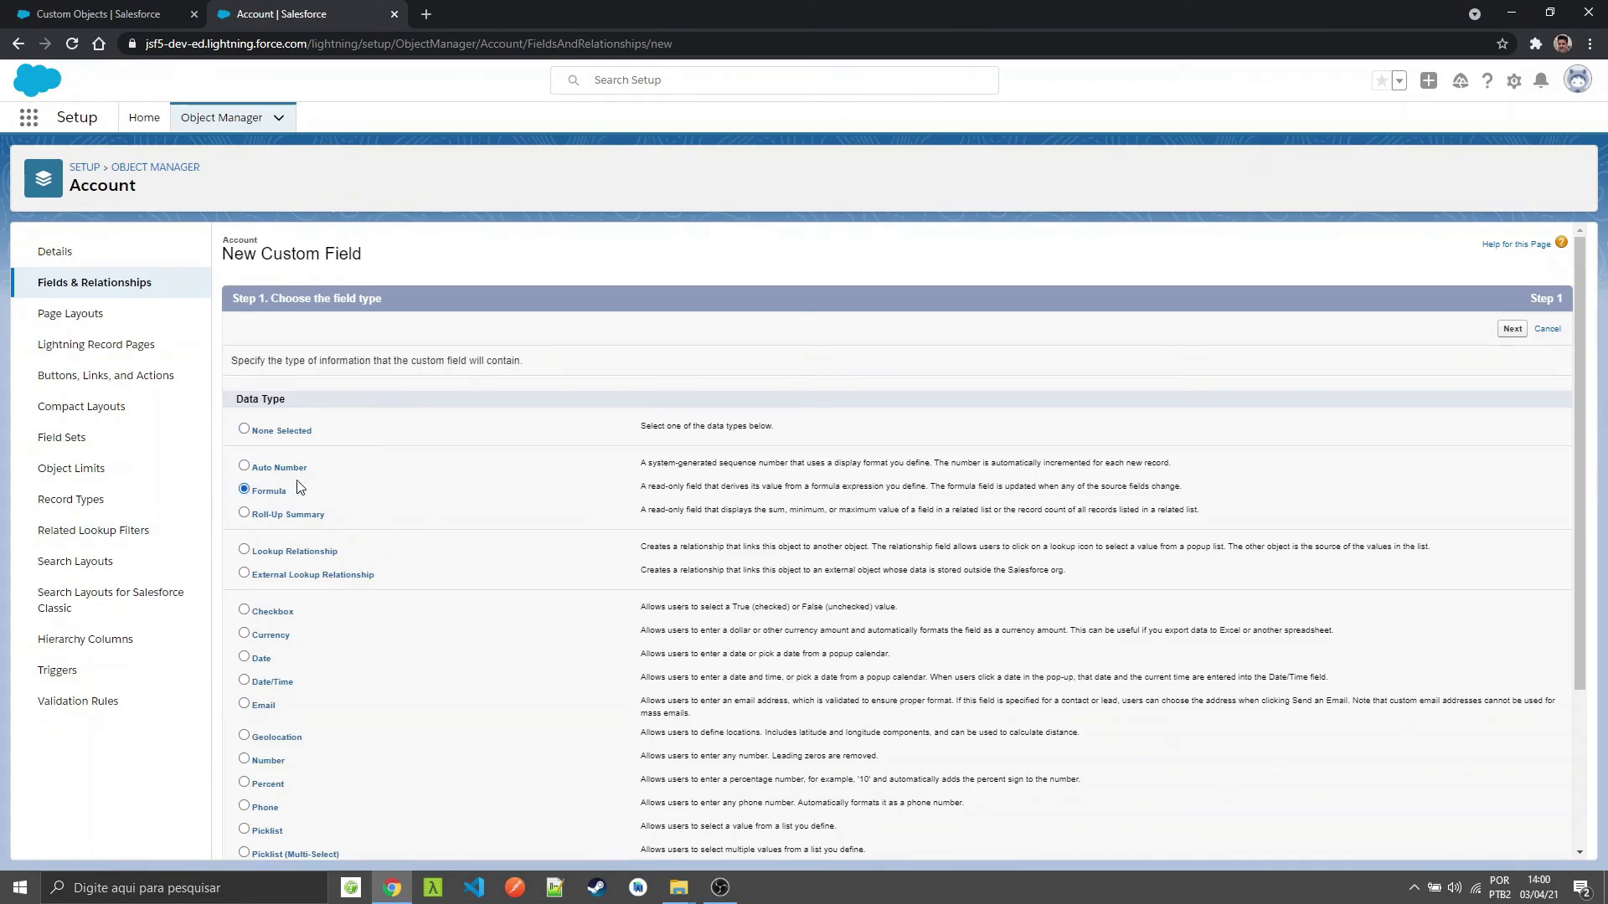
pyautogui.click(1512, 329)
pyautogui.click(253, 692)
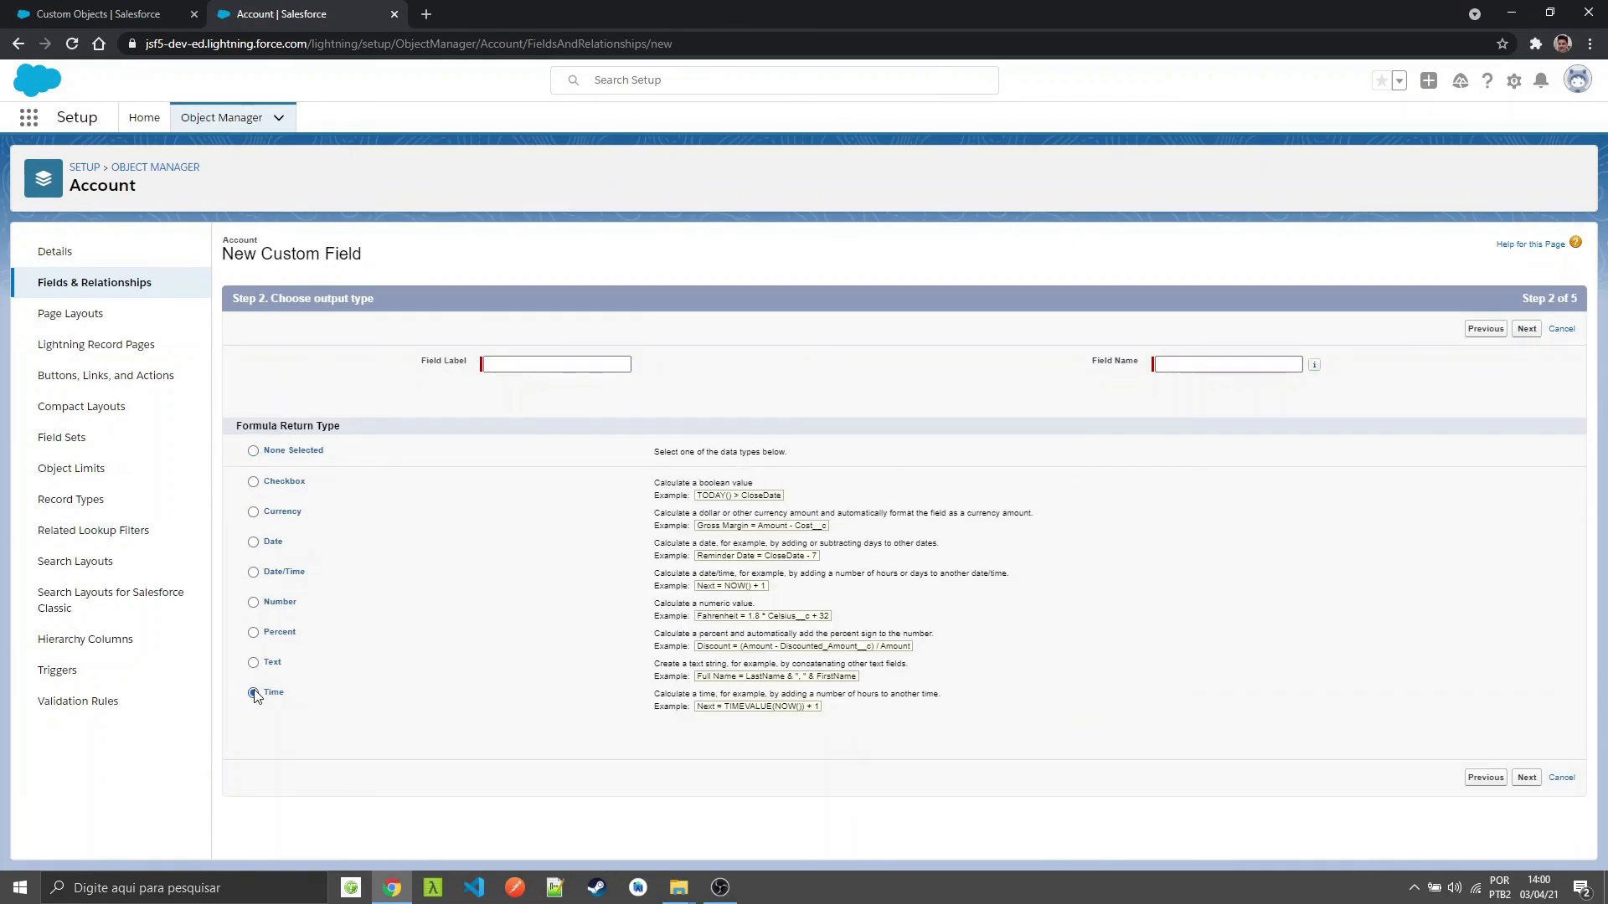
pyautogui.click(572, 363)
pyautogui.write('Con')
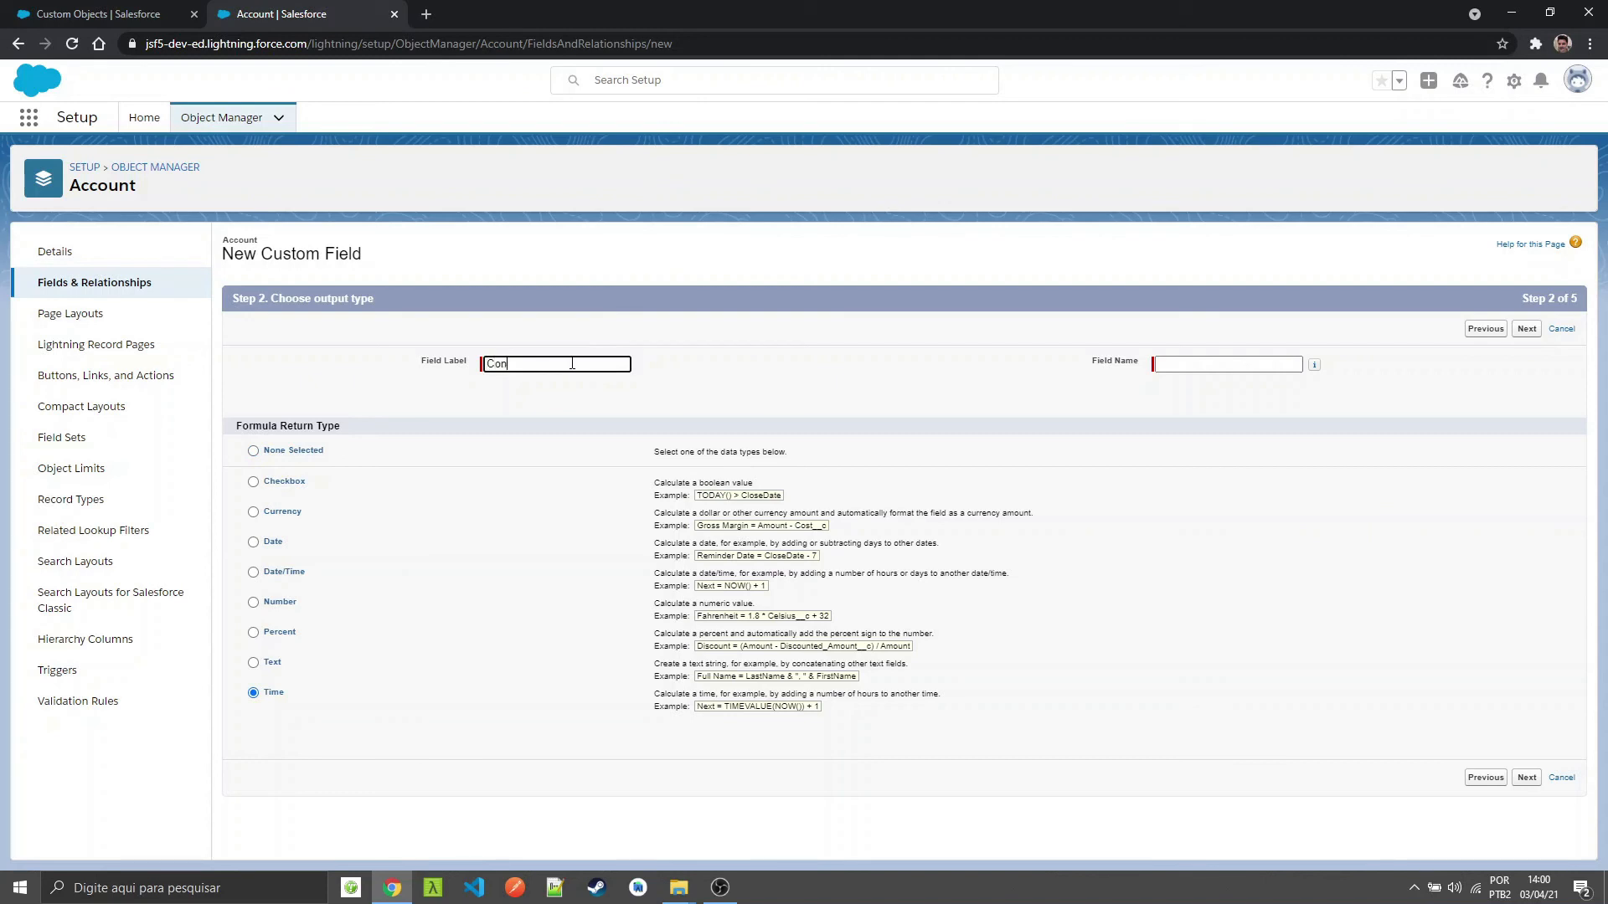
pyautogui.write('tract Signing Time')
pyautogui.press('Tab')
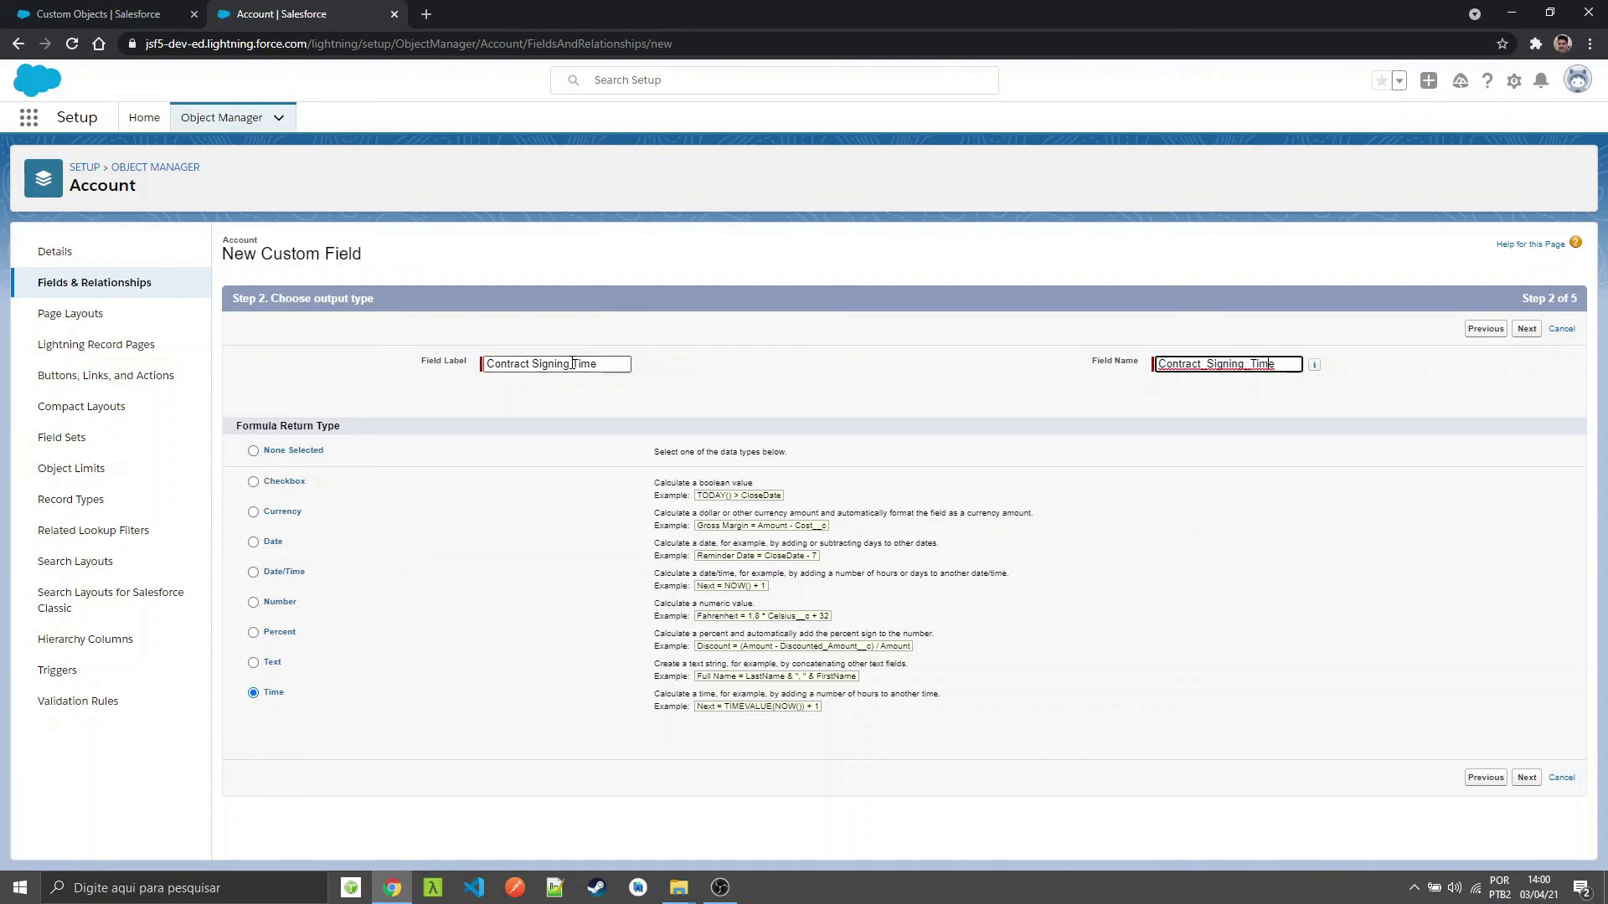
pyautogui.press('BackSpace')
pyautogui.press('BackSpace')
pyautogui.click(1530, 333)
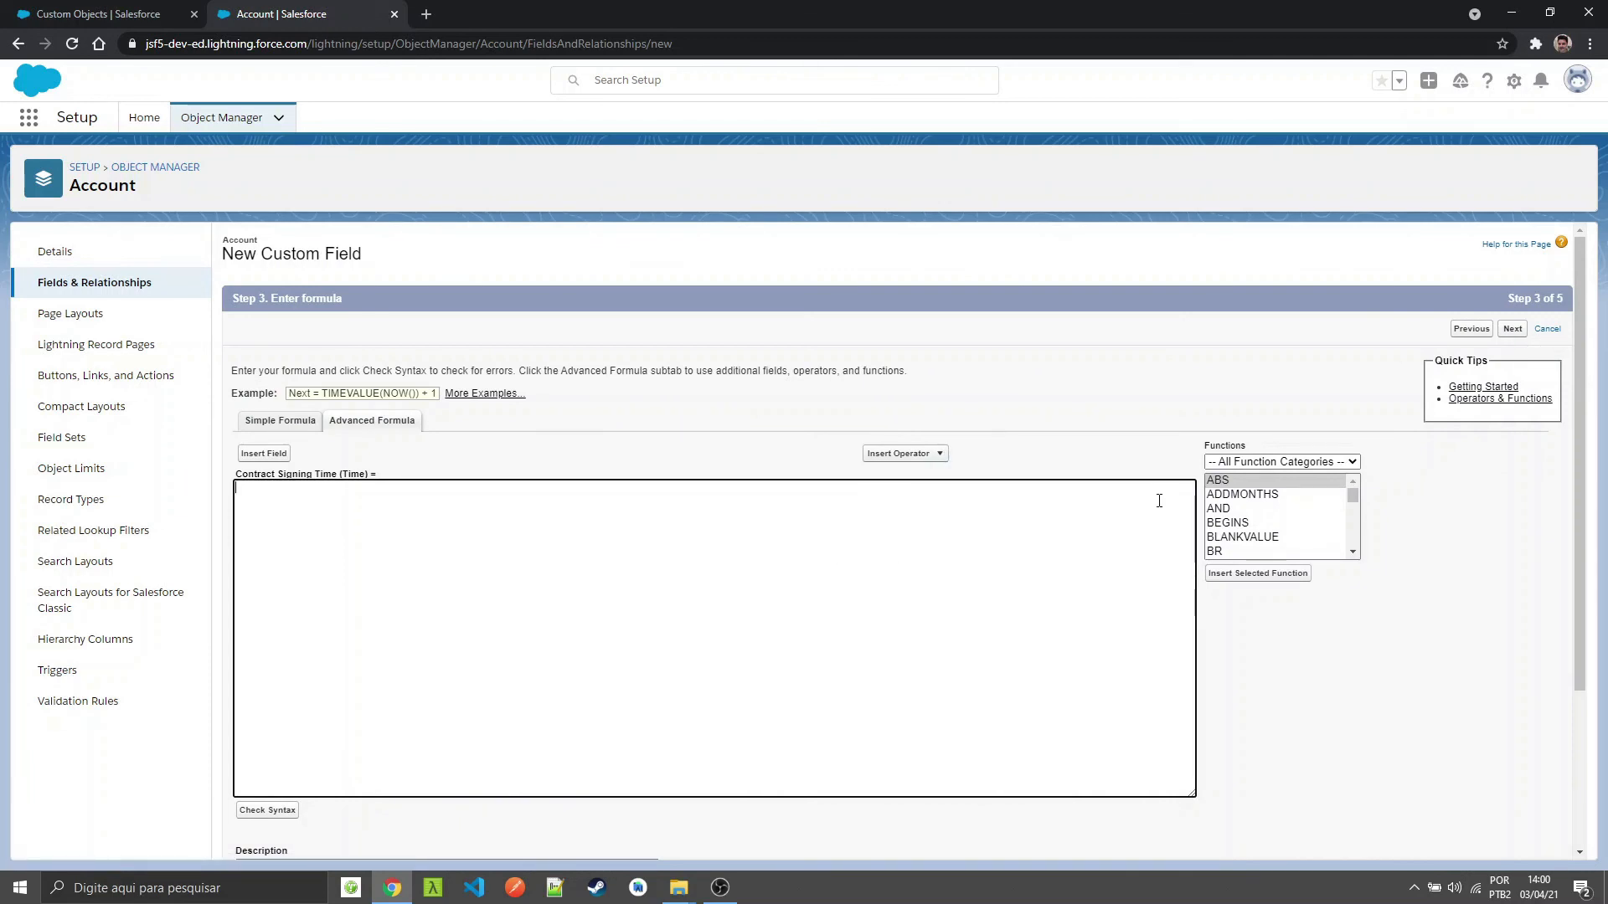
# Step: Insert the TIMEVALUE function from the Date & Time category into the formula and remove its placeholder argument
pyautogui.click(1274, 462)
pyautogui.click(1239, 490)
pyautogui.scroll(-3, 1248, 515)
pyautogui.click(1248, 509)
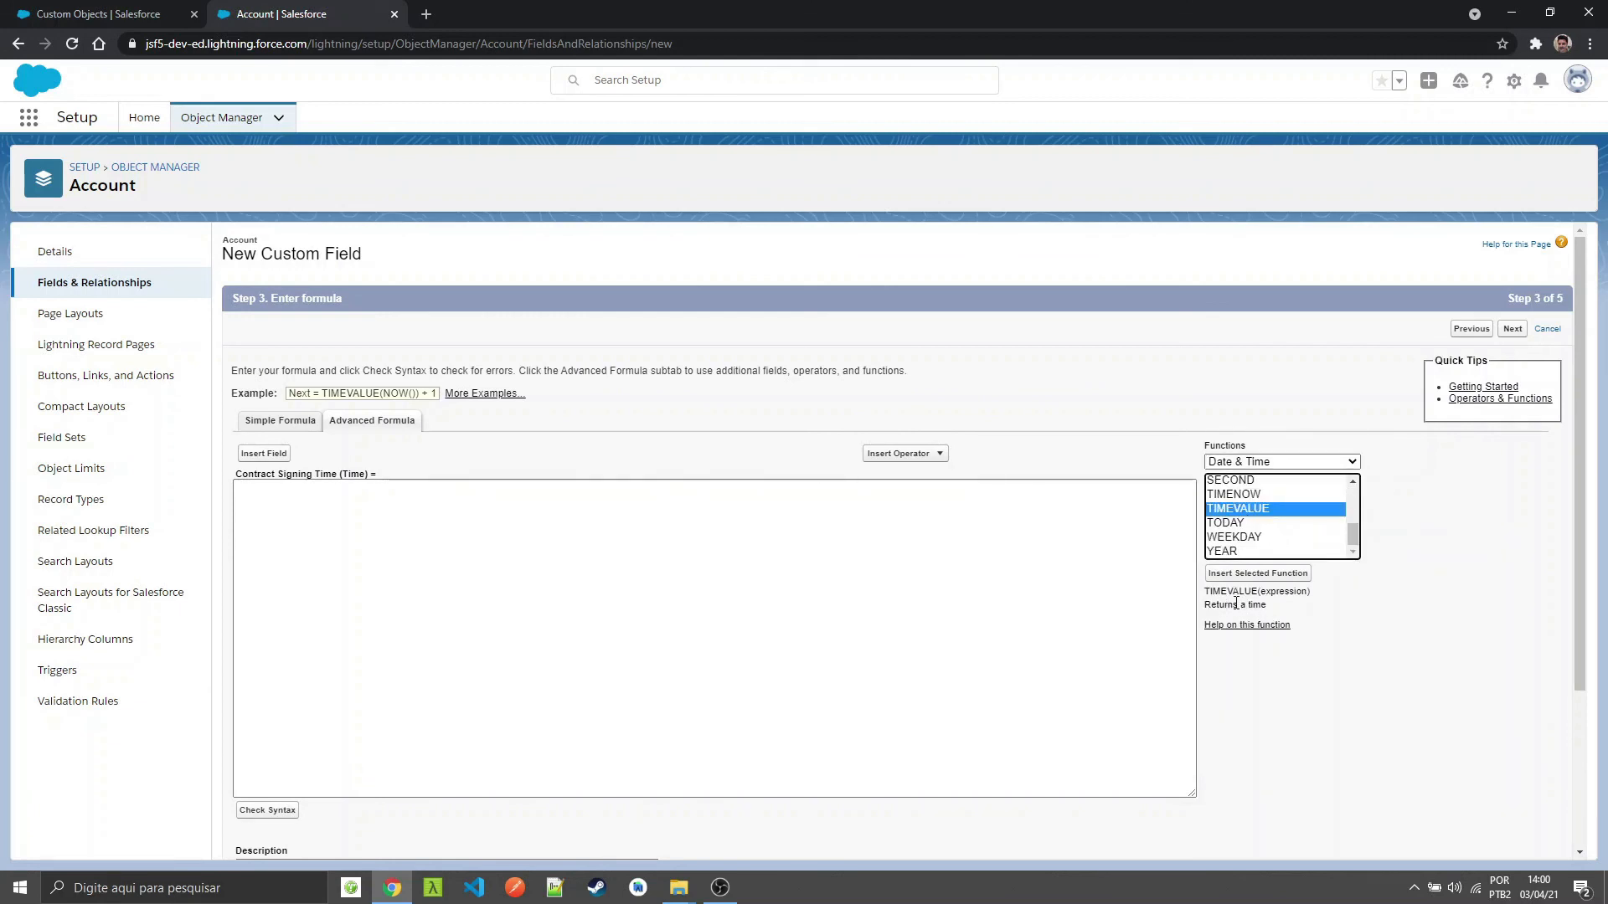
pyautogui.doubleClick(1256, 509)
pyautogui.doubleClick(338, 504)
pyautogui.press('Delete')
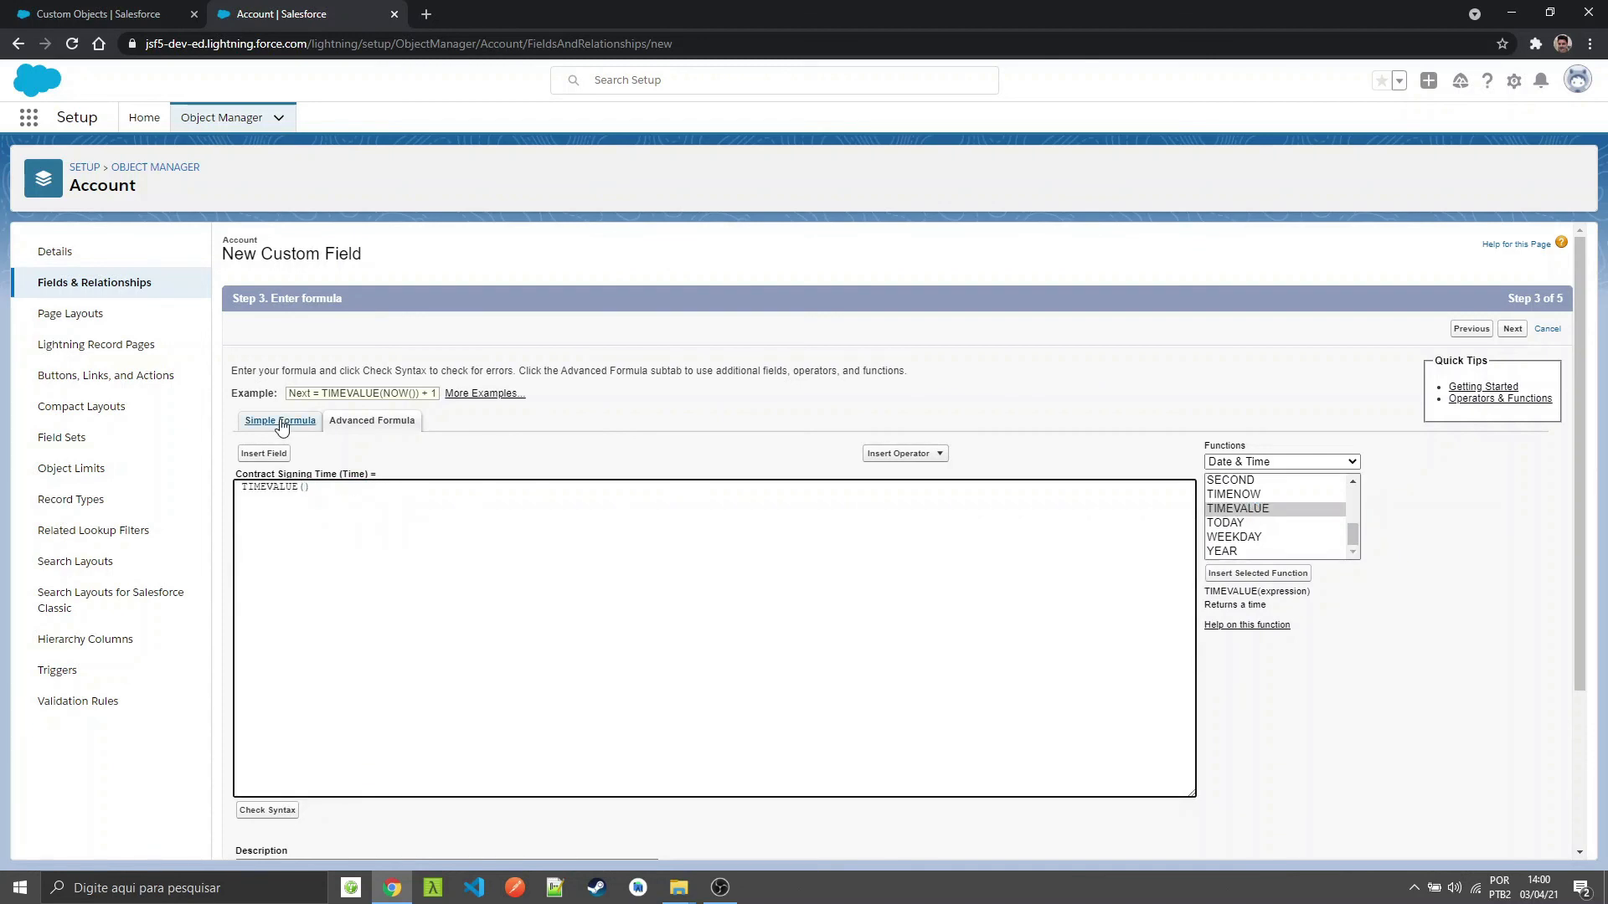
# Step: Insert the Account field Contract Signing as the TIMEVALUE argument and check the formula's syntax
pyautogui.click(255, 456)
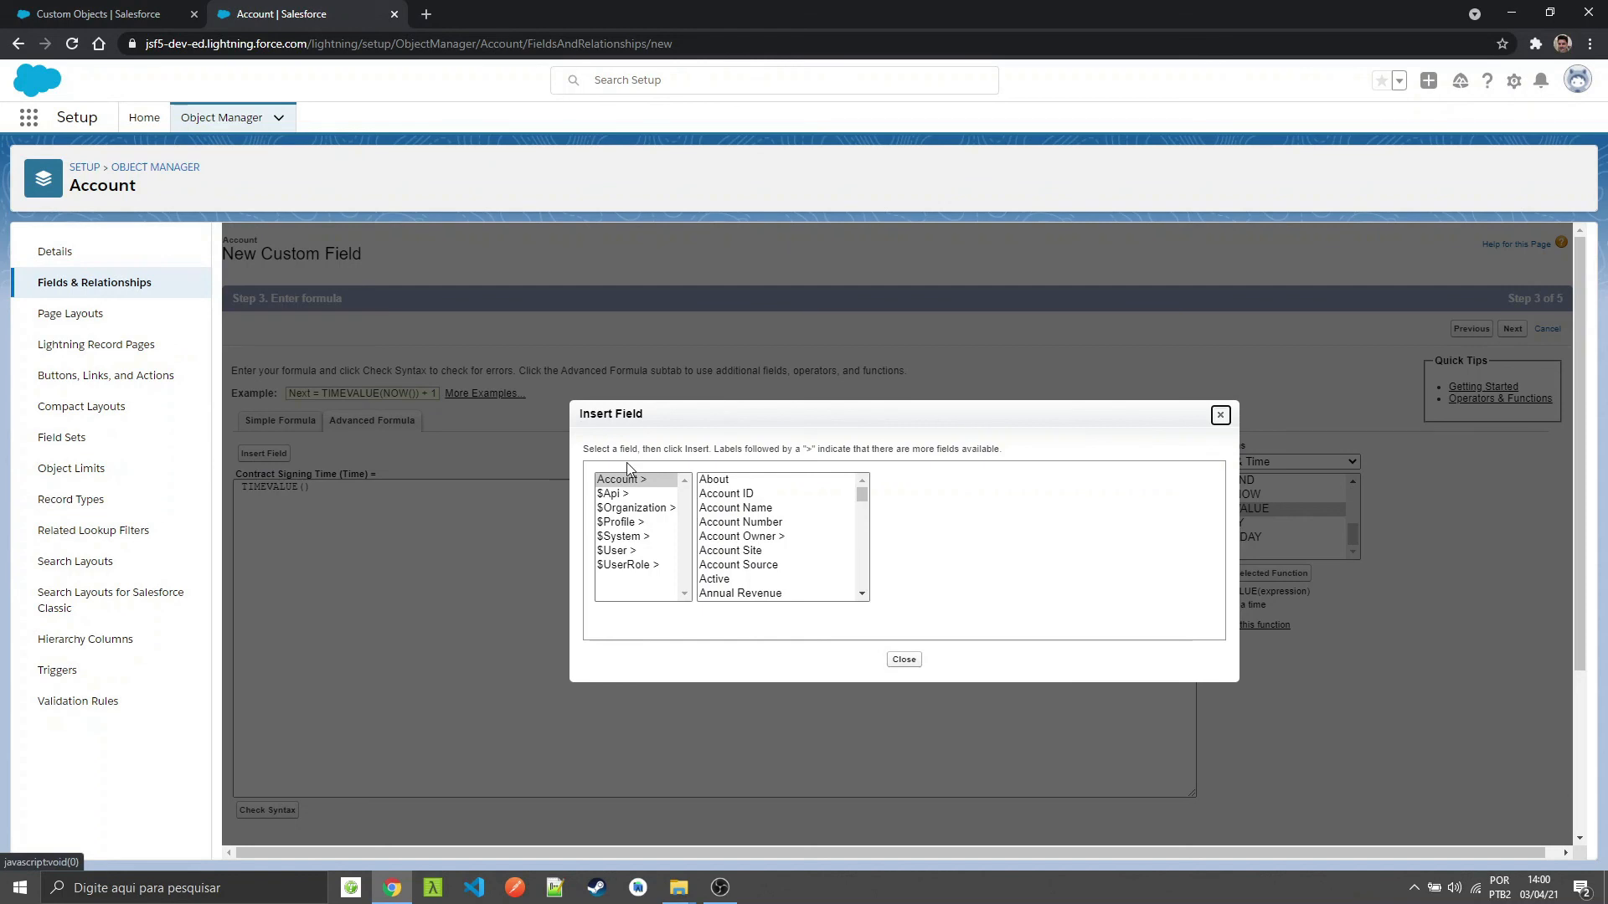
pyautogui.scroll(-5, 800, 549)
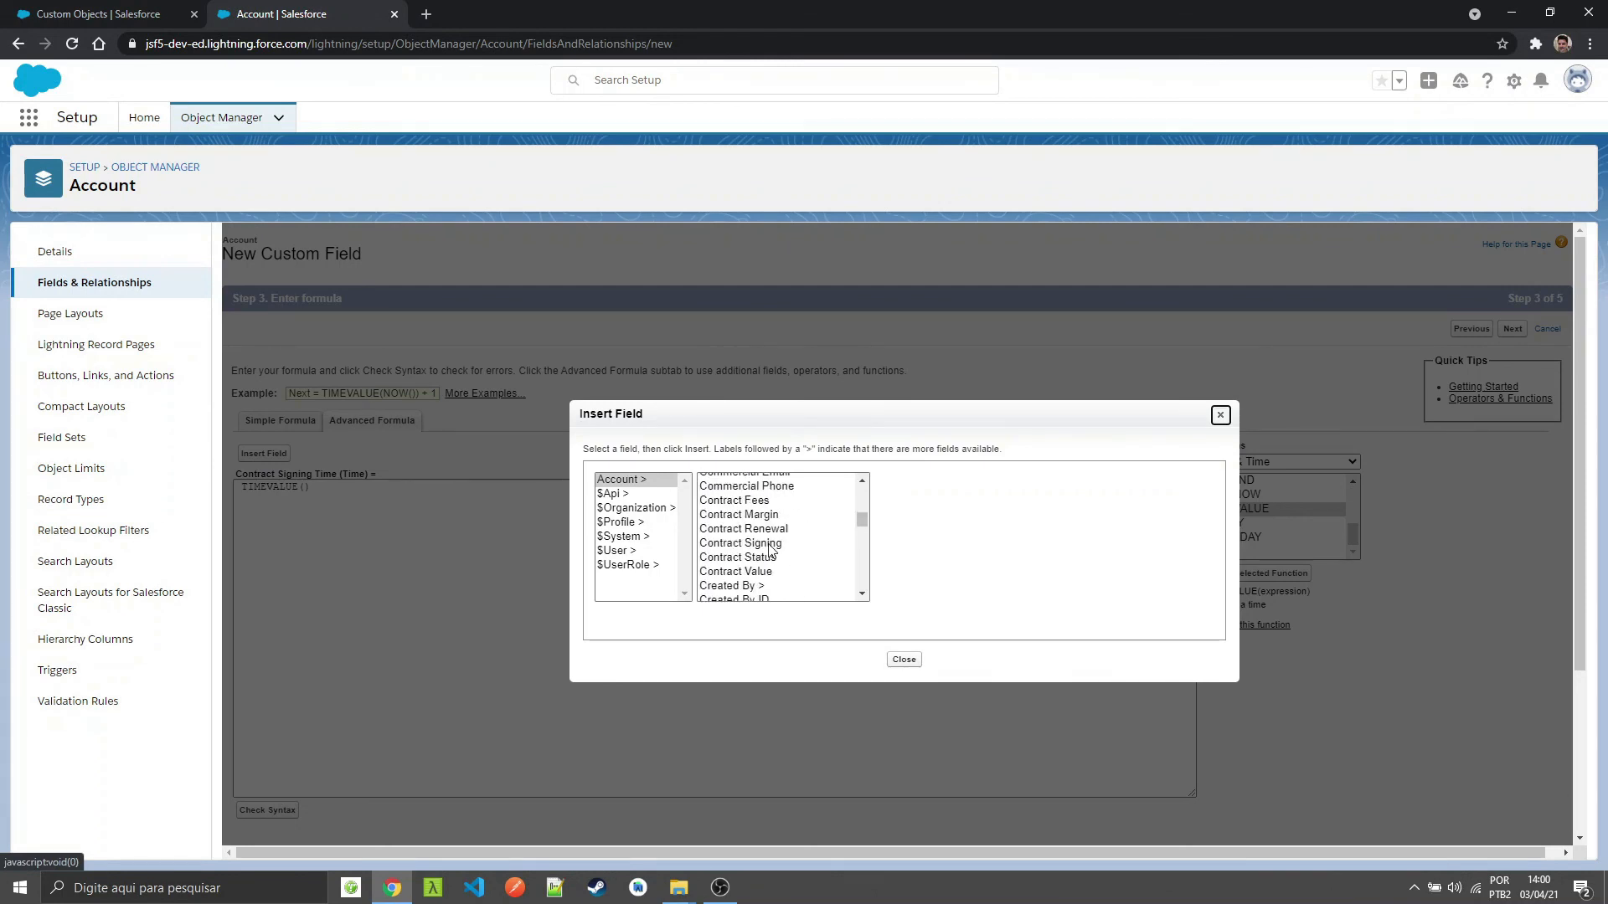
pyautogui.click(771, 545)
pyautogui.click(943, 567)
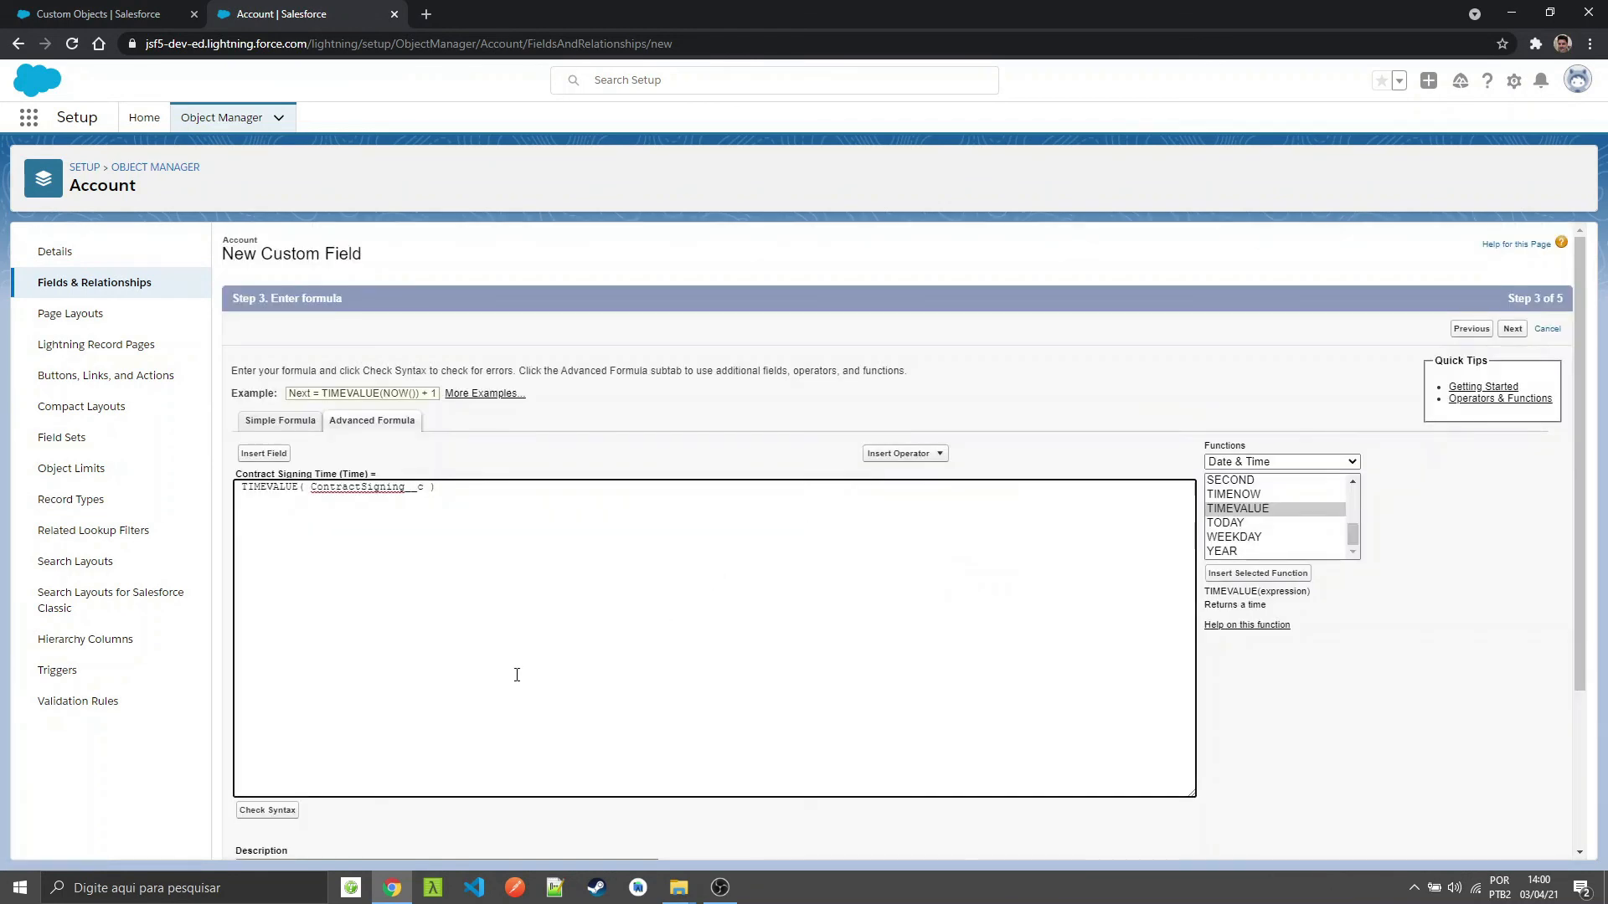
pyautogui.click(277, 812)
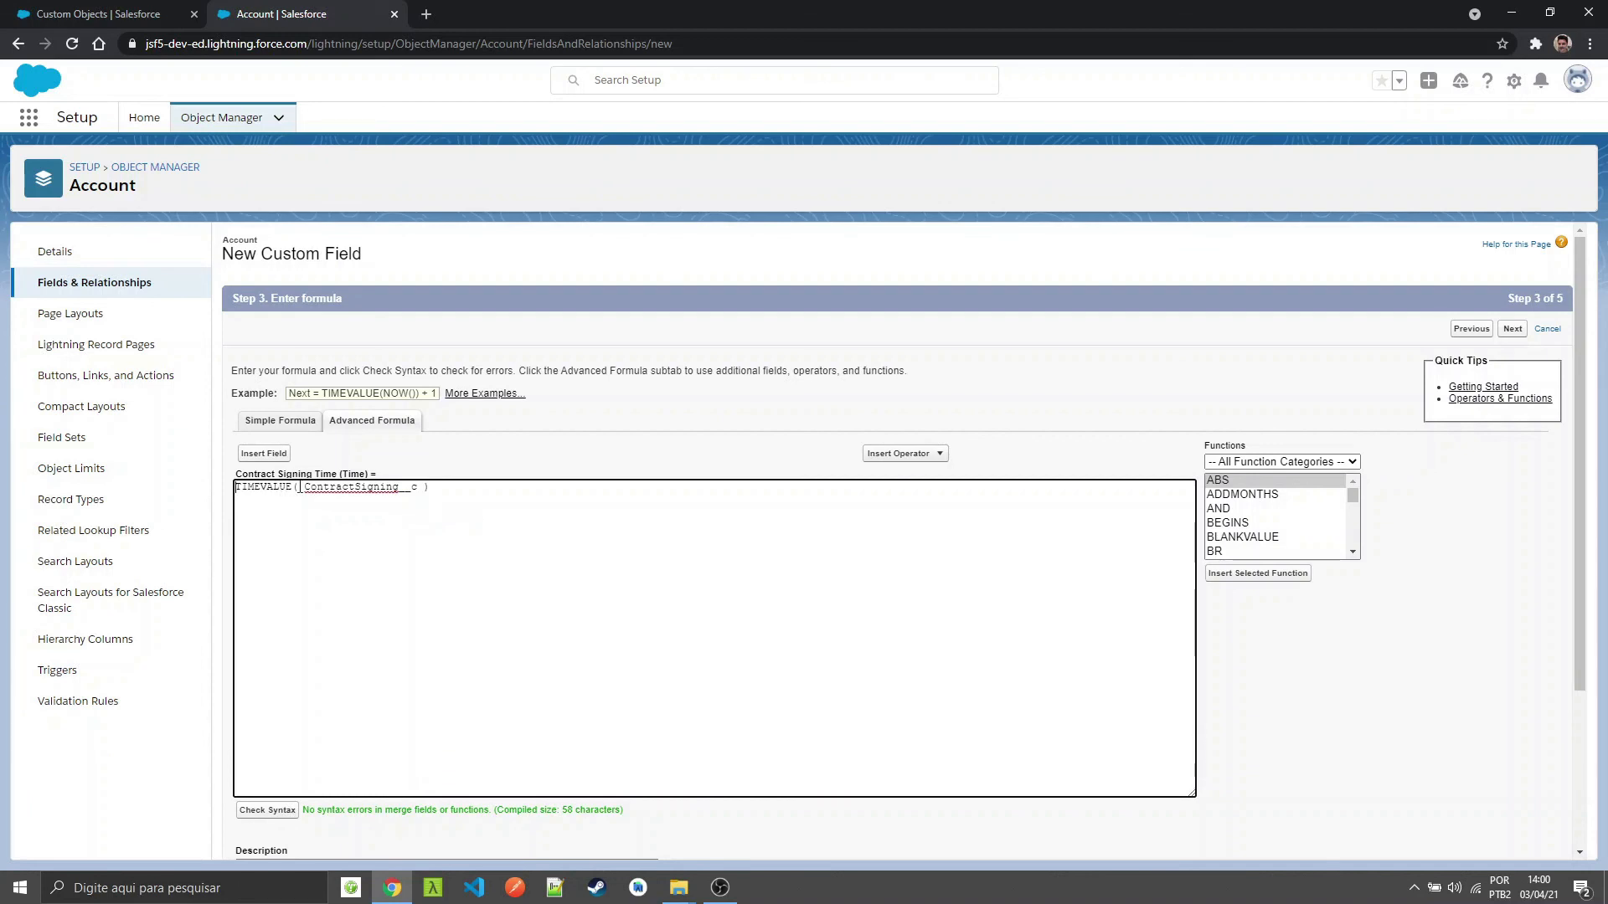
# Step: Make Contract Signing Time visible to all profiles and save it on all page layouts
pyautogui.click(1512, 330)
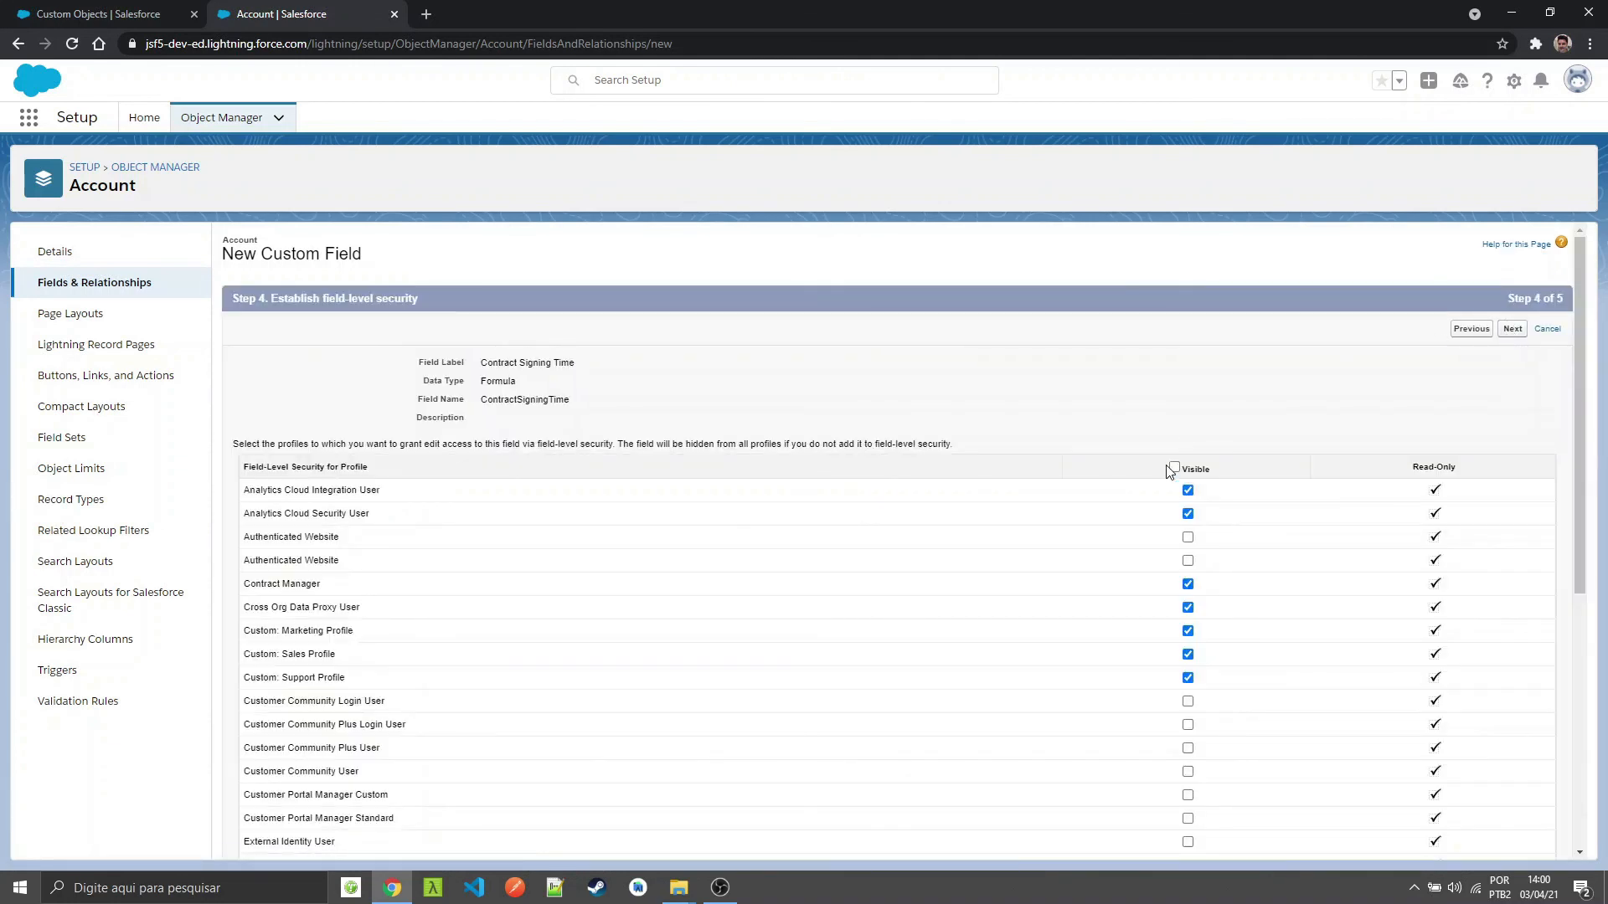
pyautogui.click(1174, 467)
pyautogui.click(1514, 330)
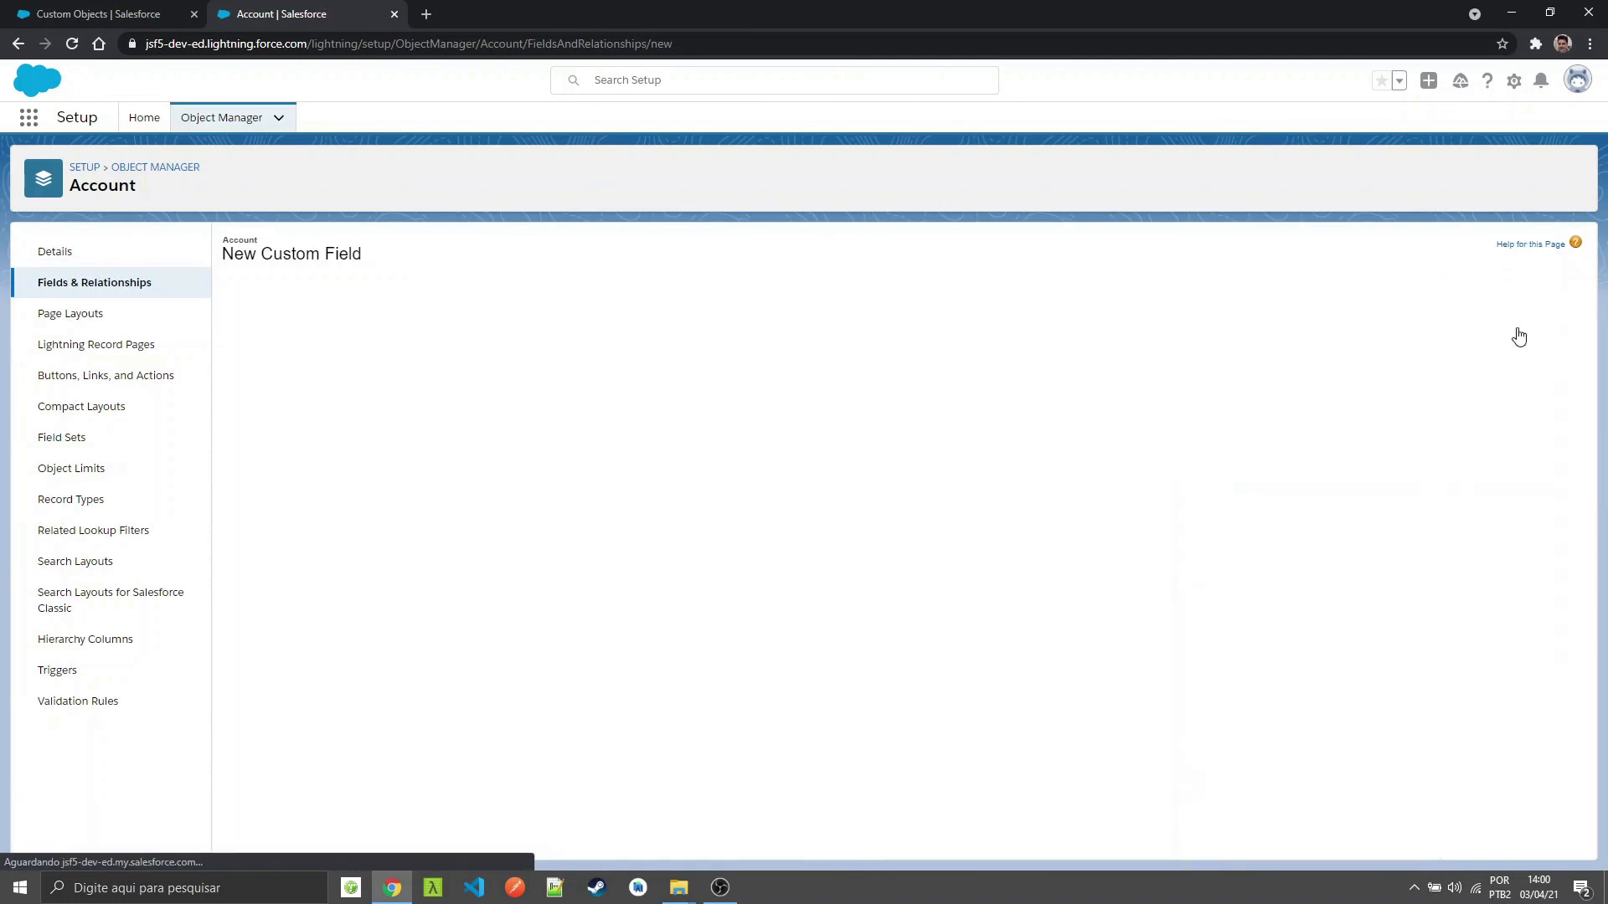
pyautogui.click(1475, 329)
# Step: Reload the Custom Objects account record and compare Contract Signing Time with the Contract Signing value
pyautogui.click(81, 6)
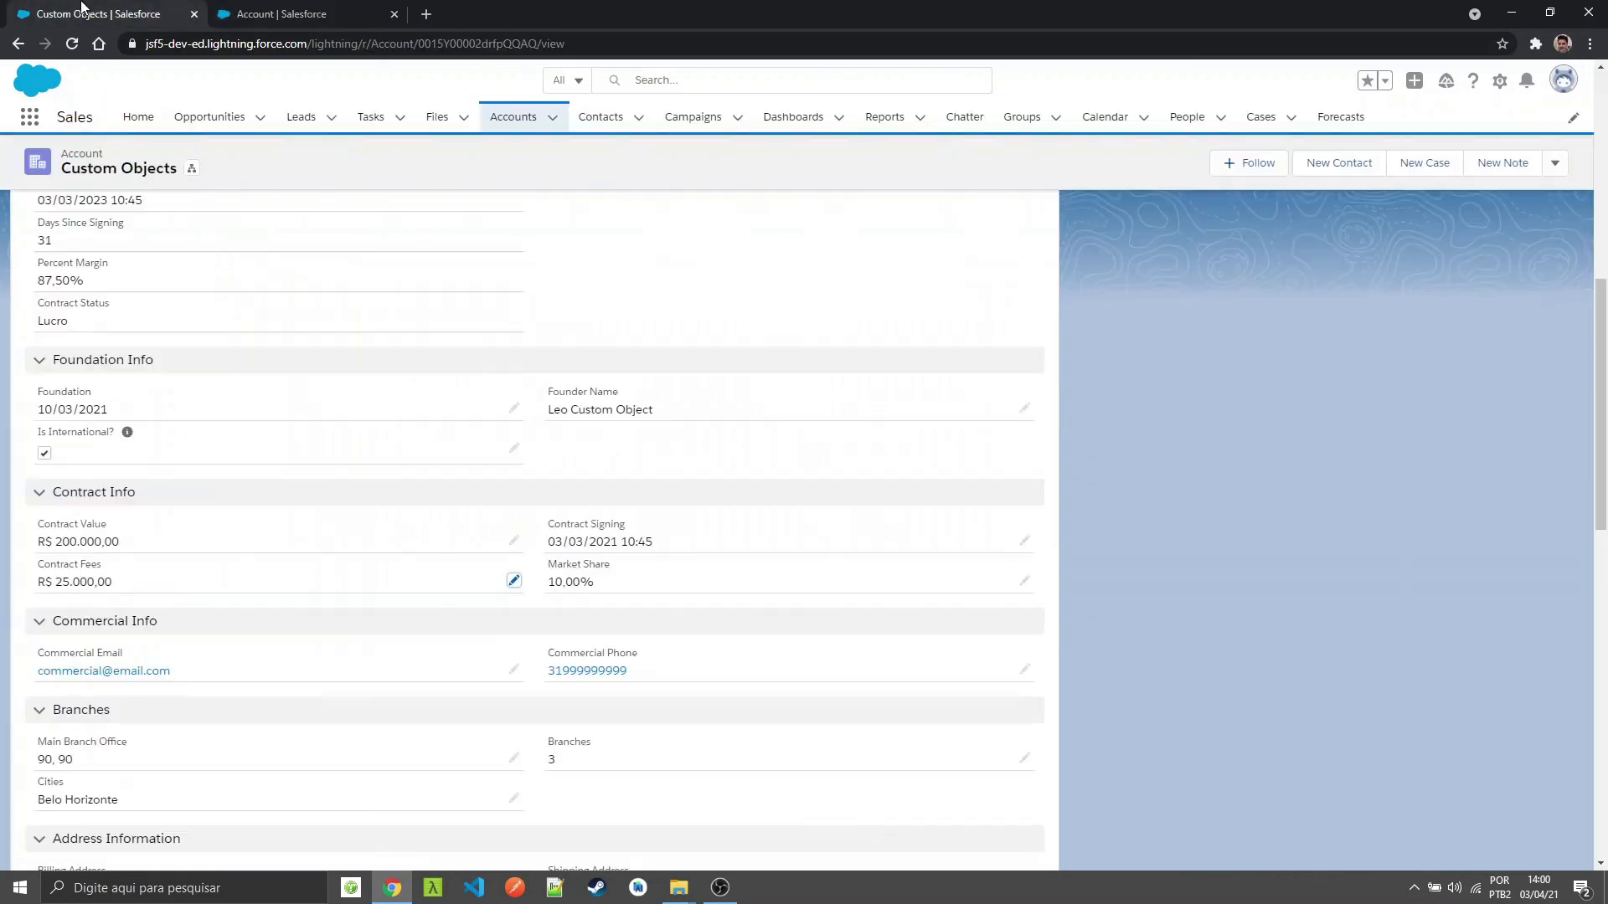
pyautogui.press('F5')
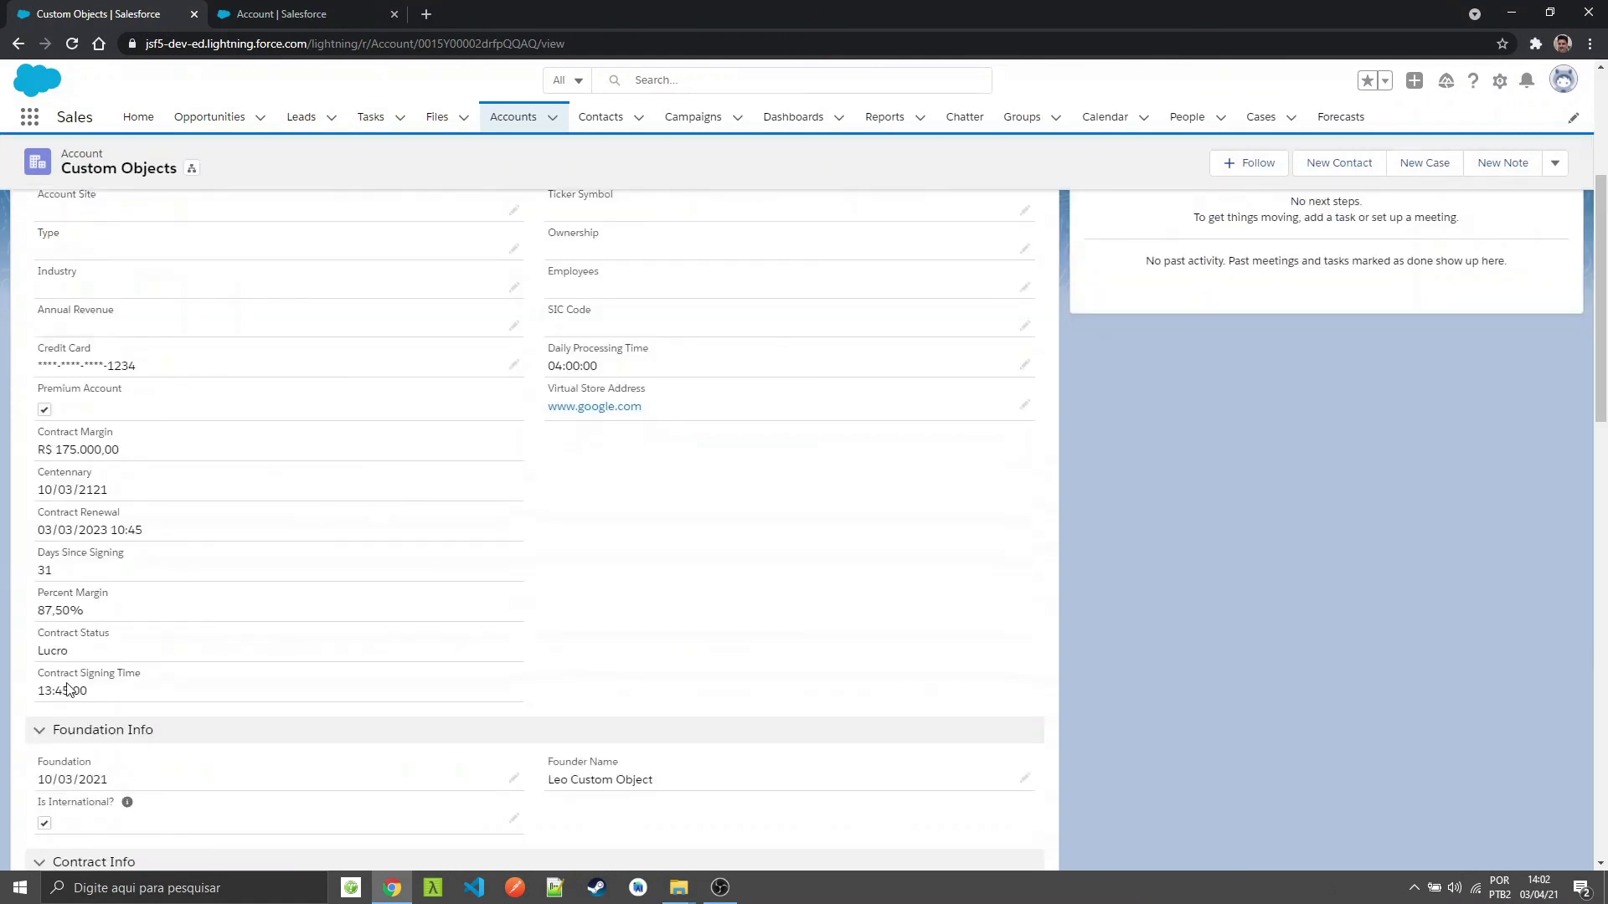
pyautogui.scroll(-1, 84, 691)
pyautogui.scroll(-2, 84, 691)
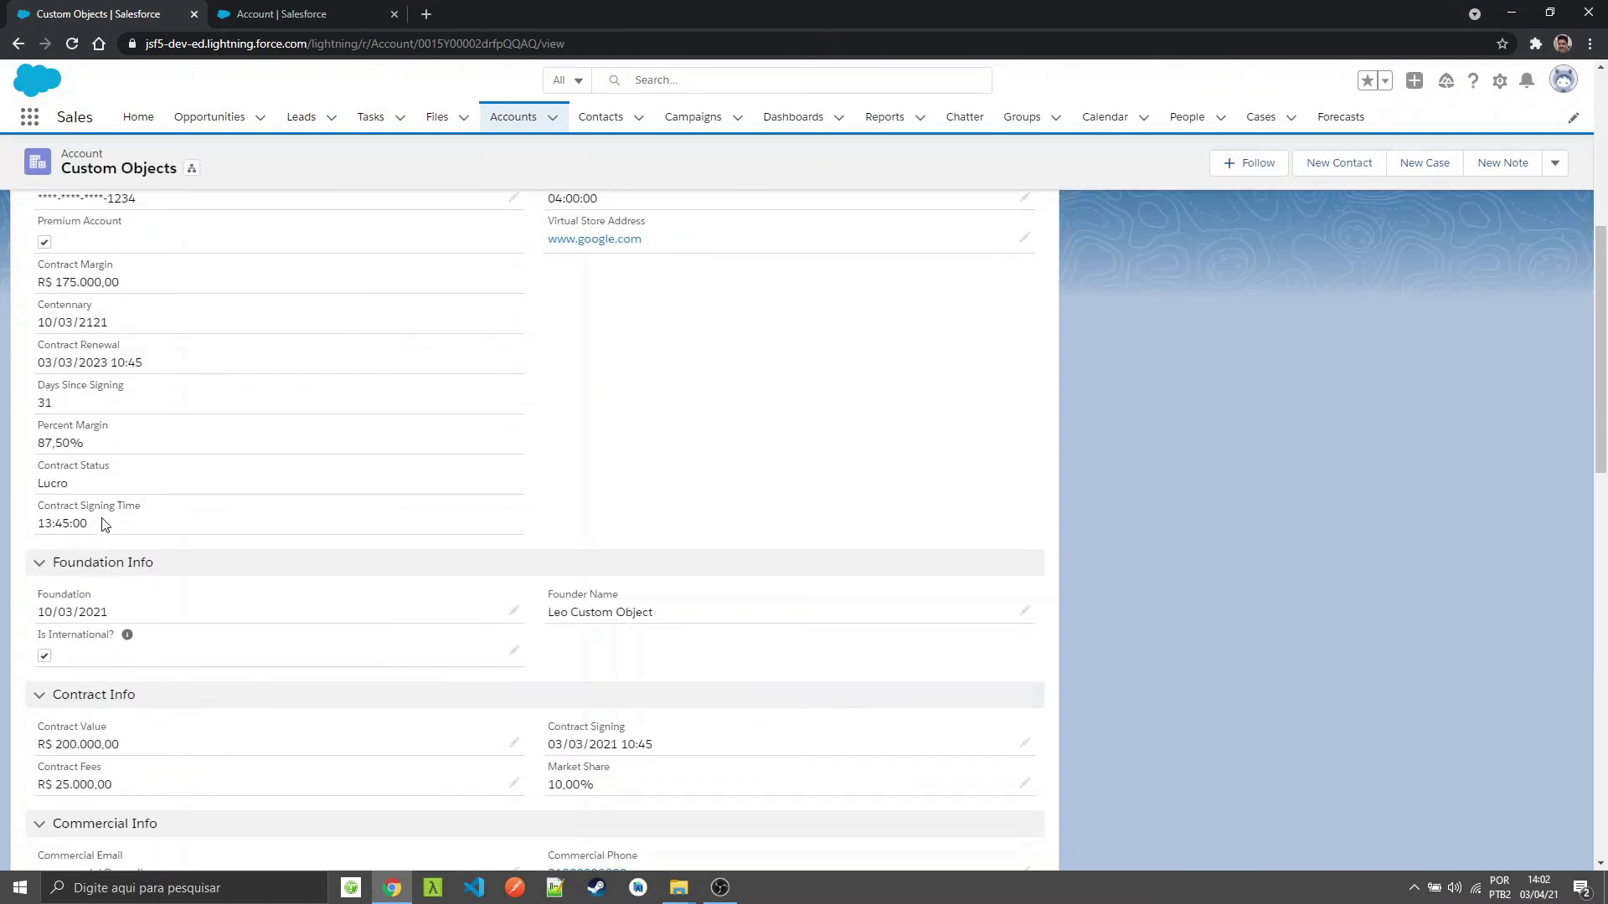